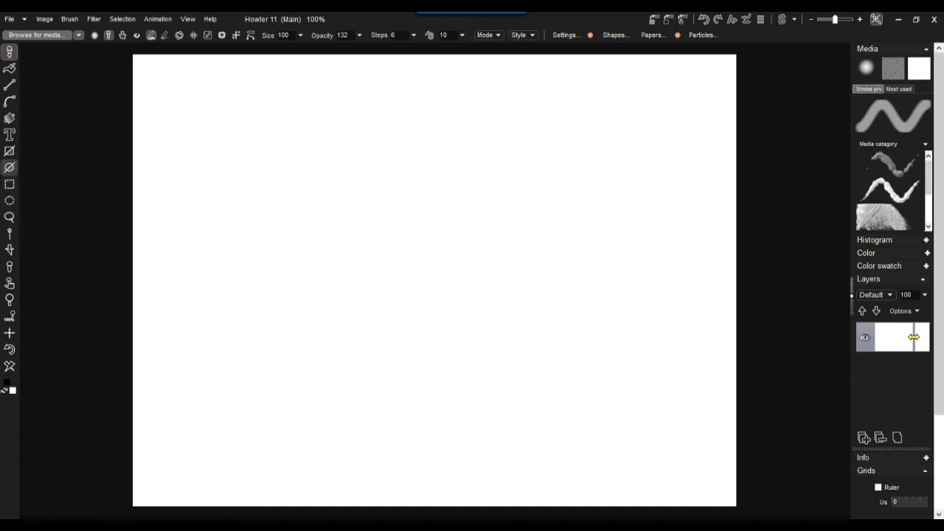
- Make a large elliptical selection in the middle of the blank canvas
click(10, 201)
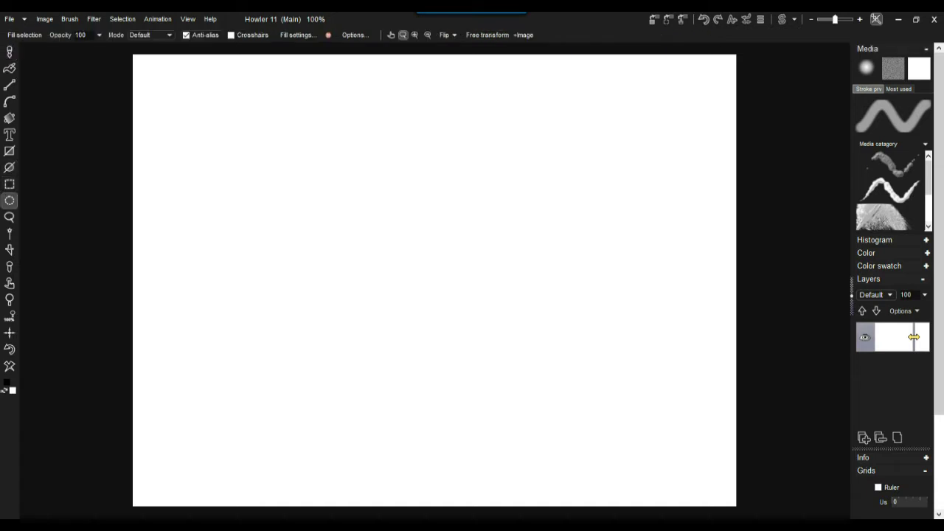
drag(417, 289, 620, 416)
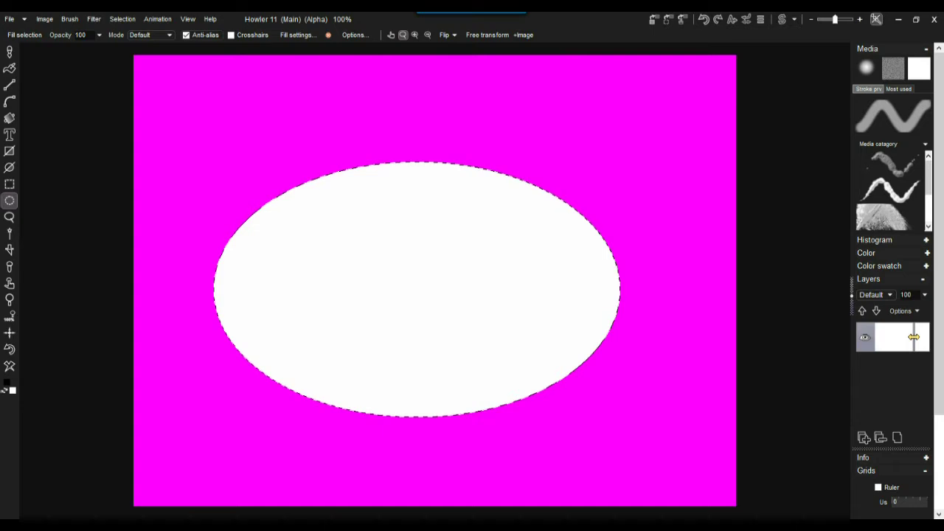
- Reverse the black-to-white gradient in the sweep editor and apply it as a linear gradient from the ellipse's bottom edge to its top
click(10, 118)
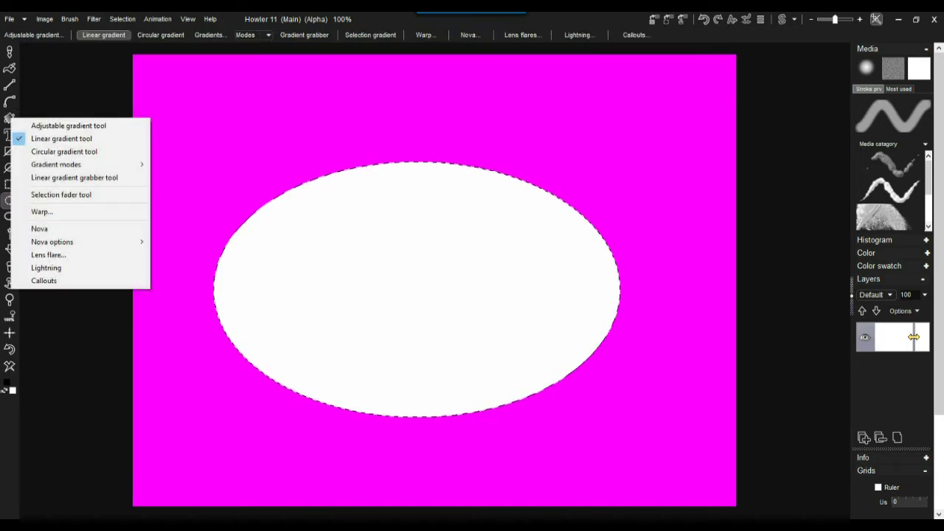
click(62, 139)
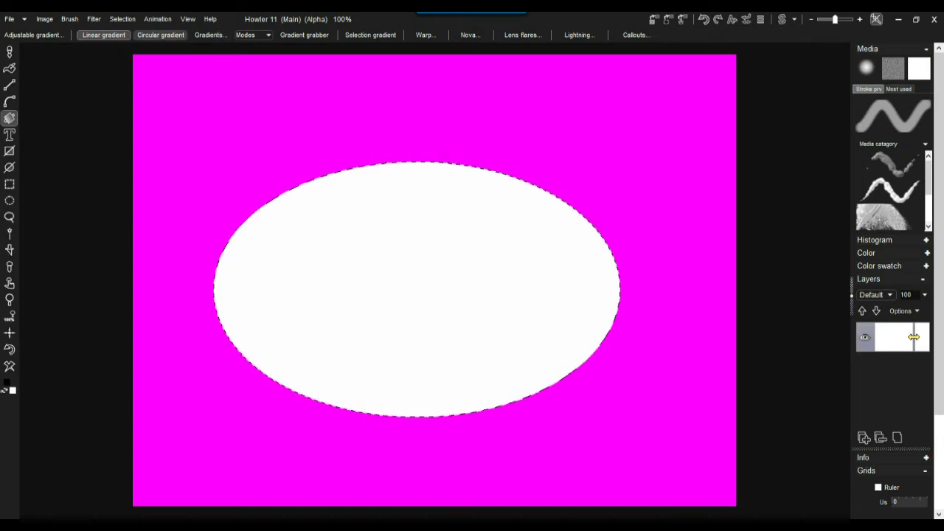
click(210, 35)
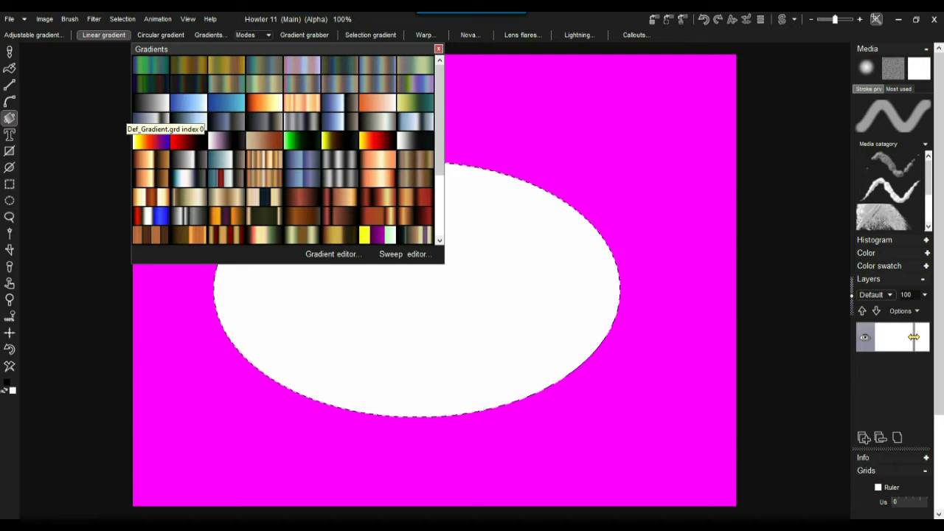
click(439, 49)
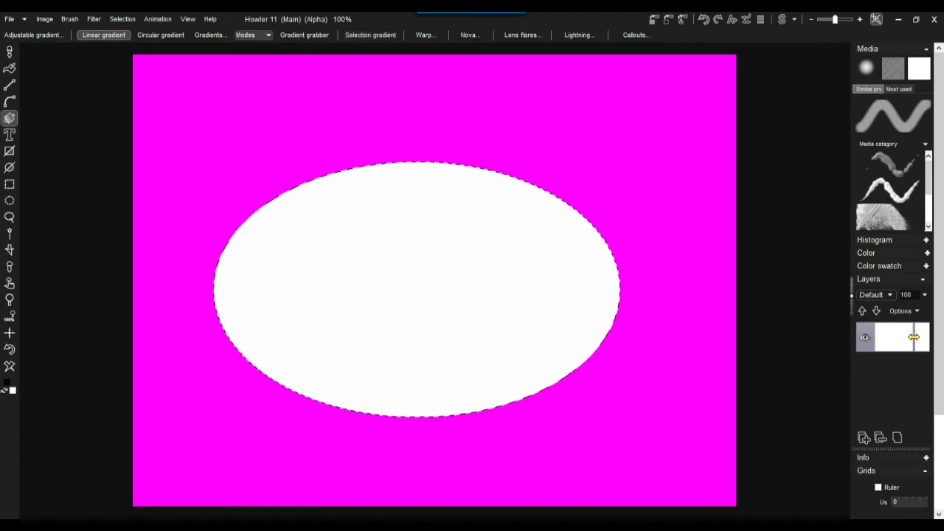
click(210, 34)
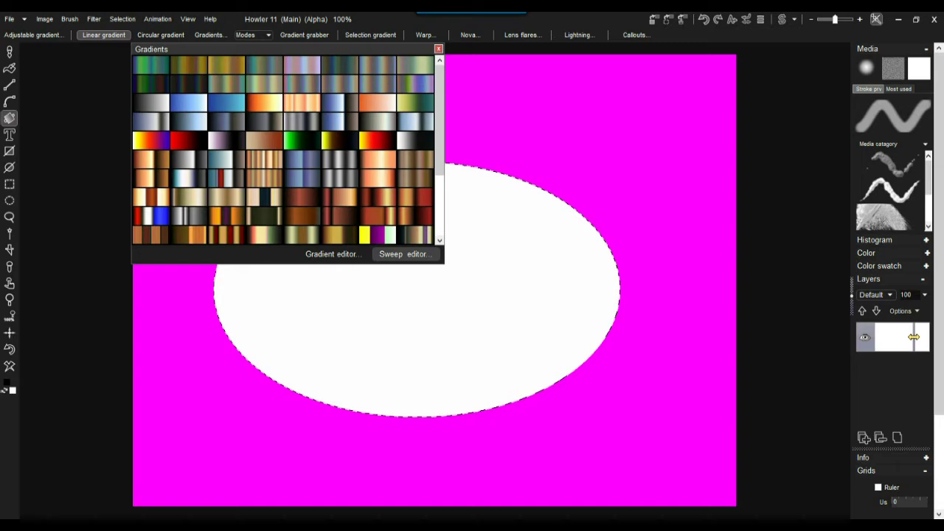
click(402, 254)
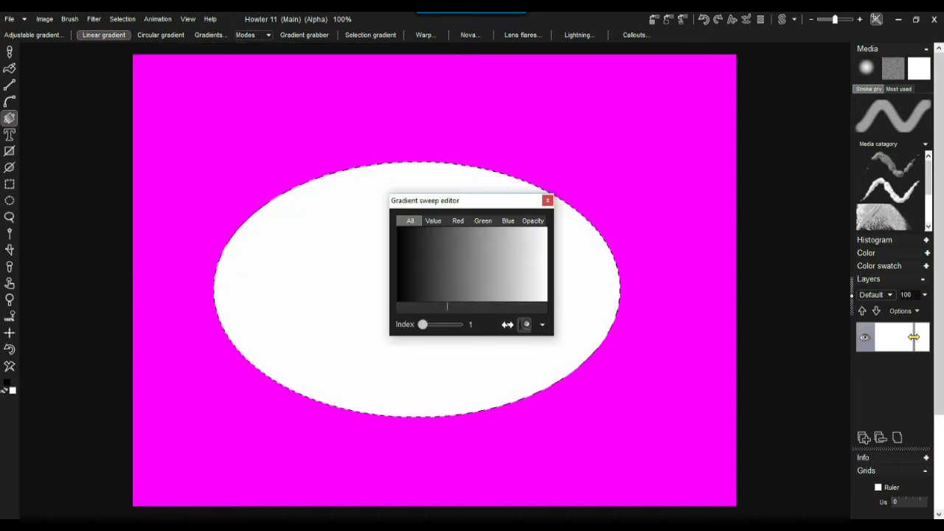
click(507, 324)
drag(443, 200, 96, 350)
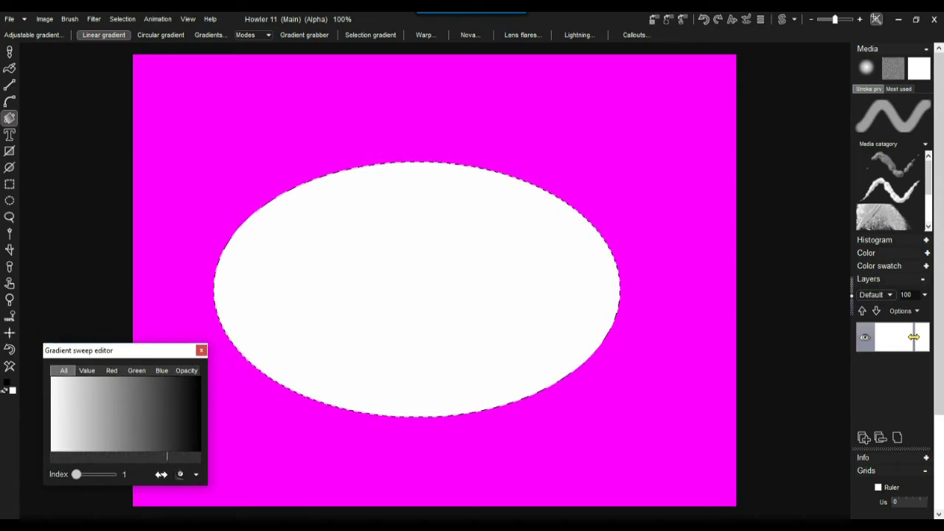
drag(424, 417, 426, 164)
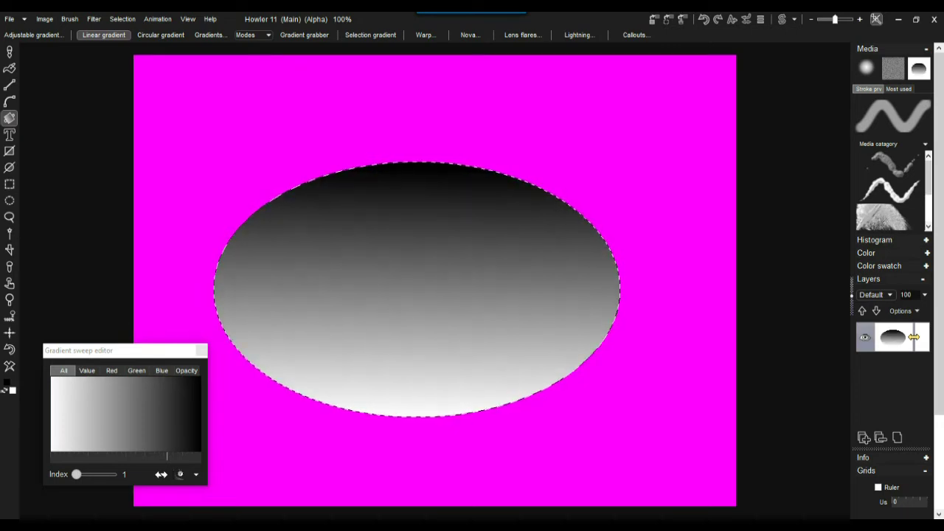
click(122, 18)
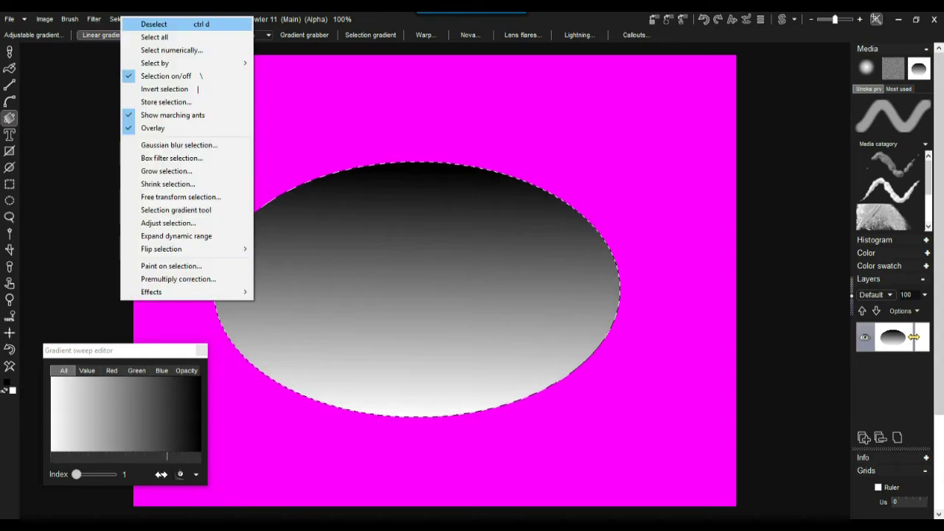
click(152, 23)
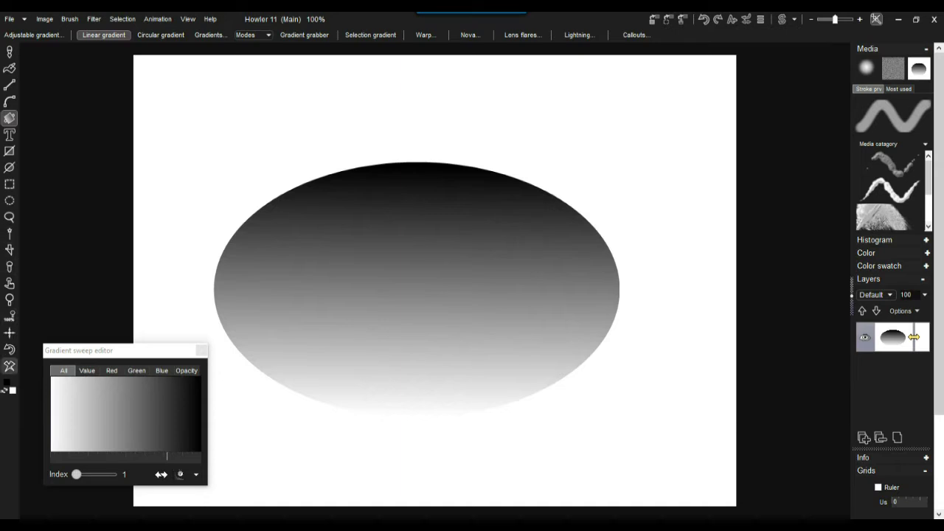
click(9, 349)
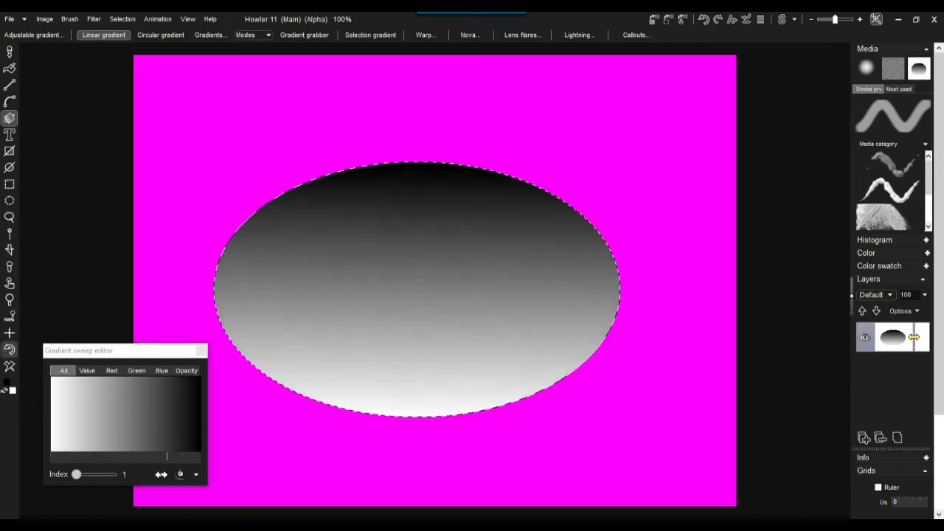
- Invert the selection to clear the area outside the ellipse to black, and deselect
click(123, 18)
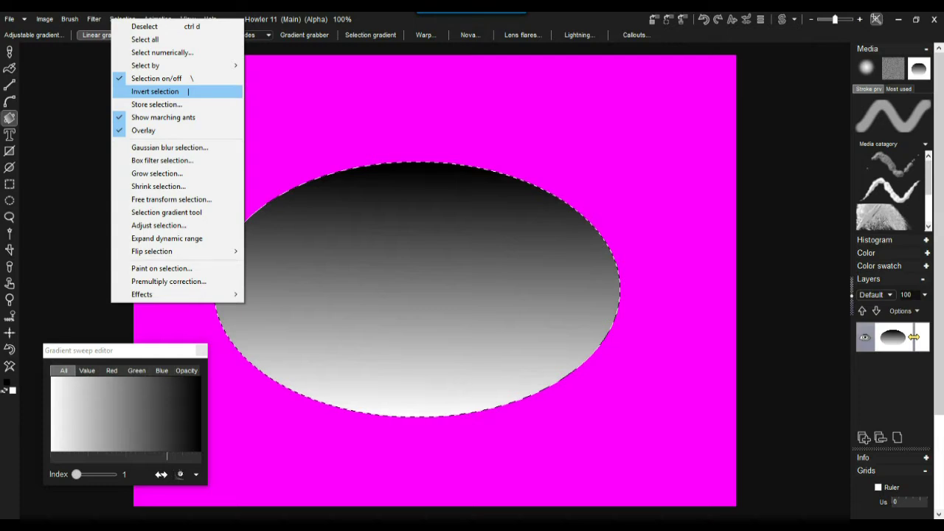
click(188, 91)
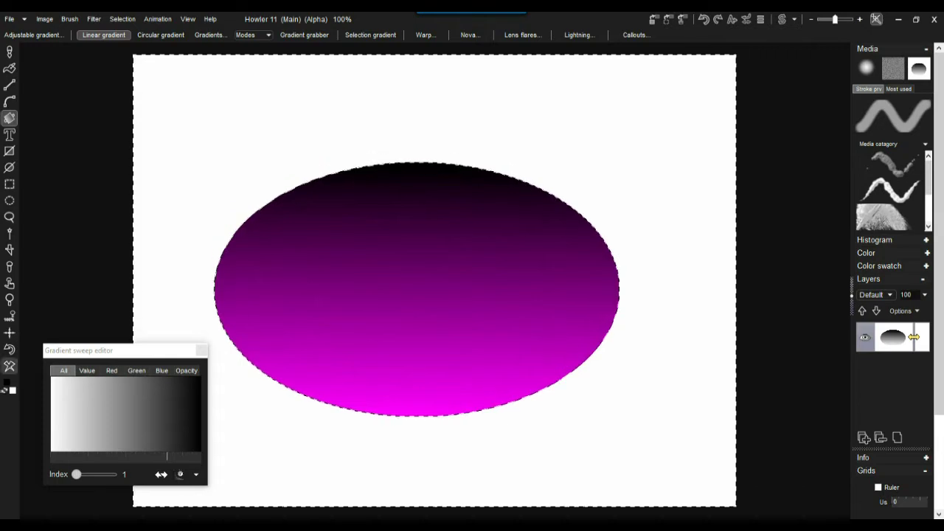
right_click(9, 366)
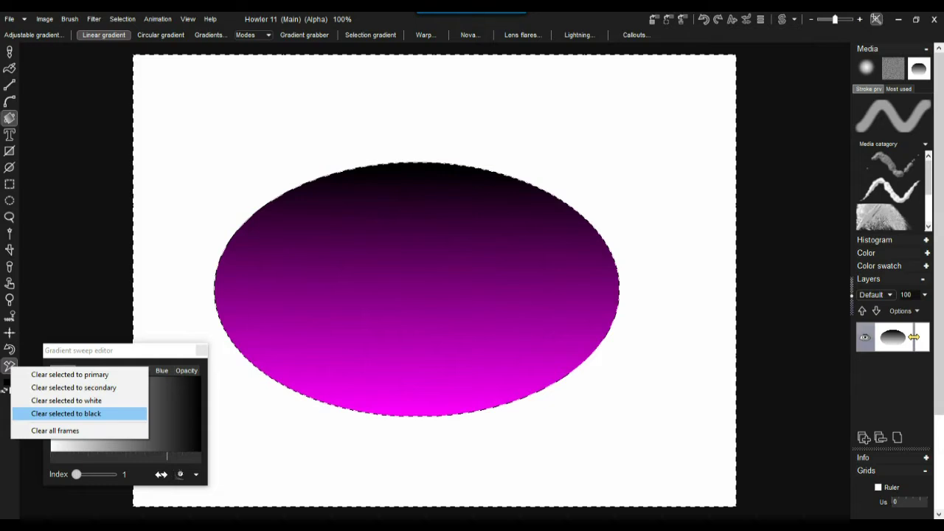
click(66, 413)
click(122, 19)
click(159, 28)
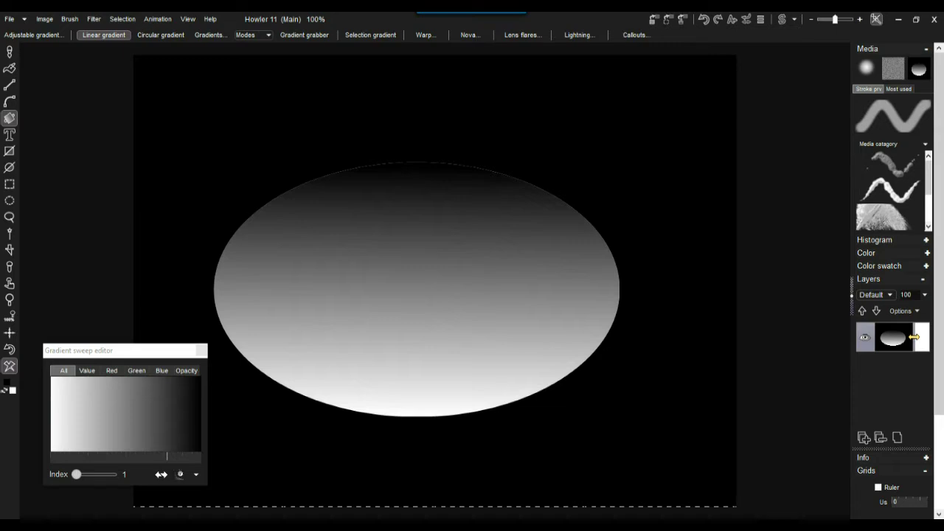
- Apply a Gaussian blur of level 66 with the Approximate algorithm to the whole image
drag(939, 251, 938, 350)
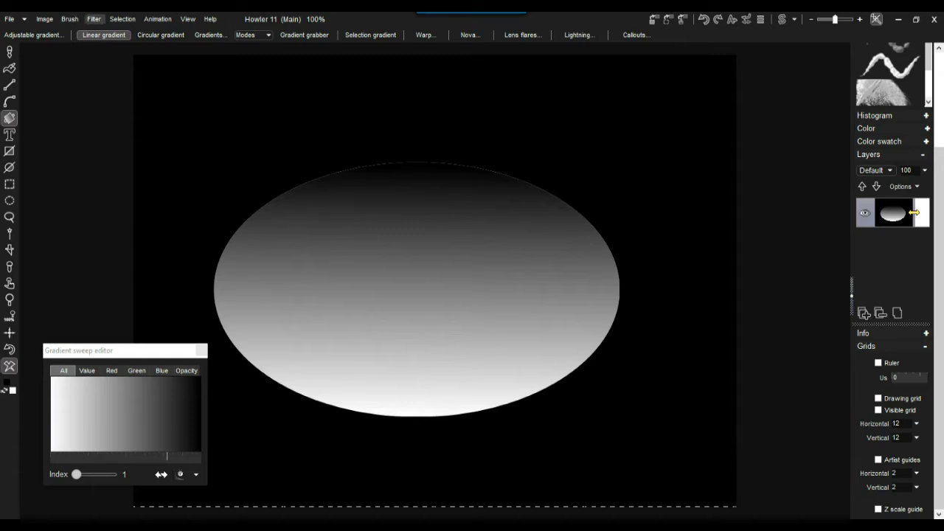
click(93, 18)
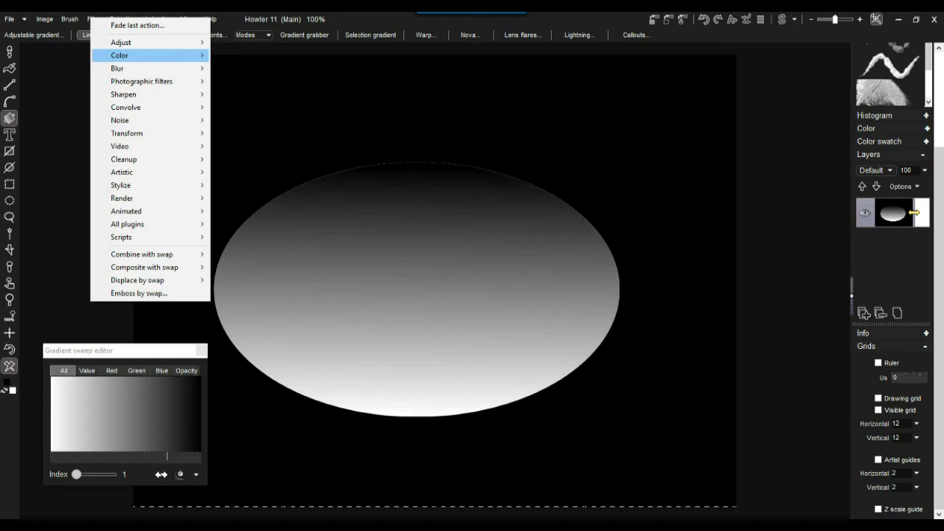
mouse_move(118, 68)
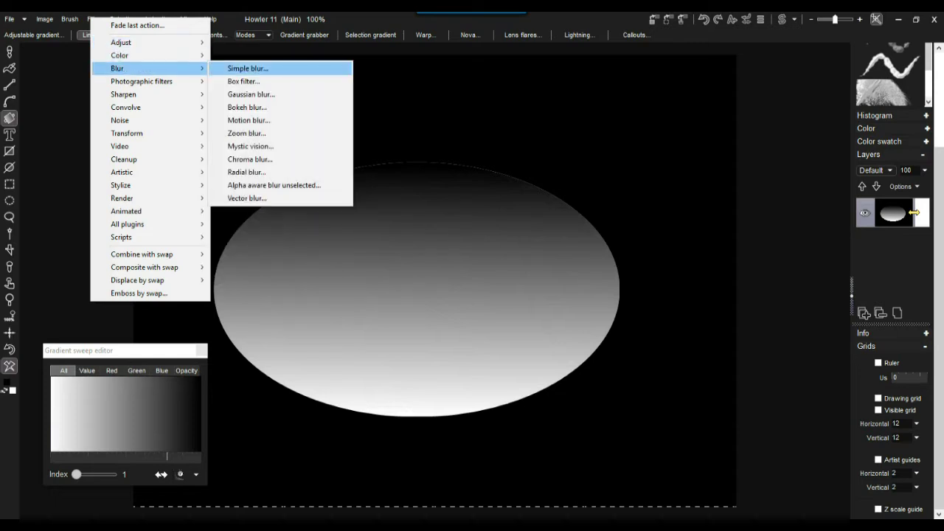
click(251, 95)
drag(429, 242, 461, 243)
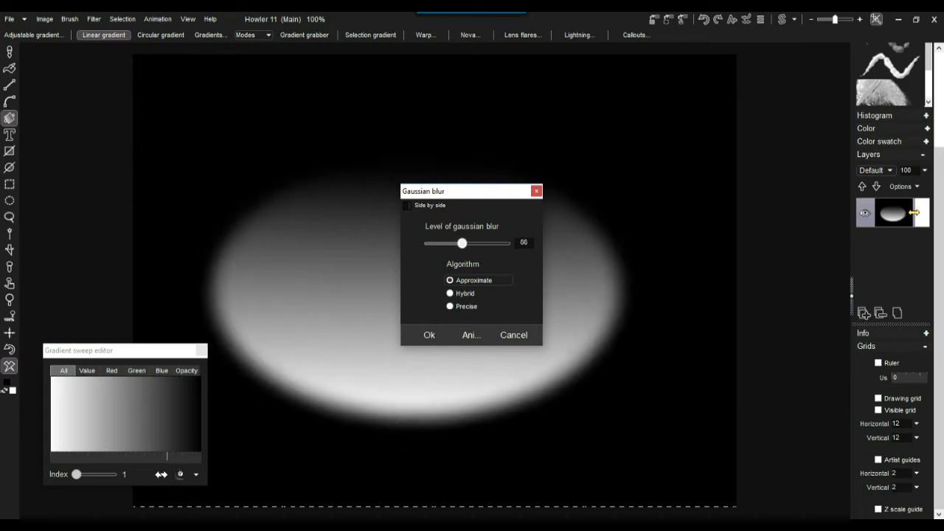
click(429, 335)
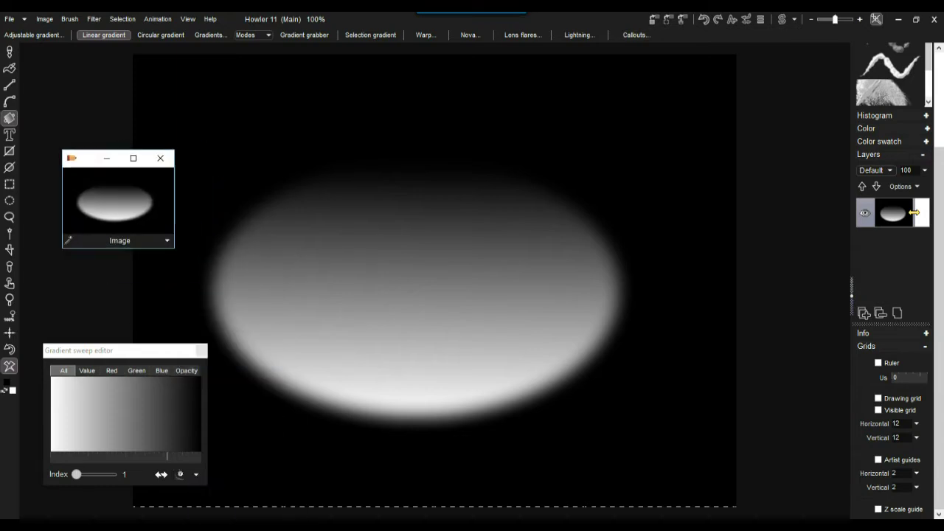
- Place the stored copy of the blurred ellipse in the swap image and return to the main image
click(782, 19)
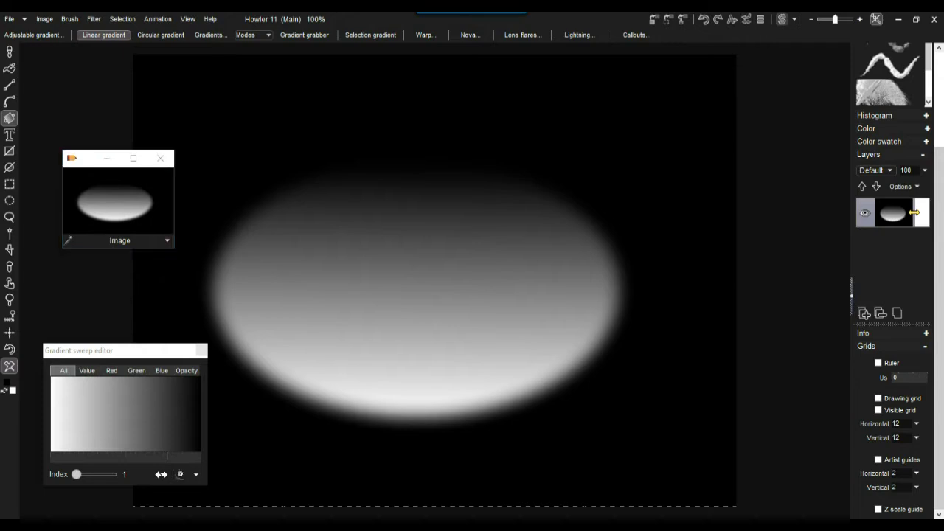
click(116, 201)
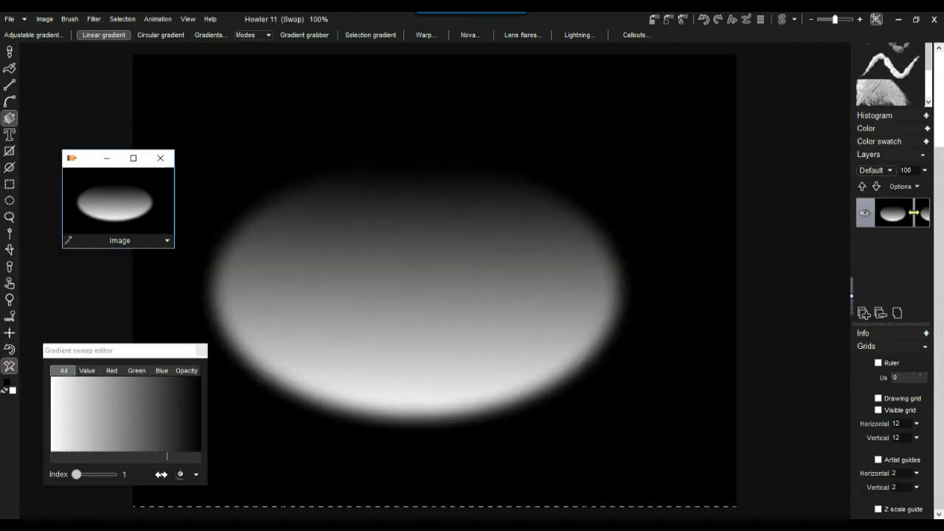
click(782, 19)
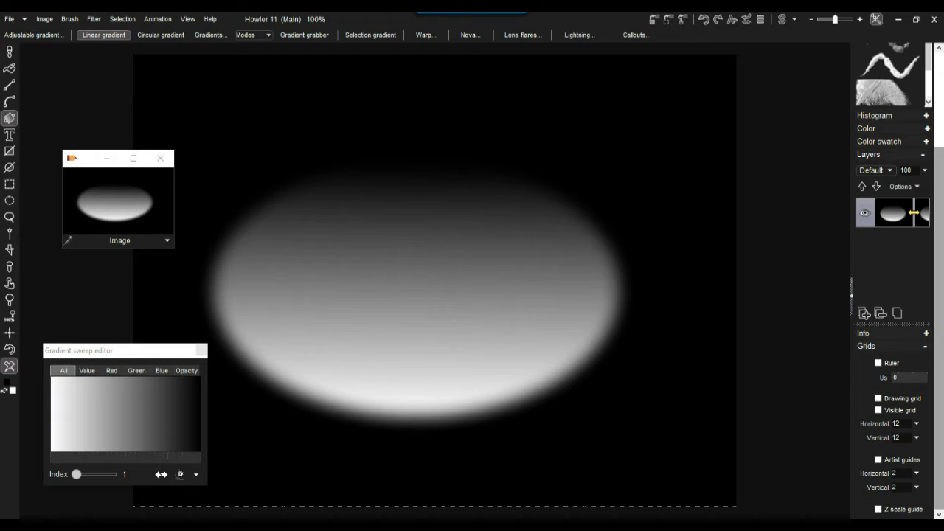
drag(88, 158, 59, 414)
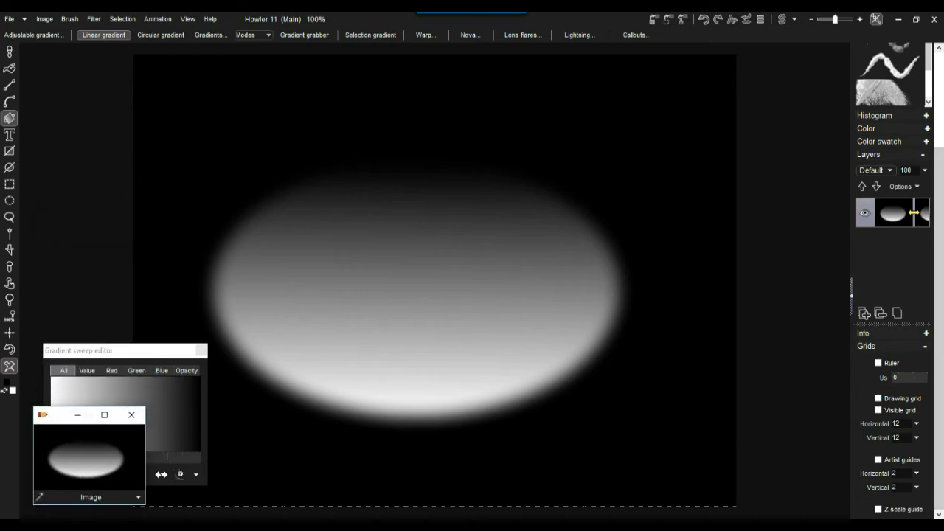
- Deselect everything and copy the swap image to the alpha channel as a soft selection
click(123, 19)
click(157, 23)
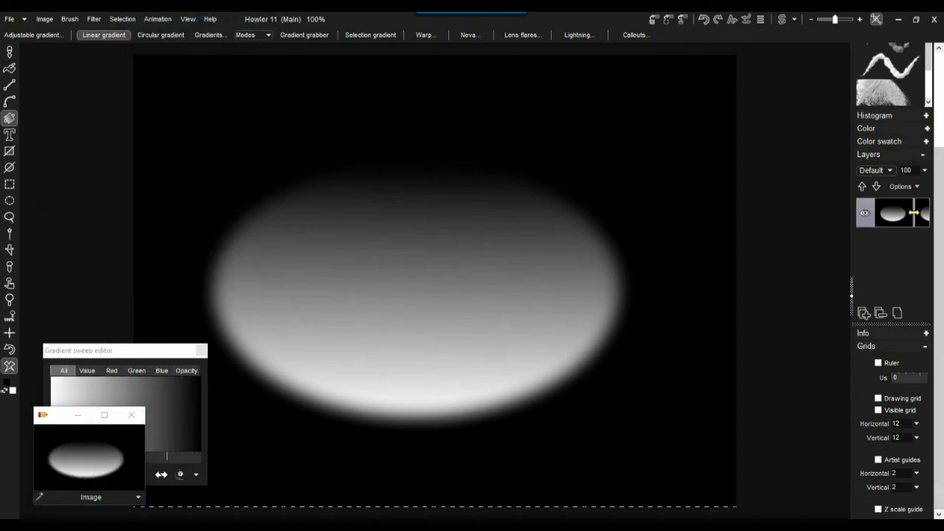
scroll(434, 281, down, 3)
scroll(434, 280, up, 4)
scroll(434, 280, down, 6)
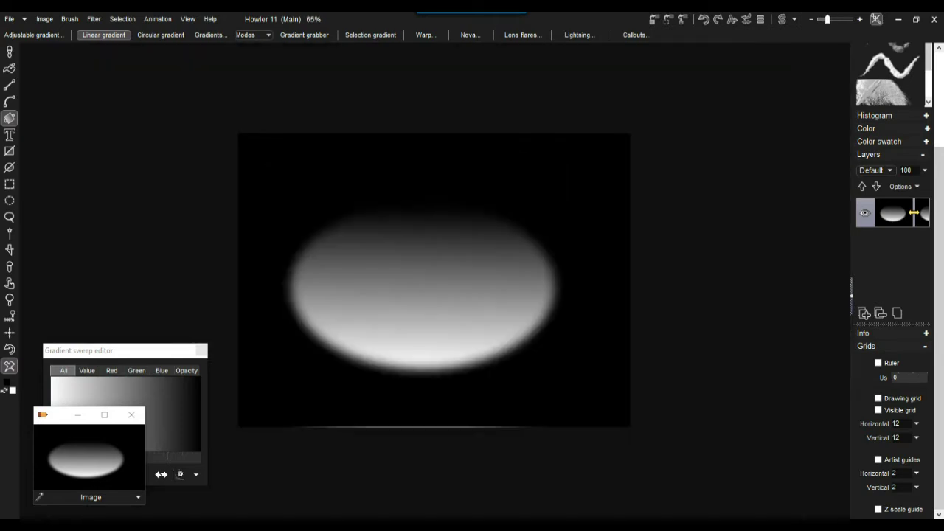
key(plus)
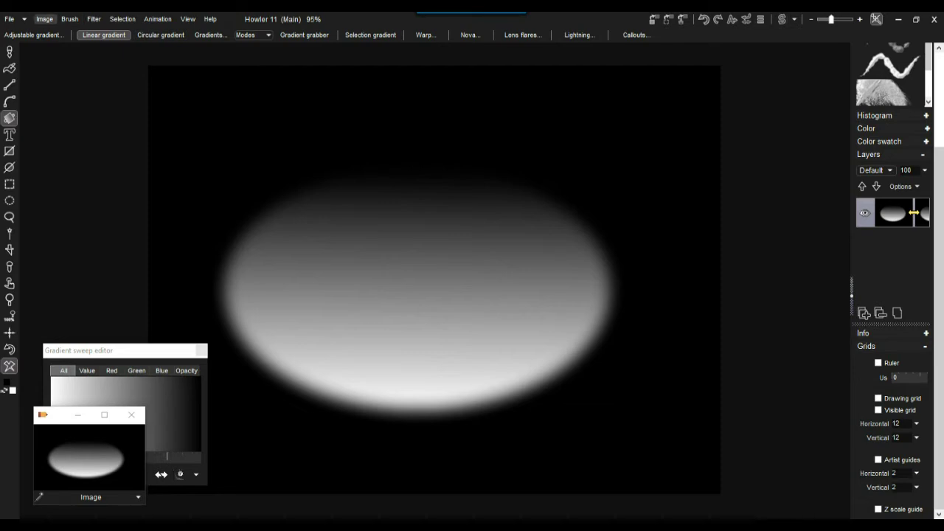
click(45, 19)
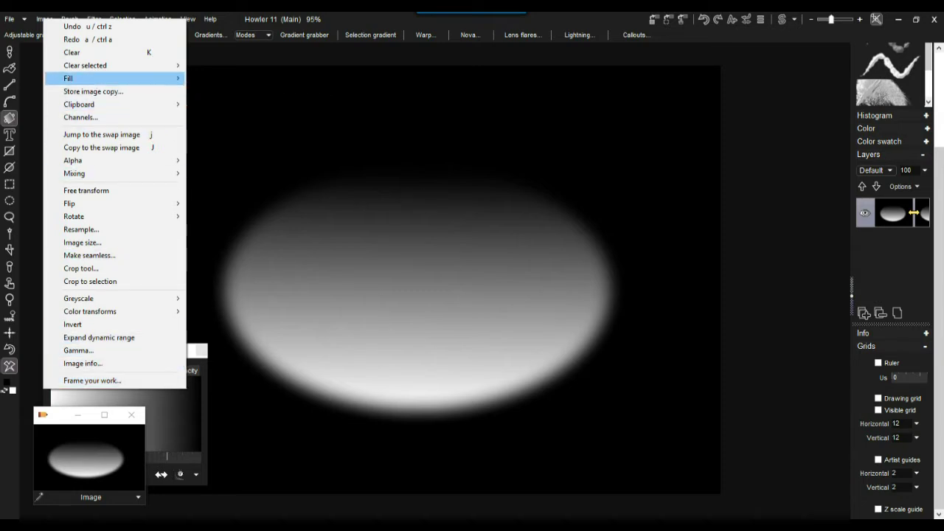
mouse_move(74, 160)
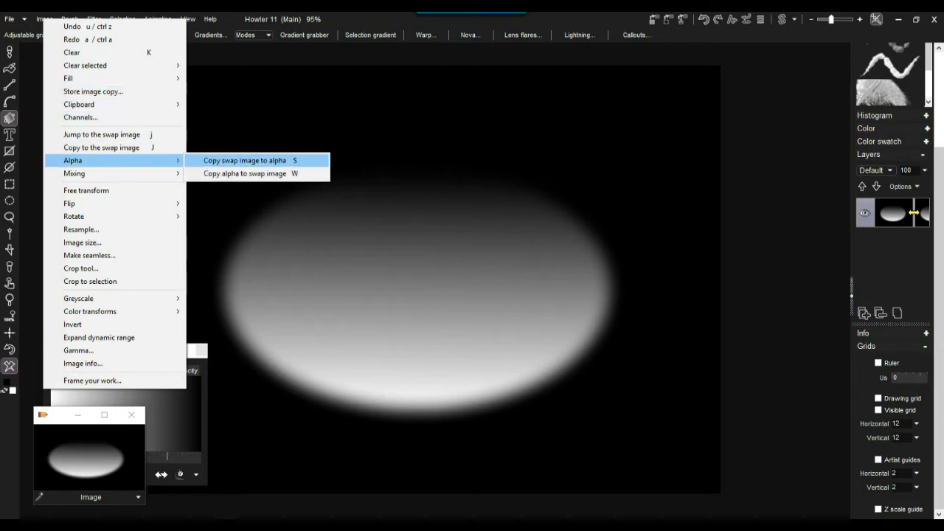
click(244, 161)
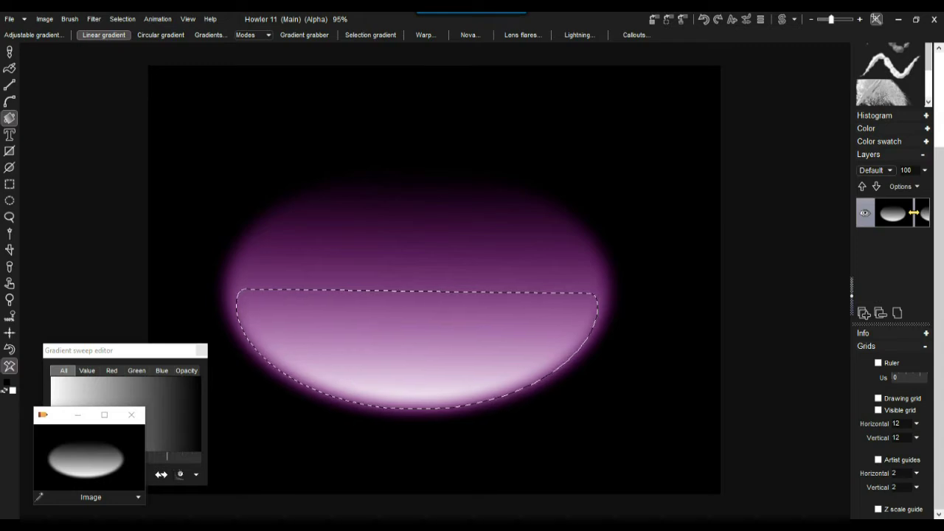
scroll(435, 280, down, 1)
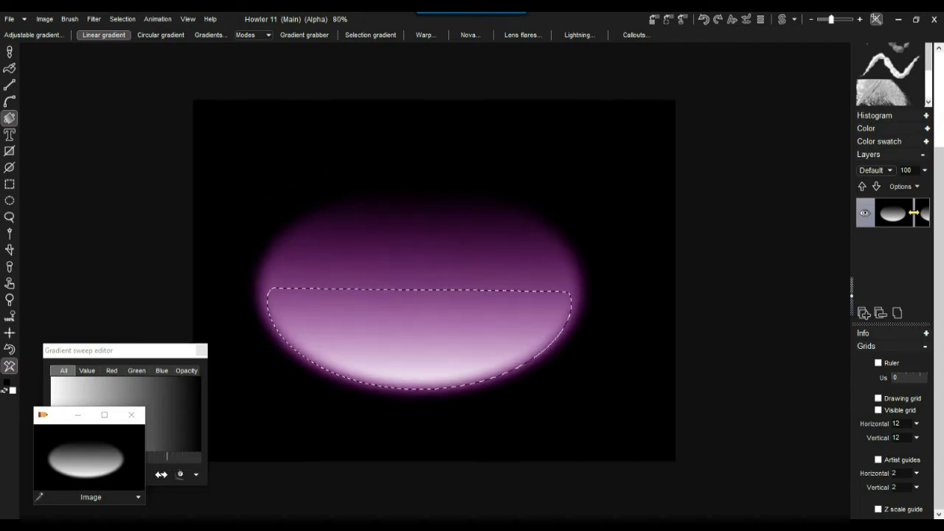
scroll(436, 281, up, 5)
scroll(429, 281, down, 3)
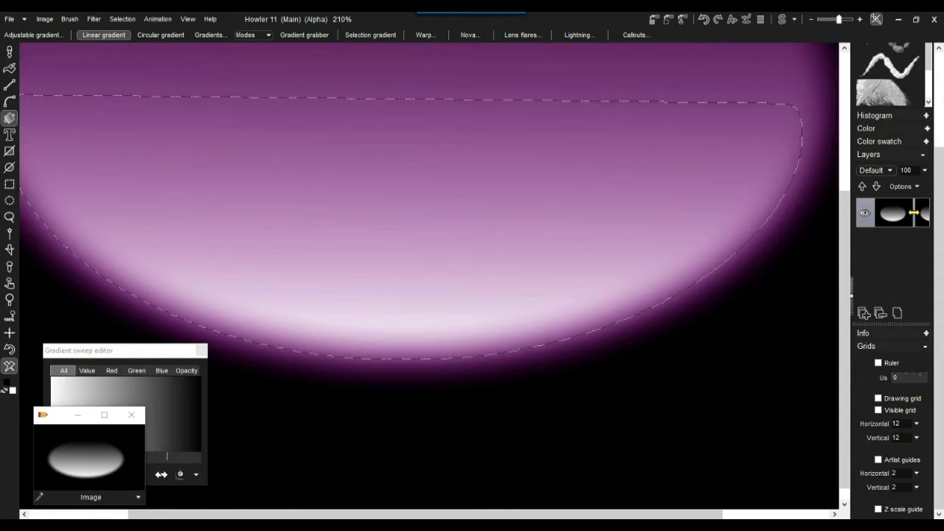
scroll(738, 244, up, 3)
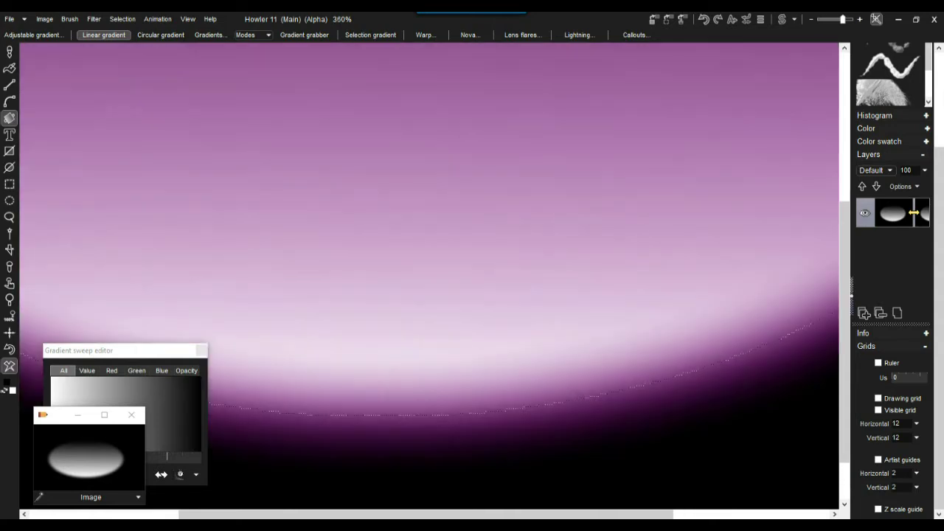
scroll(429, 275, down, 4)
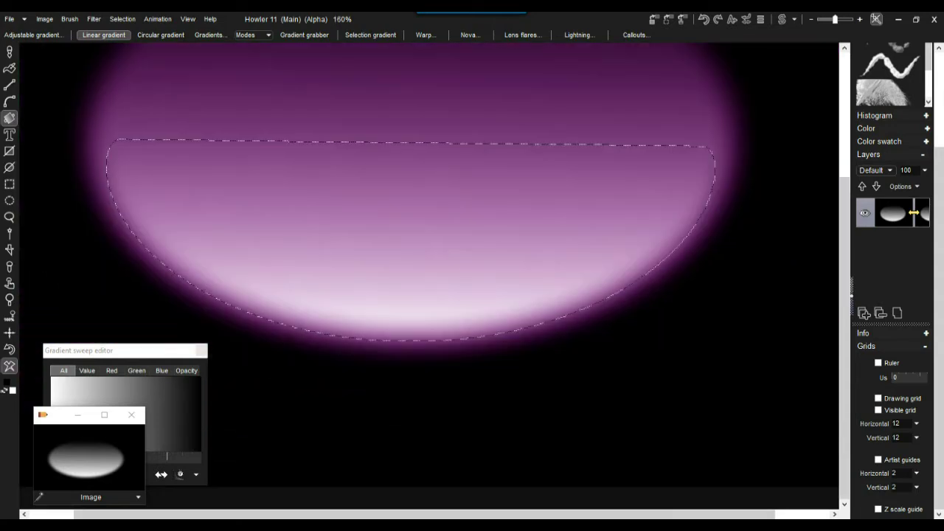
scroll(434, 282, down, 4)
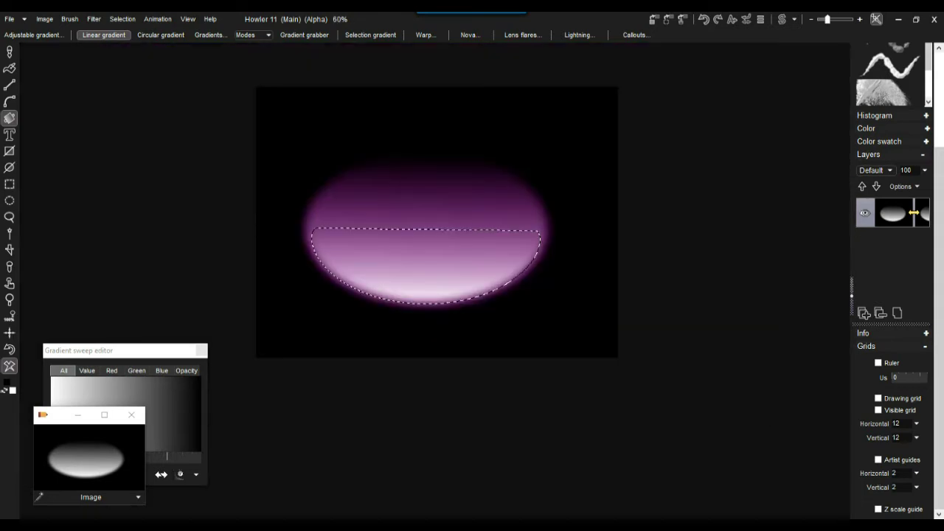
scroll(435, 281, up, 2)
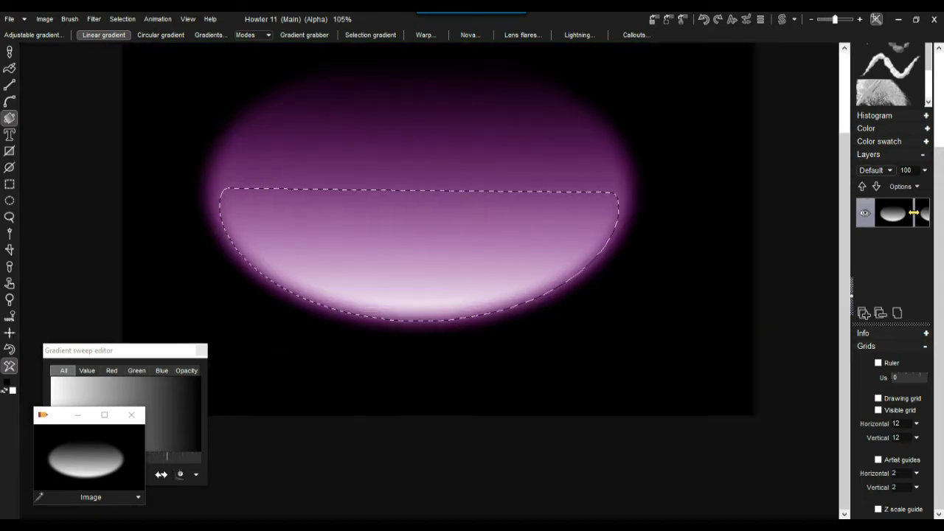
scroll(436, 281, up, 3)
scroll(435, 281, down, 3)
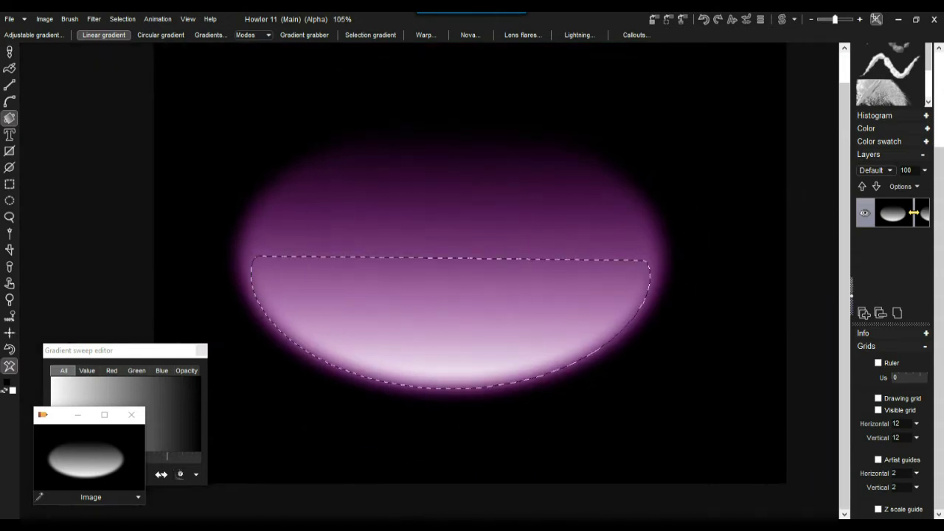
scroll(435, 281, up, 1)
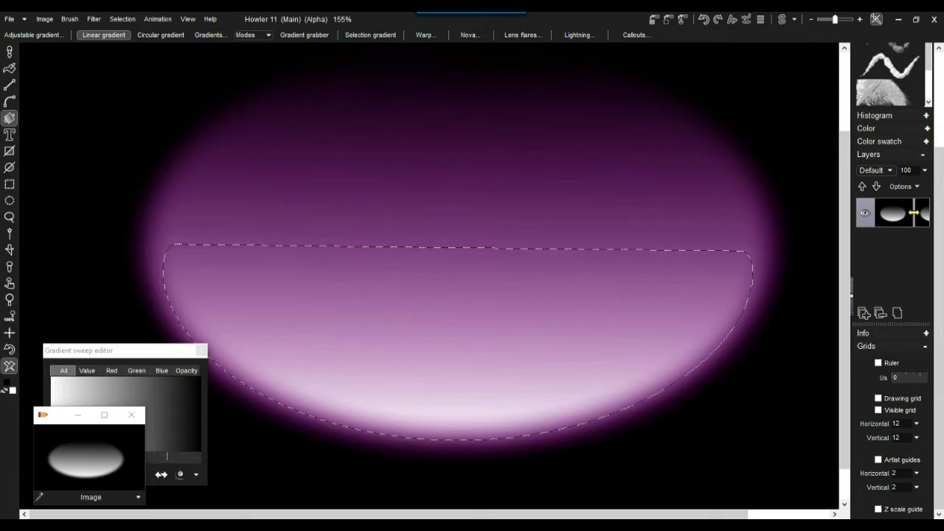
- Store the current soft selection in a floating Alpha window and move that window out of the way of the ellipse
click(122, 18)
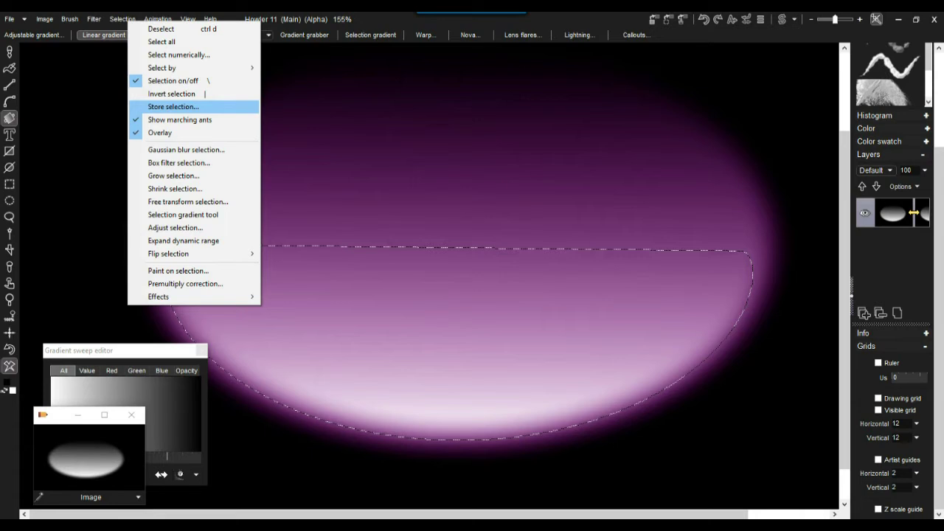
click(173, 106)
drag(57, 512, 109, 86)
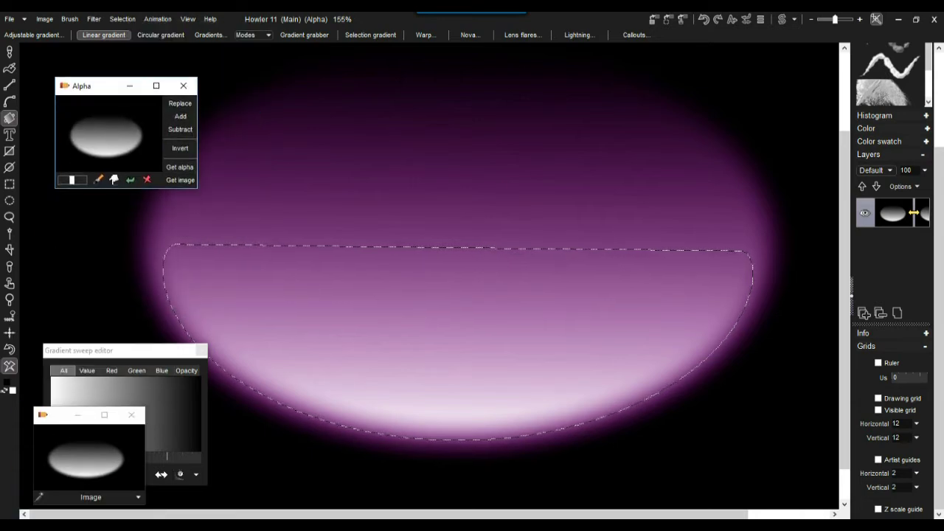
drag(197, 188, 410, 372)
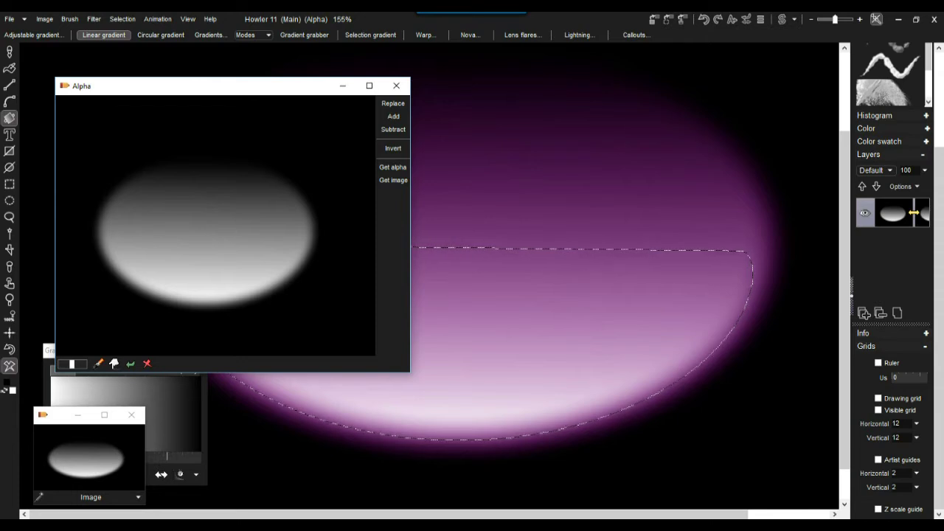
drag(410, 371, 240, 219)
drag(111, 85, 95, 455)
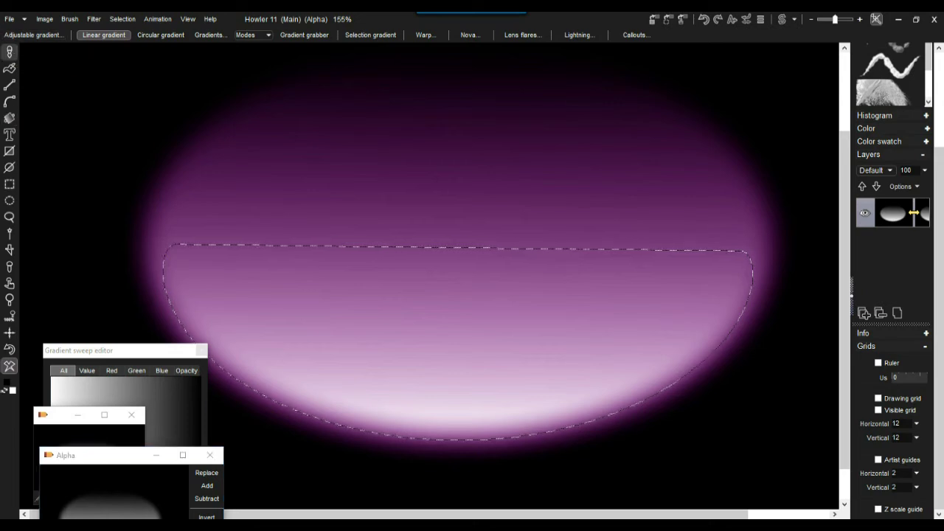
- Choose the Seeweed 03 brush from the Foliage media for freehand painting
click(9, 51)
click(78, 34)
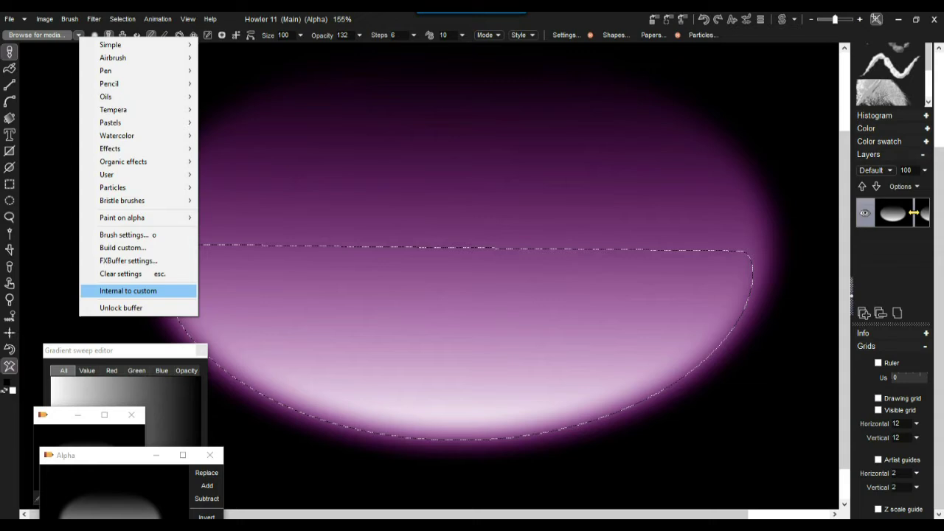
click(37, 35)
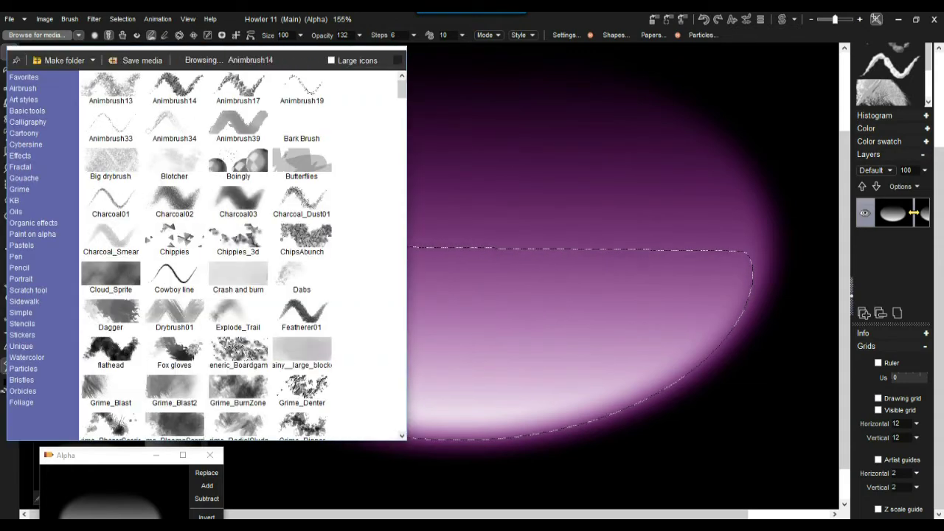
click(24, 369)
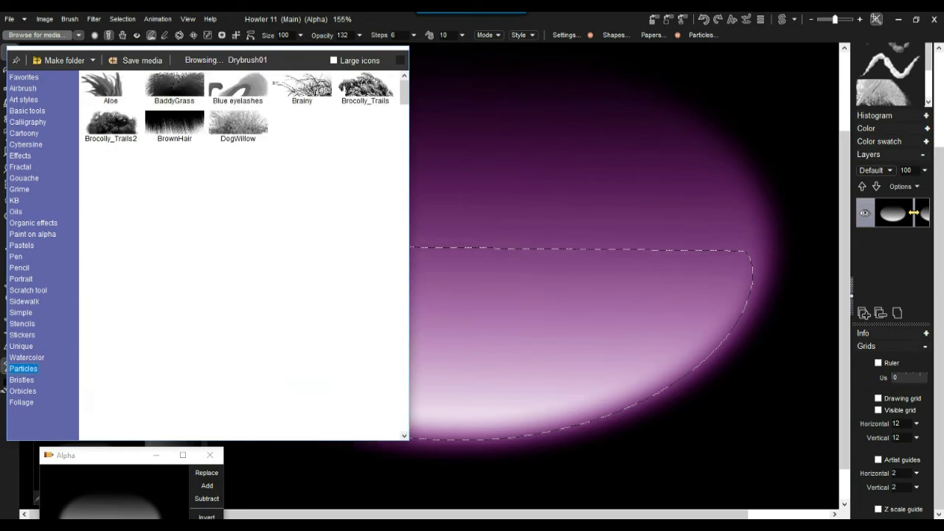
click(22, 403)
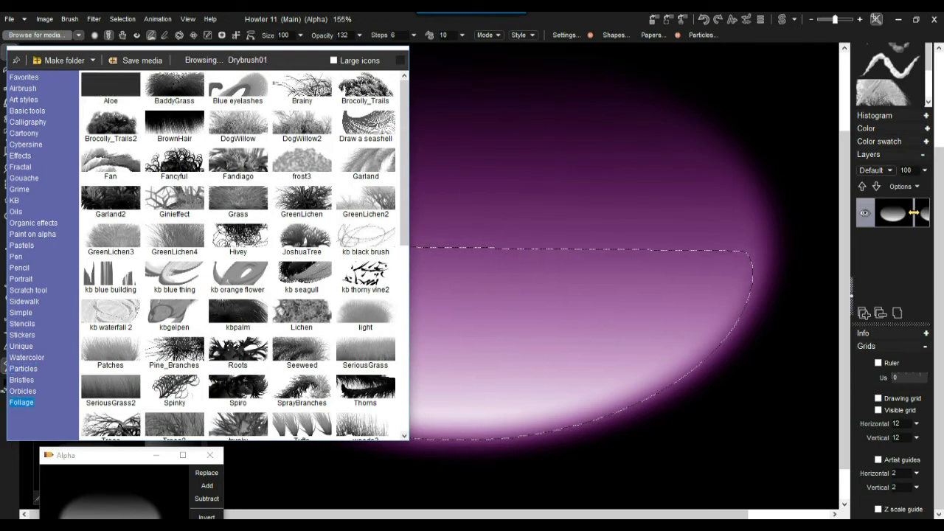
drag(404, 90, 404, 176)
scroll(243, 254, down, 8)
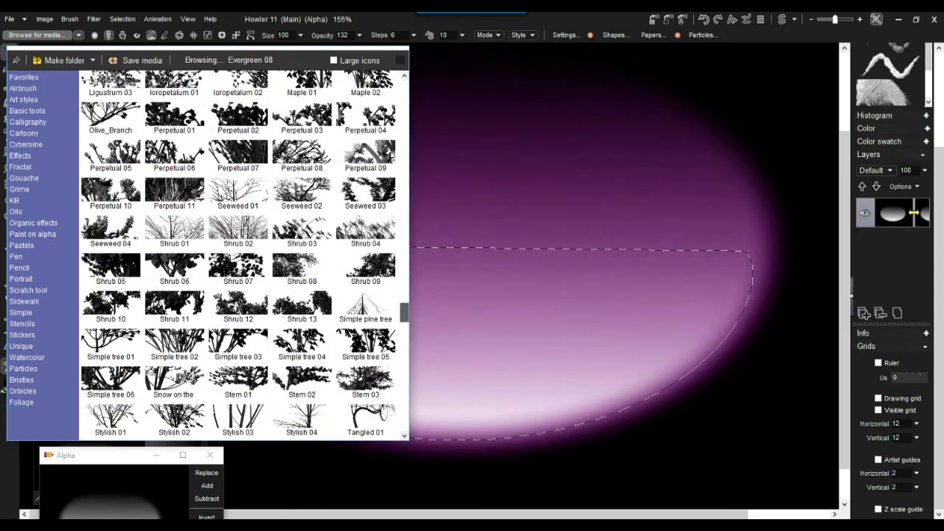
scroll(243, 254, down, 1)
drag(404, 315, 404, 304)
click(360, 210)
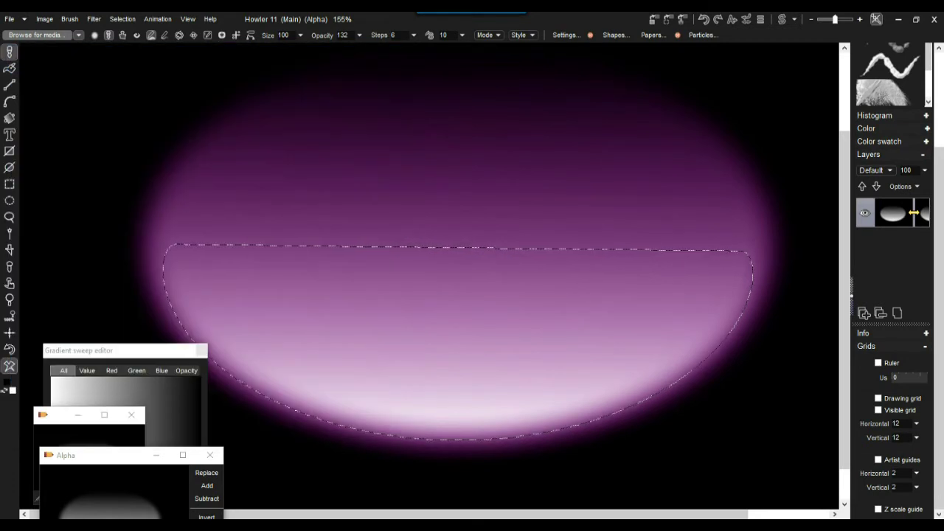
- Paint one Seeweed 03 tree in the middle of the soft-selected ellipse, and undo it
click(465, 323)
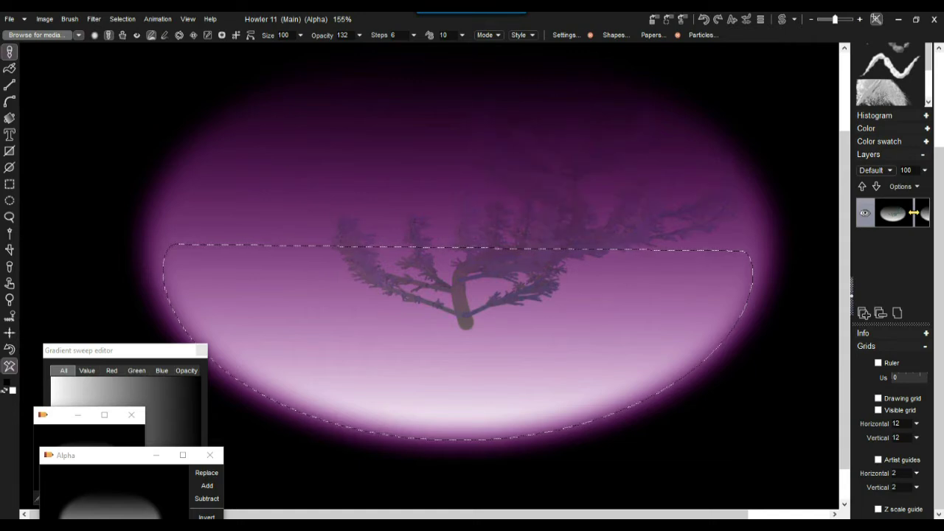
scroll(465, 323, up, 1)
scroll(466, 323, down, 3)
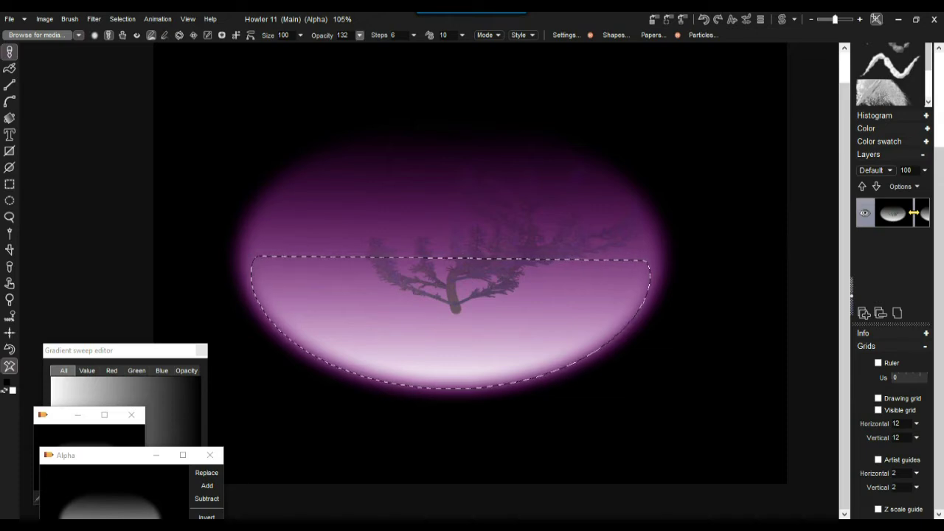
click(9, 349)
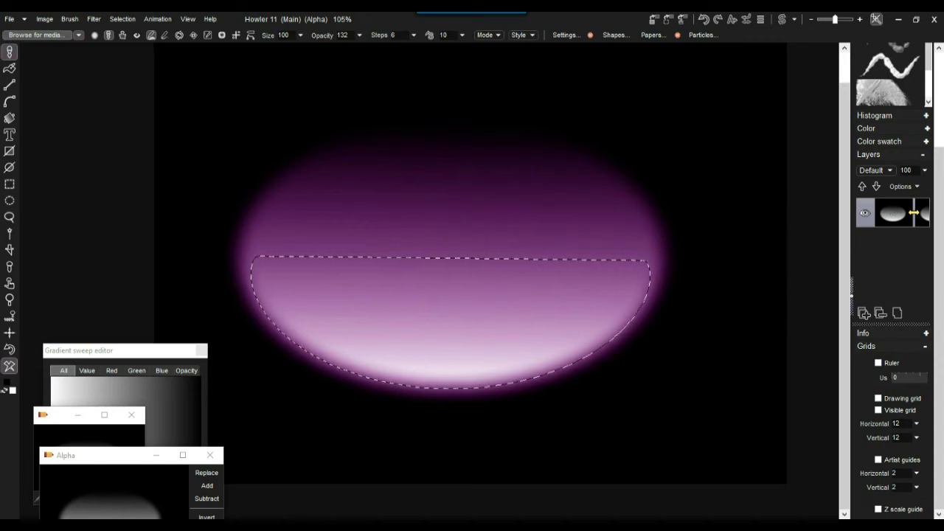
- Choose the Weed painter 03 foliage brush, paint several weed clumps across the middle of the soft-selected ellipse, and close the media browser
click(37, 36)
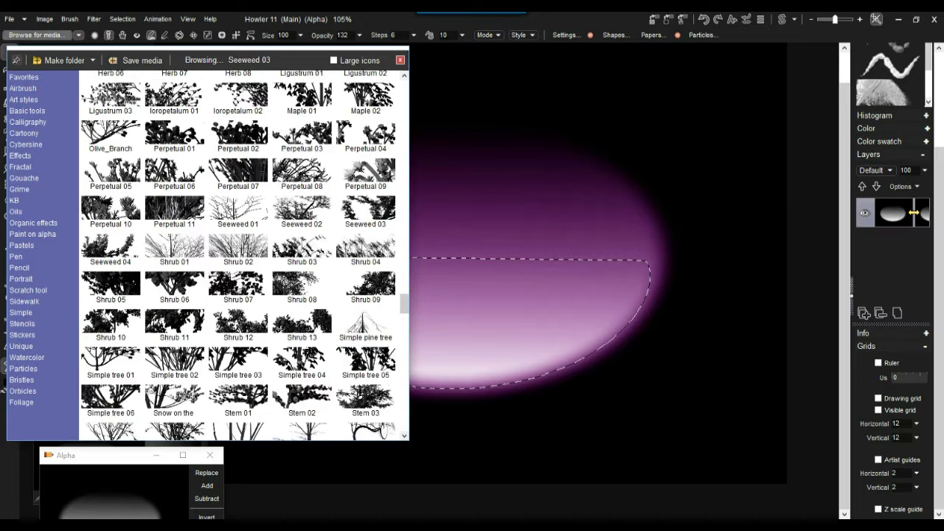
scroll(238, 302, down, 6)
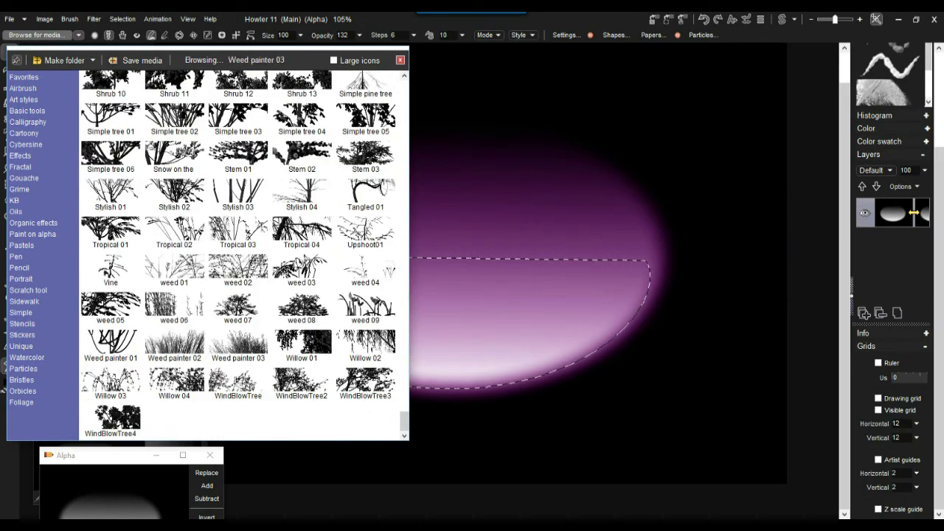
mouse_move(435, 260)
mouse_down()
mouse_move(644, 270)
mouse_move(457, 288)
mouse_up()
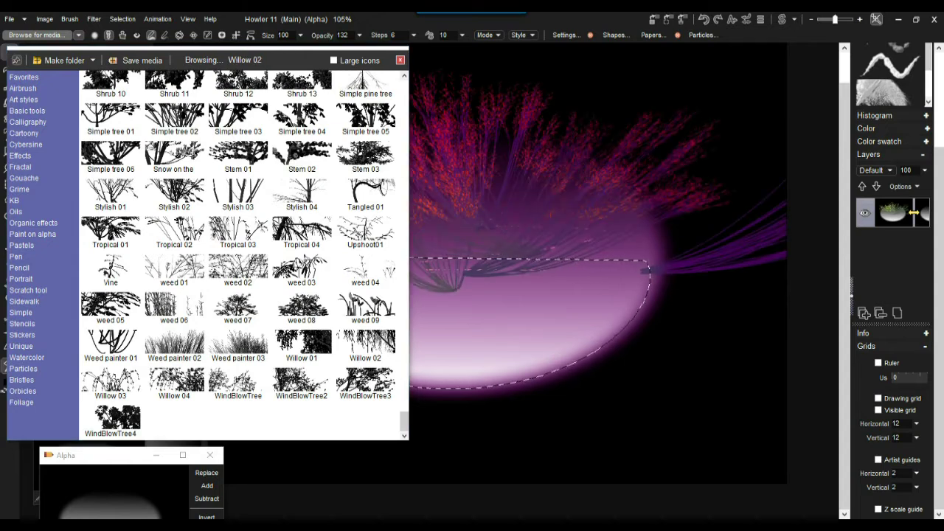
key(ctrl+z)
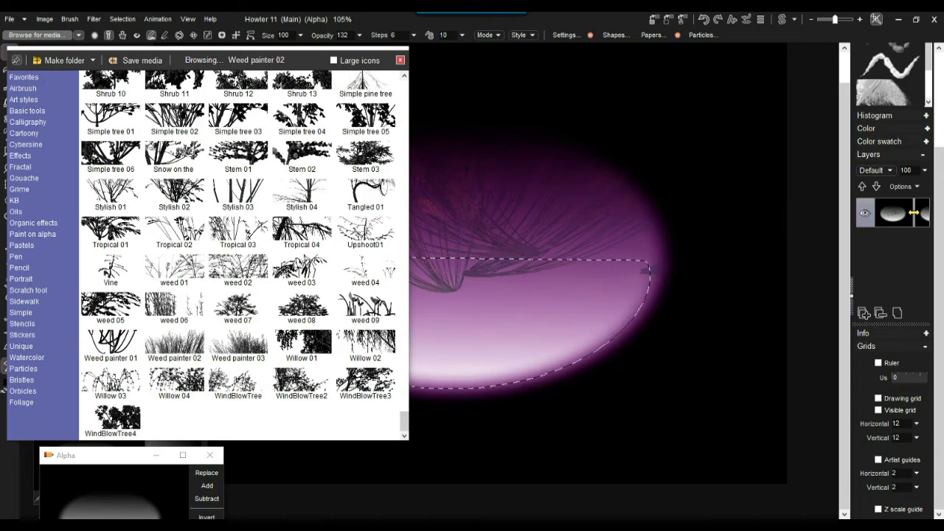
drag(584, 284, 509, 272)
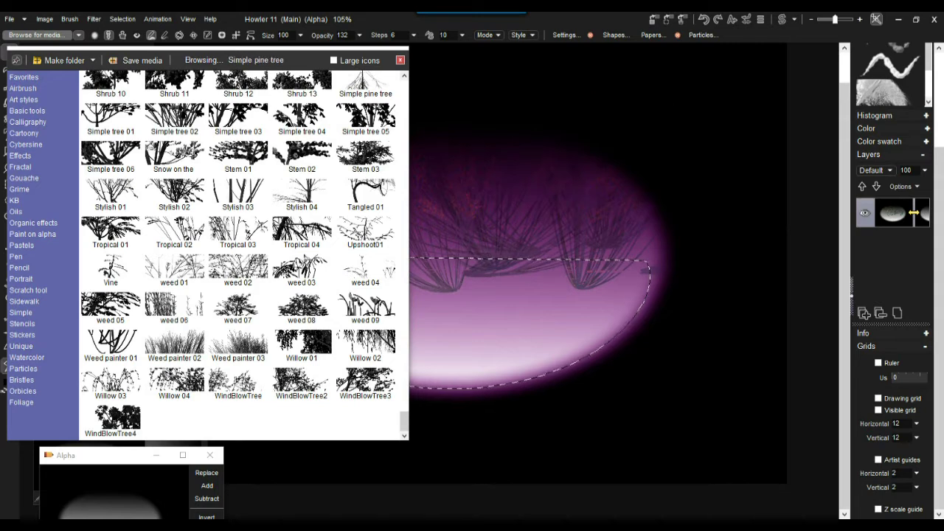
click(16, 61)
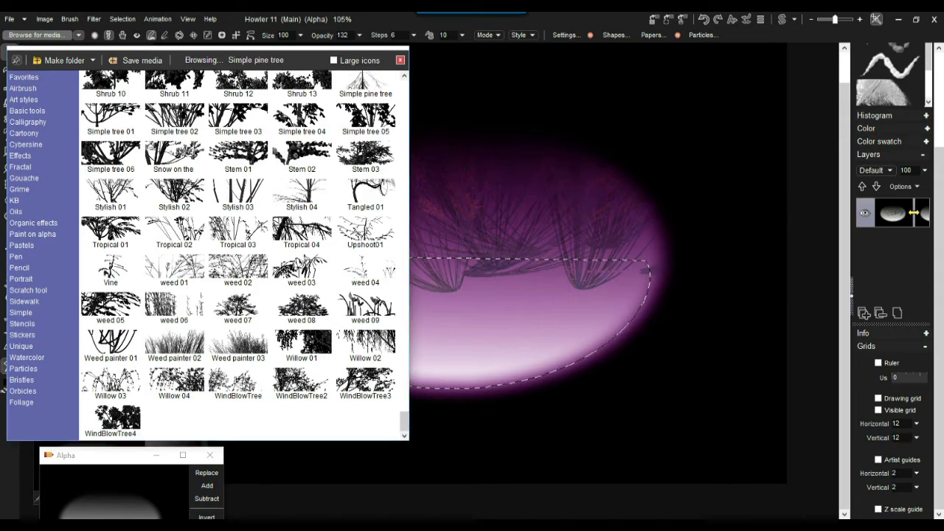
drag(308, 59, 304, 431)
click(397, 431)
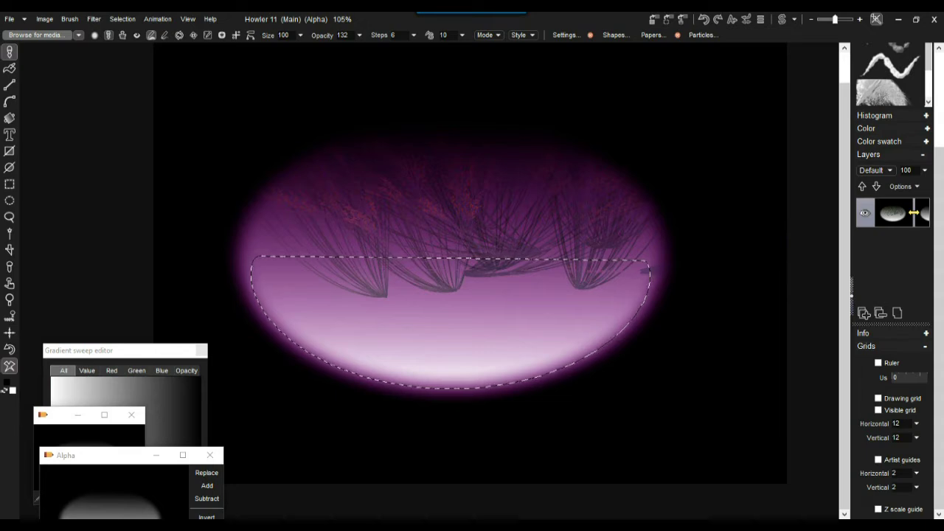
- Deselect the ellipse and clear the canvas to black after swapping the primary and secondary colors
click(123, 19)
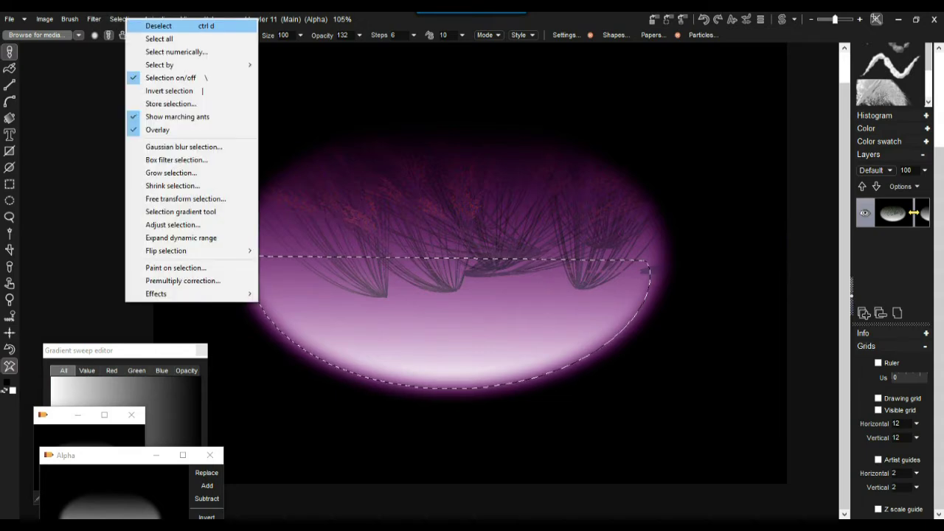
click(151, 25)
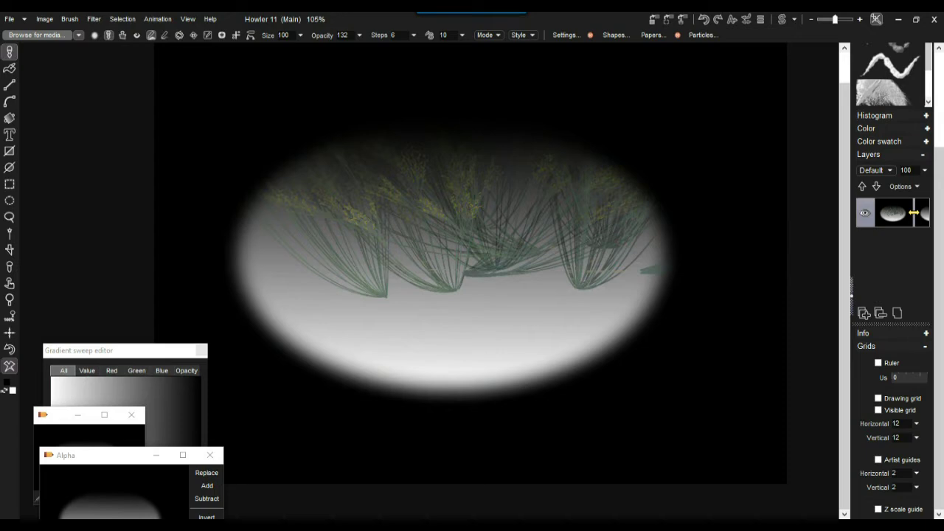
click(4, 391)
click(9, 366)
- Paint six overlapping weed clumps in a row across the middle of the black canvas
click(444, 323)
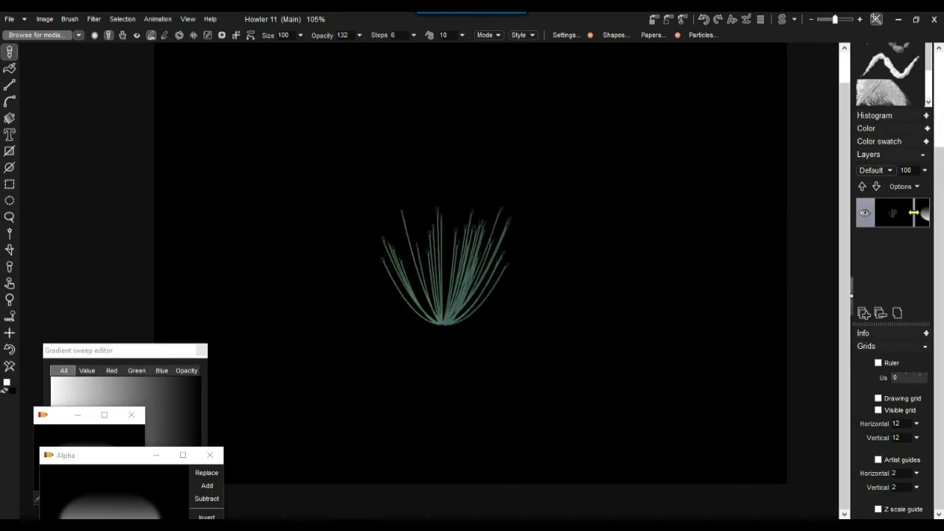
click(498, 320)
click(559, 323)
click(599, 323)
click(461, 330)
click(398, 325)
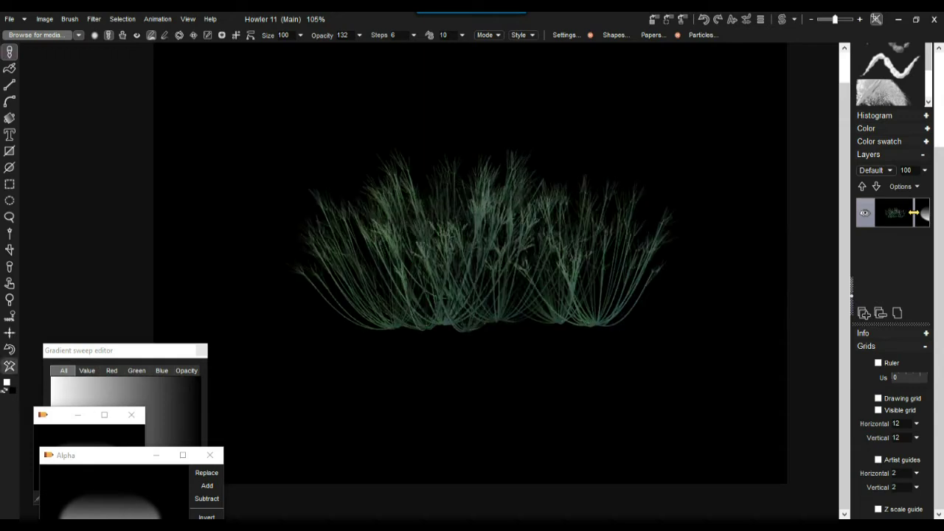
- Clear the canvas to black again and paint a single dense weed clump at its center
click(7, 382)
mouse_move(484, 329)
mouse_down()
mouse_move(492, 329)
mouse_move(463, 329)
mouse_up()
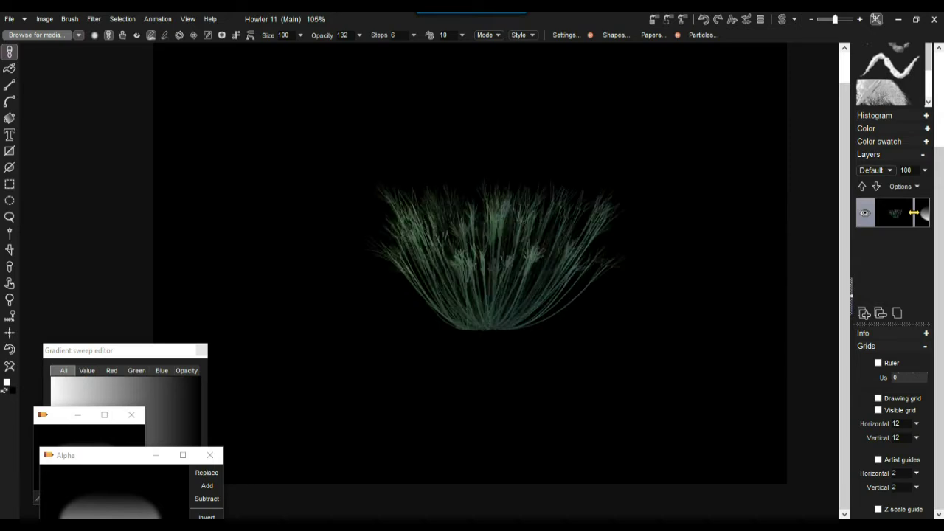
scroll(465, 295, up, 3)
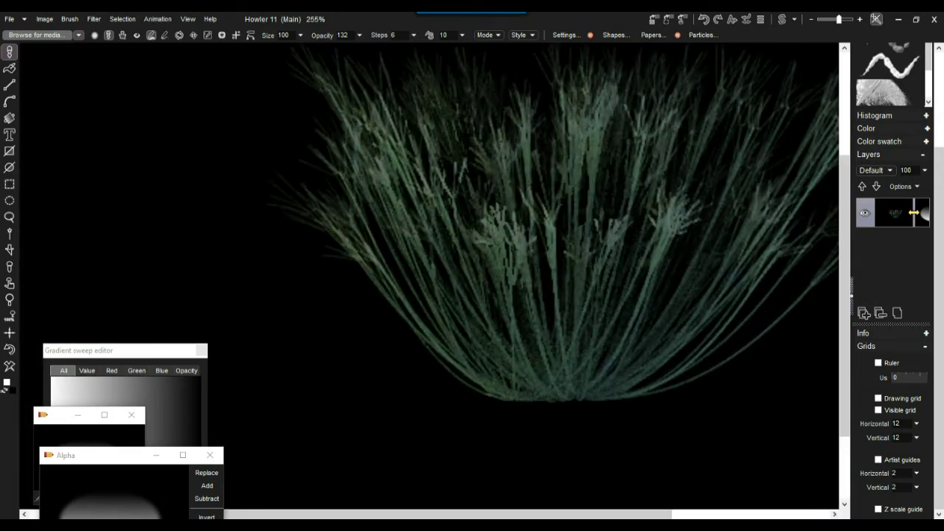
scroll(433, 279, down, 3)
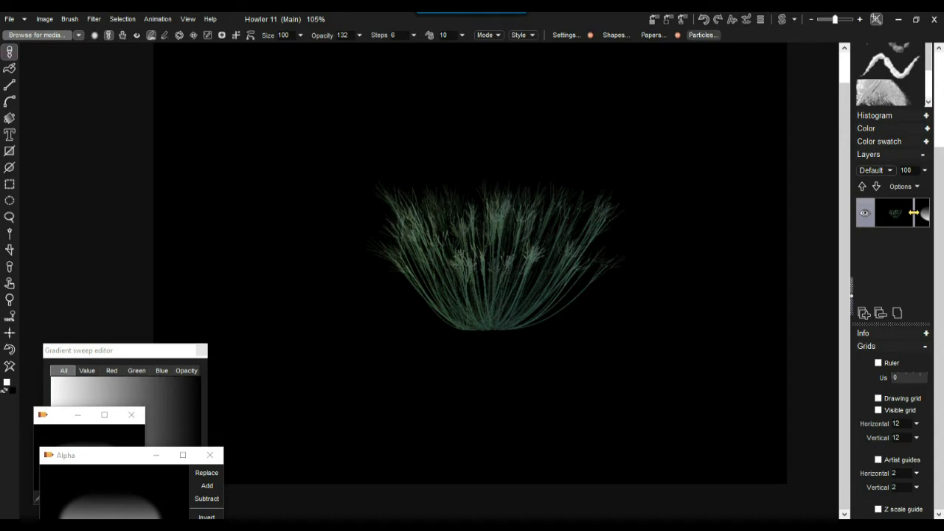
- Open the Foliage options in the particle settings and place the dialog beside the weed clump
click(703, 35)
drag(636, 48, 219, 86)
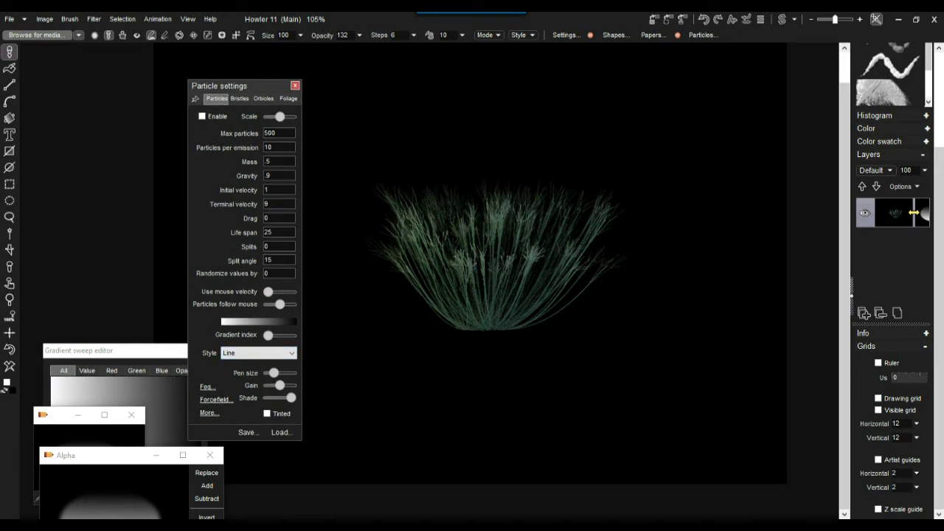
click(289, 98)
drag(243, 85, 255, 89)
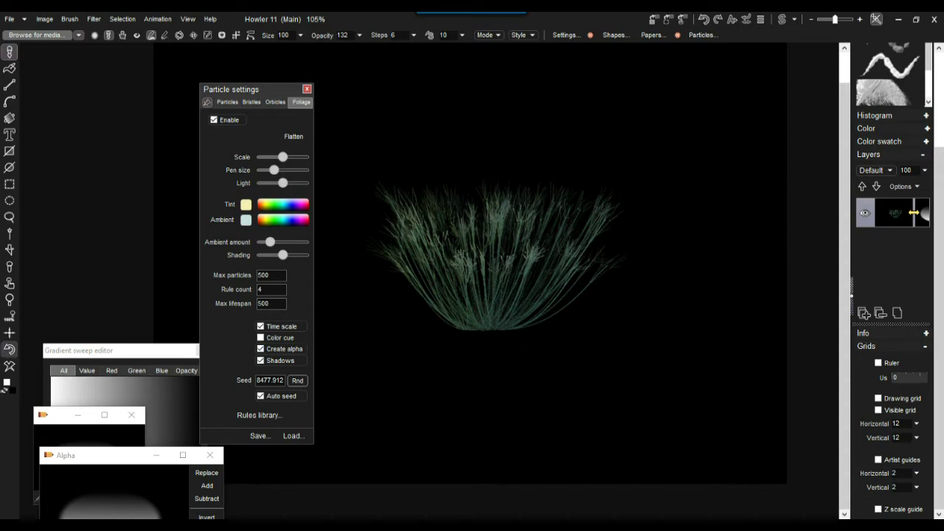
- Undo the last weed clump and paint a new one in the middle of the black canvas
click(8, 349)
drag(489, 317, 527, 315)
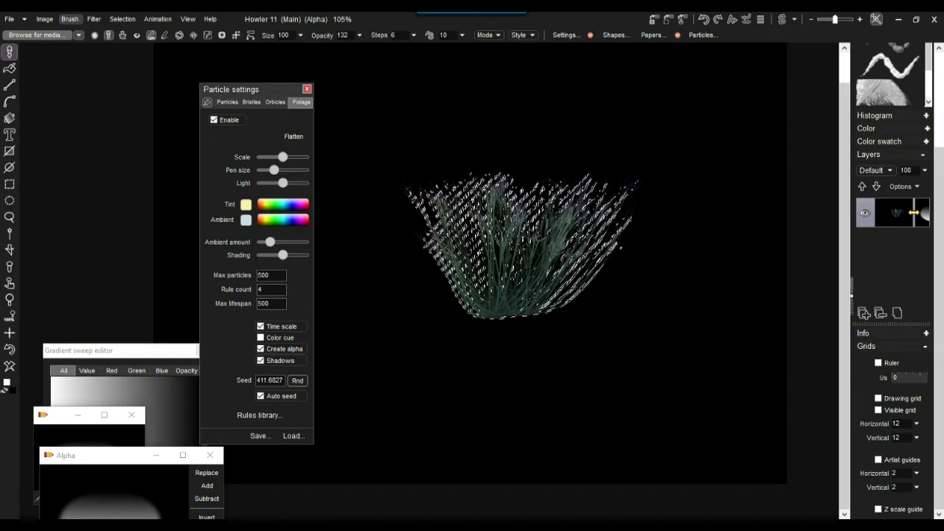
- Turn the selected weed clump into a custom brush and undo the clump painted on the canvas
click(70, 19)
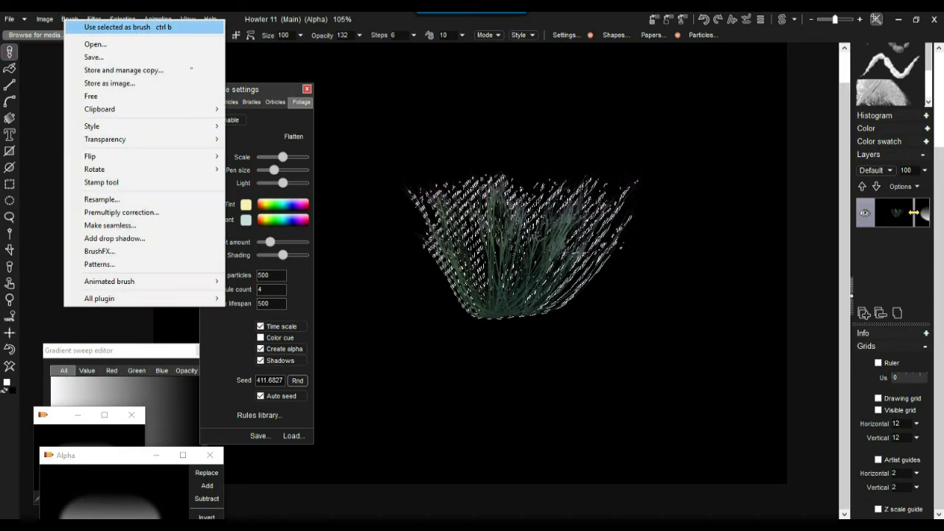
click(117, 28)
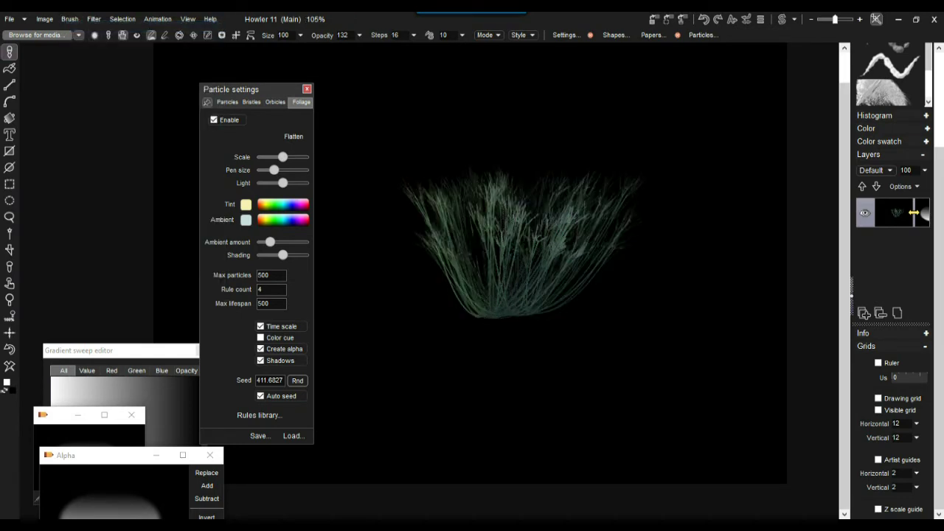
key(ctrl+z)
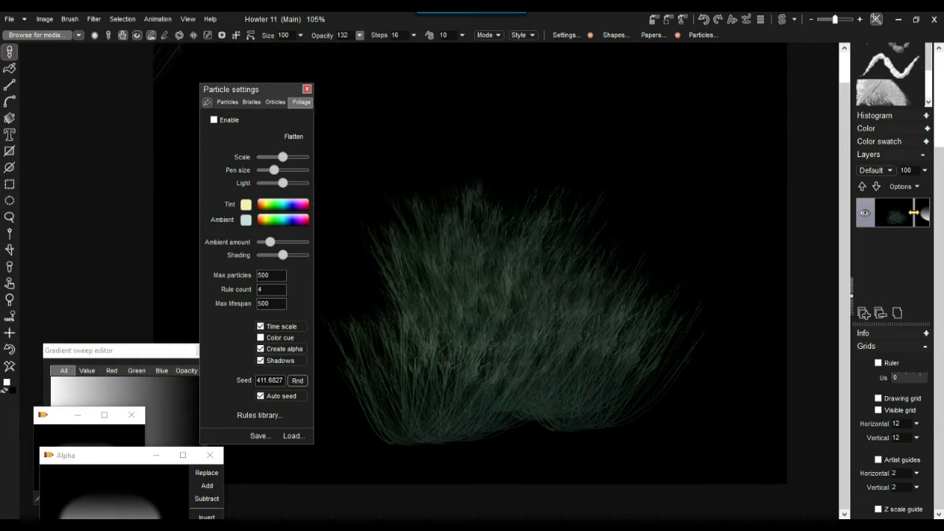
- Set the brush opacity to 255 and paint the weed brush over the existing foliage, checking the blades up close
click(359, 35)
mouse_move(444, 288)
mouse_down()
mouse_move(512, 295)
mouse_move(509, 350)
mouse_move(442, 371)
mouse_up()
scroll(439, 288, up, 2)
drag(438, 288, 583, 258)
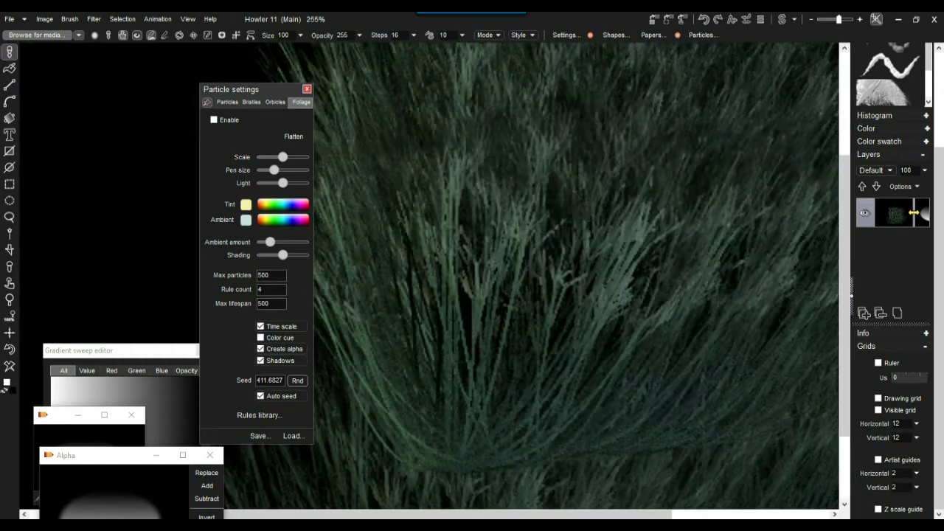
scroll(472, 280, down, 1)
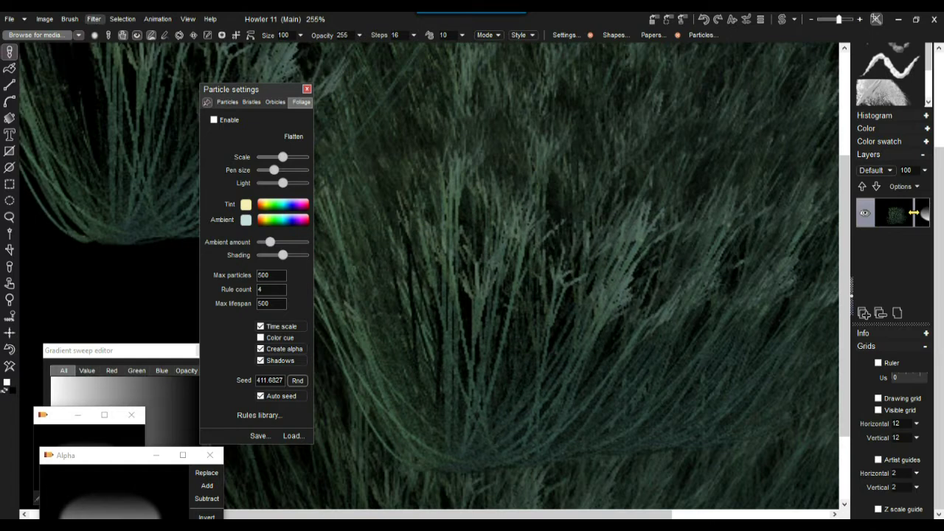
- Apply premultiply correction to the weed brush using Black as the background color
click(70, 18)
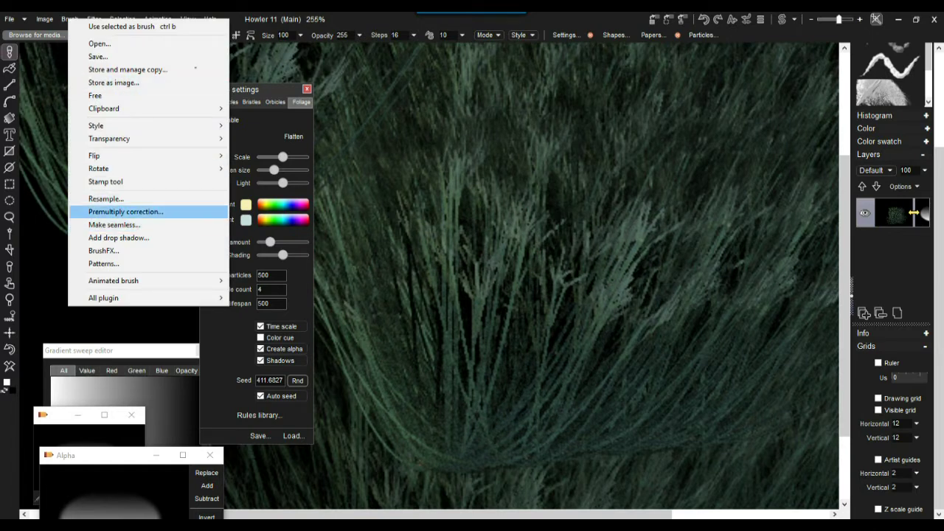
click(125, 212)
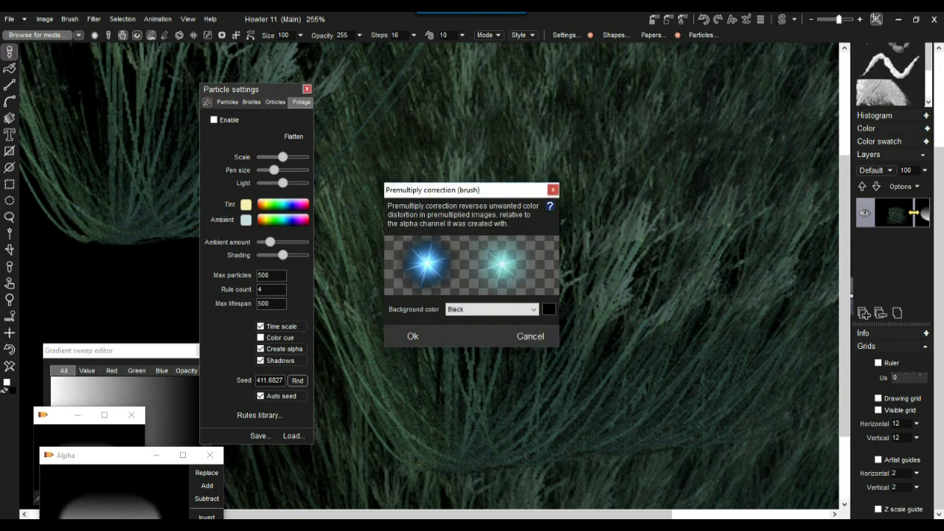
click(413, 337)
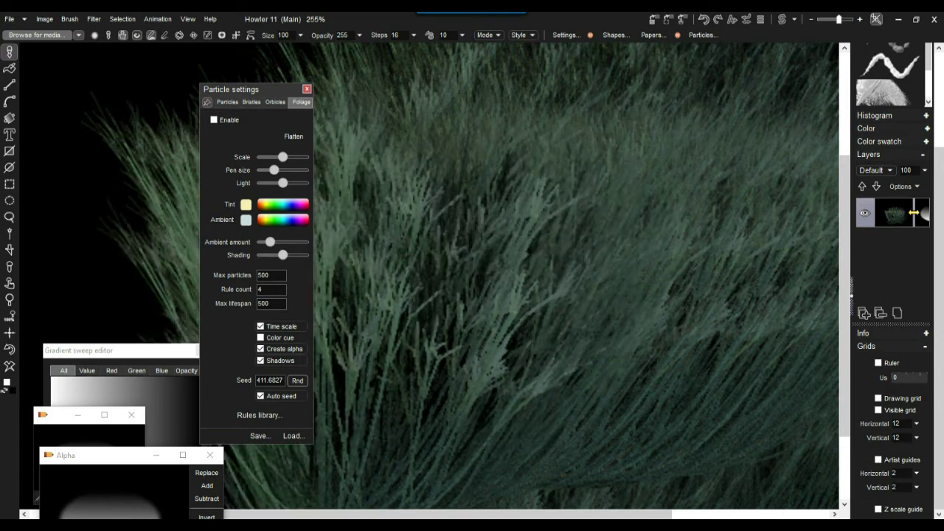
- Inspect the corrected weed strokes up close and clear the canvas to black
scroll(409, 378, up, 4)
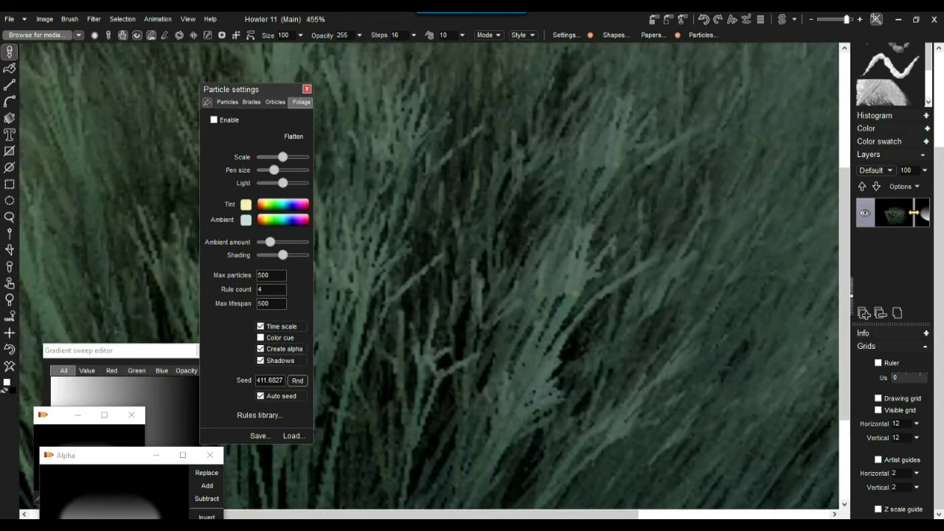
scroll(516, 281, down, 4)
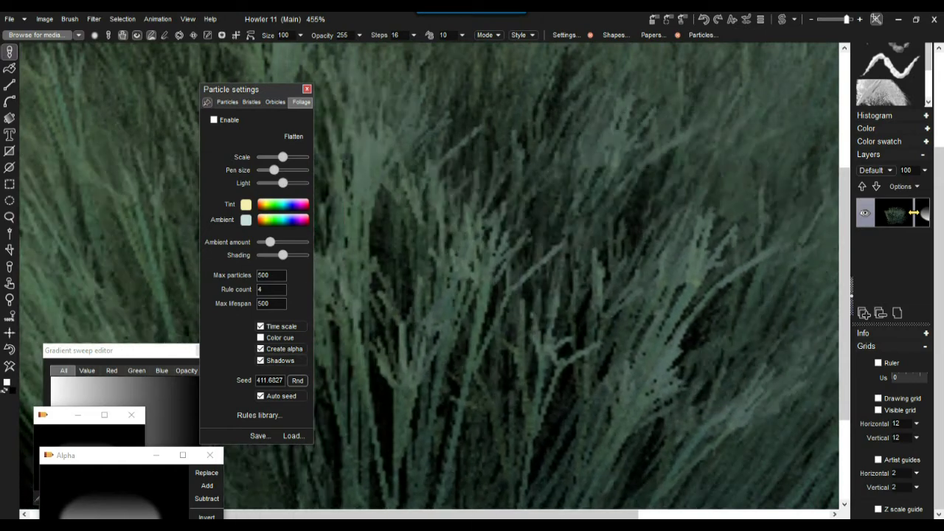
scroll(516, 281, down, 2)
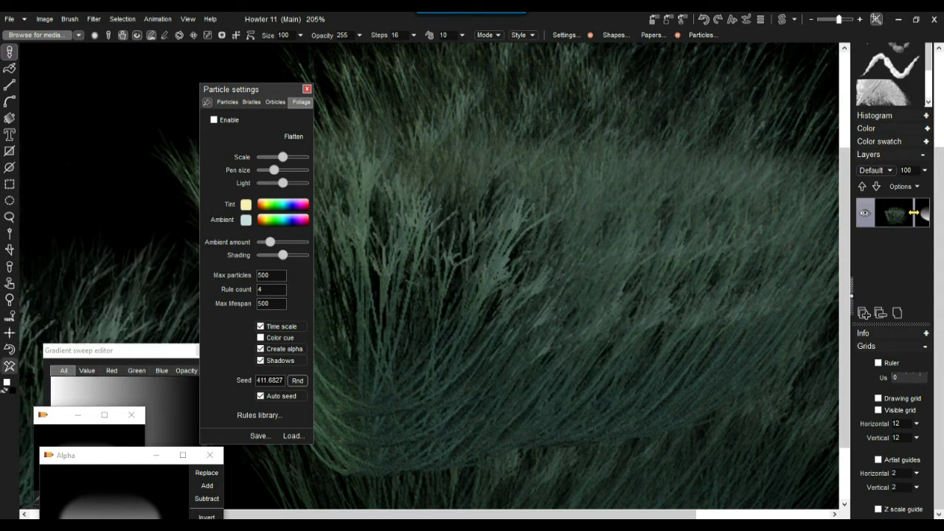
click(9, 366)
drag(443, 439, 288, 450)
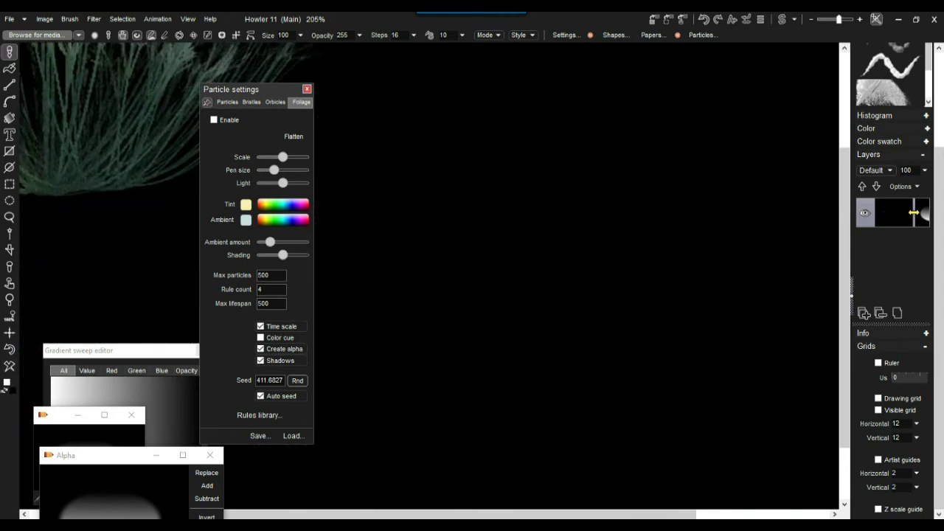
- Store a copy of the weed brush and place the Store brush dialog beside the particle settings
click(69, 19)
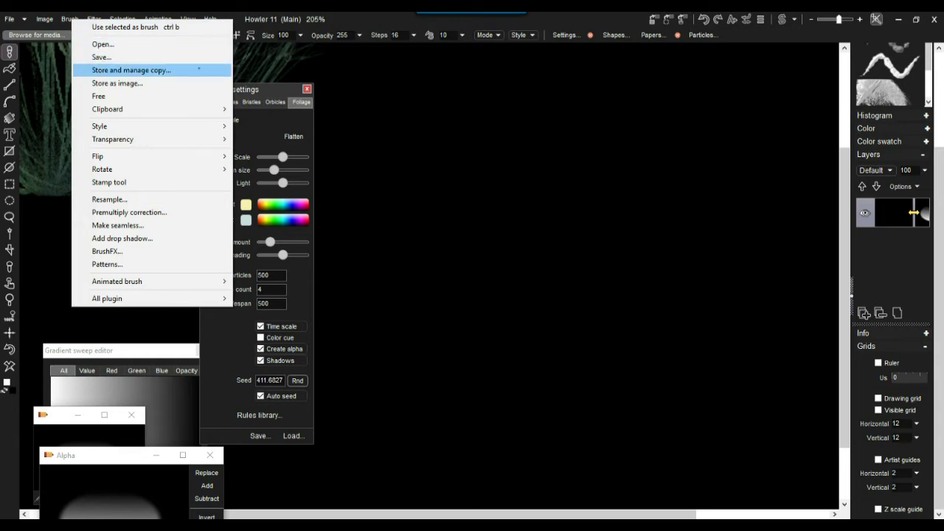
click(198, 69)
mouse_move(62, 433)
mouse_down()
mouse_move(69, 94)
mouse_move(65, 103)
mouse_up()
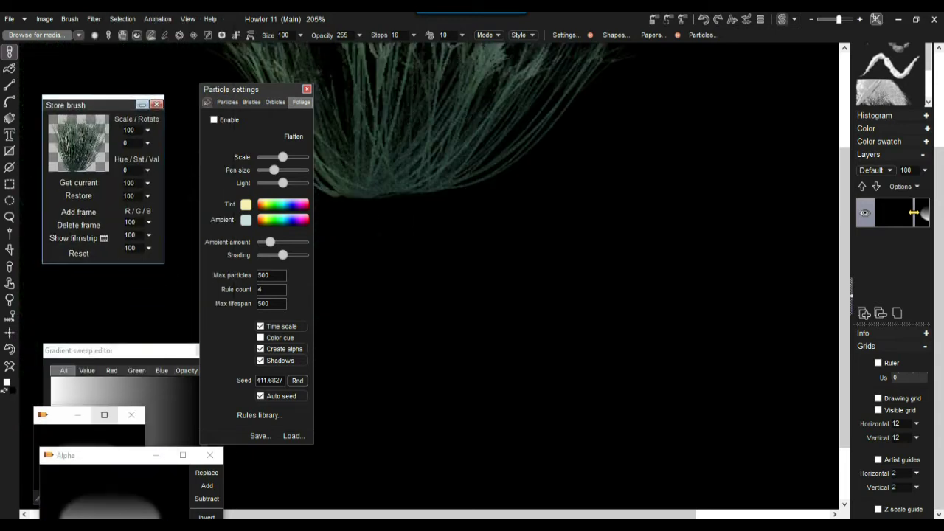
- View the whole gradient ellipse in the swap image and return to the black main canvas
key(j)
scroll(704, 125, down, 11)
scroll(704, 126, up, 2)
scroll(700, 123, up, 1)
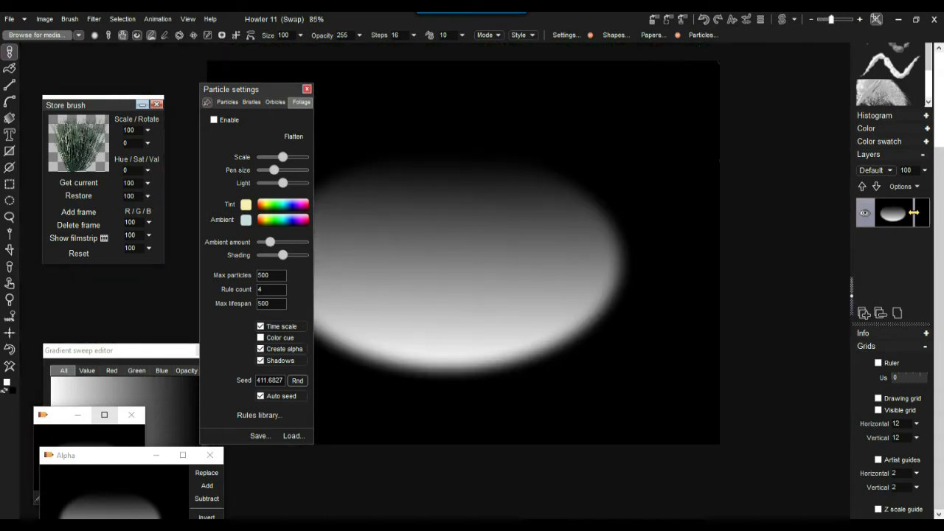
key(j)
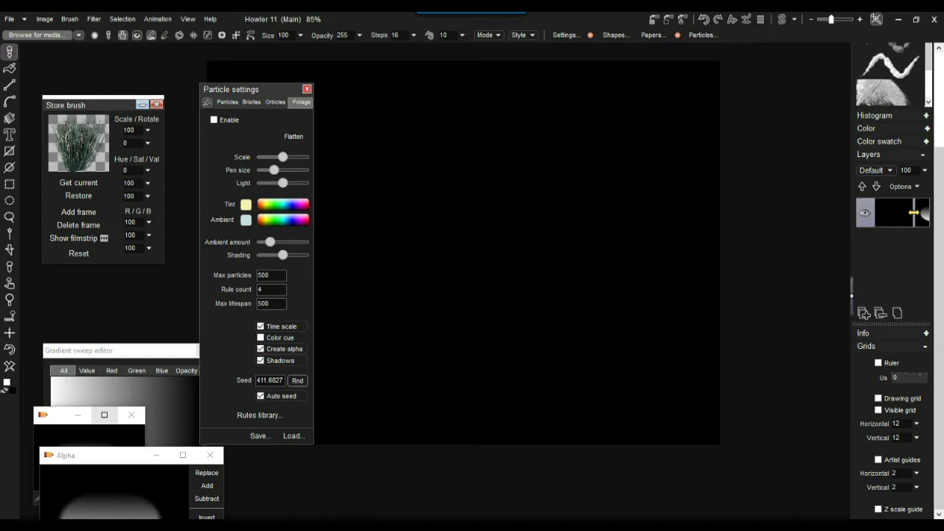
- Move the Particle settings dialog off the canvas and enable the Z scale guide for the weed brush
mouse_move(269, 89)
mouse_down()
mouse_move(56, 176)
mouse_move(114, 161)
mouse_move(92, 167)
mouse_up()
drag(493, 266, 414, 291)
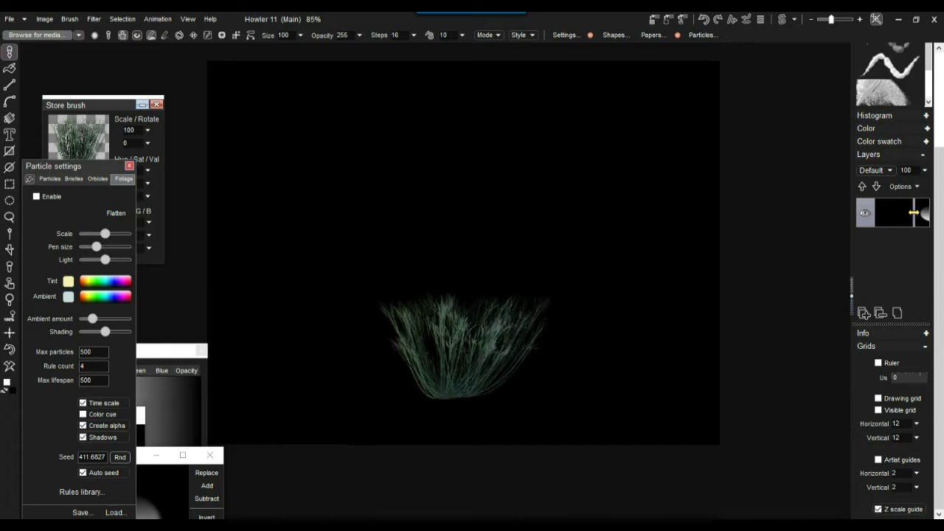
- Check the gradient ellipse in the swap image and turn on swap mixing for the main canvas
click(782, 20)
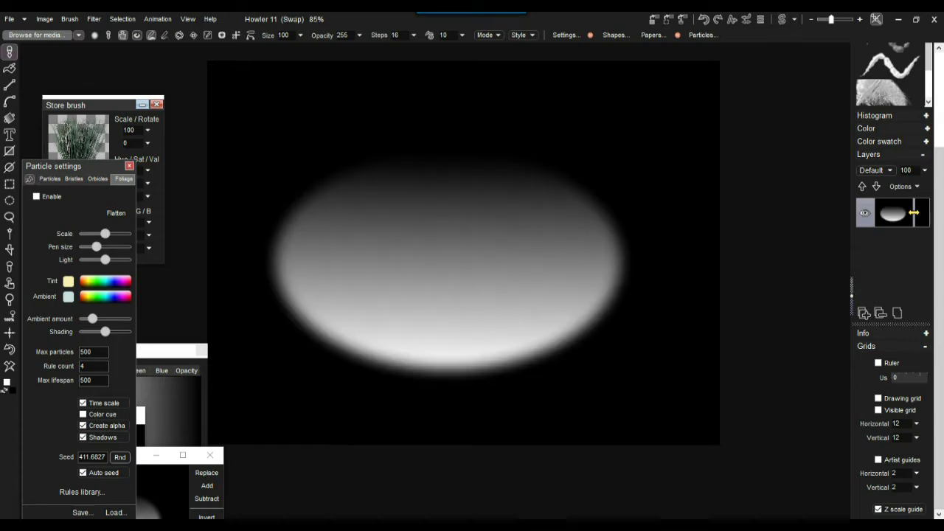
key(j)
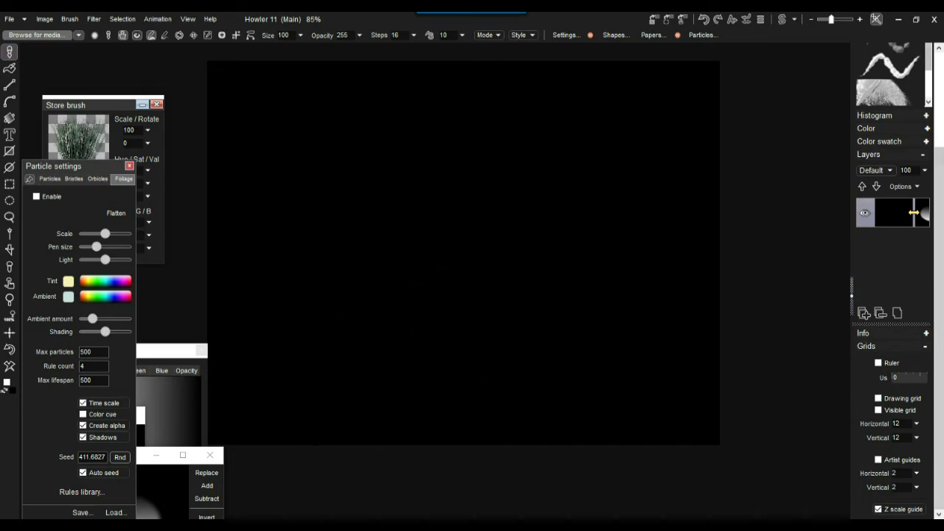
drag(939, 280, 939, 185)
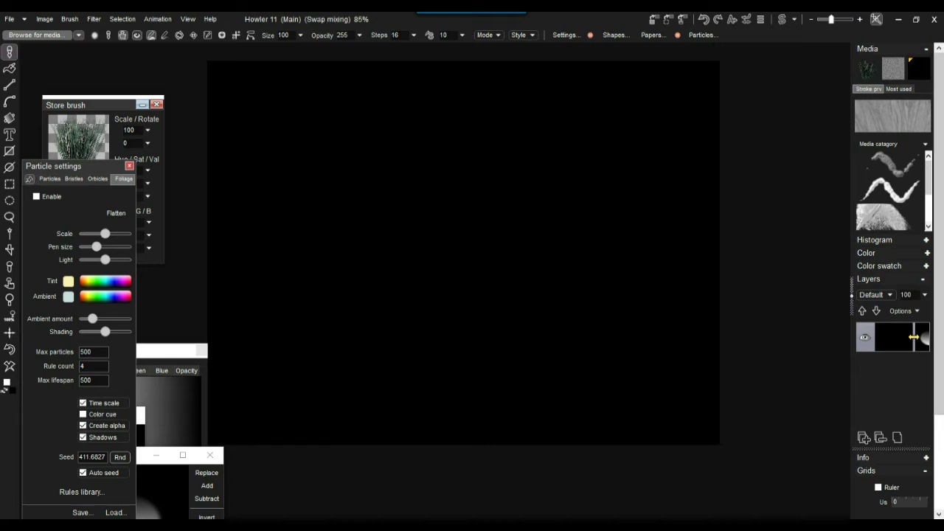
- Set the current layer's mode to Screen so the gradient ellipse shows through the black canvas
click(913, 63)
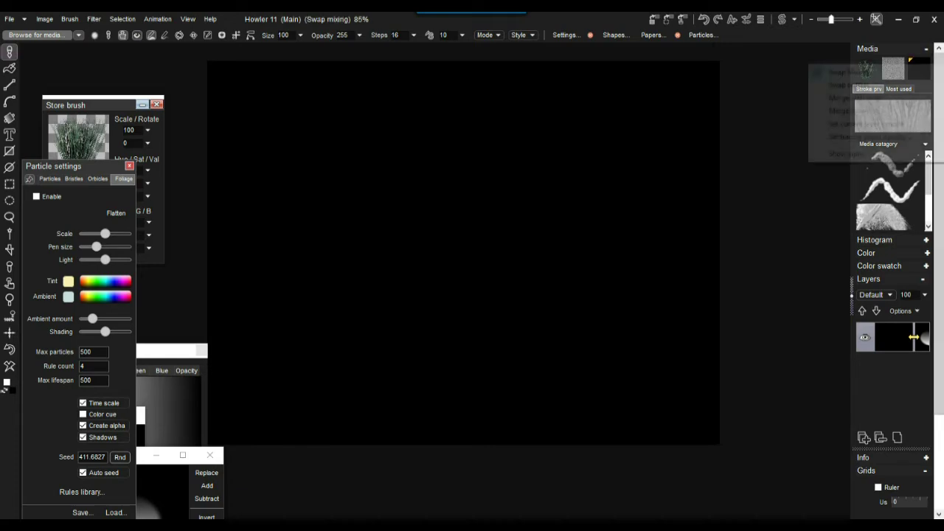
key(Down)
key(Down)
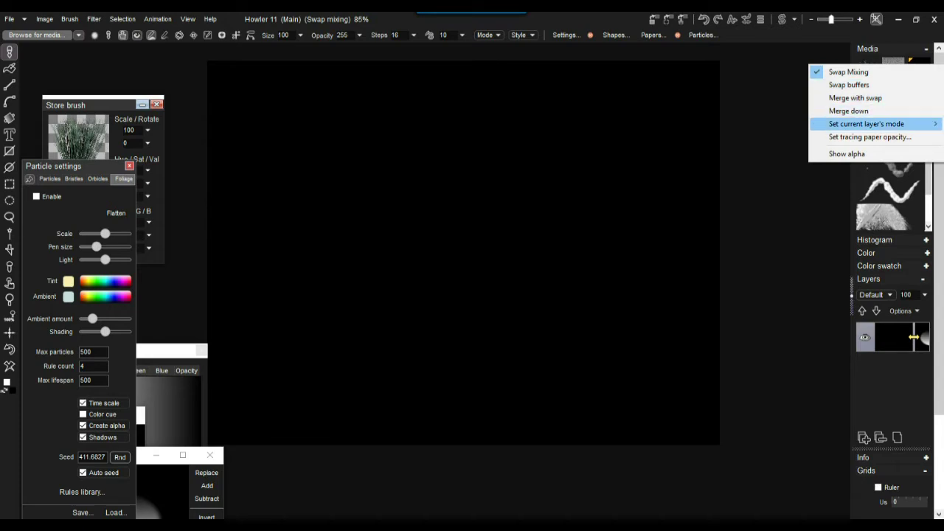
key(Right)
key(Down)
key(Down)
key(Down)
key(Down)
key(Down)
key(Down)
key(Down)
key(Down)
key(Down)
key(Down)
key(Up)
key(Up)
key(Up)
key(Up)
key(Up)
key(Return)
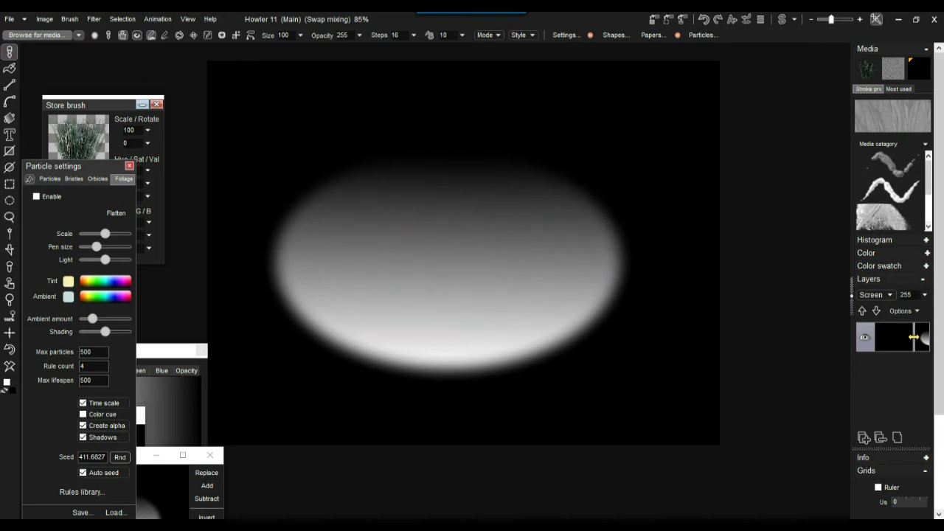
- Paint test rows of weeds over the gradient ellipse, toggling swap mixing to compare, and clear them from the canvas
key(j)
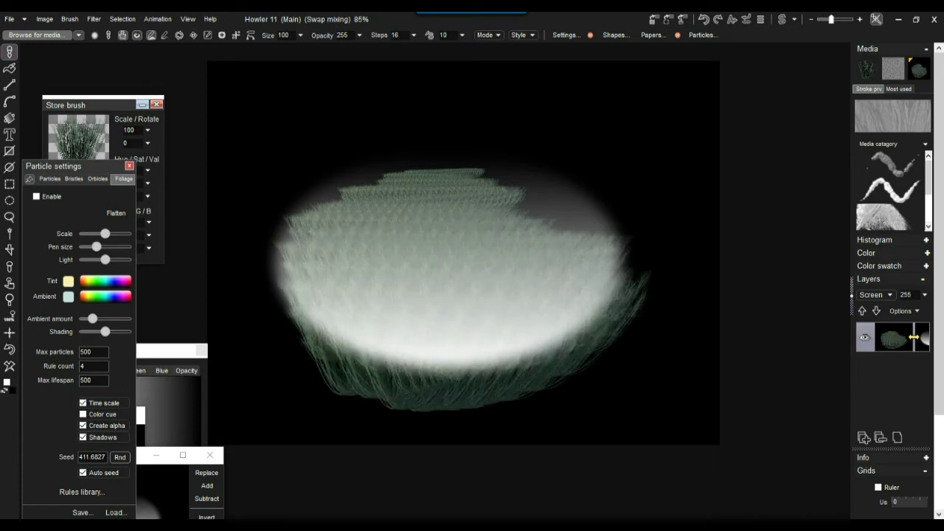
click(913, 337)
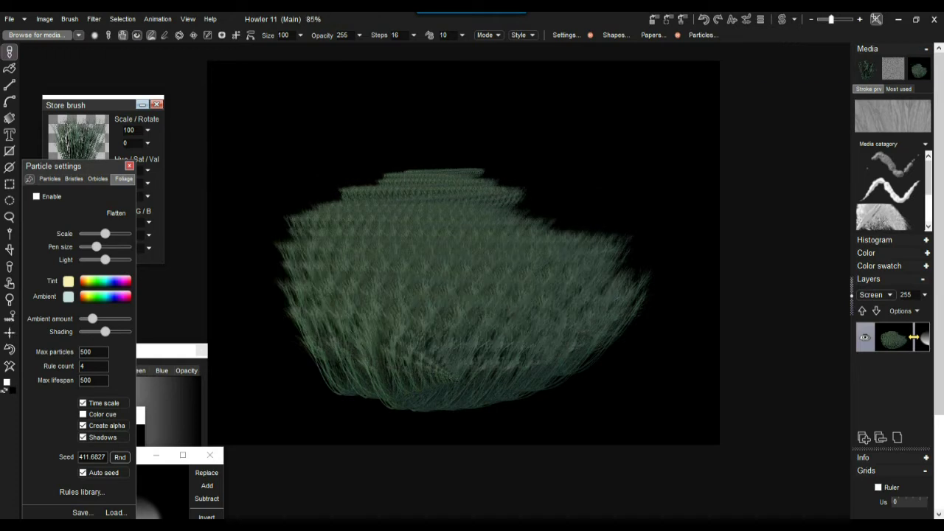
click(913, 337)
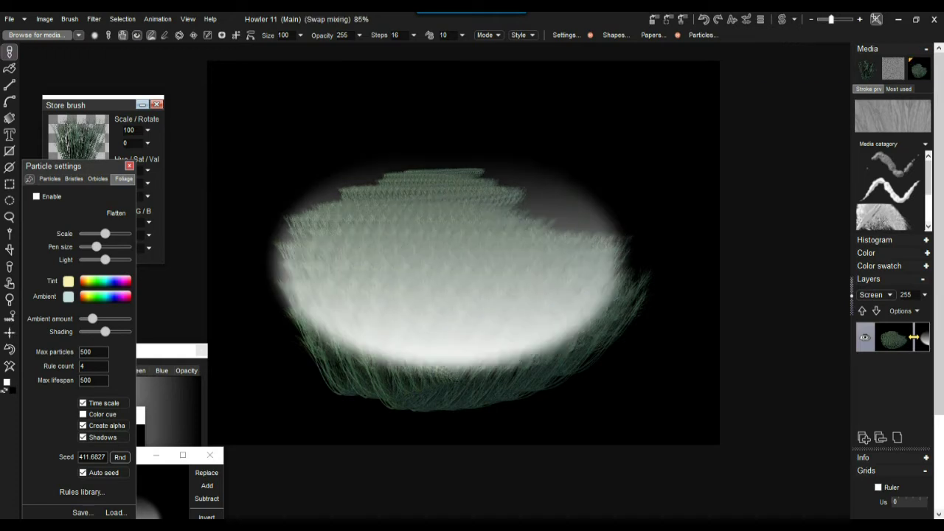
click(10, 366)
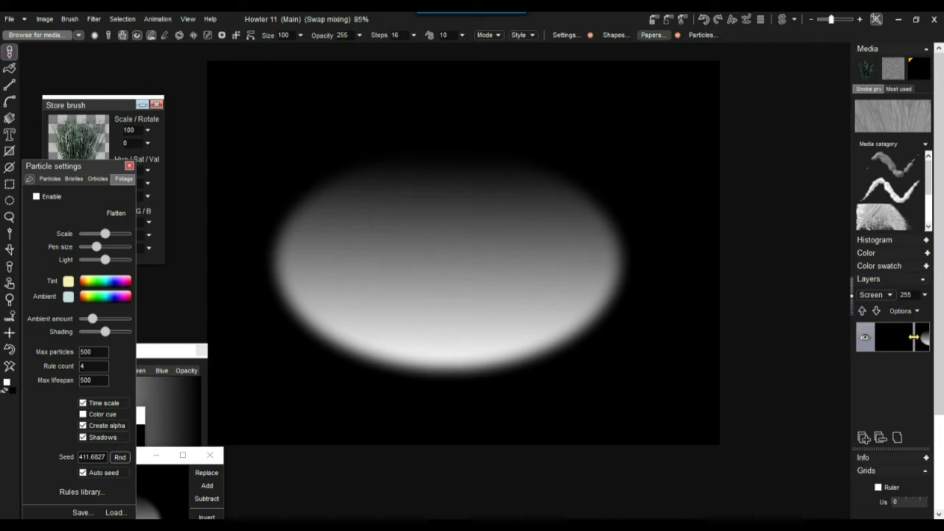
- Open the brush settings beside the ellipse and set the random position to 48
click(566, 35)
drag(578, 48, 701, 74)
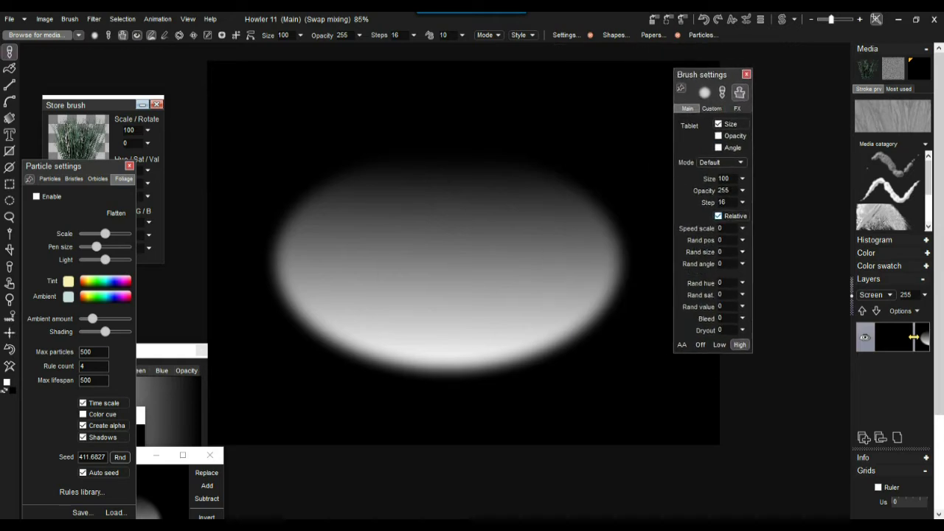
click(743, 241)
drag(675, 255, 710, 256)
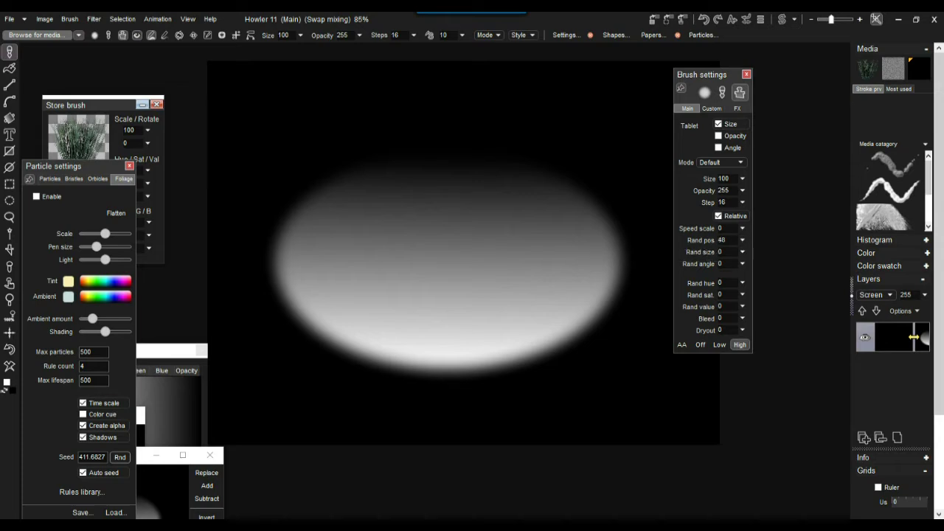
- Set the brush's speed scale to -19 and paint weed strokes across the upper and lower parts of the ellipse
click(742, 228)
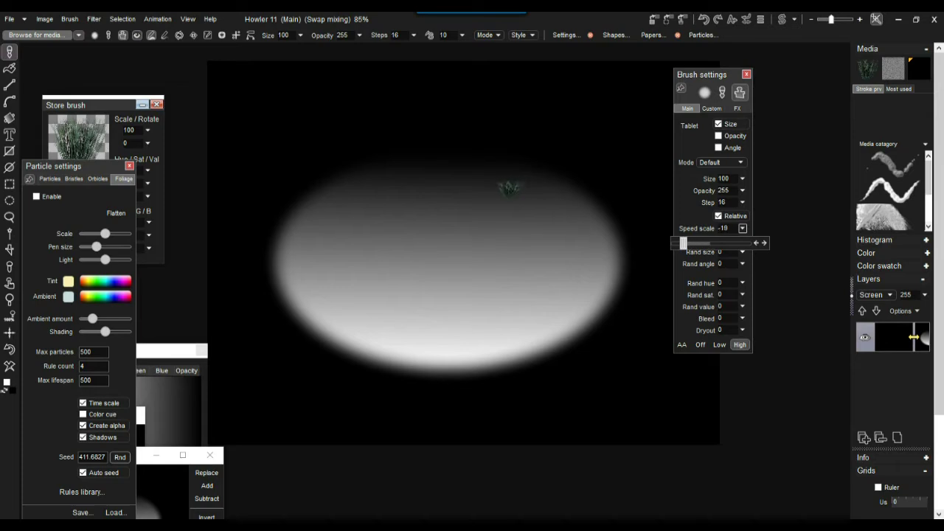
click(509, 188)
mouse_move(407, 193)
mouse_down()
mouse_move(402, 207)
mouse_move(317, 194)
mouse_move(350, 190)
mouse_move(316, 210)
mouse_move(369, 209)
mouse_up()
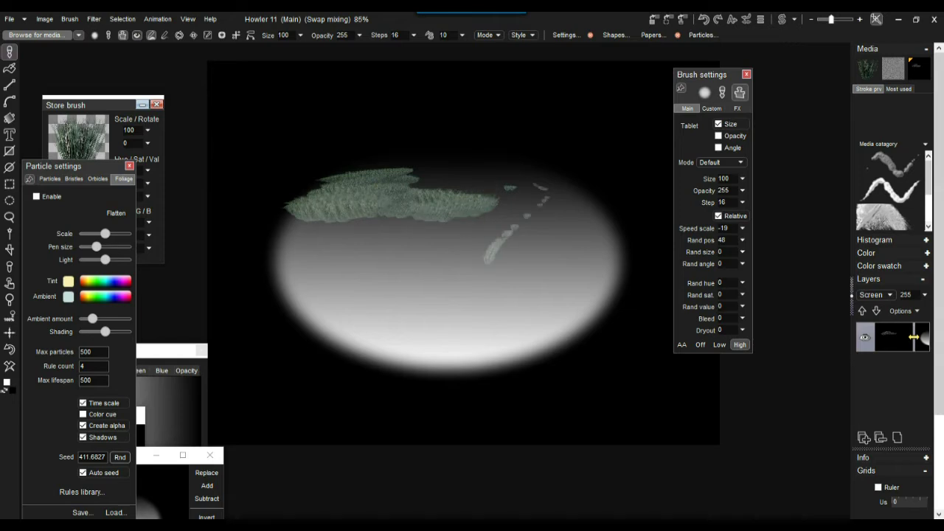
mouse_move(430, 289)
mouse_down()
mouse_move(379, 284)
mouse_move(310, 301)
mouse_up()
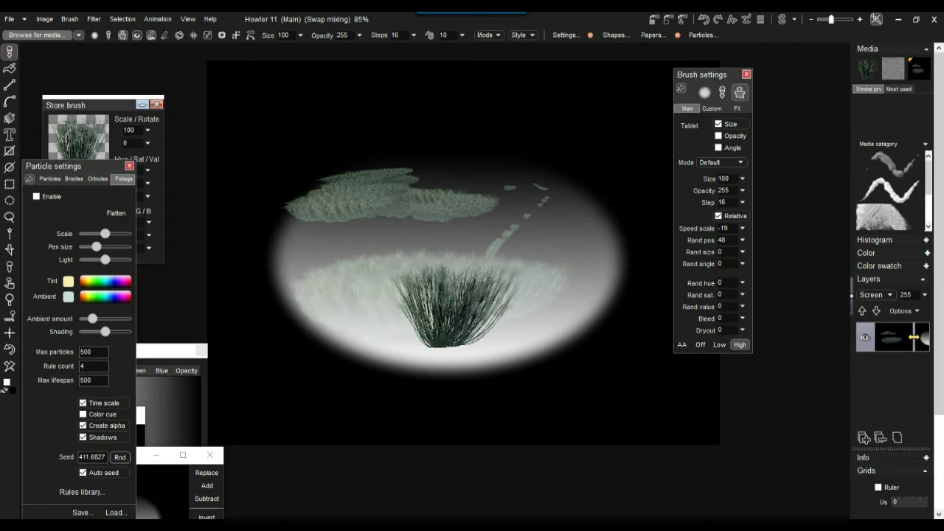
- Set the brush's speed scale to 16 and paint more weeds along the ellipse's lower edge and through its middle
click(743, 228)
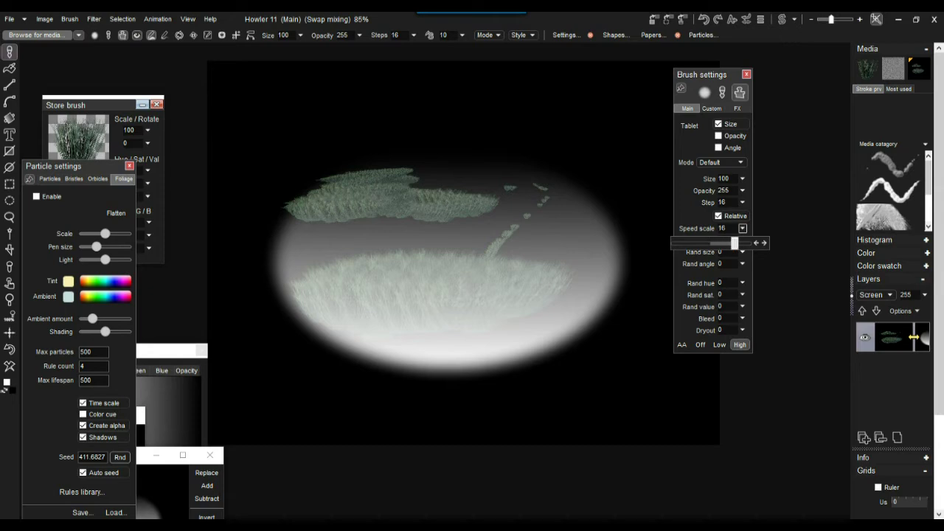
drag(462, 336, 547, 339)
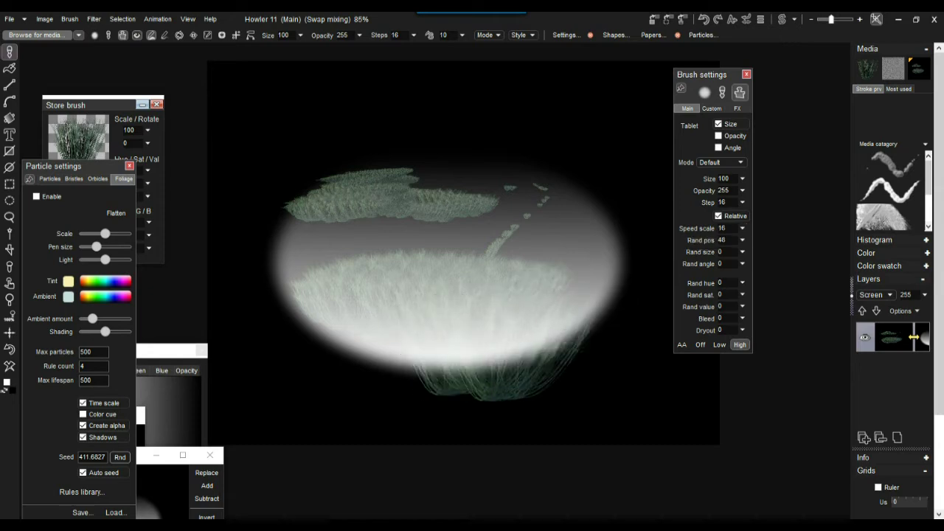
mouse_move(566, 289)
mouse_down()
mouse_move(510, 267)
mouse_move(594, 233)
mouse_move(306, 267)
mouse_move(295, 292)
mouse_move(603, 285)
mouse_up()
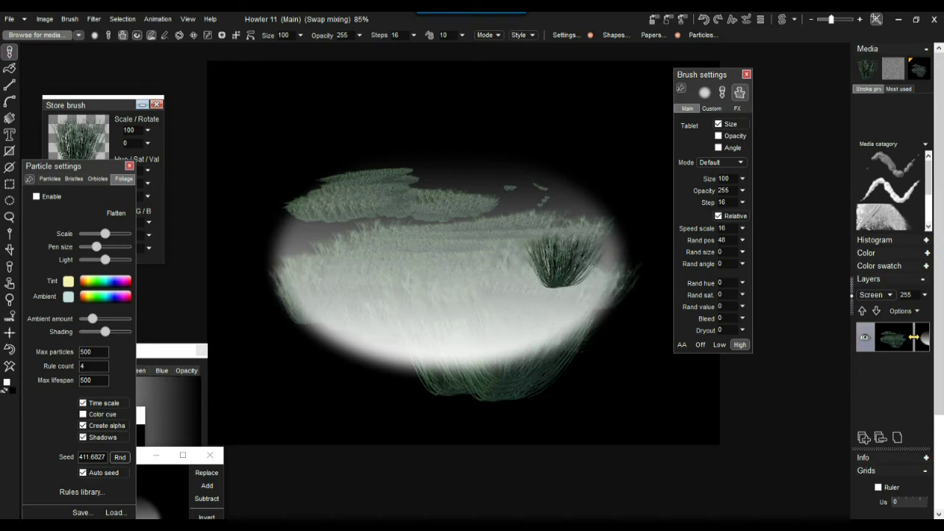
- Undo the last weed stroke and paint more weeds diagonally across the ellipse's middle toward its upper edge
key(ctrl+z)
click(541, 210)
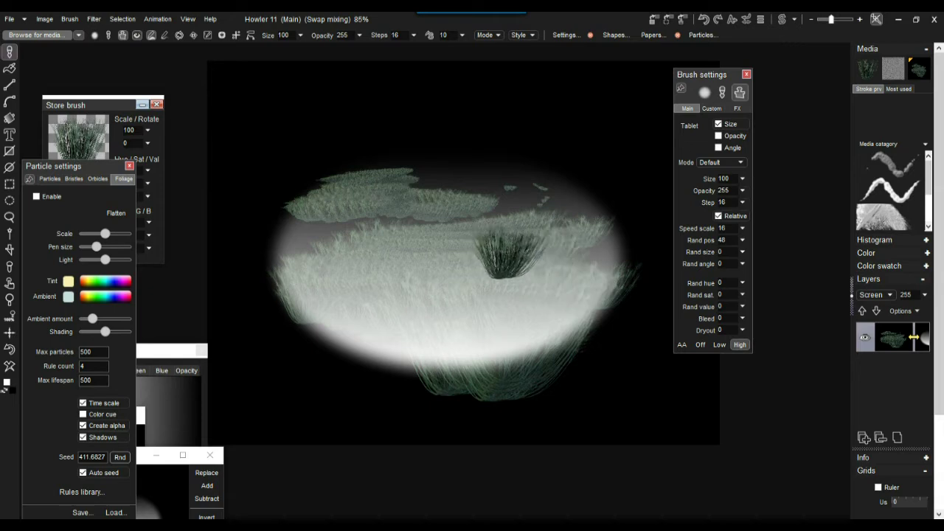
drag(464, 259, 555, 197)
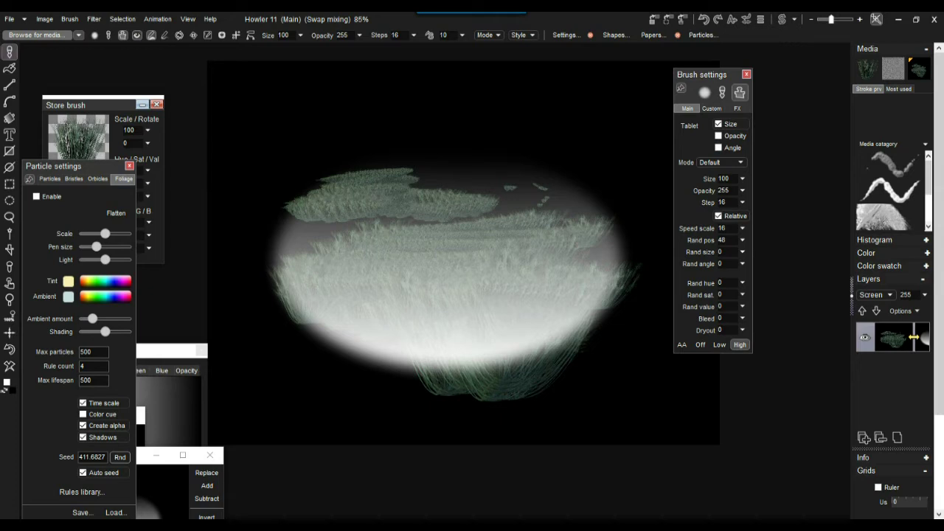
- Reset the brush's speed scale to 0, set its random size to 14, and paint weeds down through the ellipse
mouse_move(710, 75)
mouse_down()
mouse_move(763, 75)
mouse_move(740, 83)
mouse_up()
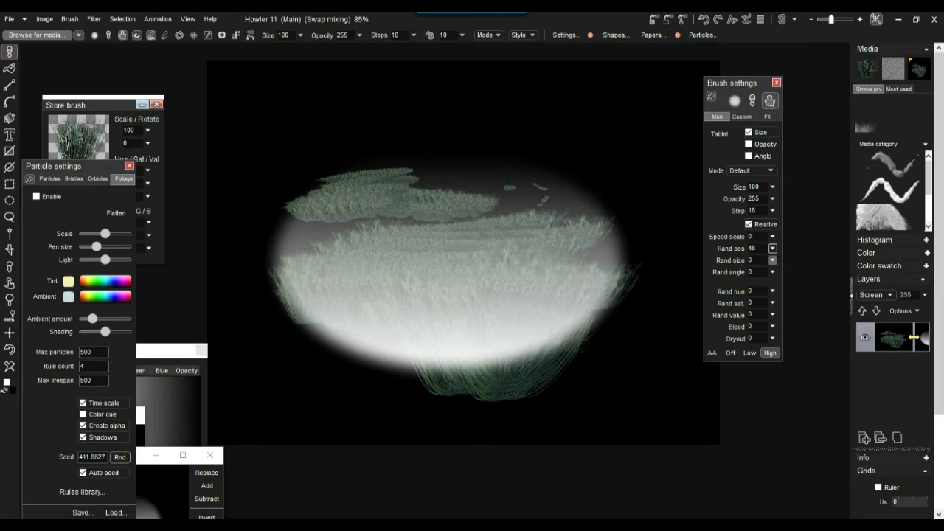
click(772, 259)
drag(731, 275, 735, 275)
mouse_move(544, 227)
mouse_down()
mouse_move(459, 224)
mouse_move(406, 273)
mouse_move(624, 277)
mouse_move(397, 275)
mouse_move(525, 294)
mouse_up()
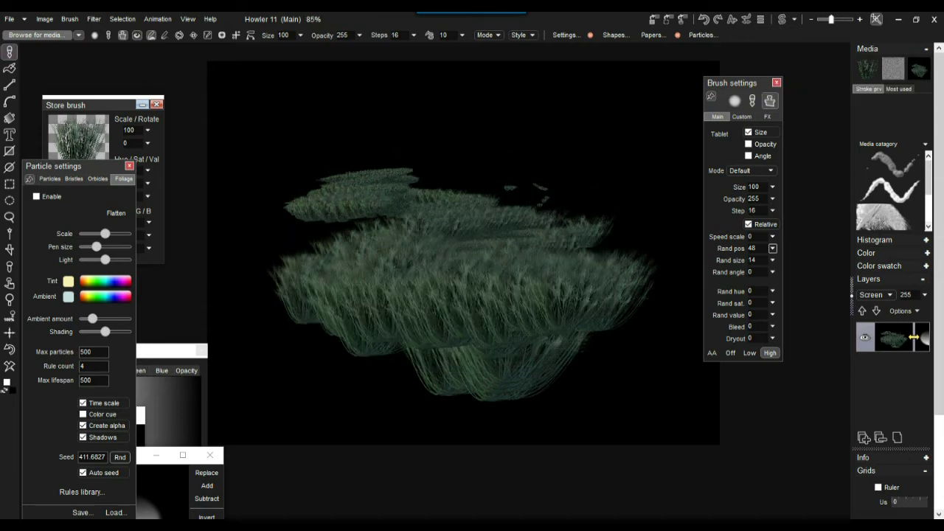
- Clear the canvas and paint a fresh patch of weeds, raising the brush step to 53 for the later strokes
click(9, 366)
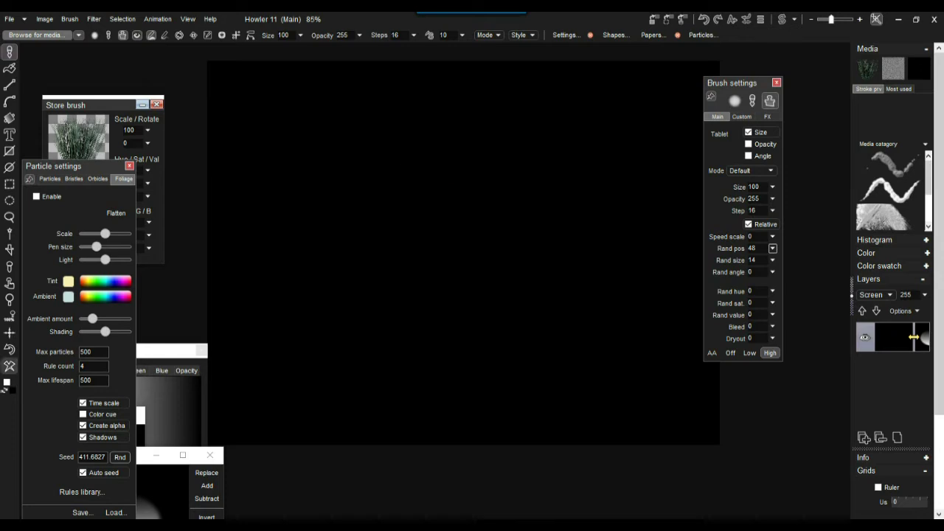
scroll(423, 292, up, 6)
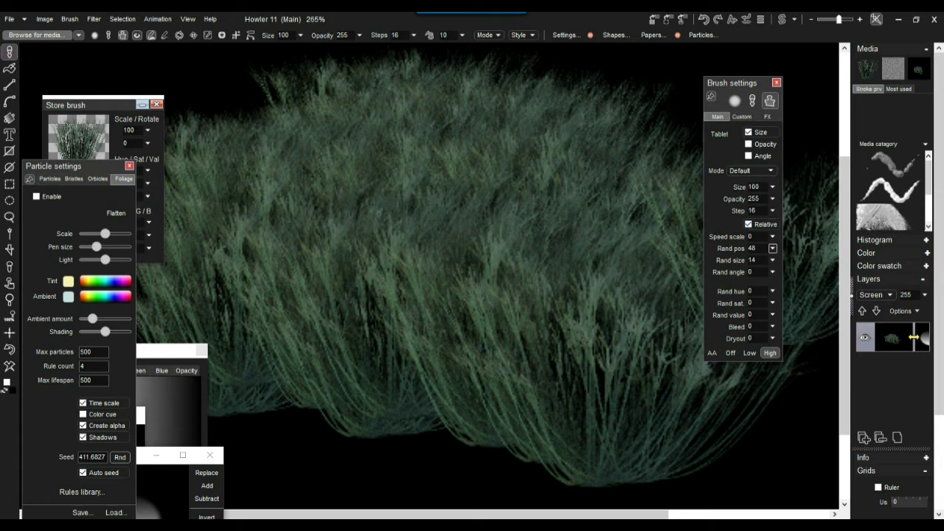
click(772, 210)
drag(709, 225, 719, 225)
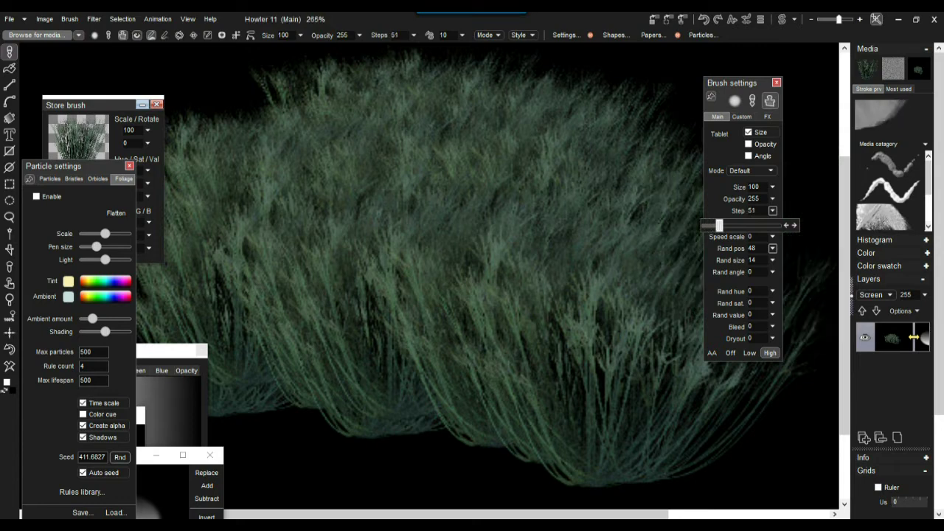
mouse_move(436, 168)
mouse_down()
mouse_move(283, 221)
mouse_move(564, 236)
mouse_move(303, 258)
mouse_move(516, 313)
mouse_move(321, 362)
mouse_move(664, 295)
mouse_up()
- Set the brush's random size to 32 and paint more weeds across the middle of the patch
click(772, 259)
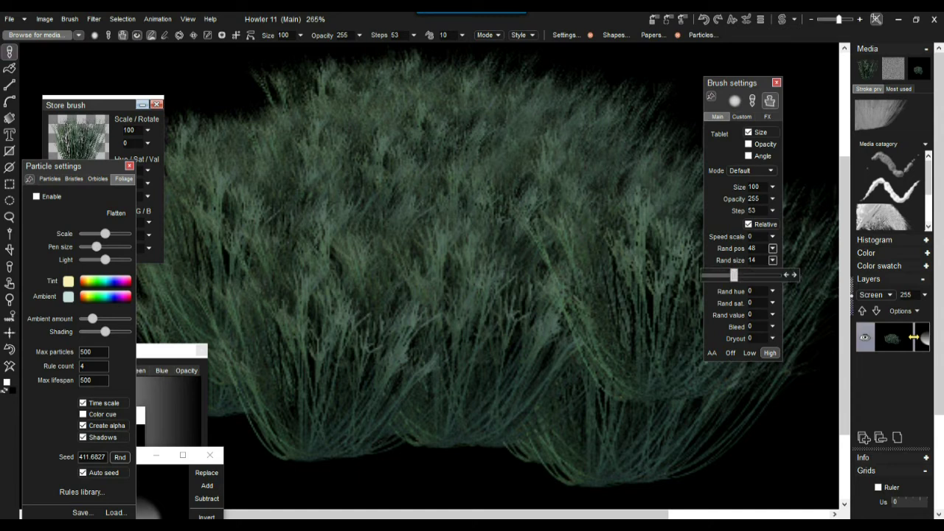
drag(734, 275, 772, 275)
mouse_move(428, 234)
mouse_down()
mouse_move(366, 260)
mouse_move(307, 323)
mouse_move(635, 343)
mouse_move(701, 317)
mouse_up()
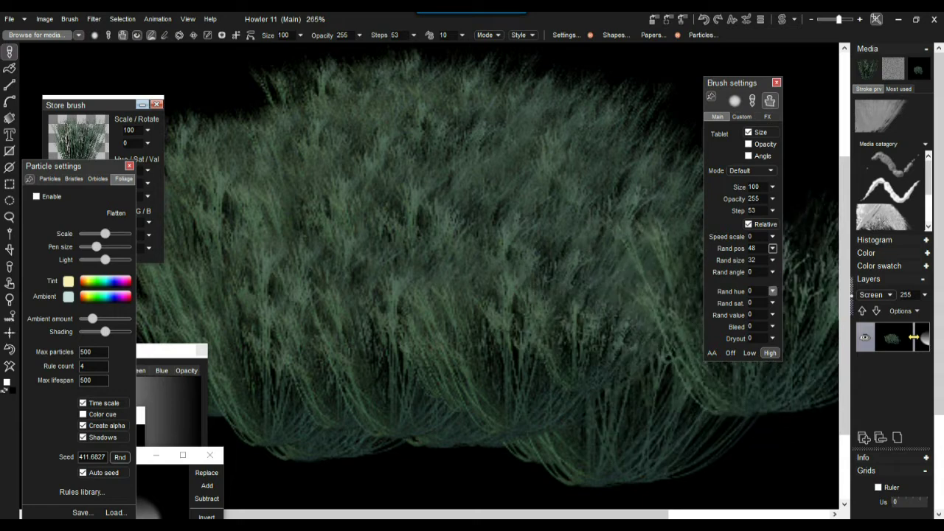
- Set the brush's random hue to 80 and random saturation to 31, and paint color-varied weeds over the patch
click(772, 291)
click(722, 305)
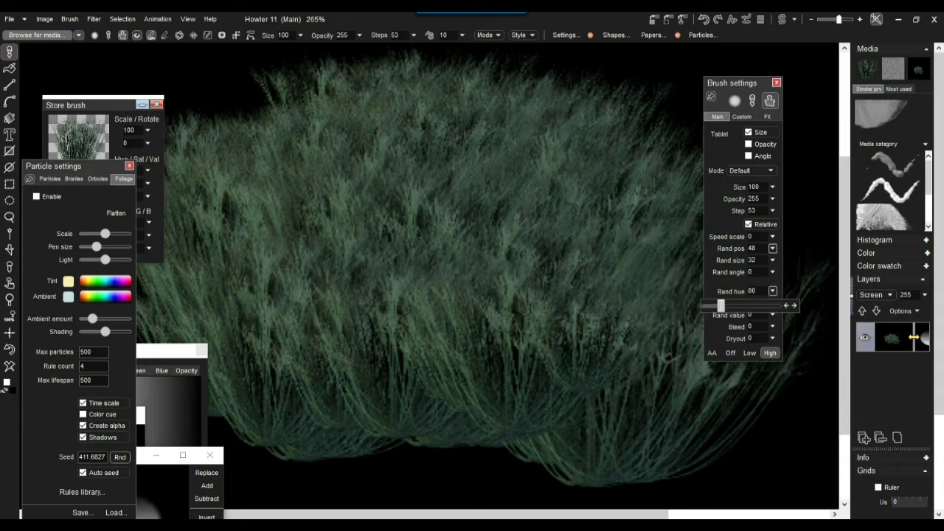
click(772, 303)
drag(727, 317, 731, 317)
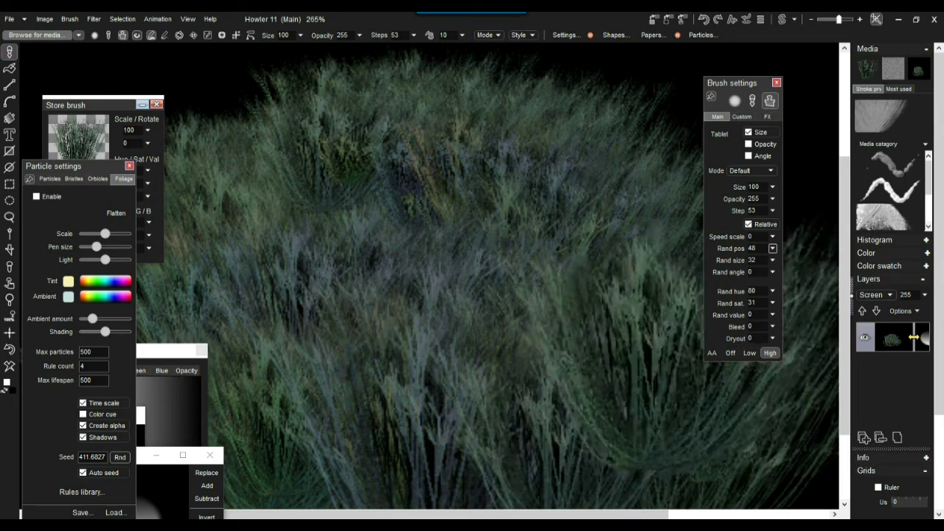
mouse_move(686, 325)
mouse_down()
mouse_move(576, 295)
mouse_move(520, 258)
mouse_up()
- Extend the color-varied weeds with strokes behind and to both sides of the existing patch
scroll(516, 265, down, 1)
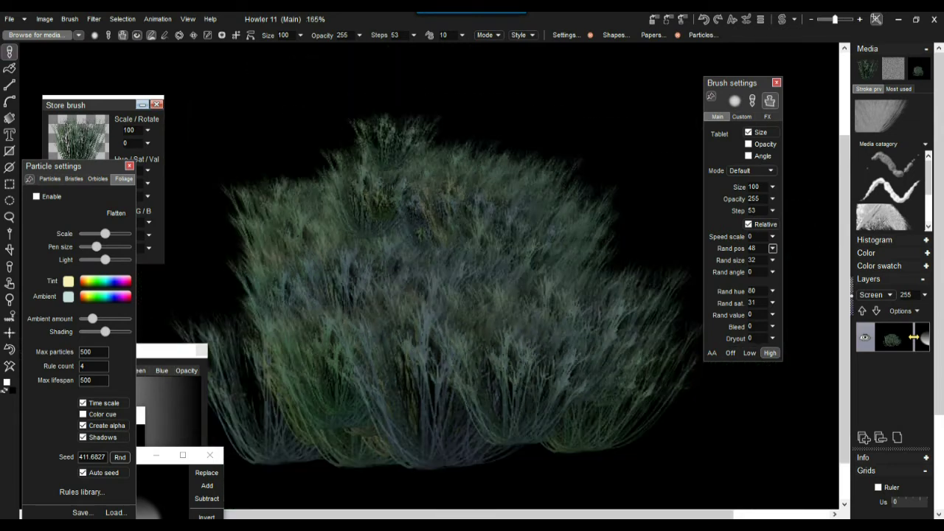
scroll(430, 120, down, 1)
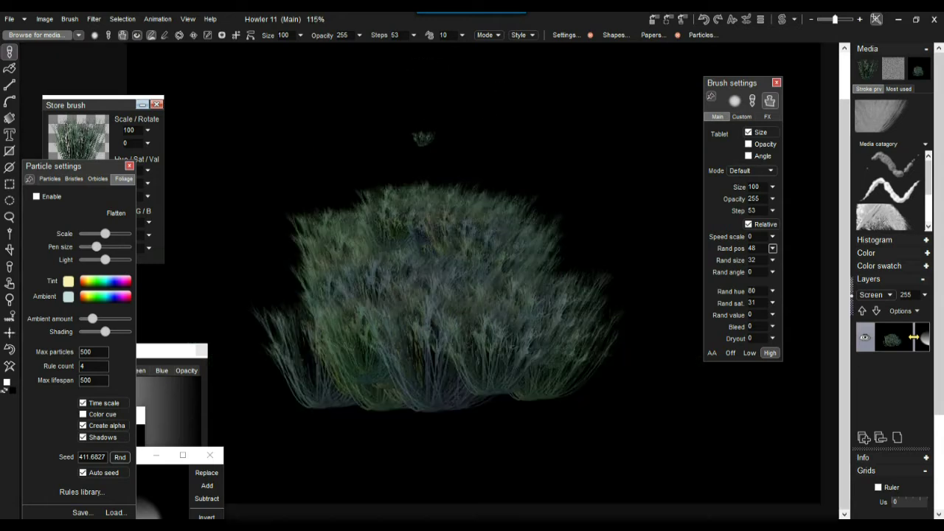
mouse_move(451, 147)
mouse_down()
mouse_move(359, 159)
mouse_move(483, 176)
mouse_move(272, 194)
mouse_move(635, 233)
mouse_move(401, 277)
mouse_move(468, 311)
mouse_up()
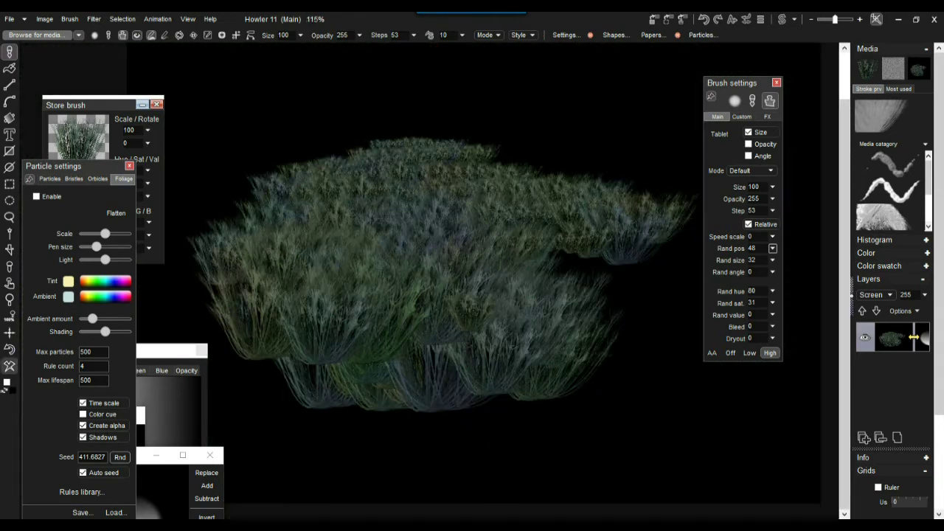
- Clear the canvas, set the brush step to 134, and paint widely spaced weeds from the distance toward the foreground
click(9, 366)
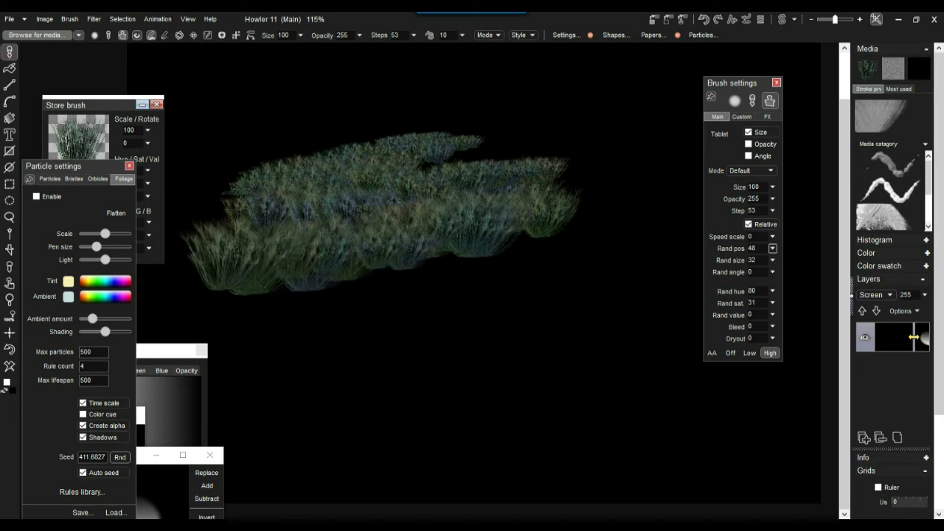
click(772, 210)
drag(719, 225, 743, 225)
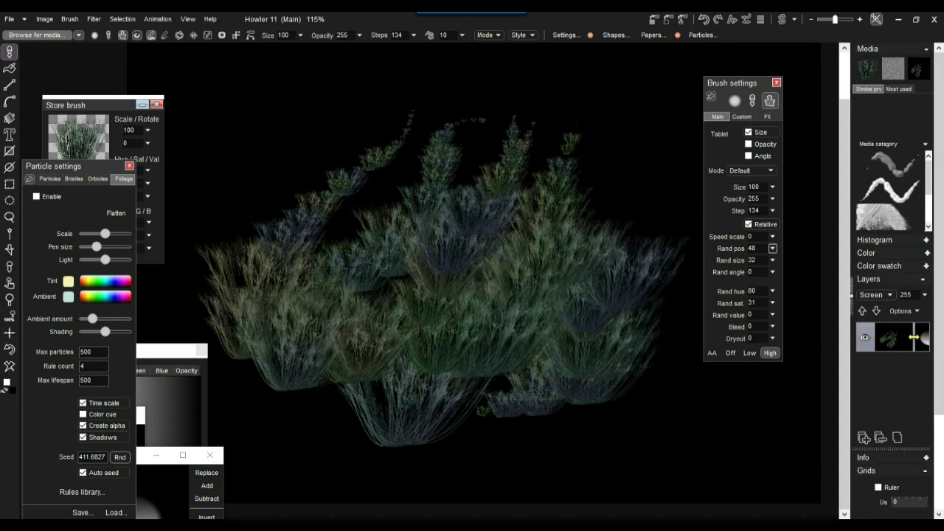
mouse_move(500, 126)
mouse_down()
mouse_move(459, 258)
mouse_move(380, 384)
mouse_up()
scroll(443, 281, up, 6)
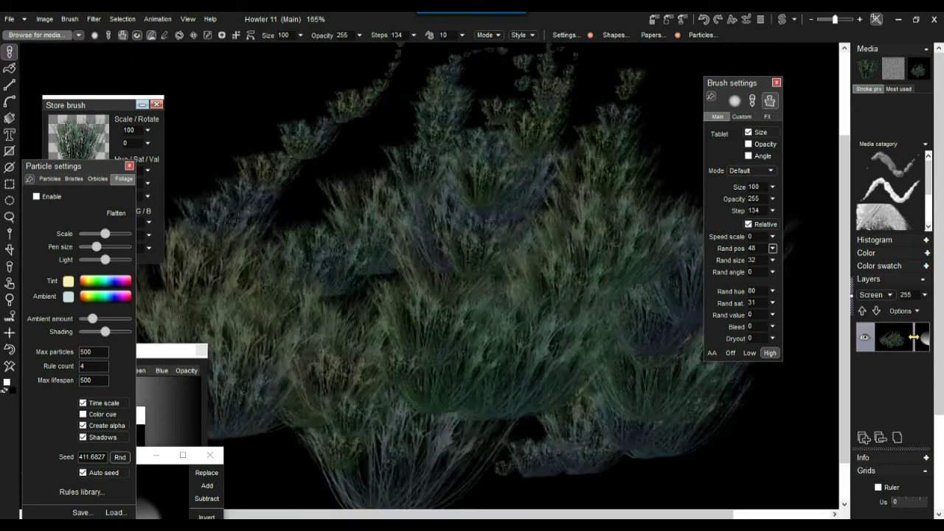
scroll(486, 281, down, 3)
- Raise the stored brush's value to 168 and paint brighter weeds over the middle of the patch
click(87, 105)
mouse_move(87, 105)
mouse_down()
mouse_move(110, 72)
mouse_move(169, 62)
mouse_move(90, 69)
mouse_move(103, 68)
mouse_up()
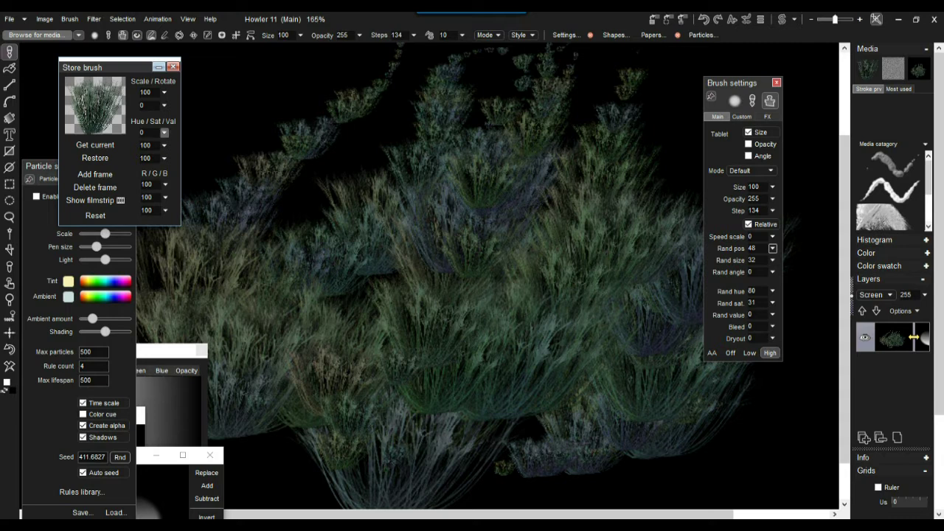
click(165, 158)
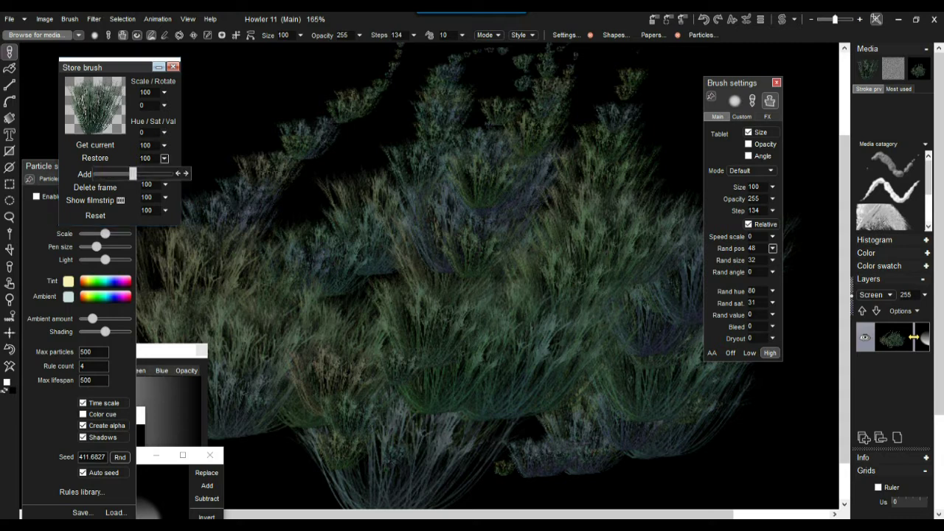
drag(133, 173, 157, 174)
mouse_move(527, 161)
mouse_down()
mouse_move(345, 286)
mouse_move(516, 343)
mouse_move(453, 322)
mouse_move(450, 383)
mouse_up()
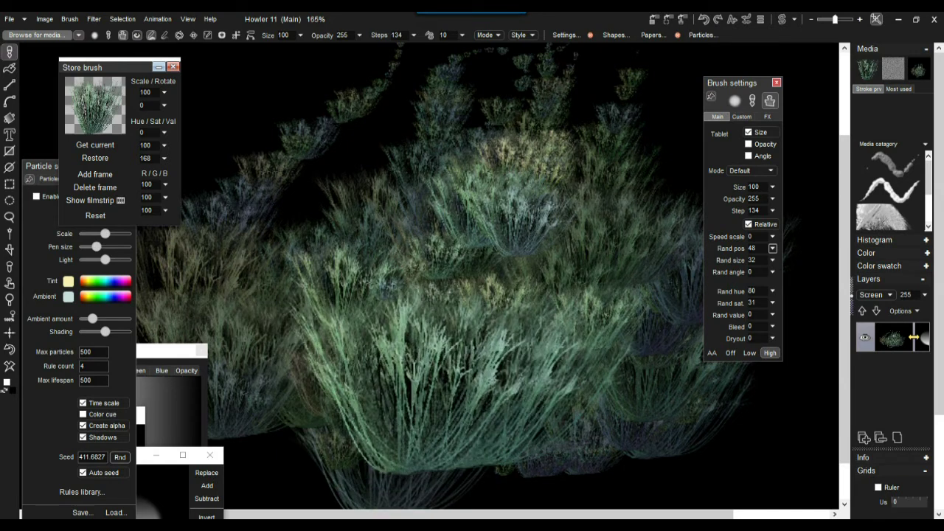
- Clear the canvas and paint dark rows of distant weeds with the stored brush's value at 83 and its hue shifted to 87
click(9, 367)
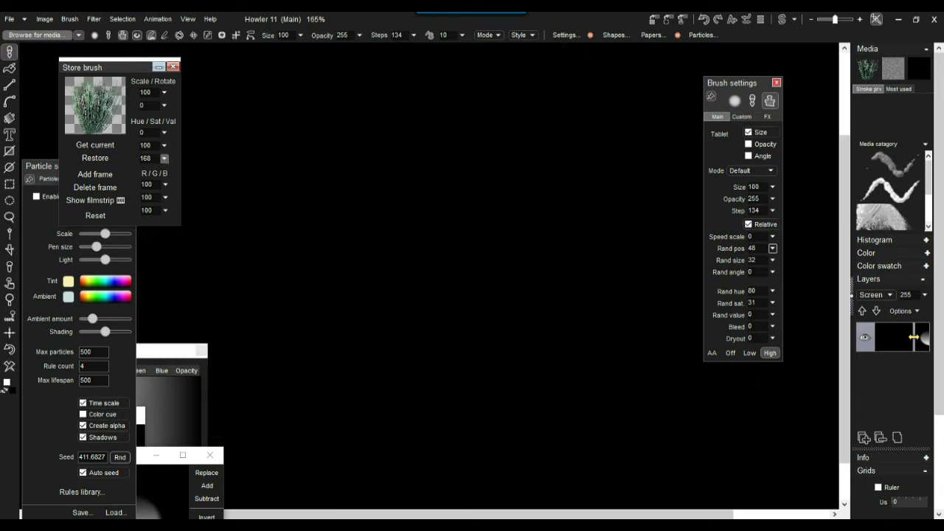
click(164, 159)
drag(158, 174, 127, 173)
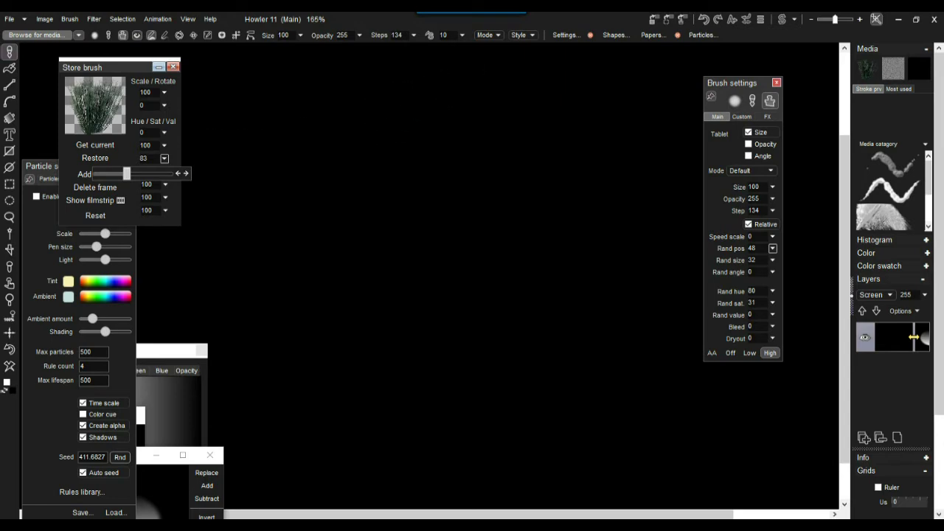
mouse_move(438, 80)
mouse_down()
mouse_move(432, 83)
mouse_move(479, 81)
mouse_move(372, 90)
mouse_move(520, 89)
mouse_move(328, 102)
mouse_move(318, 110)
mouse_up()
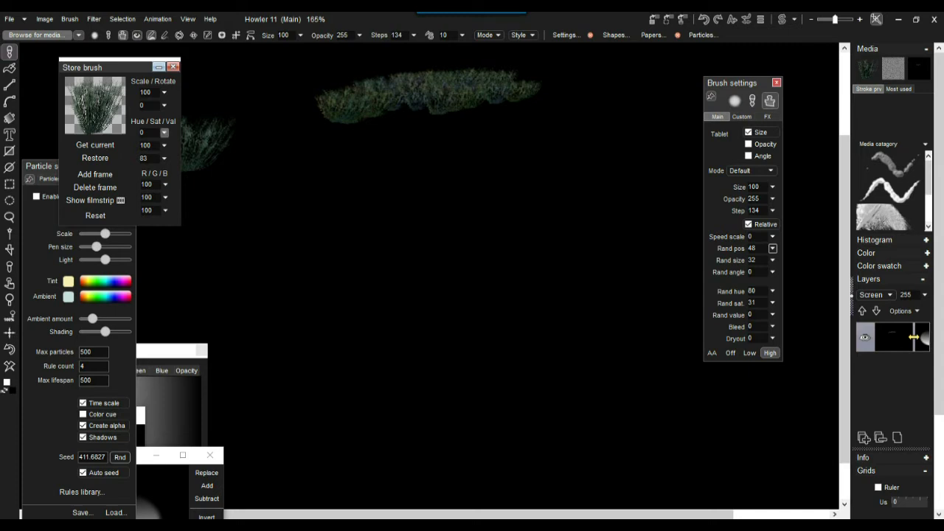
click(147, 145)
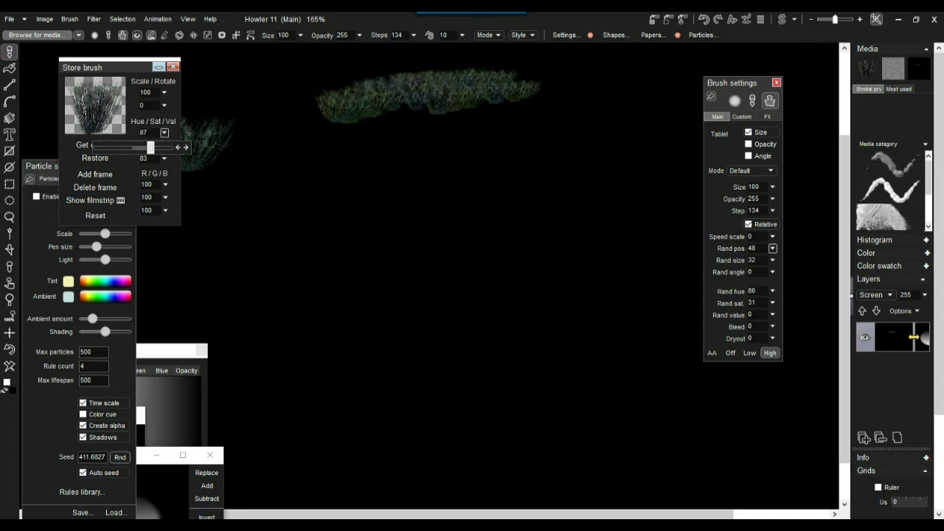
mouse_move(483, 96)
mouse_down()
mouse_move(528, 89)
mouse_move(343, 86)
mouse_move(503, 87)
mouse_move(344, 104)
mouse_move(582, 103)
mouse_move(288, 122)
mouse_move(590, 110)
mouse_move(409, 126)
mouse_up()
- Set the stored brush's hue to -132 and value to 166, and paint bright weeds from the dark rows to the foreground
click(164, 133)
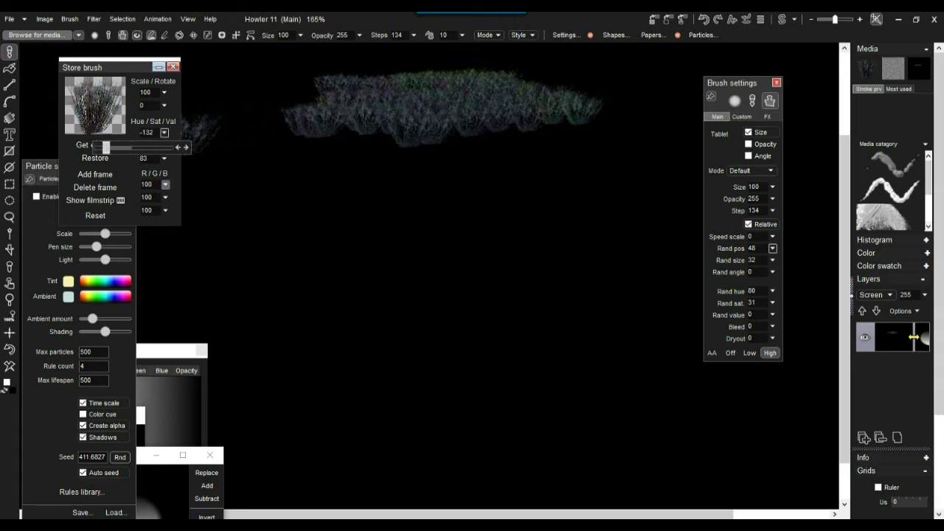
click(164, 158)
drag(126, 174, 162, 174)
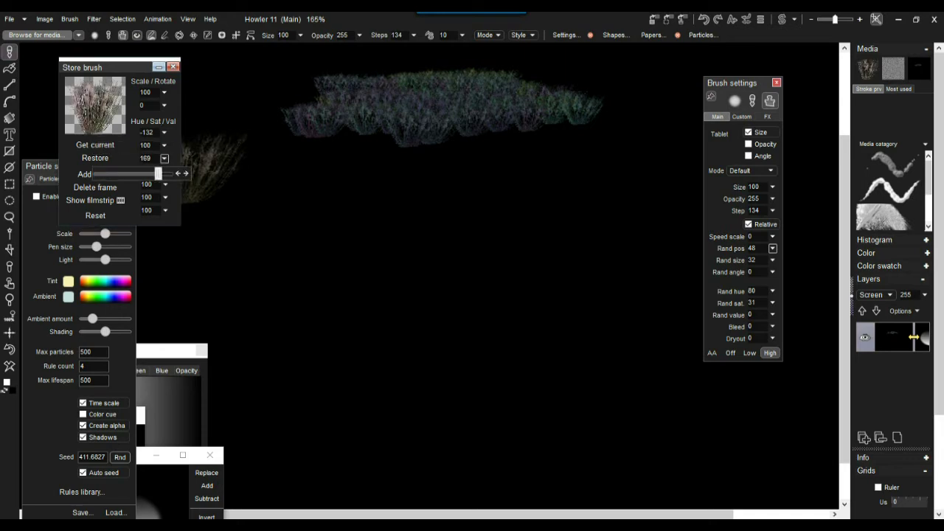
mouse_move(437, 144)
mouse_down()
mouse_move(310, 141)
mouse_move(499, 131)
mouse_move(391, 148)
mouse_up()
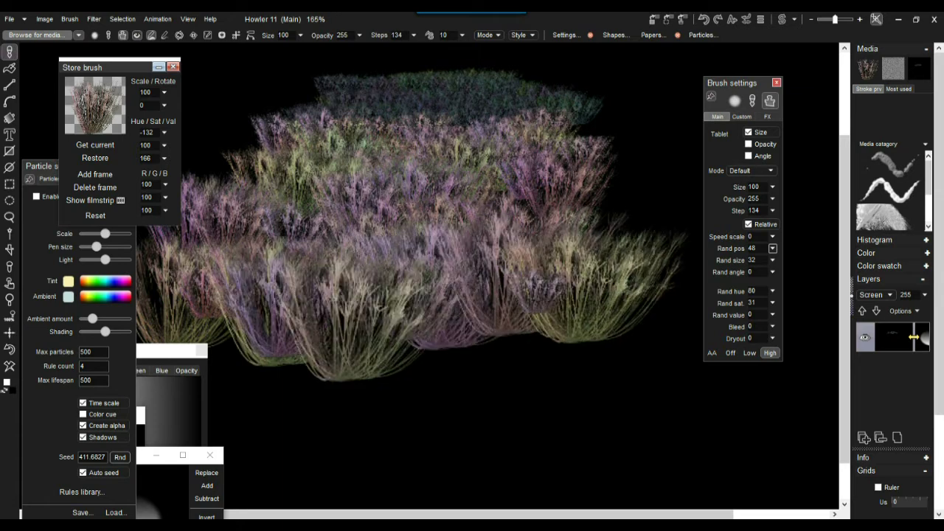
mouse_move(346, 309)
mouse_down()
mouse_move(501, 304)
mouse_move(615, 284)
mouse_up()
- Add more large weed clumps along the front of the patch and clear the canvas
scroll(537, 153, up, 1)
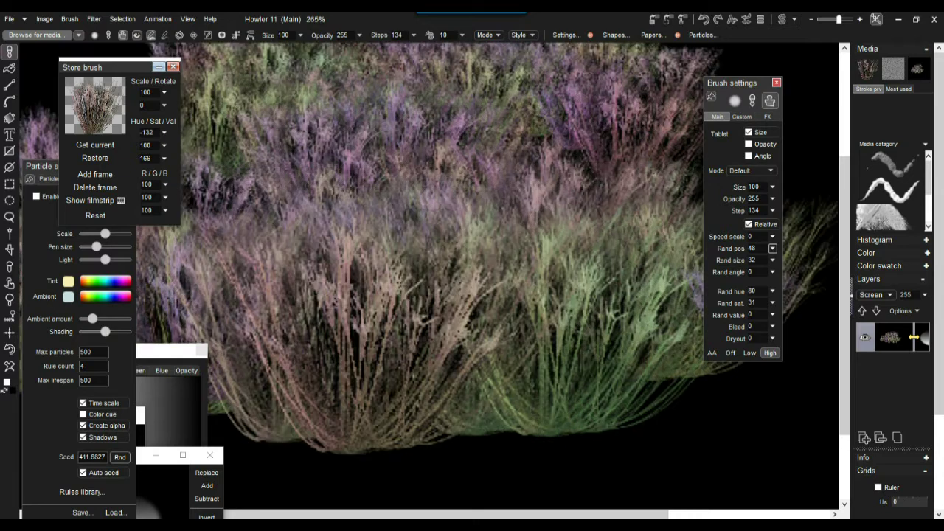
key(minus)
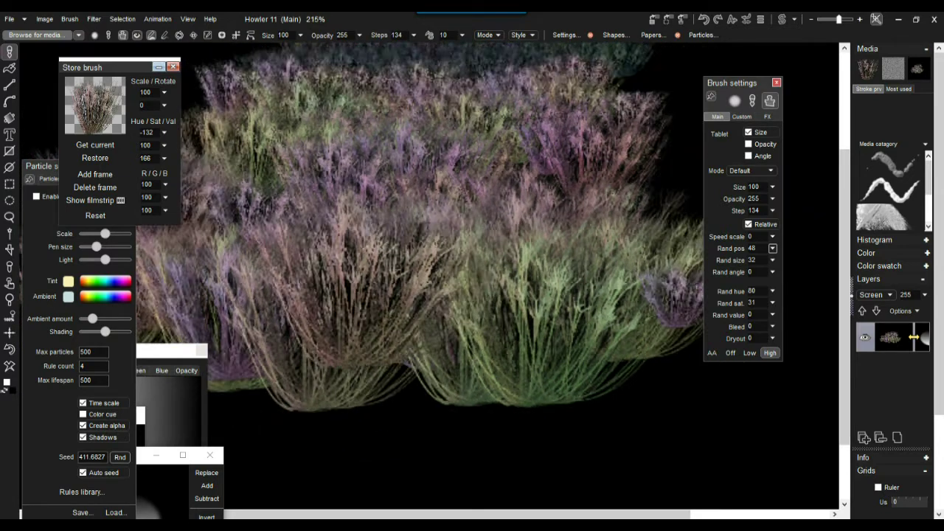
scroll(429, 280, down, 3)
scroll(429, 281, up, 2)
mouse_move(376, 279)
mouse_down()
mouse_move(432, 276)
mouse_move(367, 320)
mouse_up()
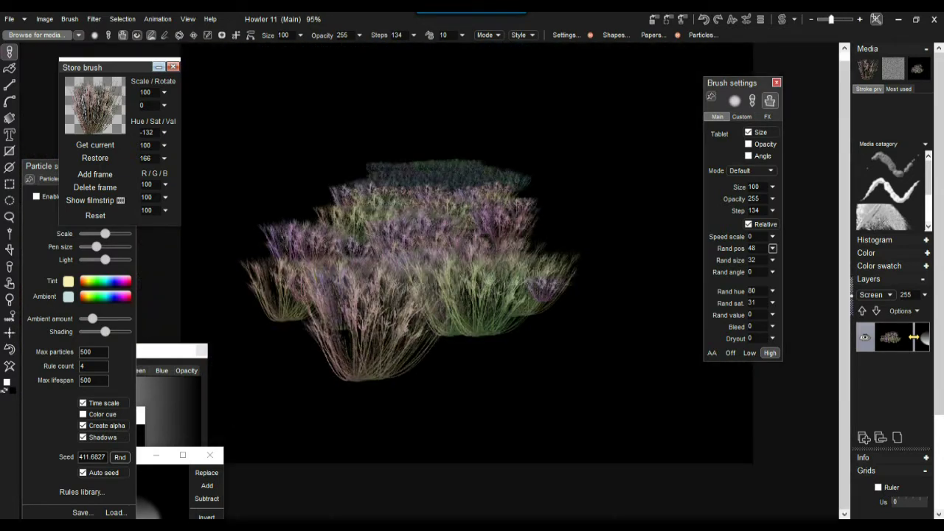
click(9, 366)
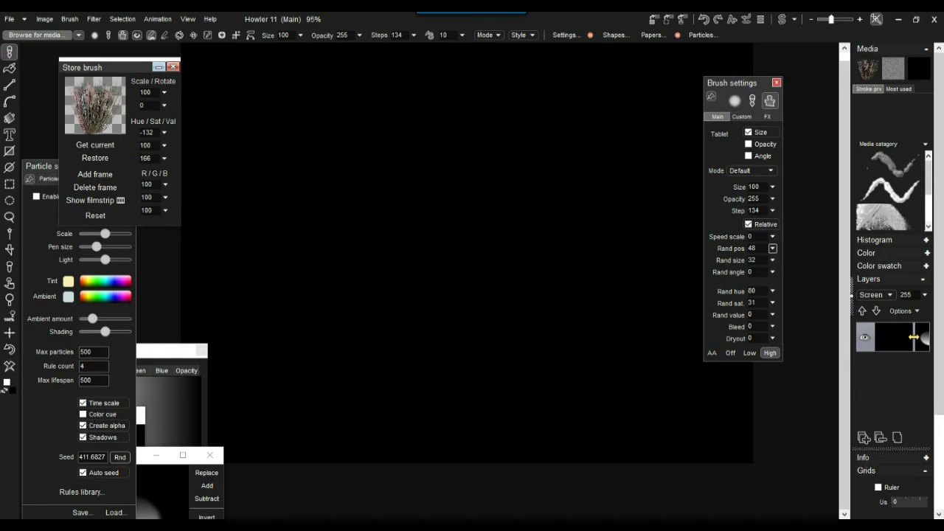
- Rearrange the stored brush and particle settings windows, enable foliage particles, and paint a few foliage tufts near the canvas center
mouse_move(111, 67)
mouse_down()
mouse_move(283, 277)
mouse_move(242, 321)
mouse_up()
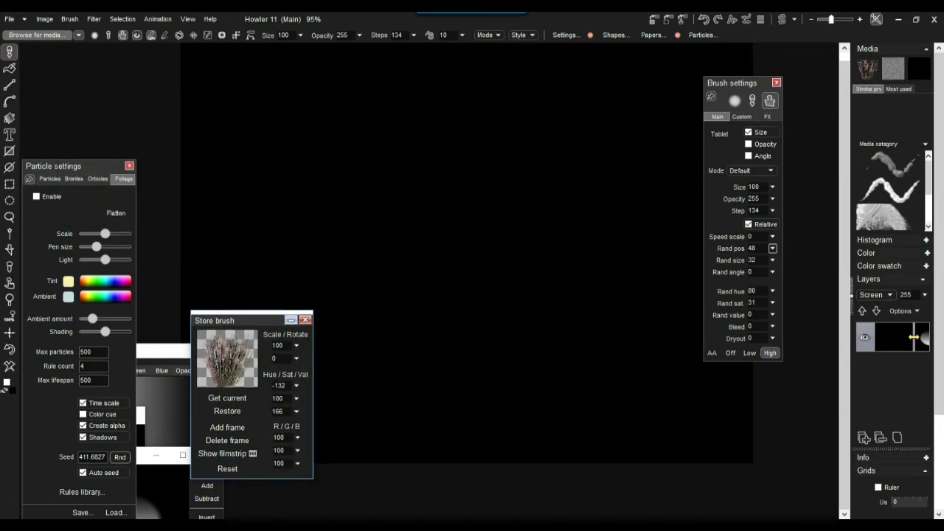
drag(74, 166, 102, 60)
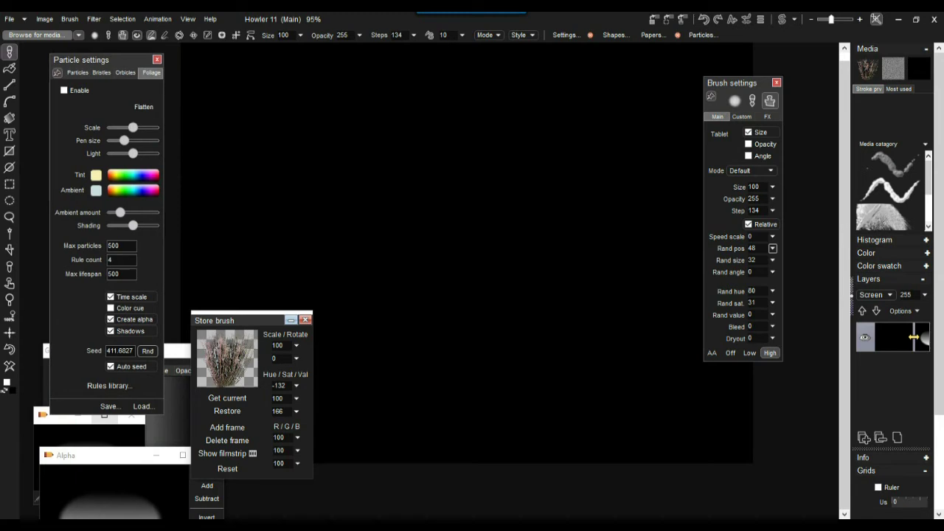
mouse_move(483, 232)
mouse_down()
mouse_move(437, 249)
mouse_move(516, 248)
mouse_up()
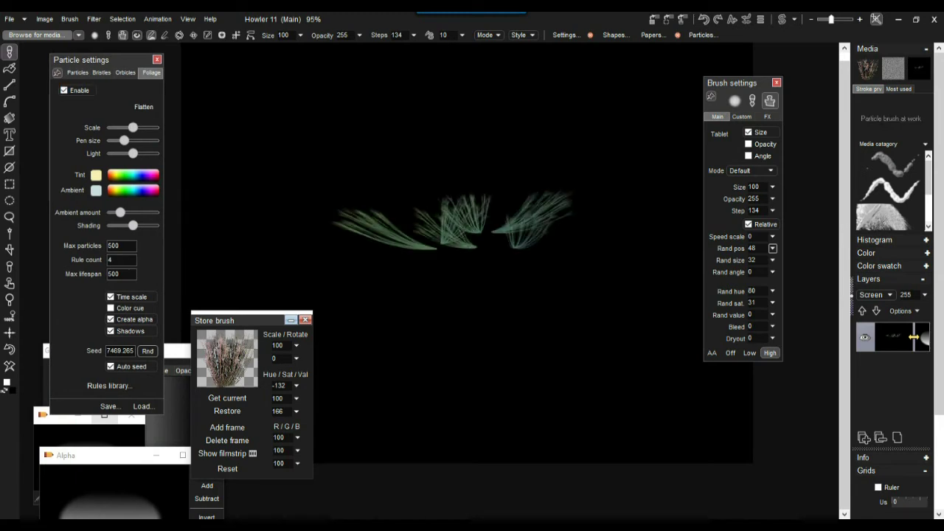
- Turn off the Z scale guide and deselect the painted foliage tufts
drag(939, 295, 939, 391)
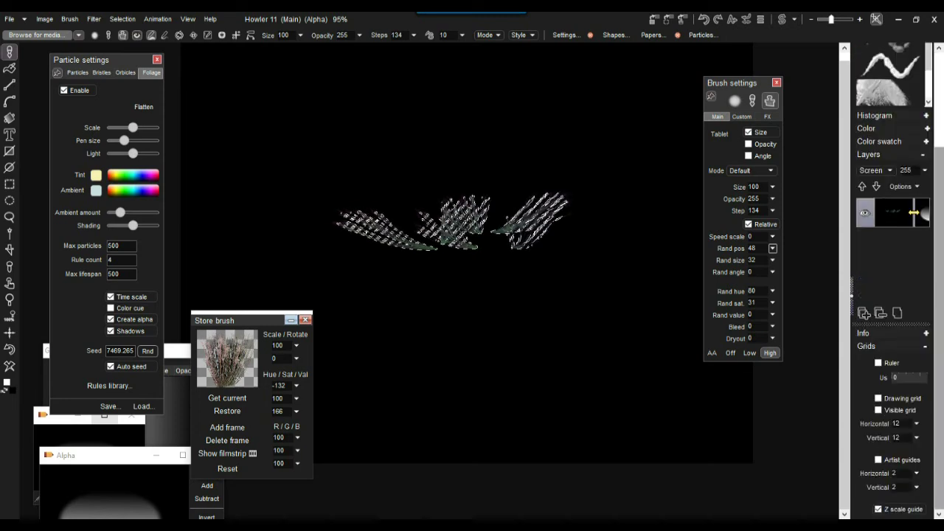
click(879, 510)
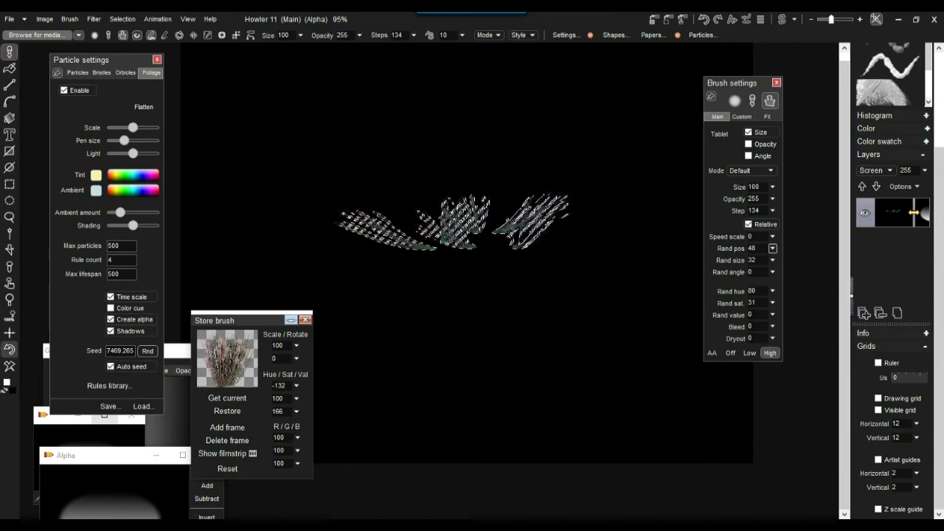
click(123, 20)
click(154, 25)
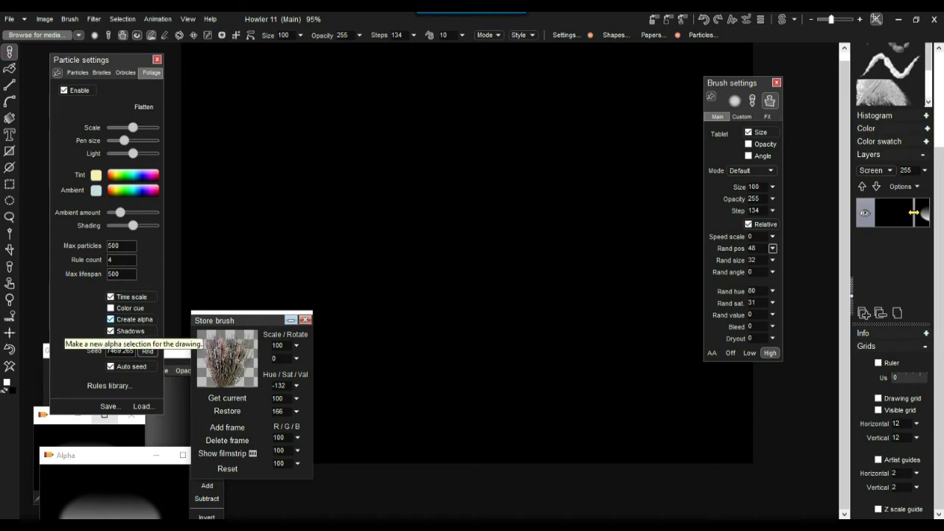
- Paint overlapping foliage clumps across the middle of the canvas with alpha creation disabled
mouse_move(418, 249)
mouse_down()
mouse_move(349, 265)
mouse_move(405, 291)
mouse_move(428, 287)
mouse_up()
mouse_move(503, 232)
mouse_down()
mouse_move(510, 249)
mouse_move(435, 315)
mouse_up()
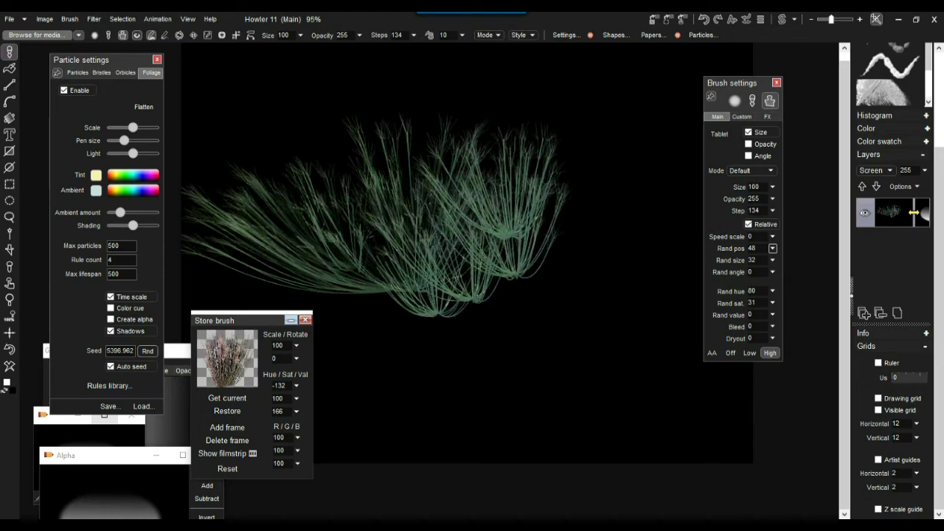
drag(599, 220, 599, 220)
click(588, 280)
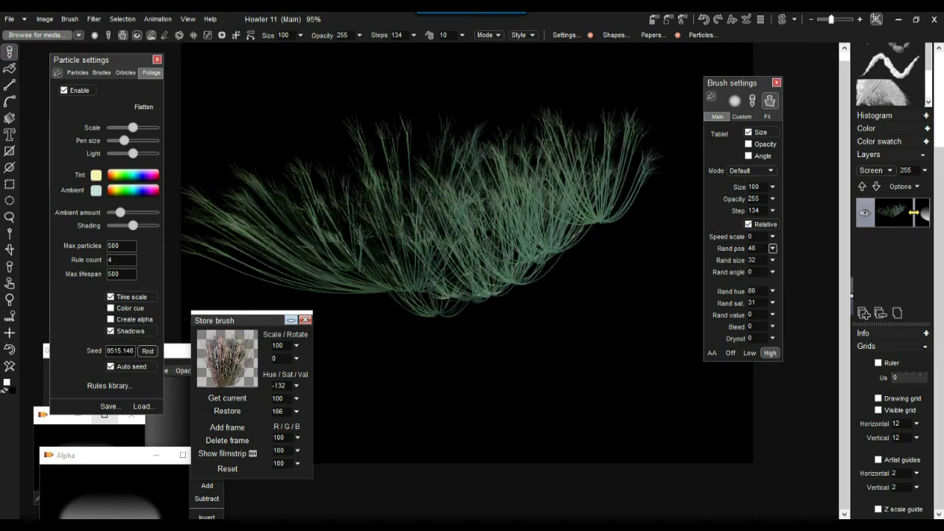
mouse_move(588, 280)
mouse_down()
mouse_move(477, 291)
mouse_move(411, 315)
mouse_up()
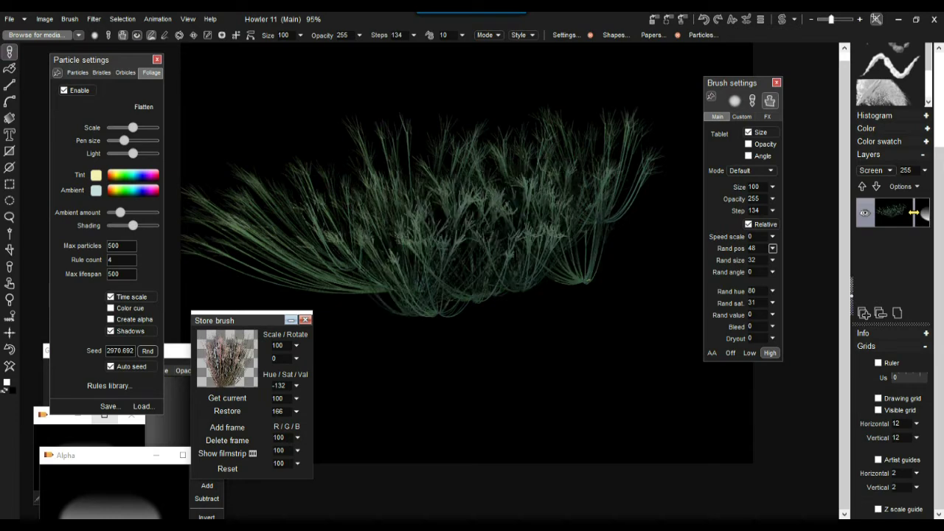
mouse_move(497, 296)
mouse_down()
mouse_move(449, 309)
mouse_move(373, 301)
mouse_up()
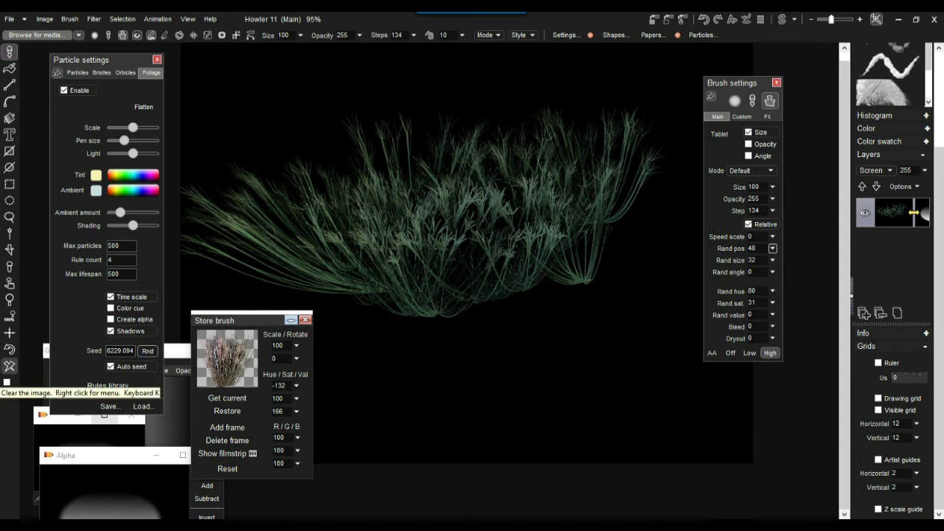
- Increase the foliage scale and pen size, test them with thicker clumps, and clear the canvas
drag(133, 128, 135, 140)
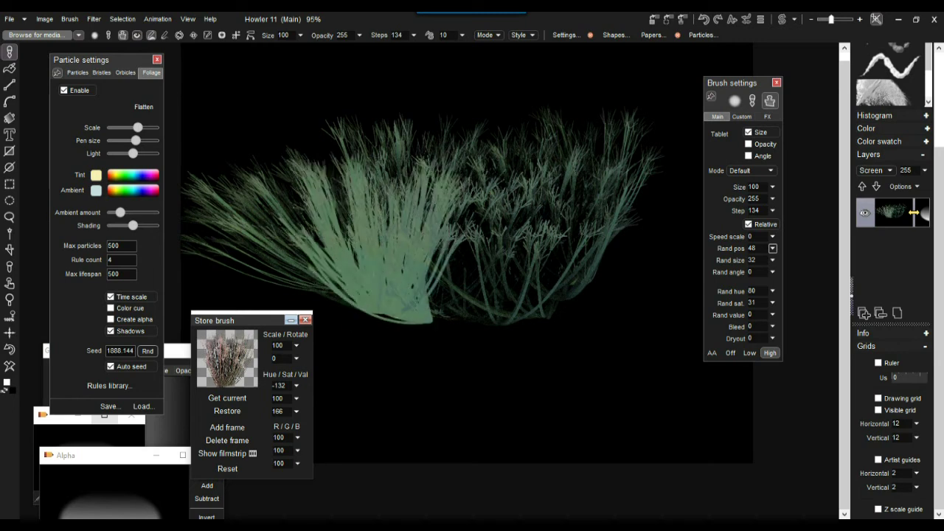
click(9, 367)
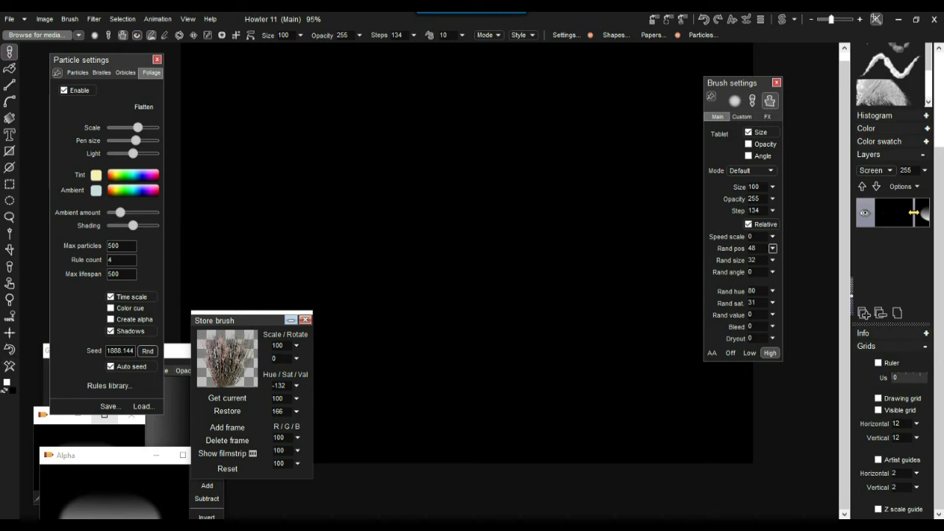
- Change the image size to a width of 1200 and a height of 1400
scroll(435, 284, down, 3)
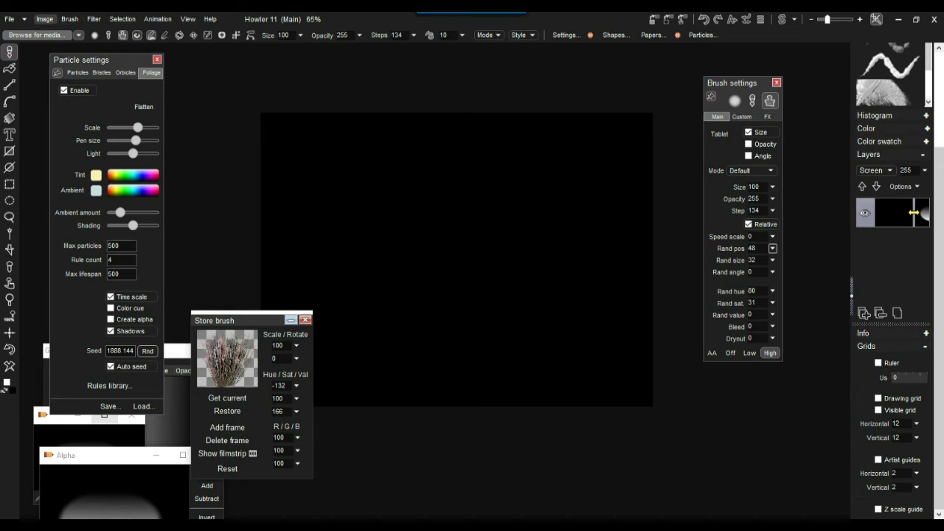
click(45, 19)
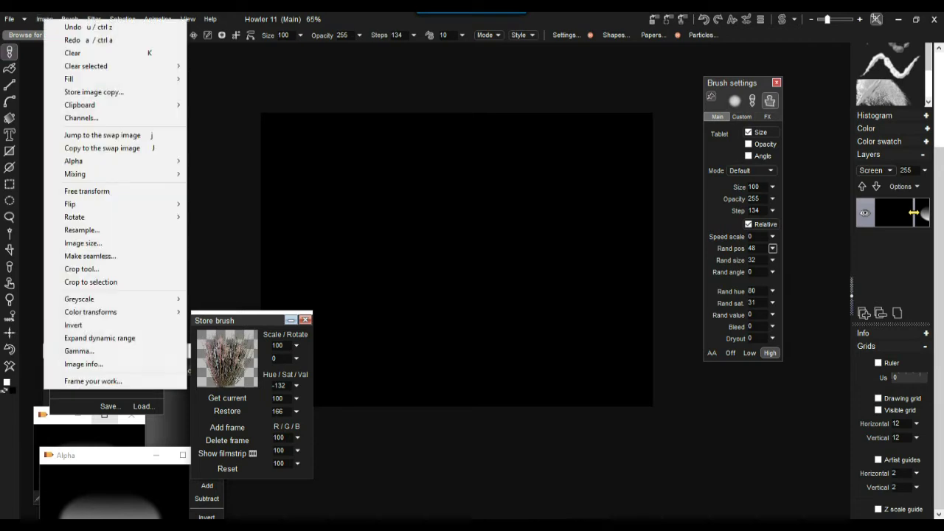
key(Up)
key(Up)
key(Up)
key(Up)
key(Return)
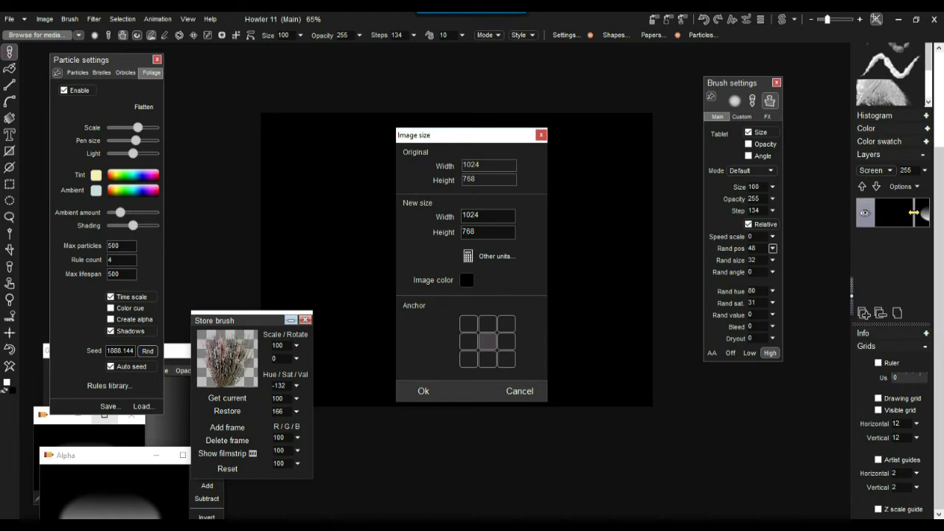
key(Tab)
text(1400)
key(Tab)
double_click(471, 216)
text(1200)
double_click(473, 232)
text(1400)
key(Return)
scroll(435, 281, up, 3)
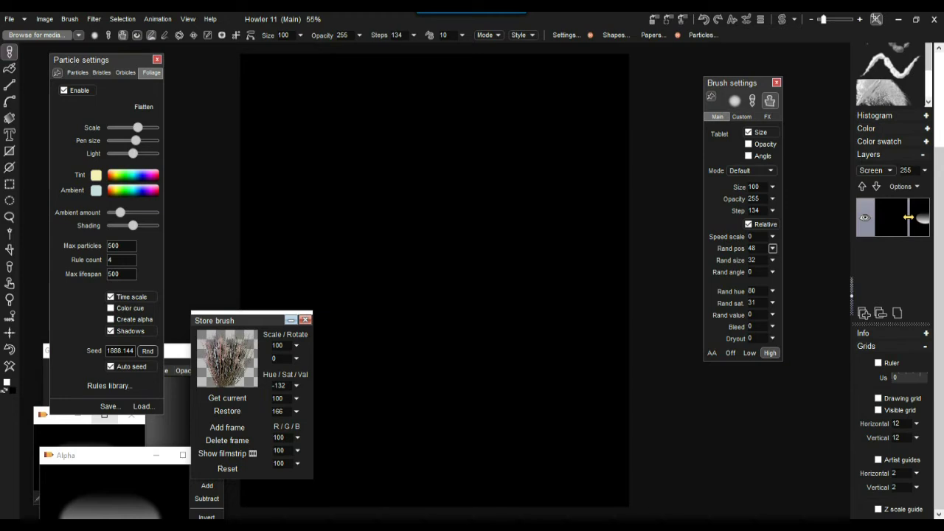
- Paint several test foliage tufts on the resized canvas and clear them
mouse_move(417, 407)
mouse_down()
mouse_move(407, 404)
mouse_move(442, 278)
mouse_up()
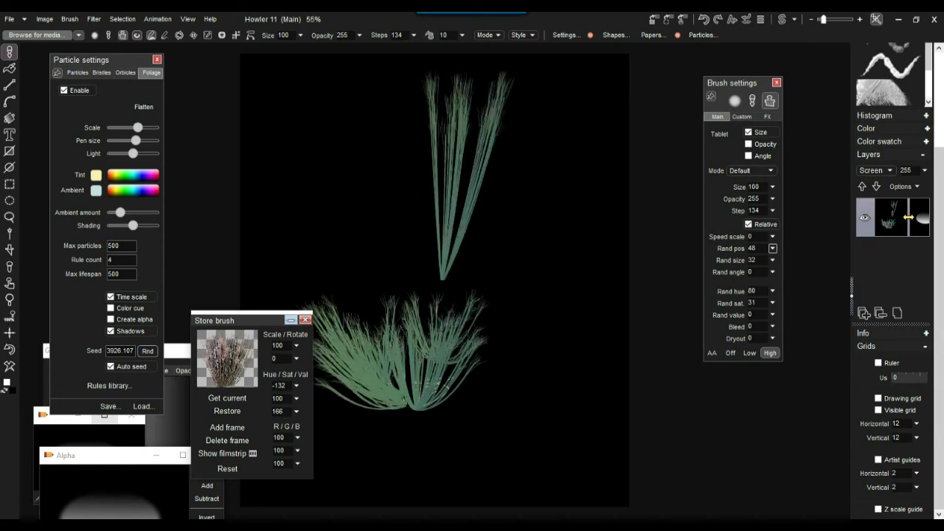
drag(422, 320, 358, 324)
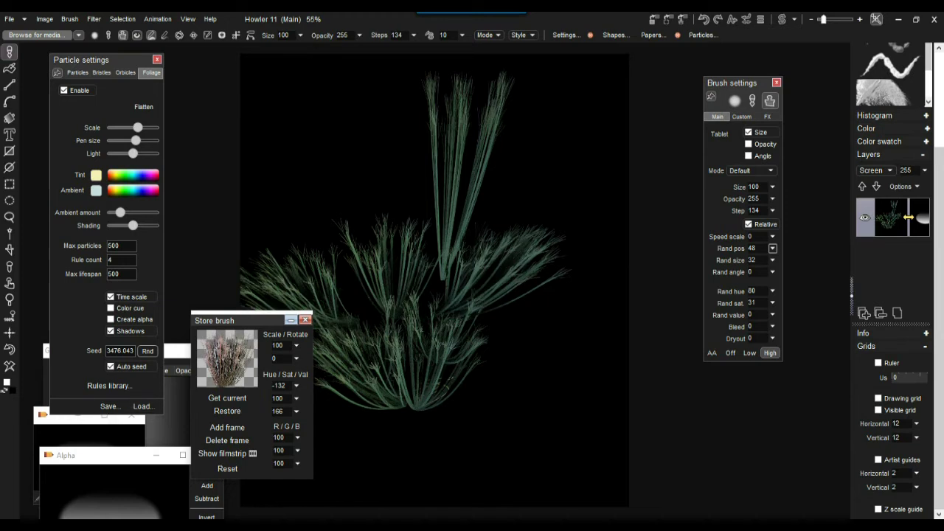
click(9, 365)
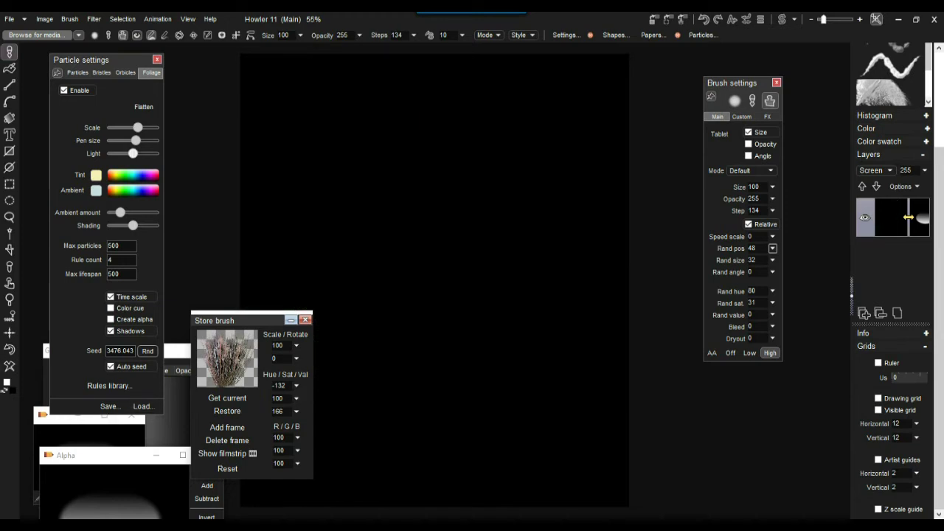
- Increase the foliage scale, slightly lower ambient amount and shading, set max particles to 222, and paint test clumps
drag(138, 128, 147, 128)
drag(120, 212, 127, 225)
double_click(115, 245)
text(222)
drag(450, 363, 357, 394)
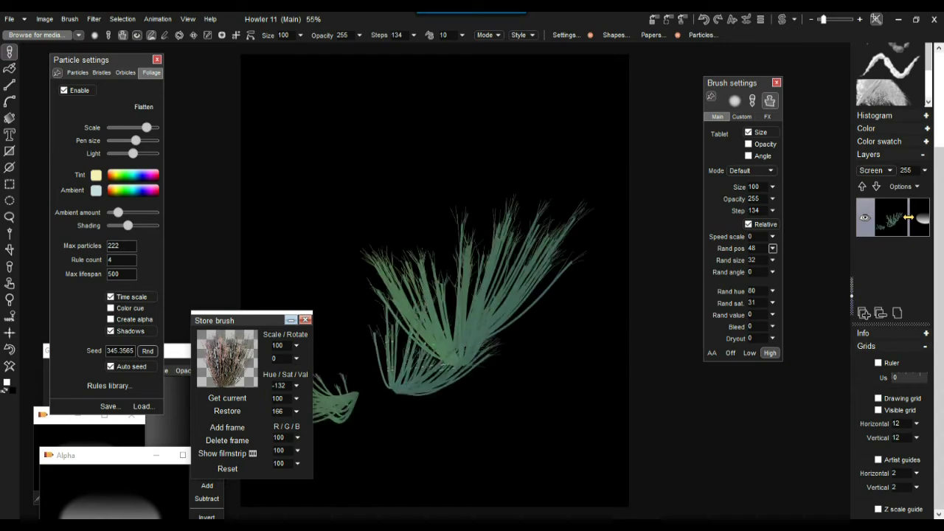
- Set max particles to 33, paint sparser foliage across the upper canvas, and clear the image
drag(122, 245, 105, 246)
text(33)
drag(325, 247, 418, 267)
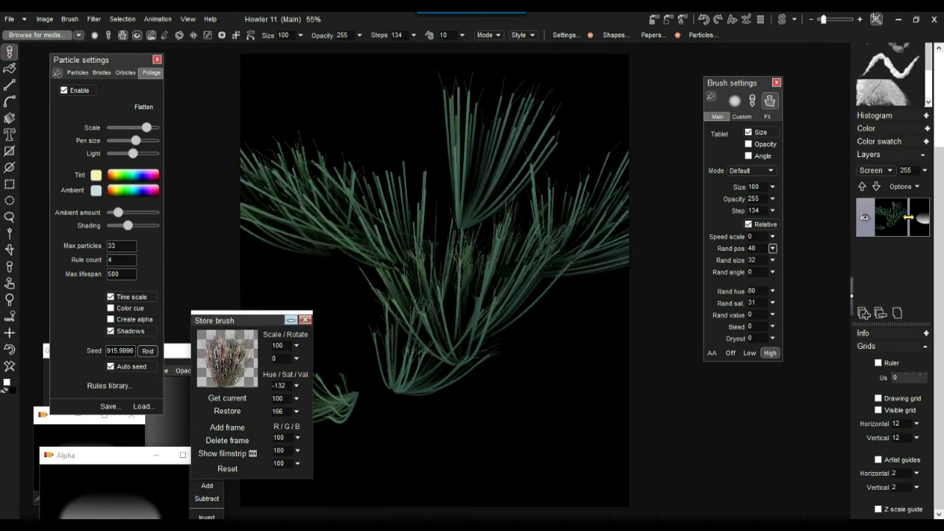
click(10, 366)
- Set max particles to 555, paint groups of foliage clumps as a test, and clear the canvas
double_click(112, 246)
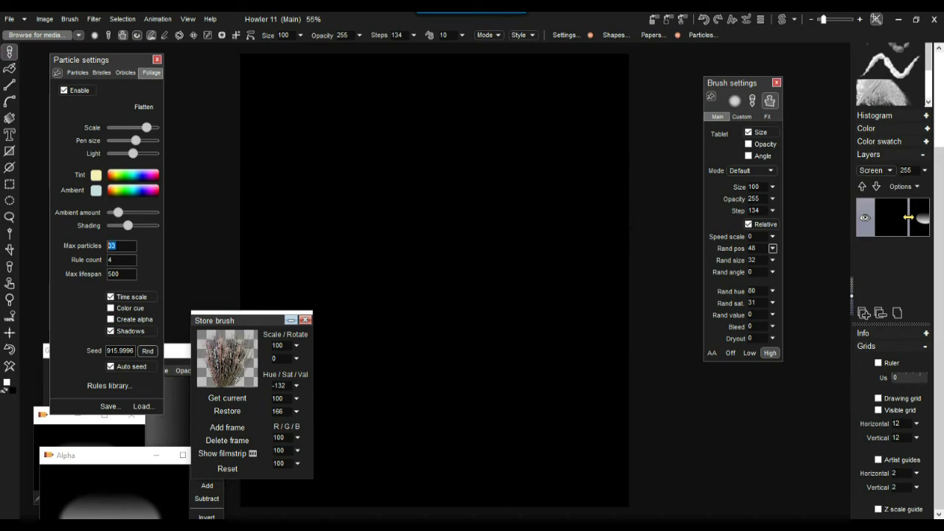
text(555)
key(Return)
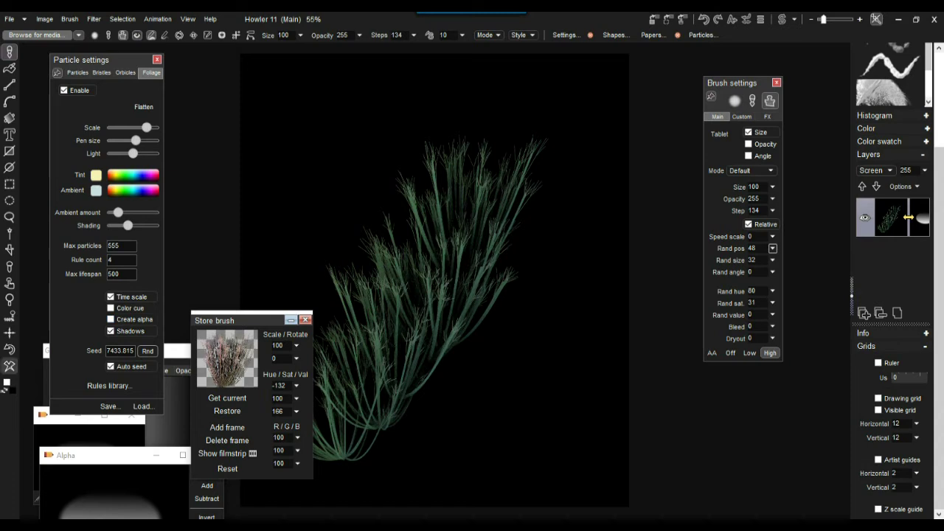
click(10, 366)
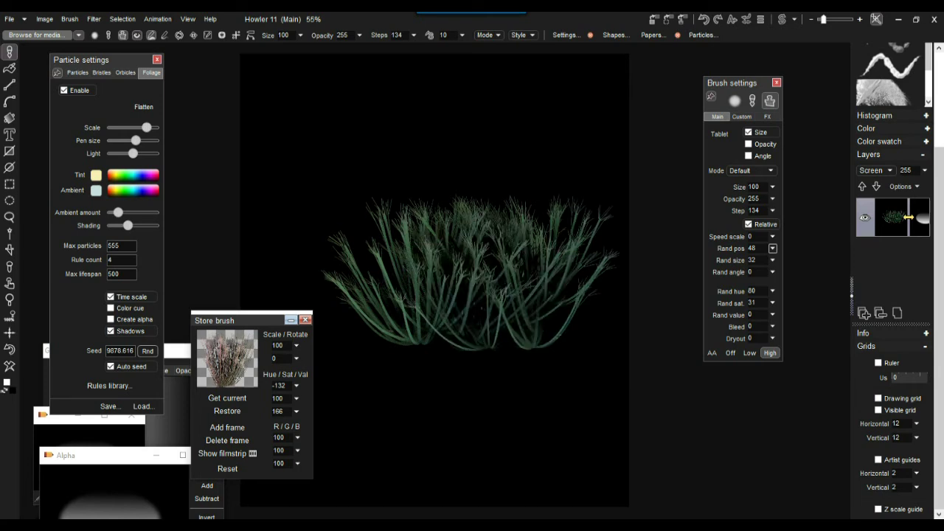
click(8, 365)
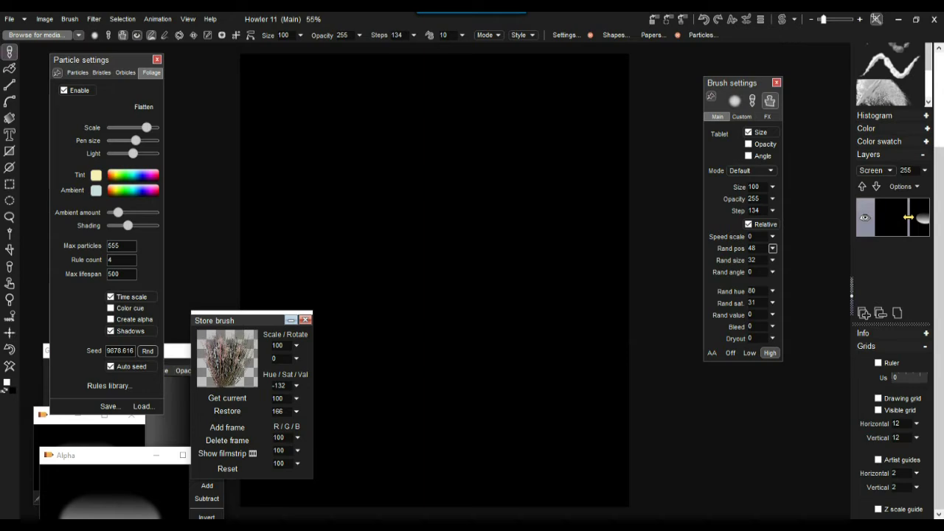
- Place a single foliage clump near the canvas center and inspect it up close
click(431, 329)
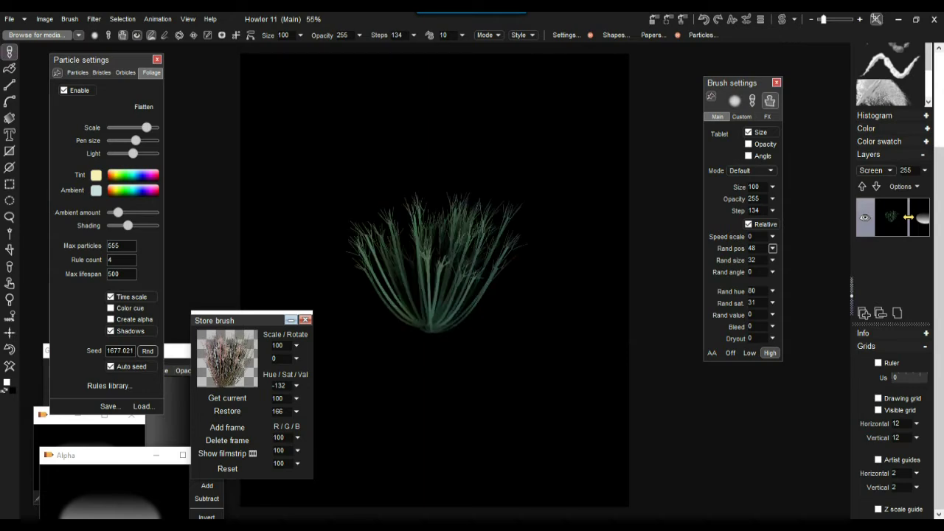
scroll(434, 280, up, 3)
key(minus)
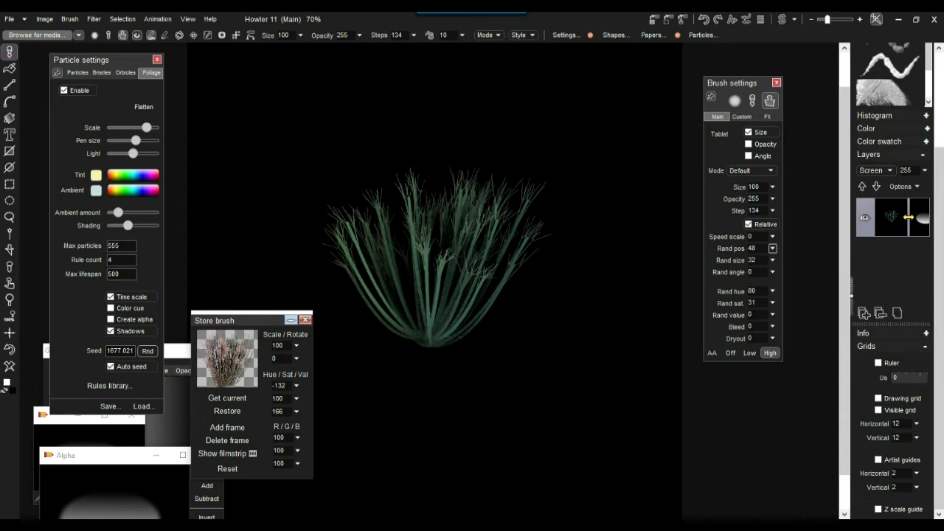
- Enable Create alpha, undo the last clump, and paint it again higher on the canvas with its own selection
click(111, 319)
click(10, 349)
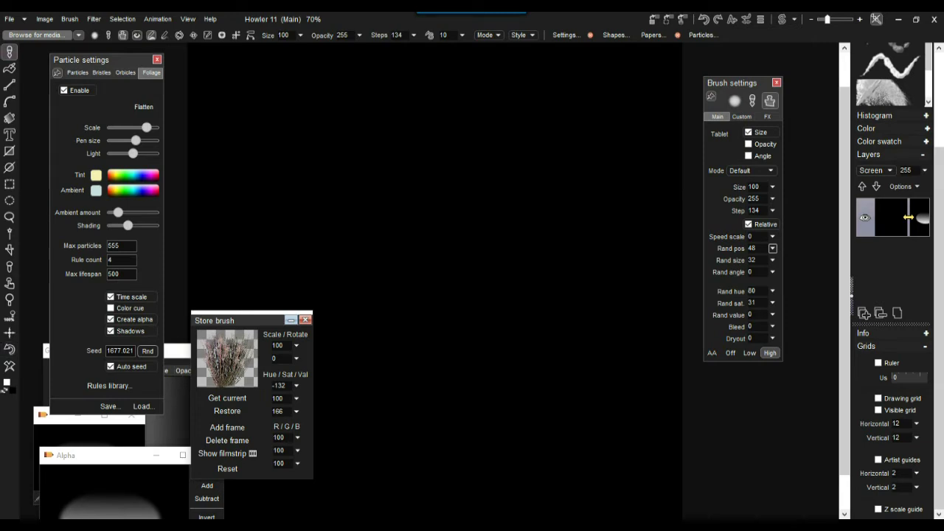
drag(380, 270, 406, 263)
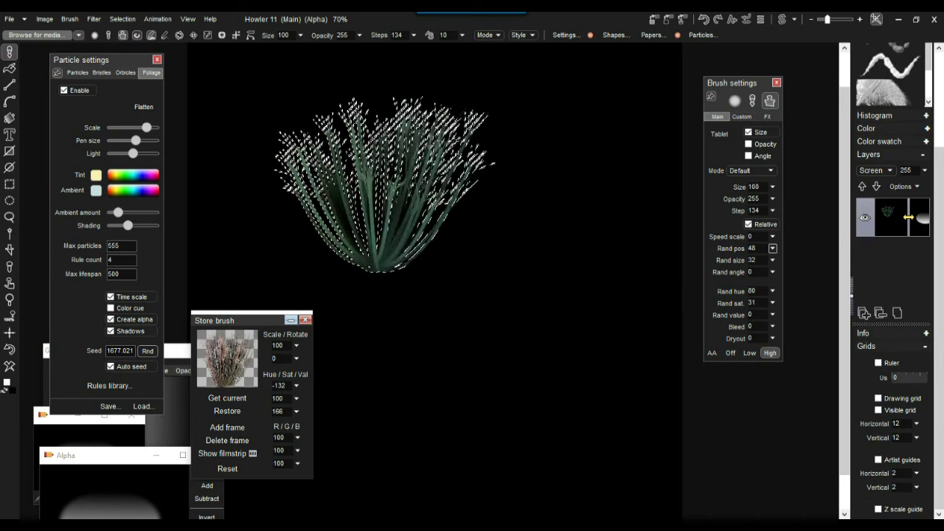
- Try painting a second clump while the first one's selection is active, and undo it
scroll(406, 264, down, 3)
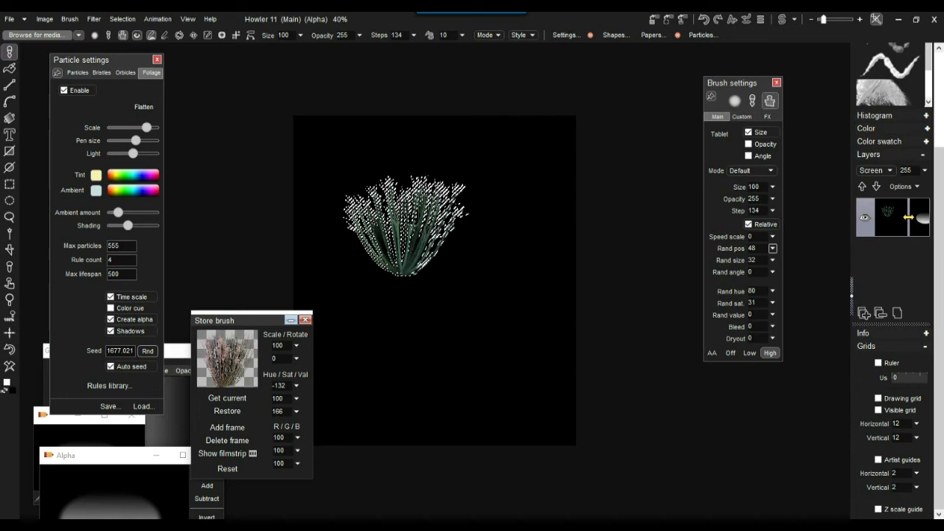
drag(406, 264, 340, 186)
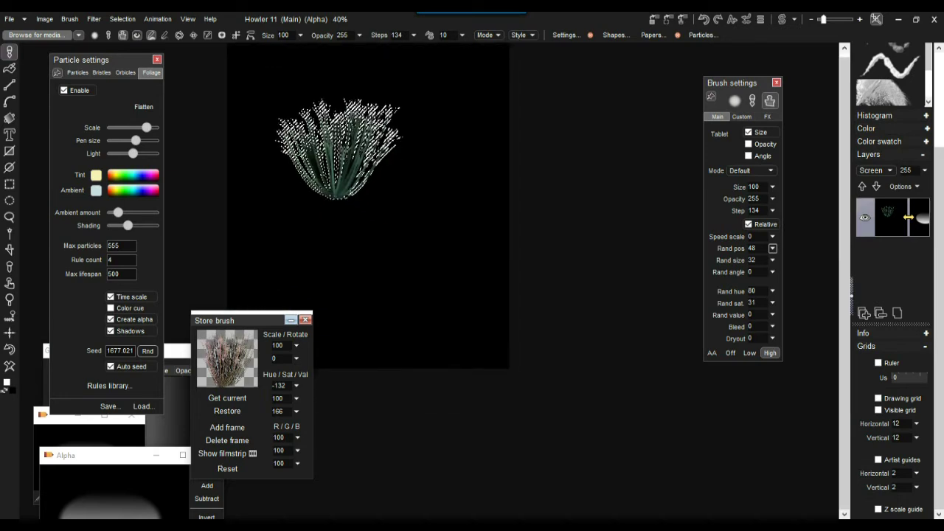
click(422, 314)
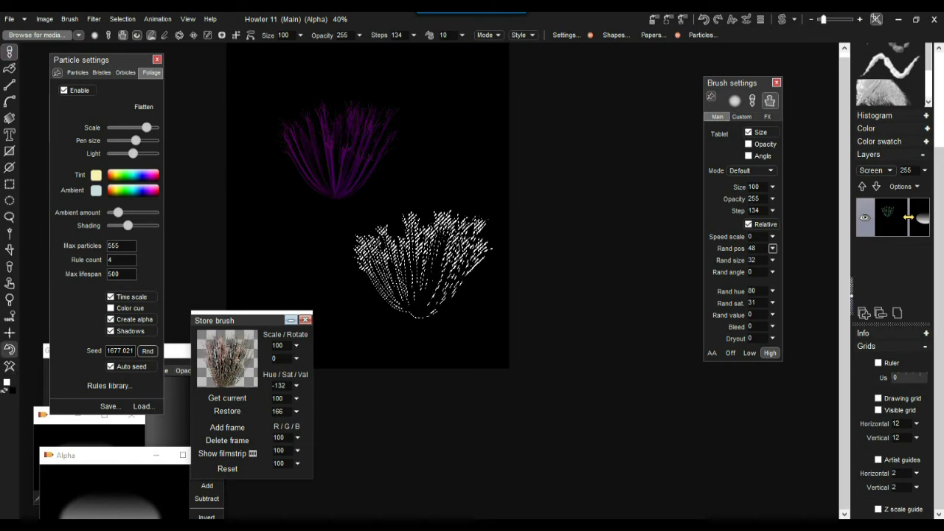
click(9, 349)
- Deselect the first clump and paint a second one below it toward the right
click(122, 19)
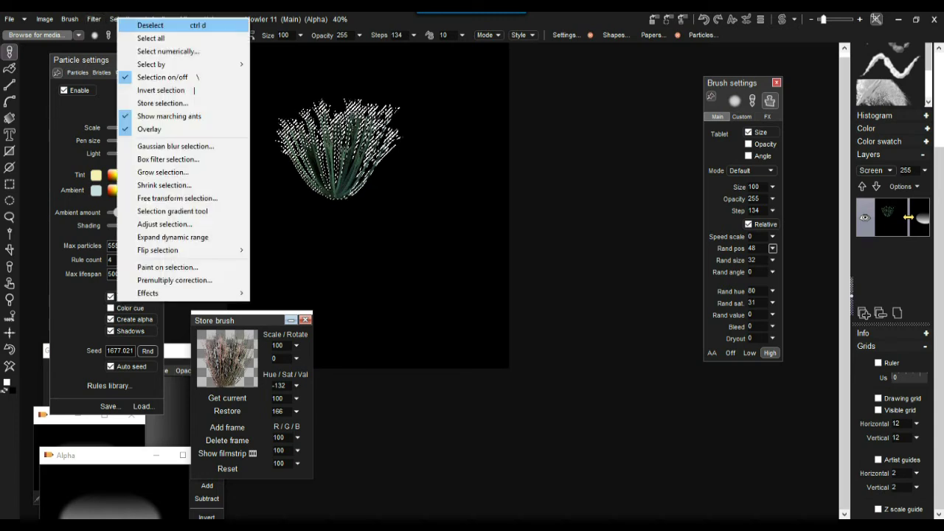
click(158, 23)
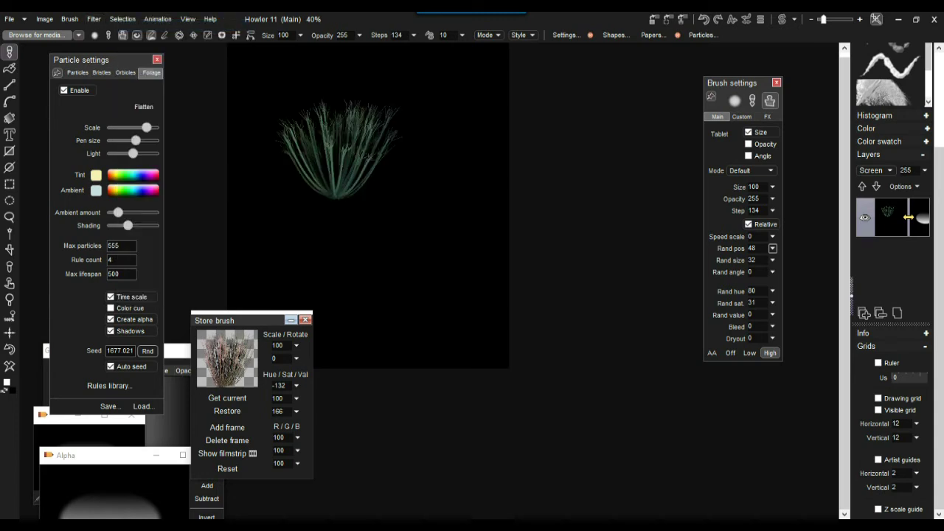
click(379, 288)
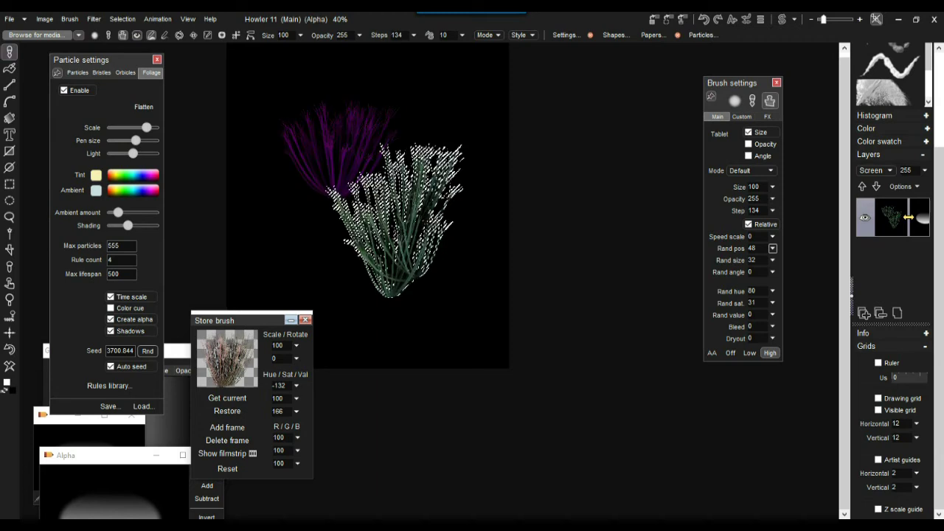
- Deselect the second clump, paint overlapping clumps at the lower left of the canvas, and undo them
click(123, 18)
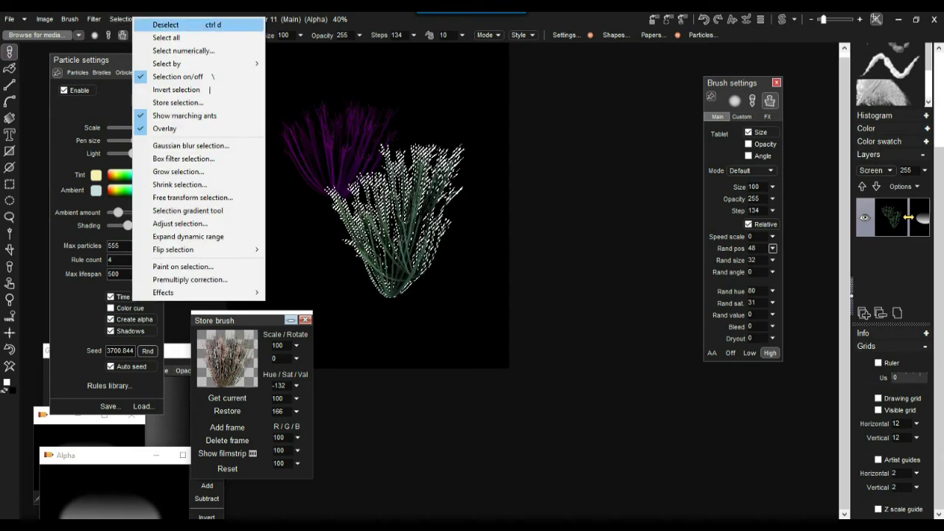
click(166, 25)
drag(339, 280, 298, 286)
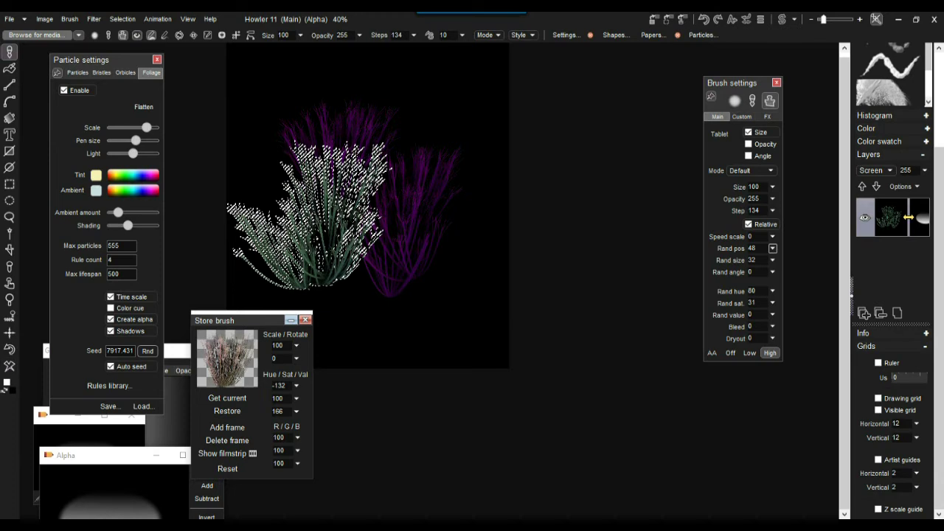
click(10, 348)
click(9, 349)
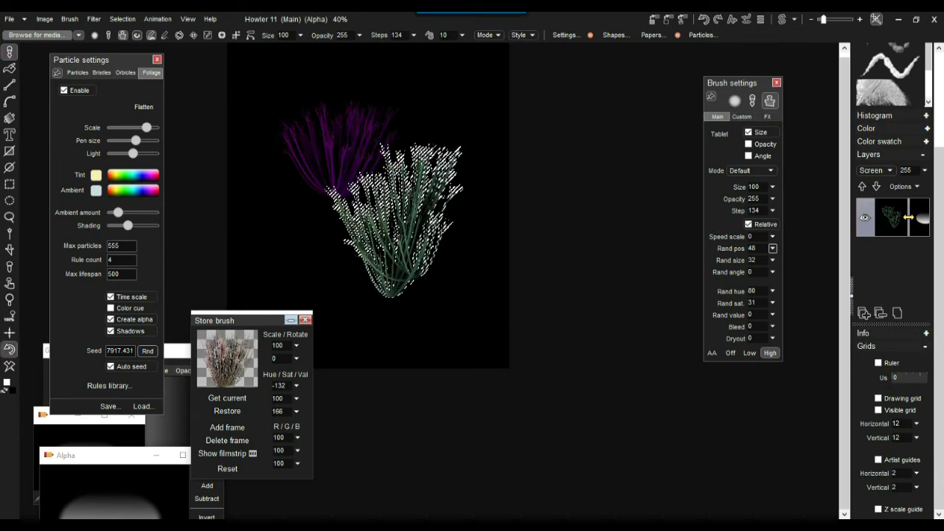
- Undo the remaining foliage clumps until the canvas is empty
click(9, 350)
click(10, 349)
click(10, 350)
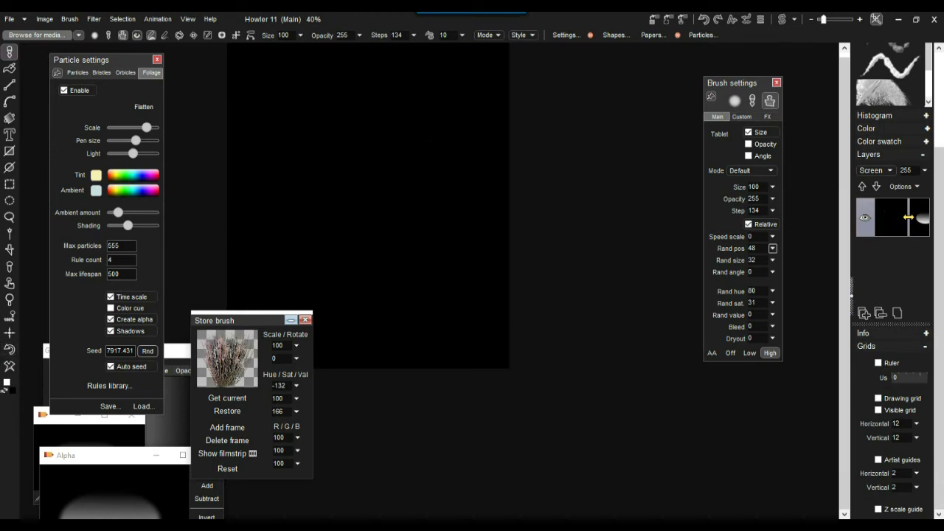
- Paint overlapping foliage clumps near the canvas's lower centre to form one bushy plant with its own selection
click(10, 316)
click(9, 333)
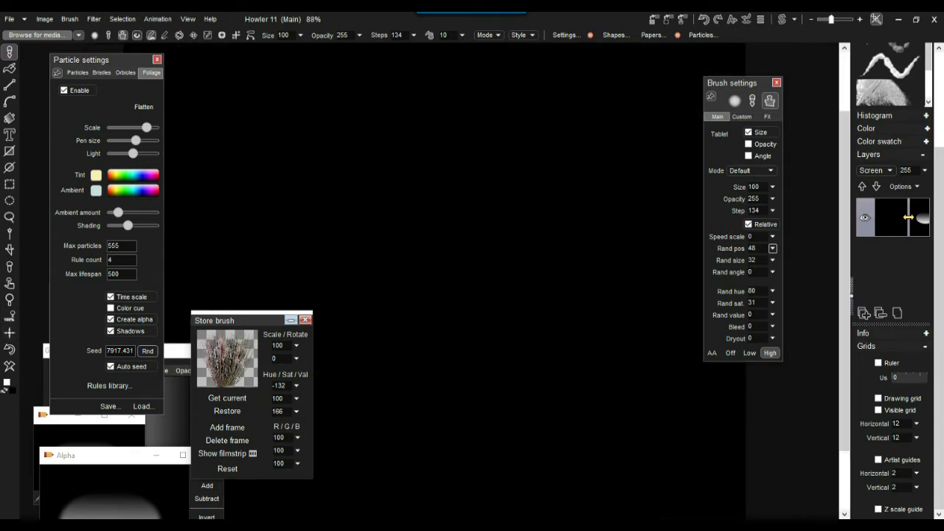
key(plus)
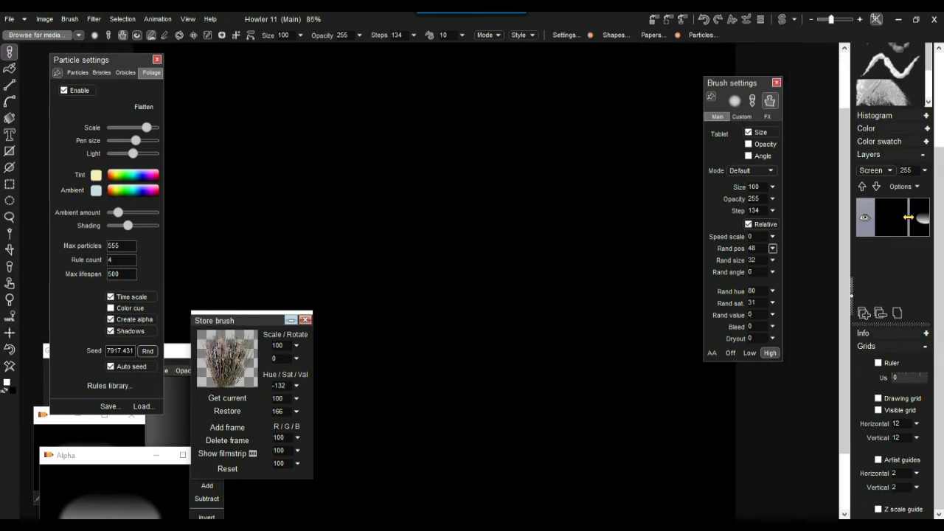
key(minus)
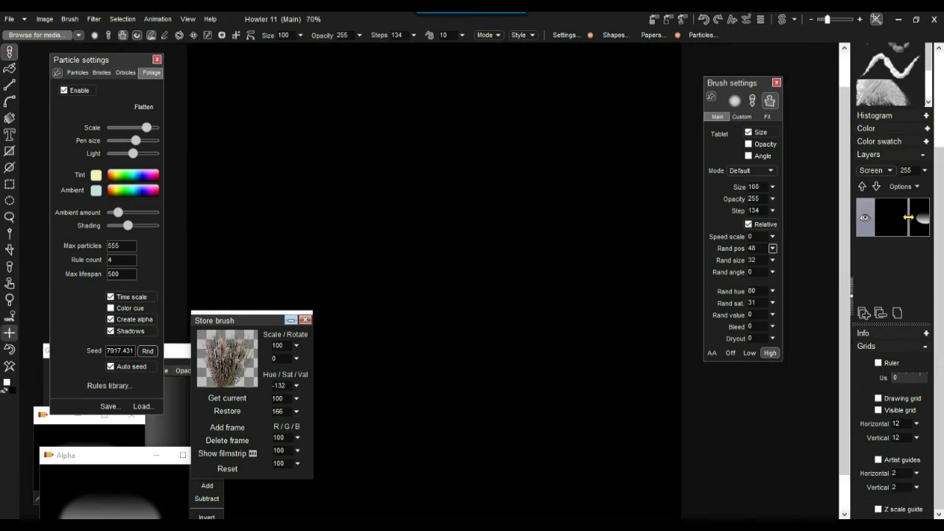
key(plus)
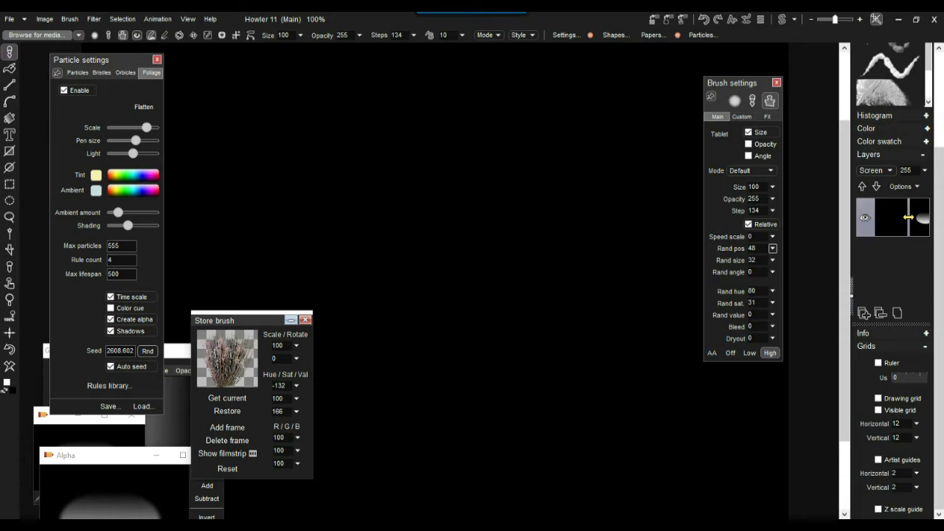
click(477, 448)
click(426, 445)
click(464, 449)
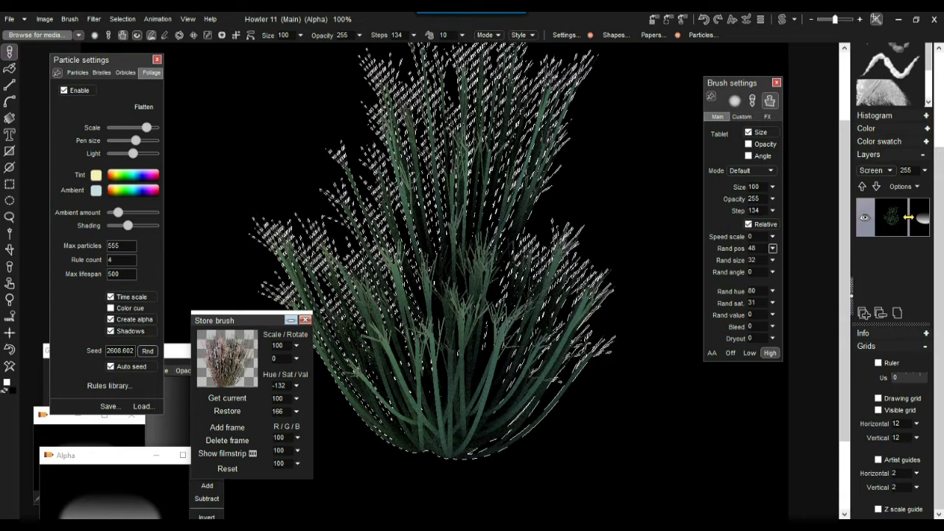
- Use the selected plant as the current brush
key(minus)
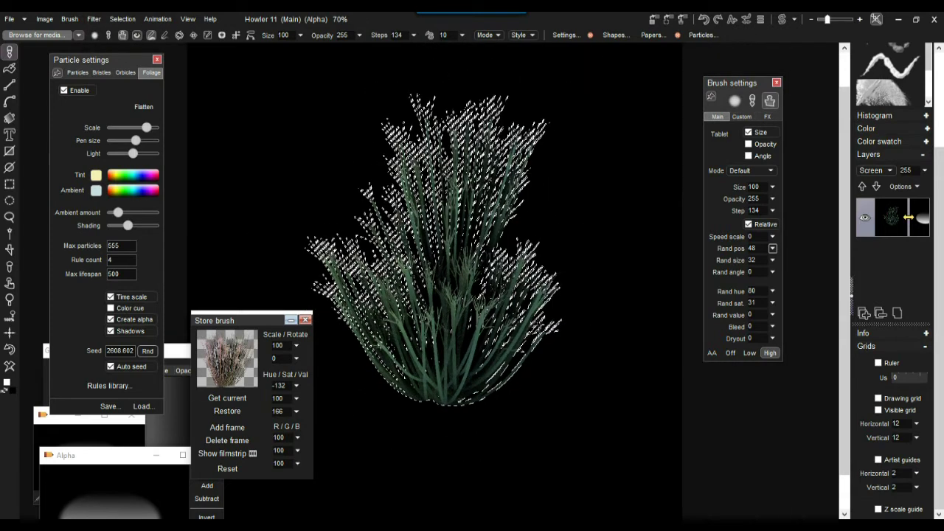
key(alt+b)
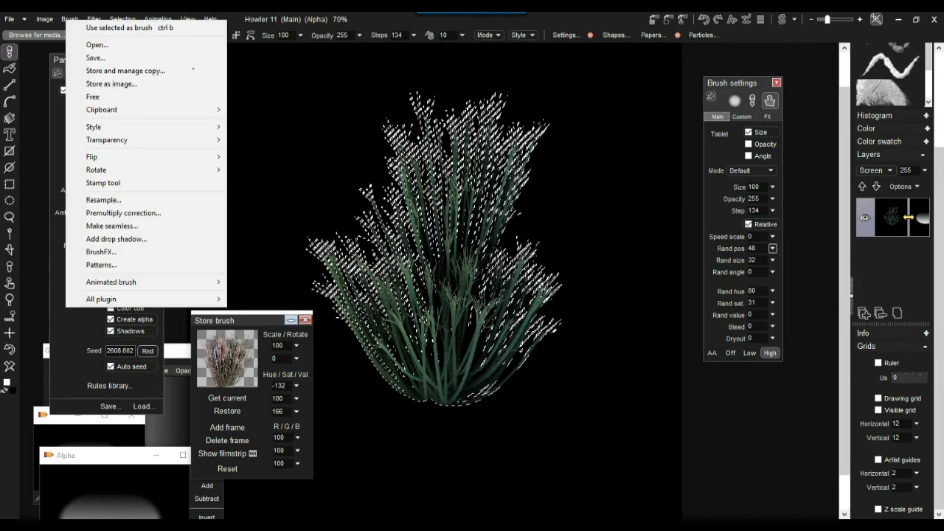
key(Return)
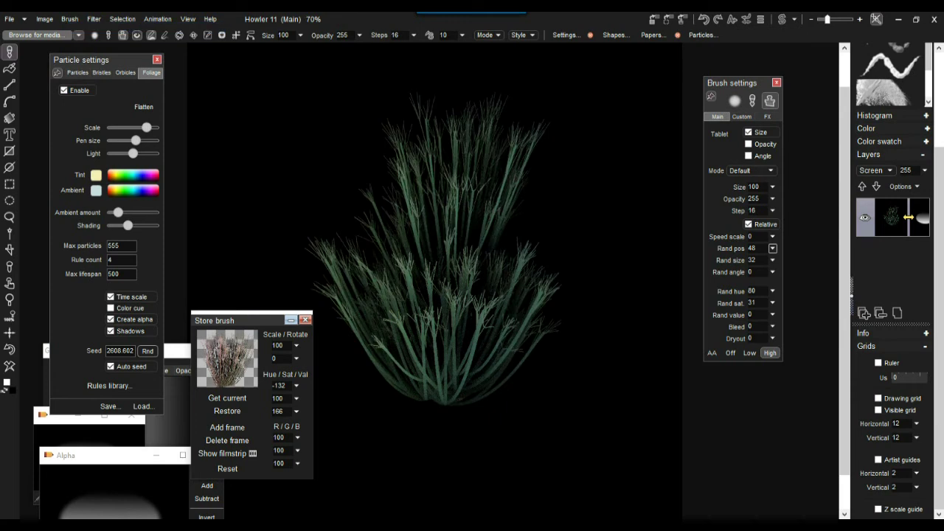
- Store and manage a copy of the new plant brush
key(alt+i)
key(Down)
key(Down)
key(Down)
key(Down)
key(Return)
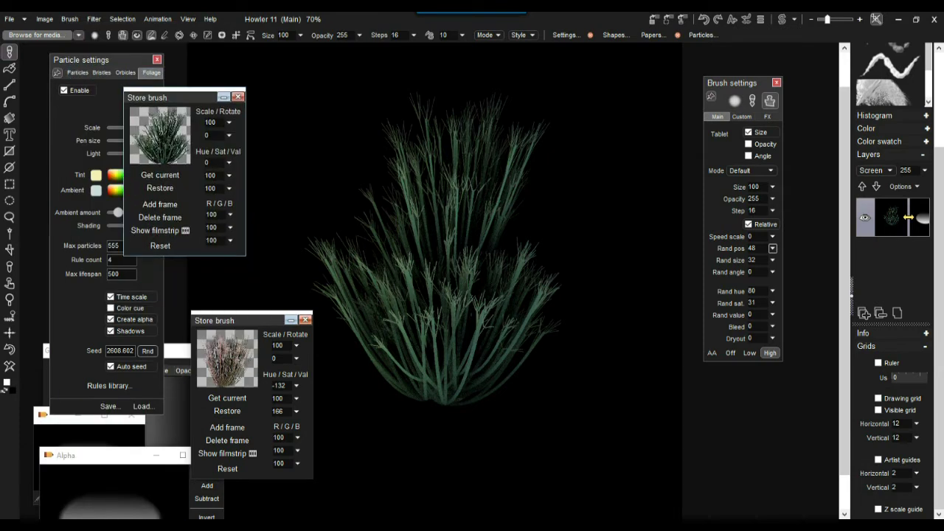
- Disable foliage particles, close the particle settings, and move the stored brush window clear of the canvas
drag(177, 98, 143, 98)
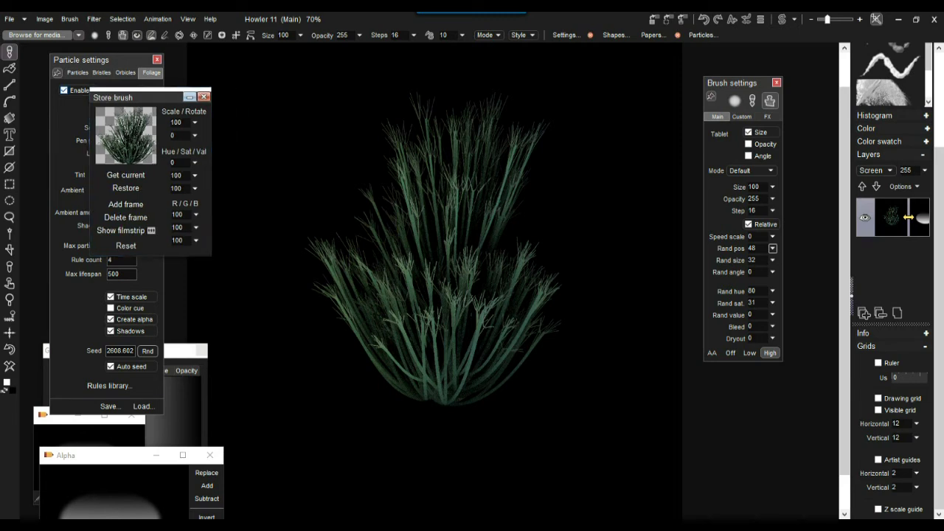
click(64, 90)
click(157, 60)
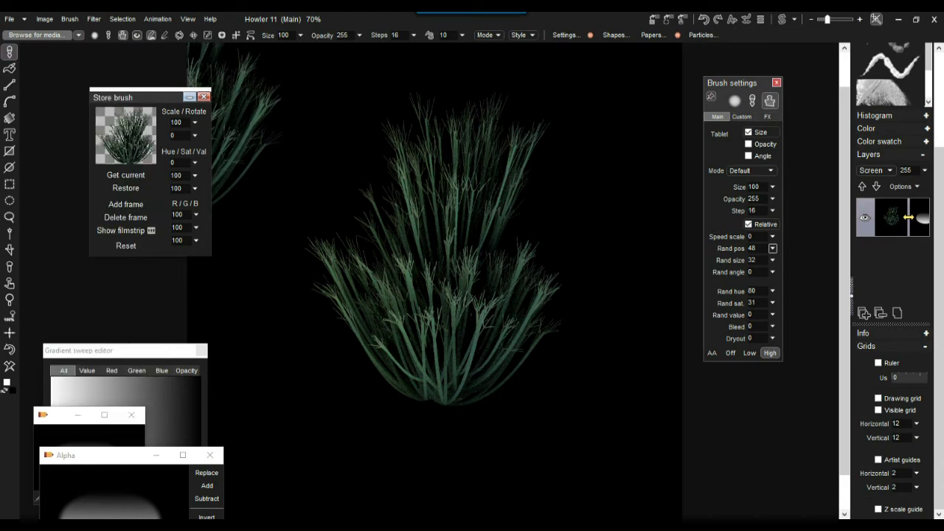
drag(145, 97, 101, 84)
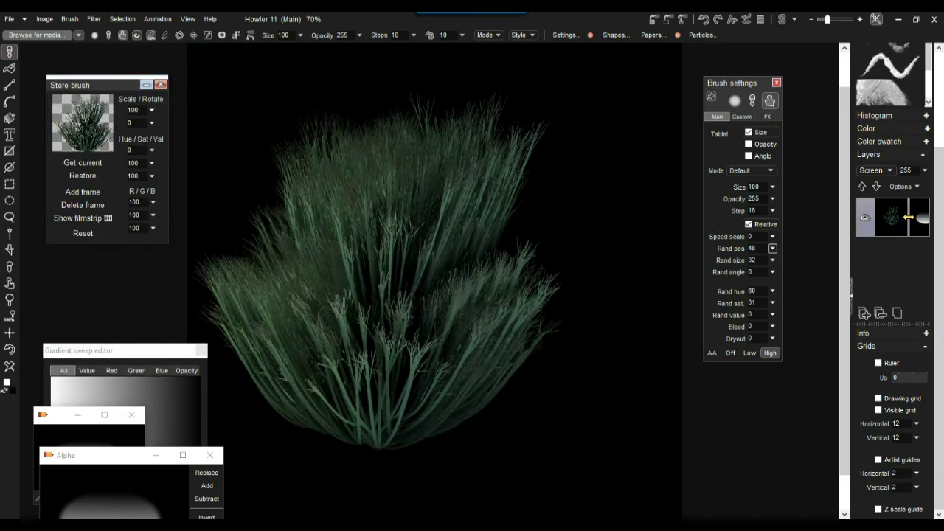
- Apply premultiply correction to the brush with a Black background color, and clear the canvas after a trial stroke
click(70, 19)
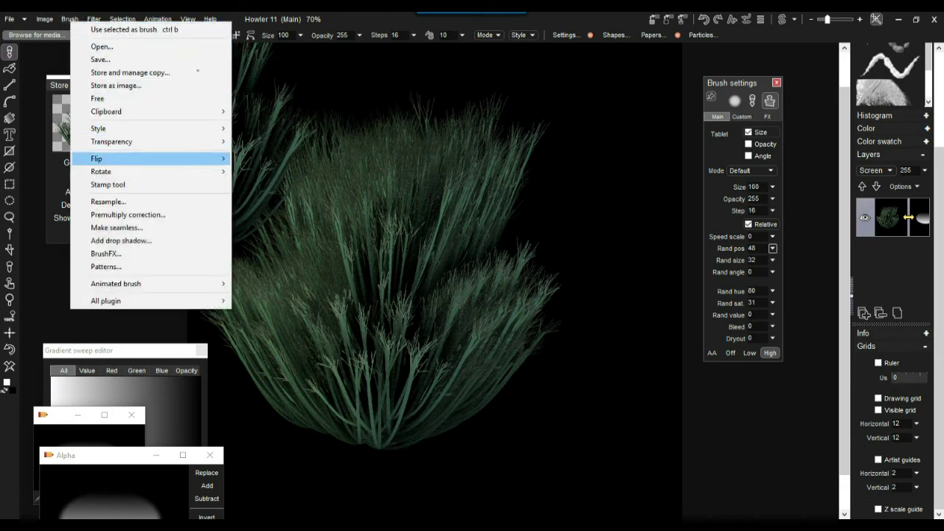
click(128, 215)
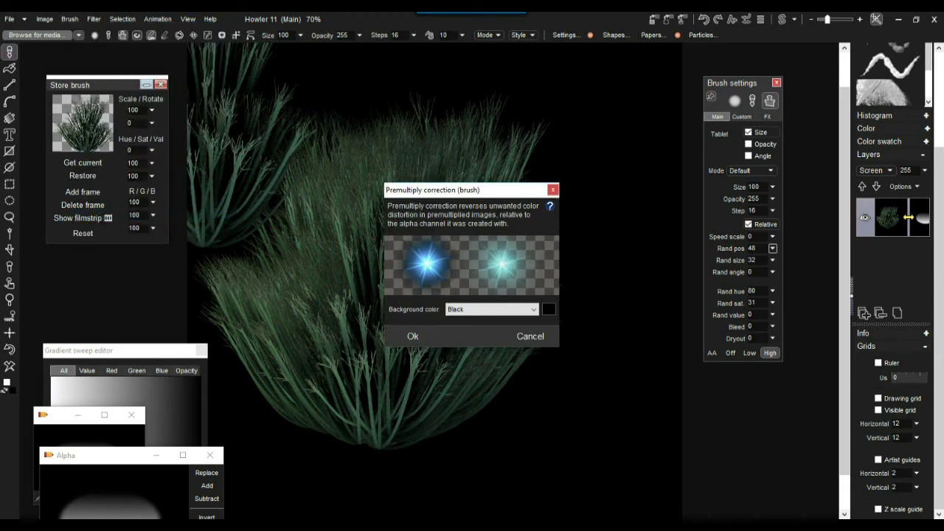
click(412, 336)
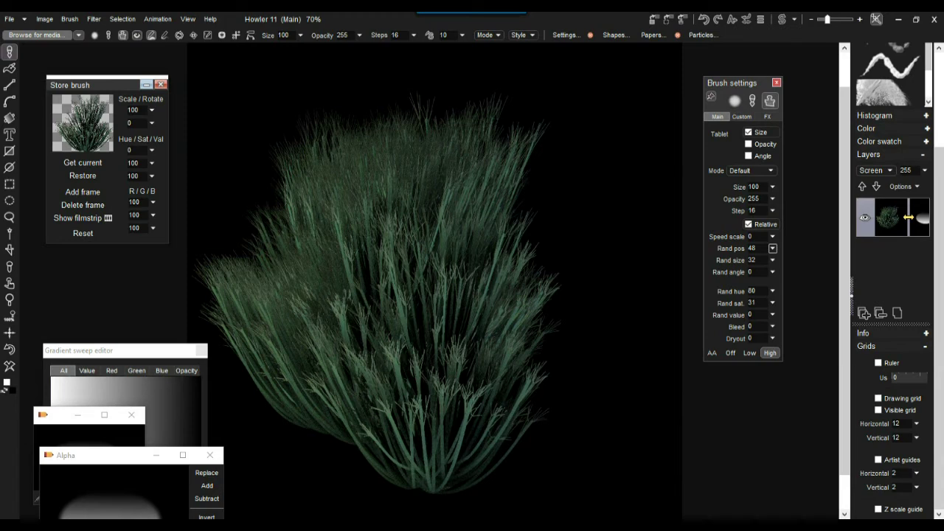
drag(286, 333, 259, 338)
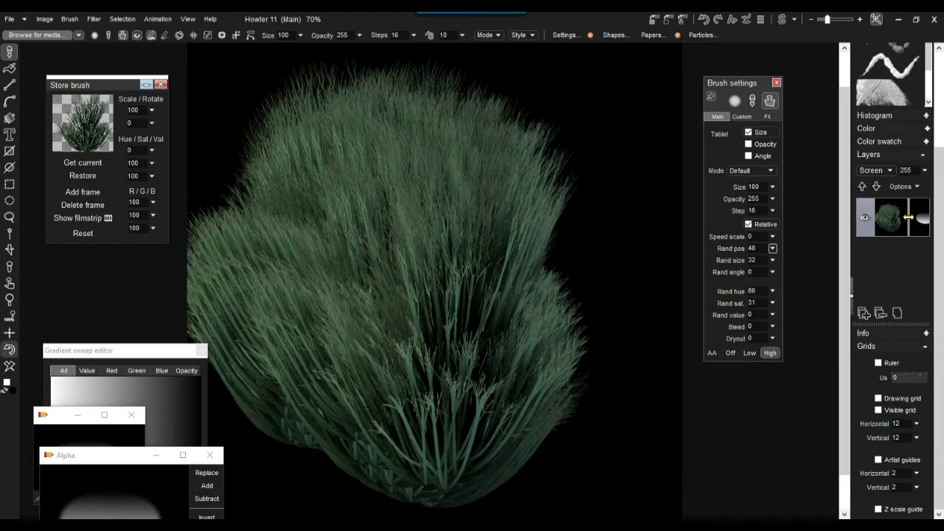
click(9, 366)
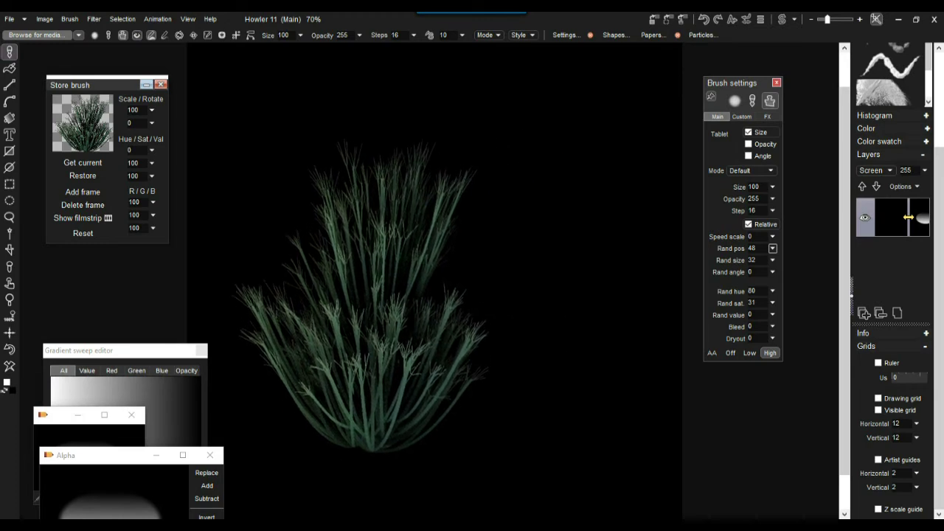
- Enable the Z scale guide based on the swap image's gradient ellipse, and paint a short trial stroke of scaled weeds near the canvas centre
key(j)
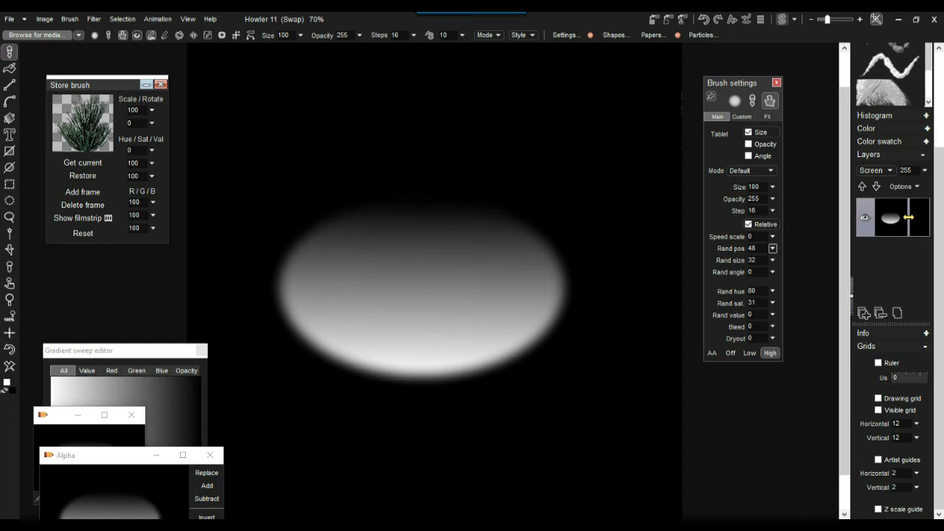
key(w)
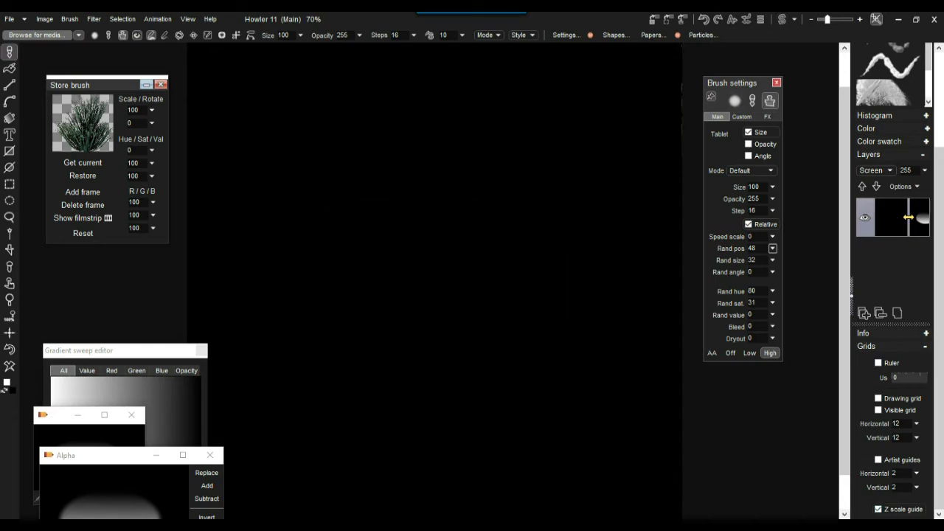
scroll(484, 282, down, 2)
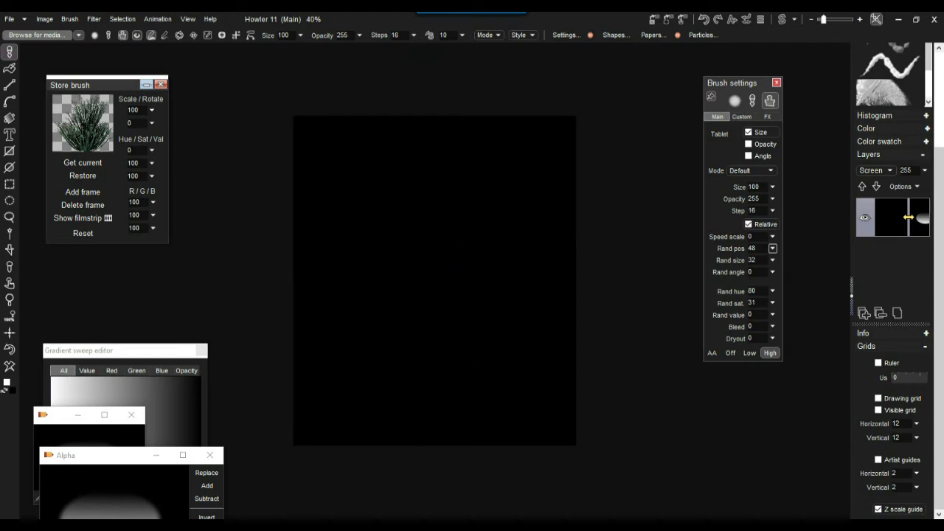
mouse_move(441, 238)
mouse_down()
mouse_move(441, 270)
mouse_move(419, 265)
mouse_up()
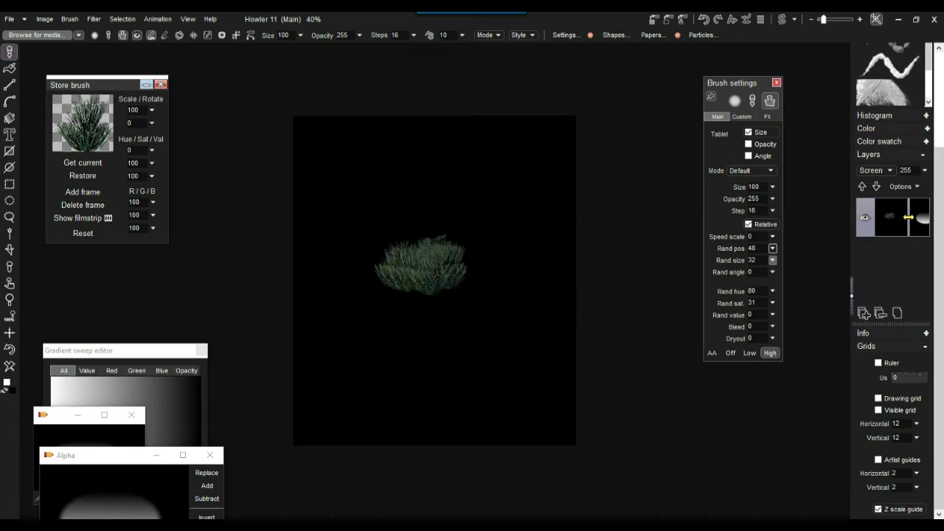
- Set the brush step to 217, paint a trial stroke beside the first weeds, and clear the canvas
mouse_move(773, 210)
mouse_down()
mouse_move(707, 226)
mouse_move(767, 225)
mouse_up()
mouse_move(437, 258)
mouse_down()
mouse_move(483, 253)
mouse_move(465, 275)
mouse_up()
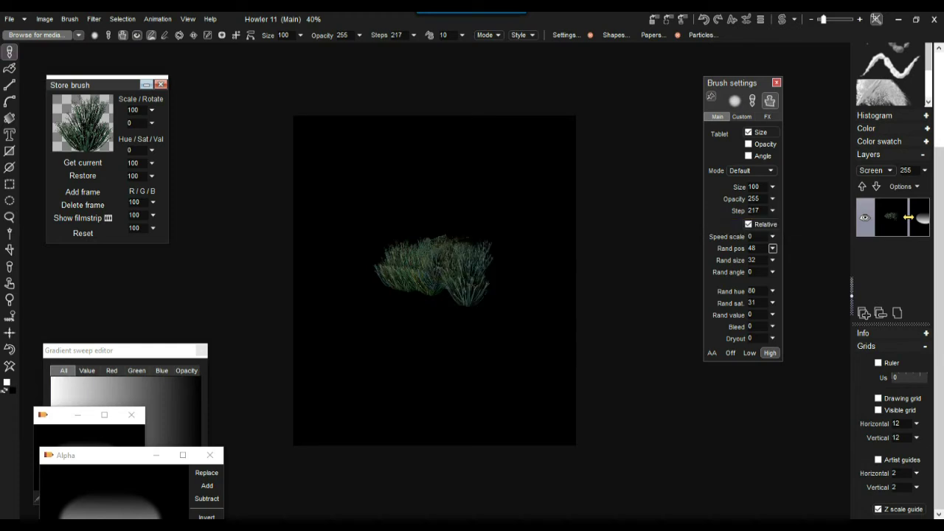
click(10, 366)
- Paint depth-scaled weeds from the upper centre down across the canvas, with small plants at the back and large ones in front
click(424, 283)
scroll(424, 284, up, 4)
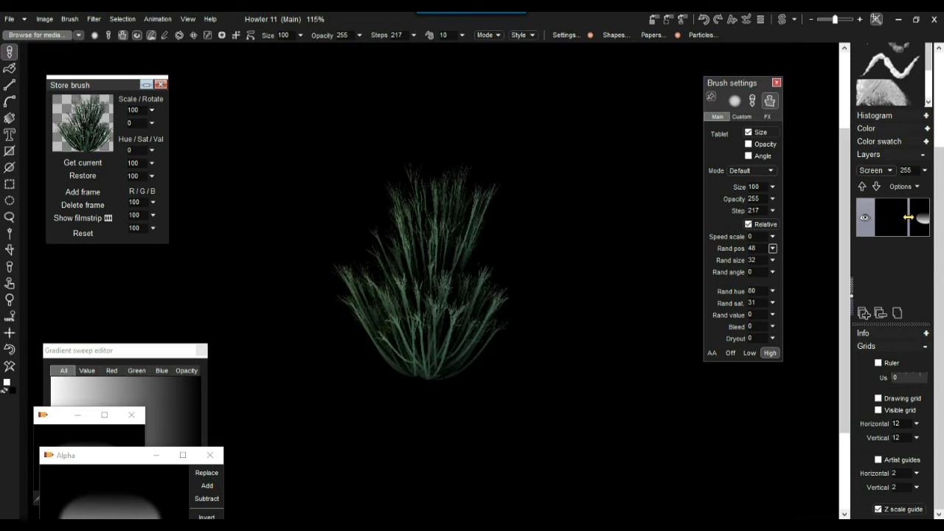
scroll(424, 284, down, 4)
scroll(424, 284, up, 2)
scroll(398, 265, up, 3)
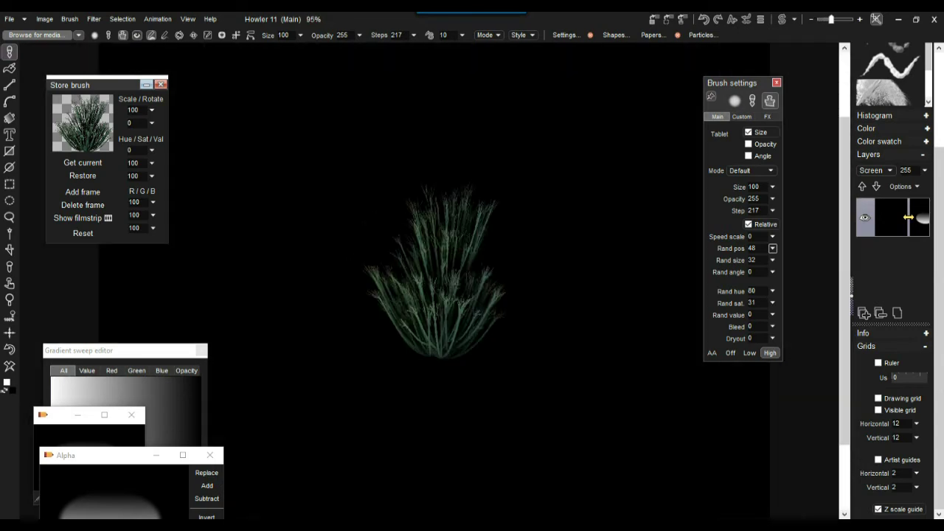
mouse_move(438, 184)
mouse_down()
mouse_move(463, 210)
mouse_move(357, 216)
mouse_move(499, 221)
mouse_up()
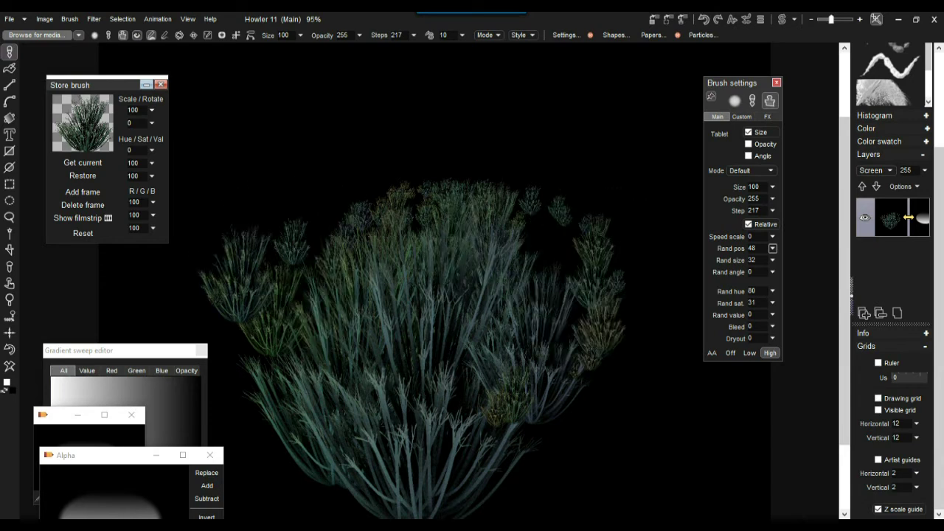
- Clear the painted bushes from the canvas and restore the stored bush brush
click(9, 366)
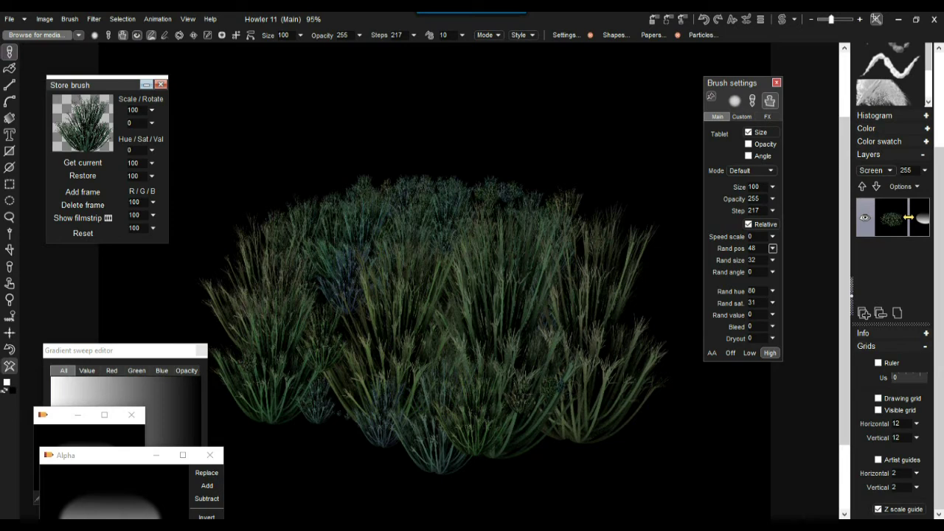
click(9, 365)
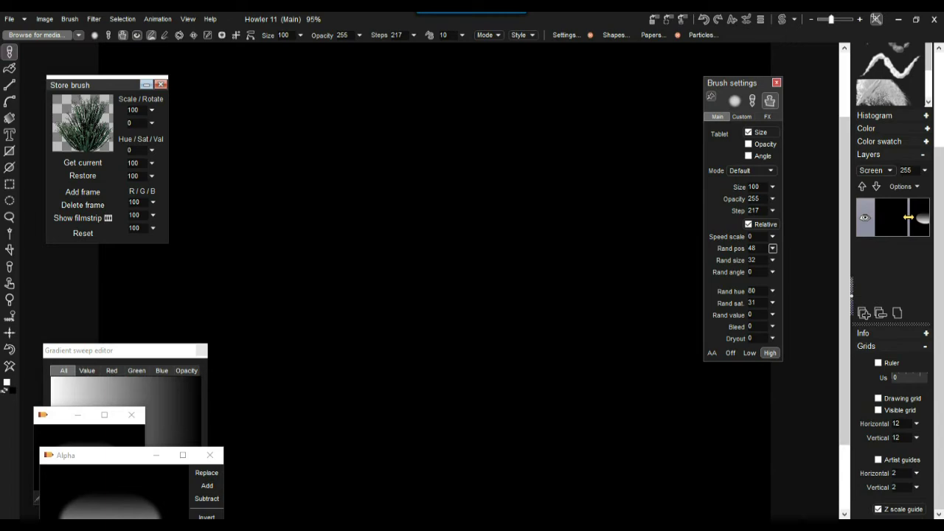
click(83, 175)
click(93, 18)
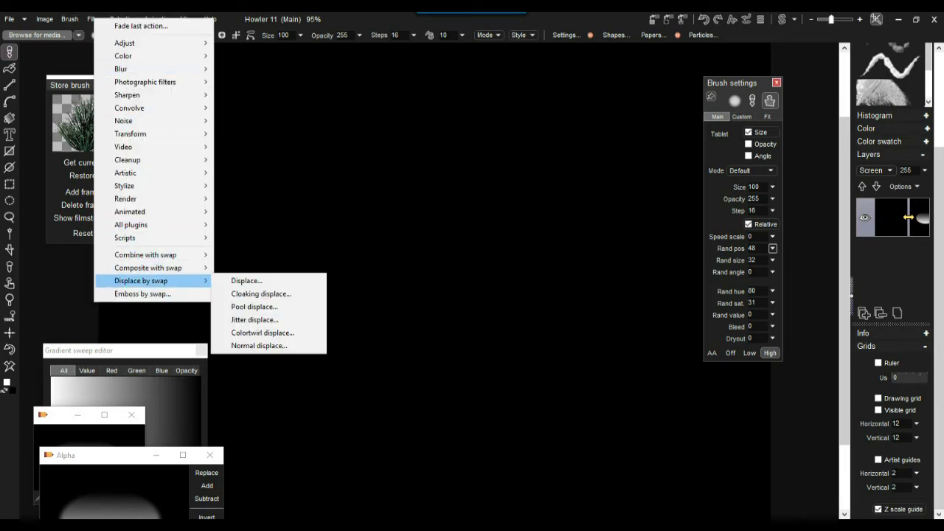
mouse_move(147, 280)
click(70, 19)
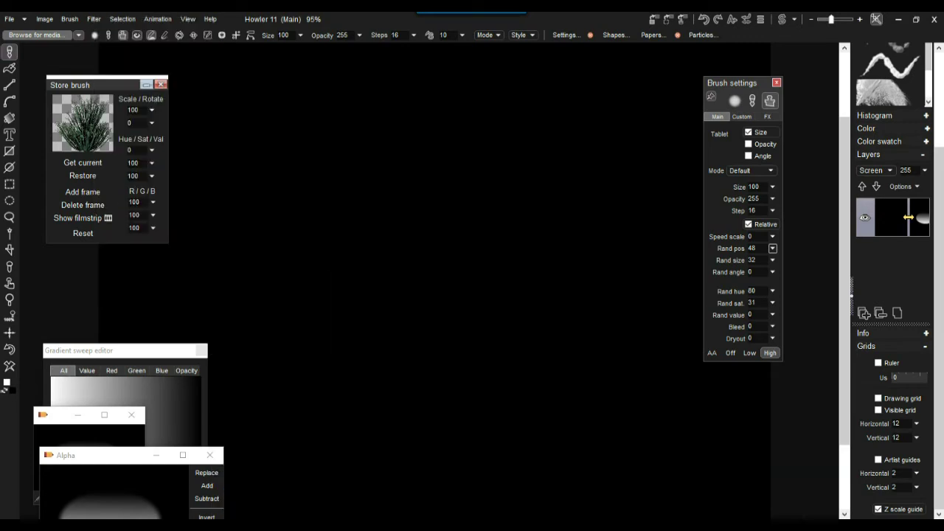
click(69, 19)
mouse_move(147, 281)
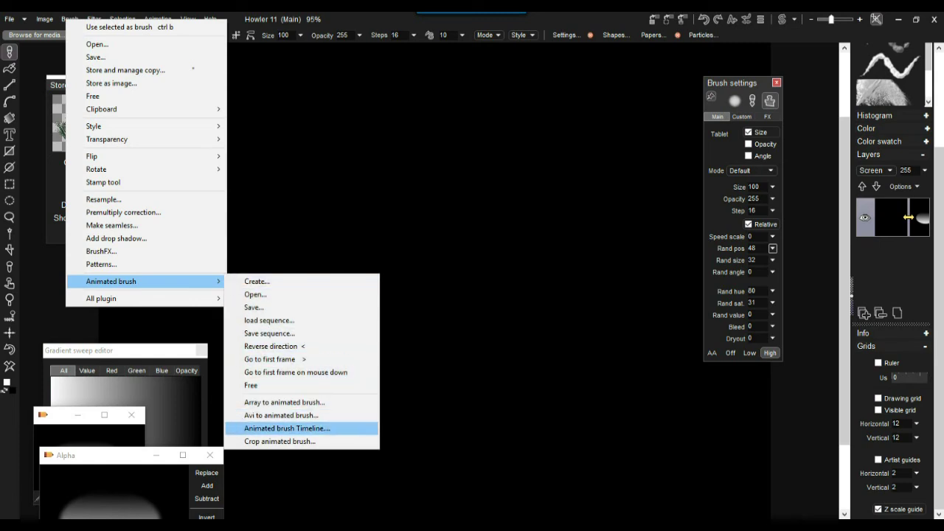
click(210, 17)
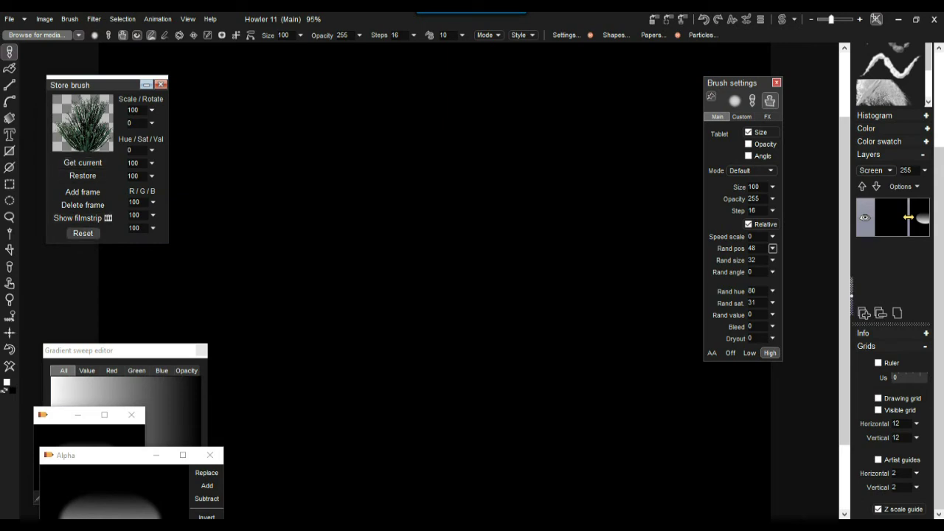
- Show the stored brush's filmstrip and add a second bush frame to it
click(78, 218)
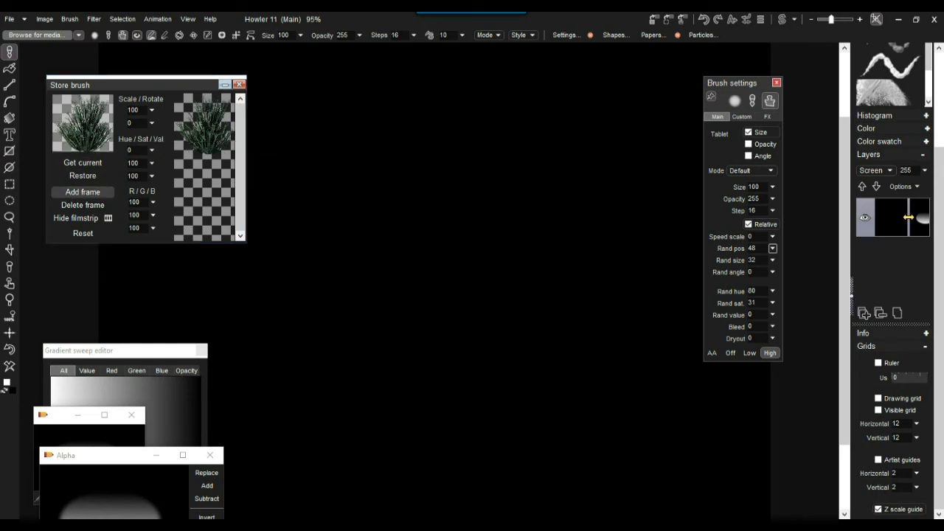
click(82, 191)
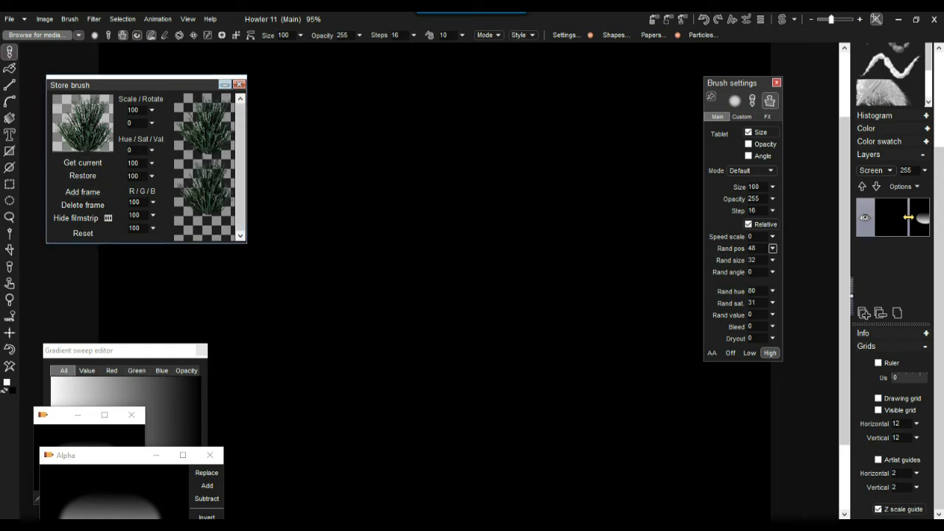
key(ctrl+z)
drag(409, 257, 412, 280)
key(ctrl+z)
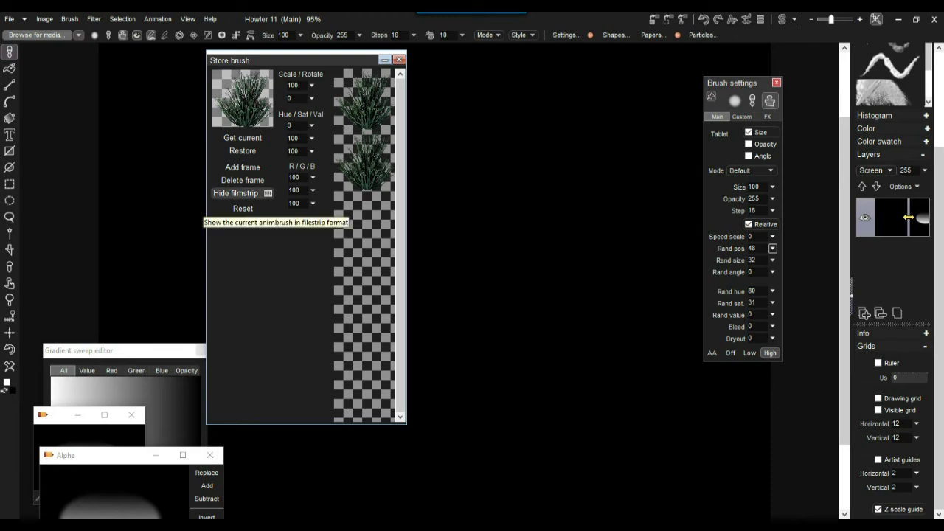
- Add a long series of further bush frames to the stored brush's filmstrip
click(242, 166)
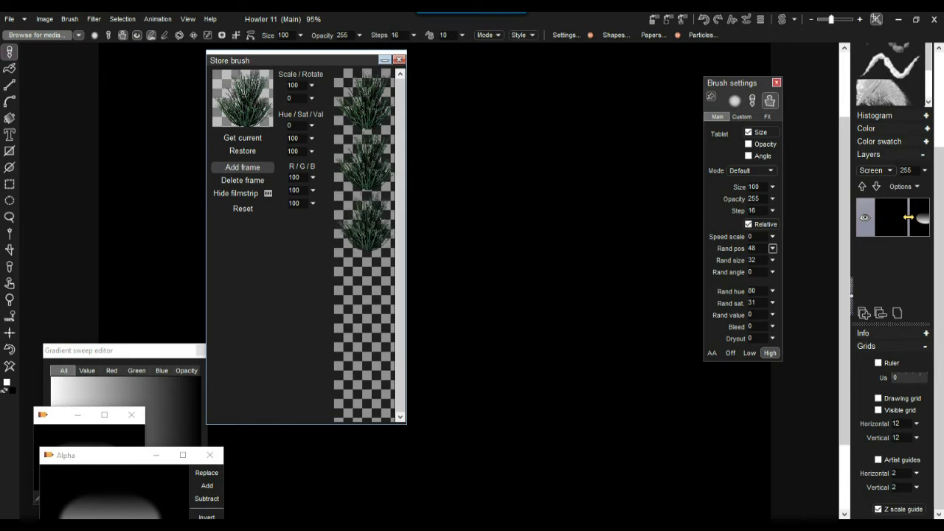
click(242, 166)
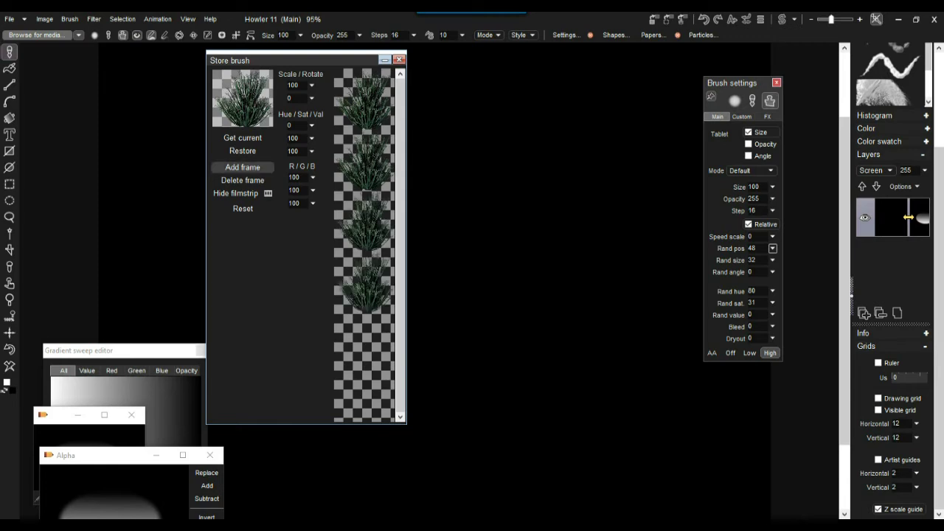
click(243, 167)
click(243, 166)
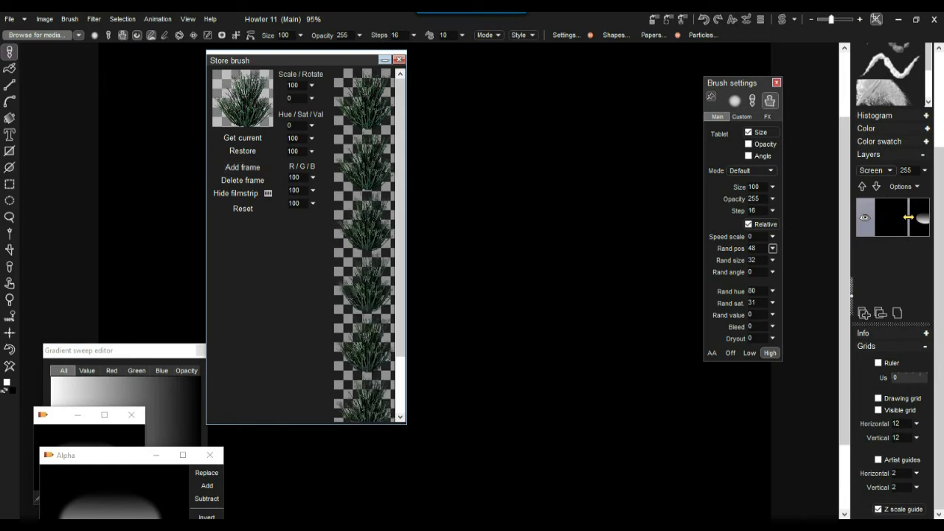
click(243, 167)
click(243, 167)
click(243, 167)
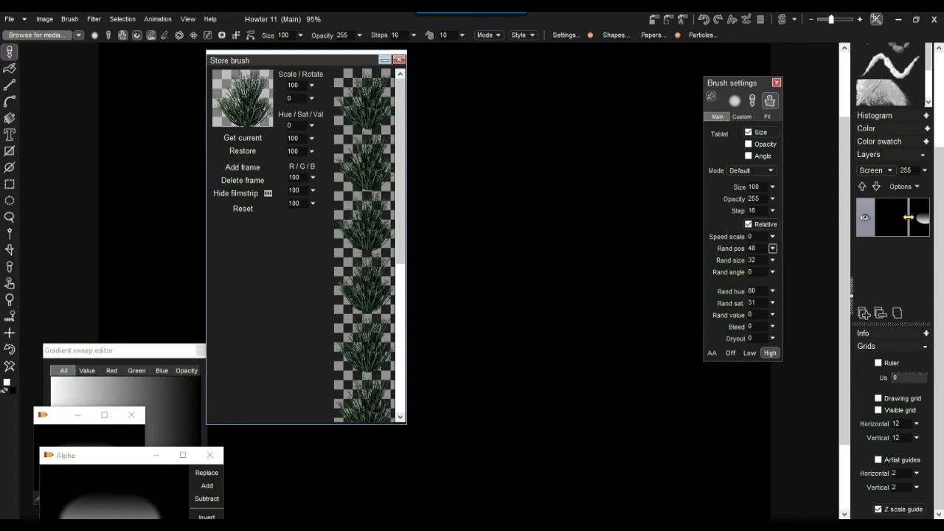
click(242, 167)
click(242, 166)
click(243, 166)
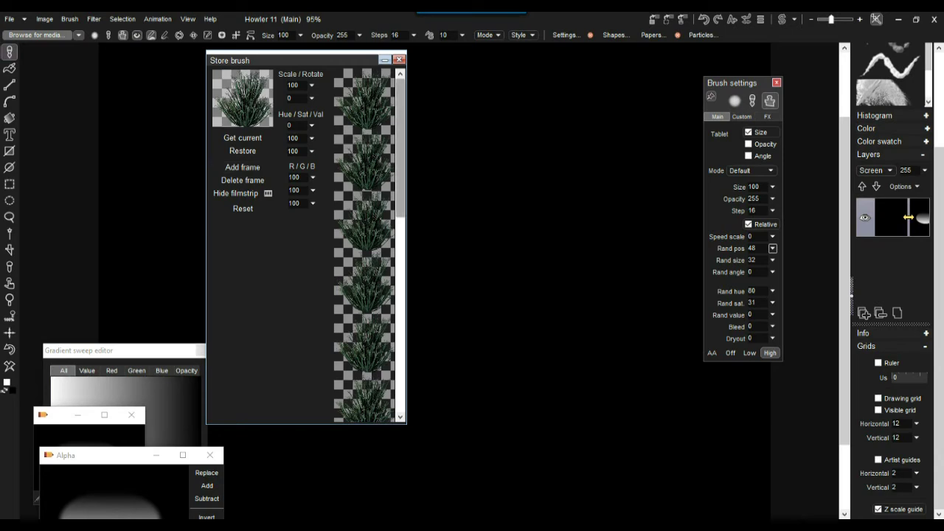
click(243, 167)
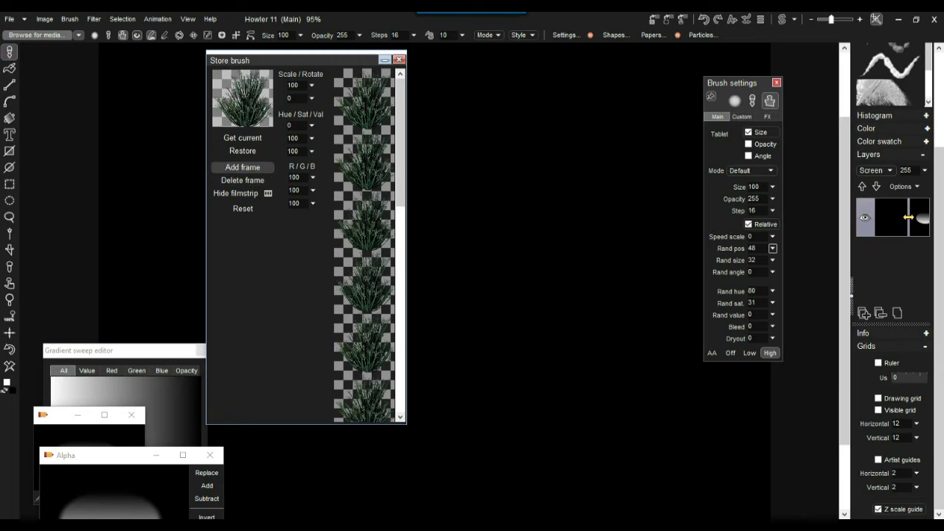
click(243, 167)
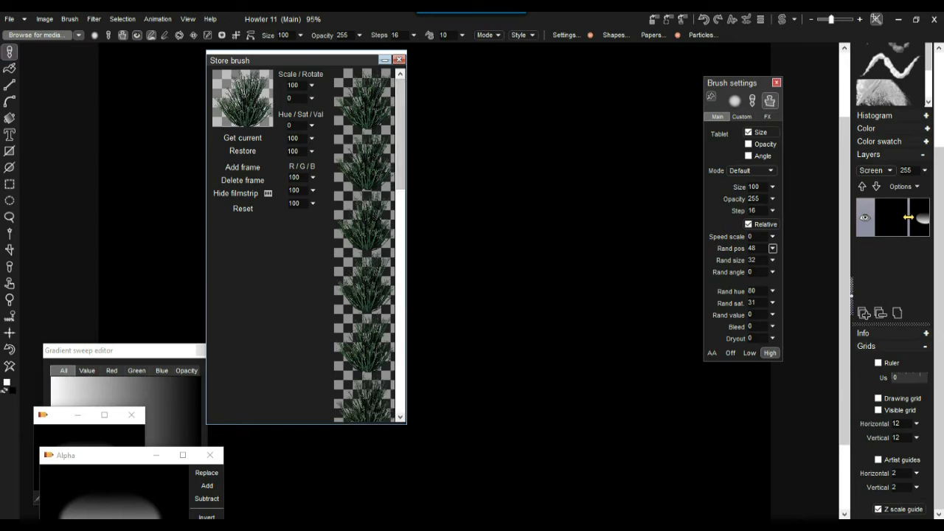
- Paint a short test stroke with the animated brush and move the Store brush window clear of the canvas center
drag(435, 235, 438, 276)
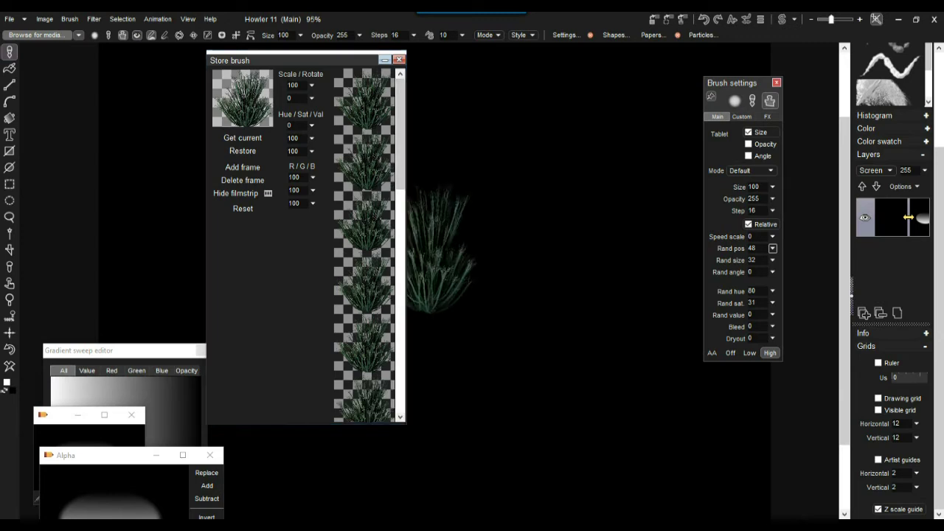
click(400, 259)
click(401, 347)
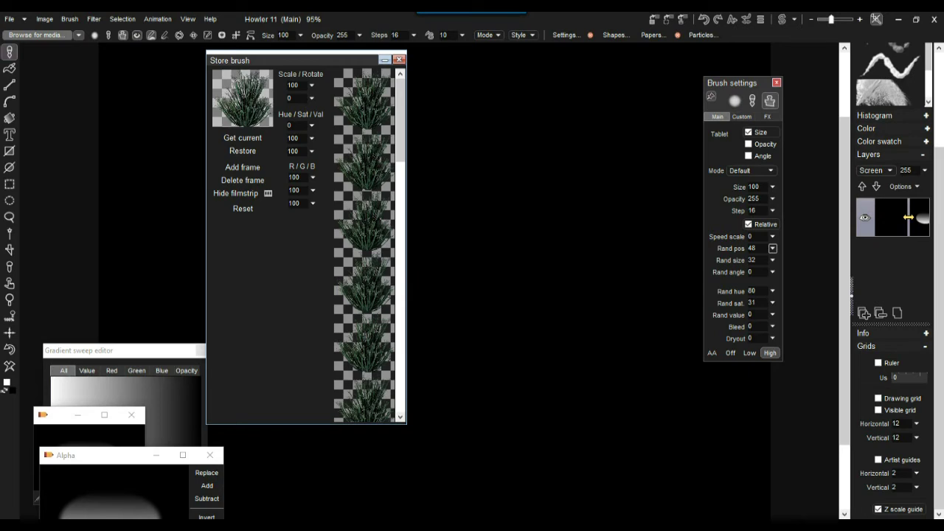
drag(295, 60, 264, 69)
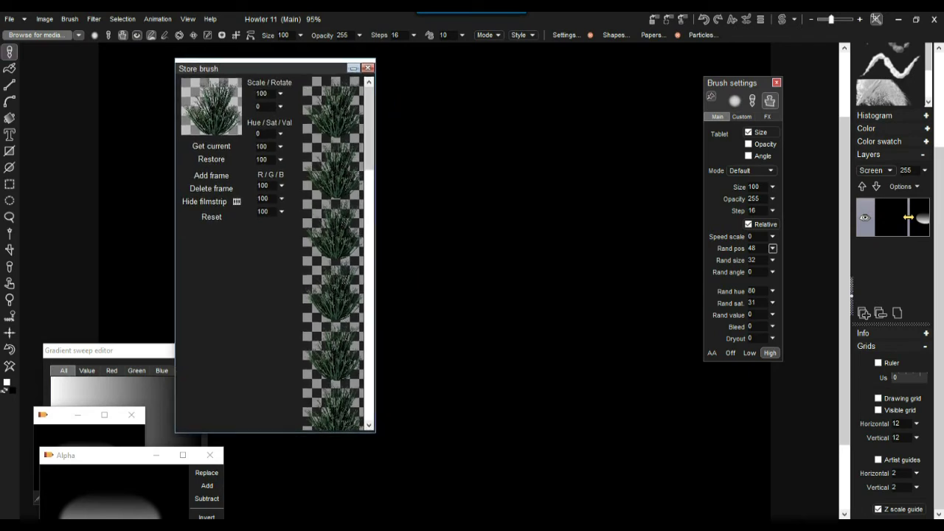
drag(398, 189, 399, 190)
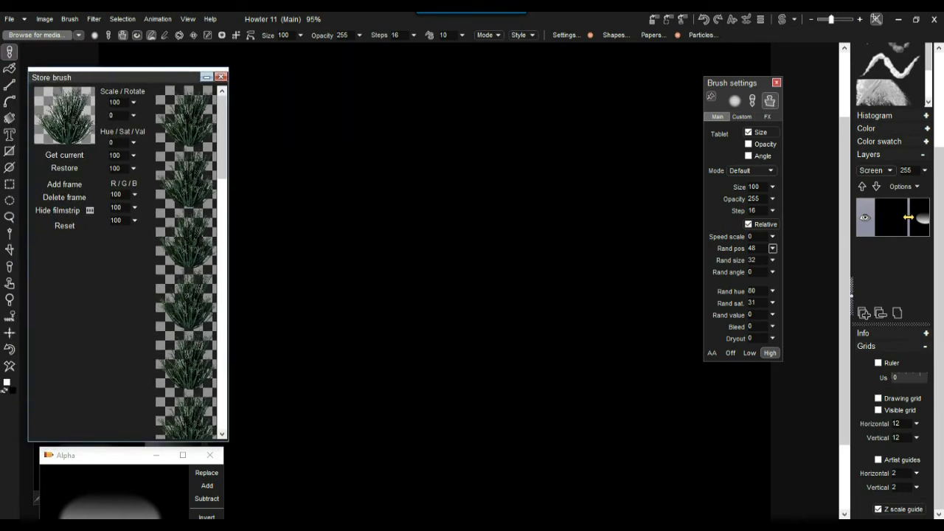
click(70, 19)
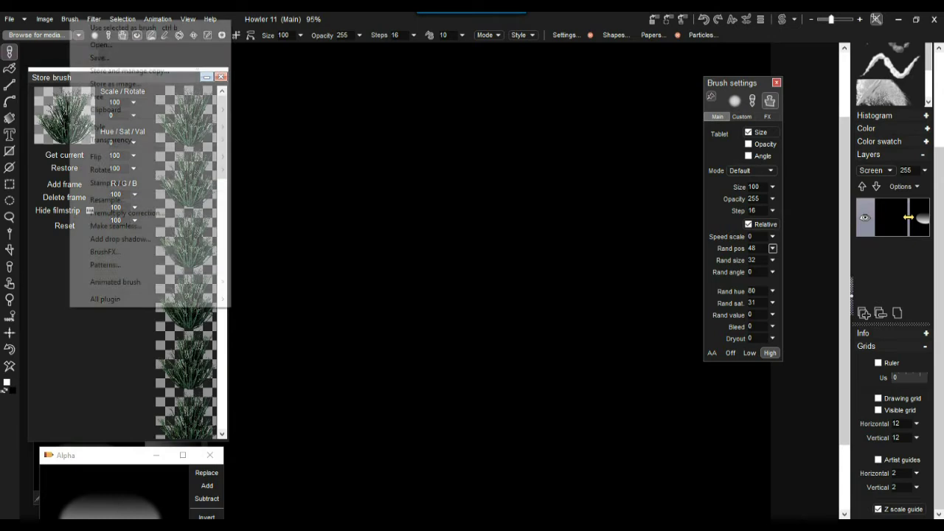
mouse_move(115, 282)
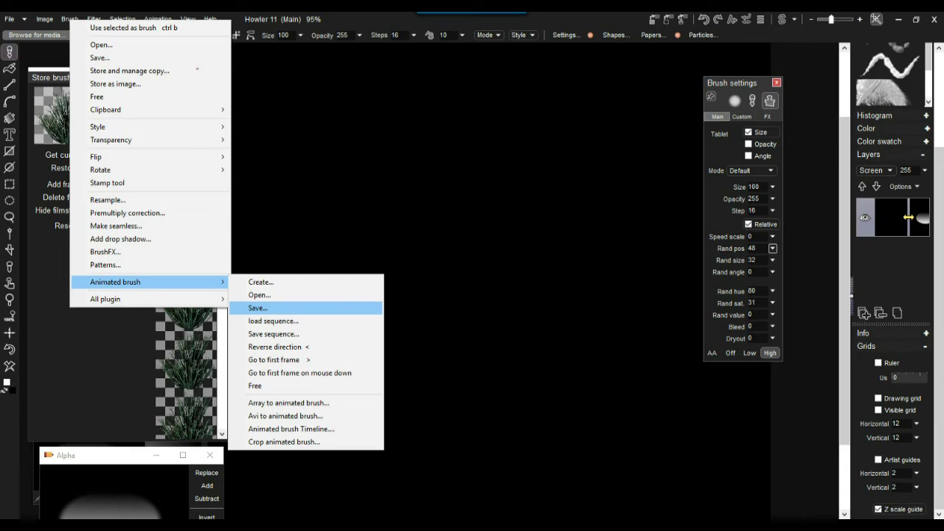
click(258, 308)
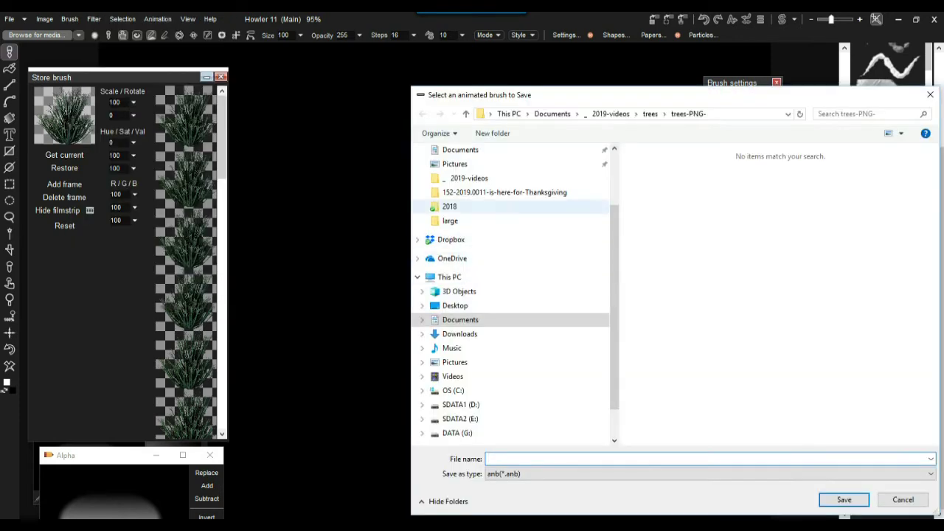
drag(620, 258, 446, 258)
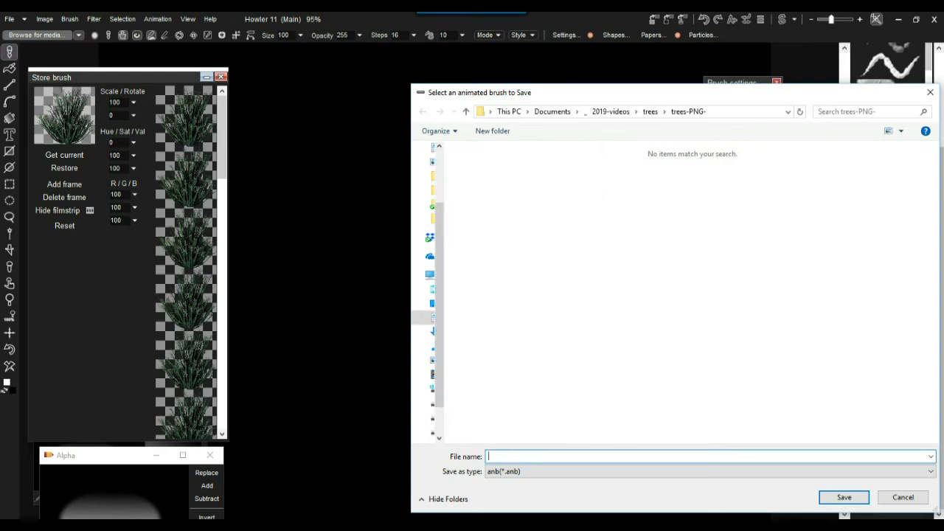
click(930, 92)
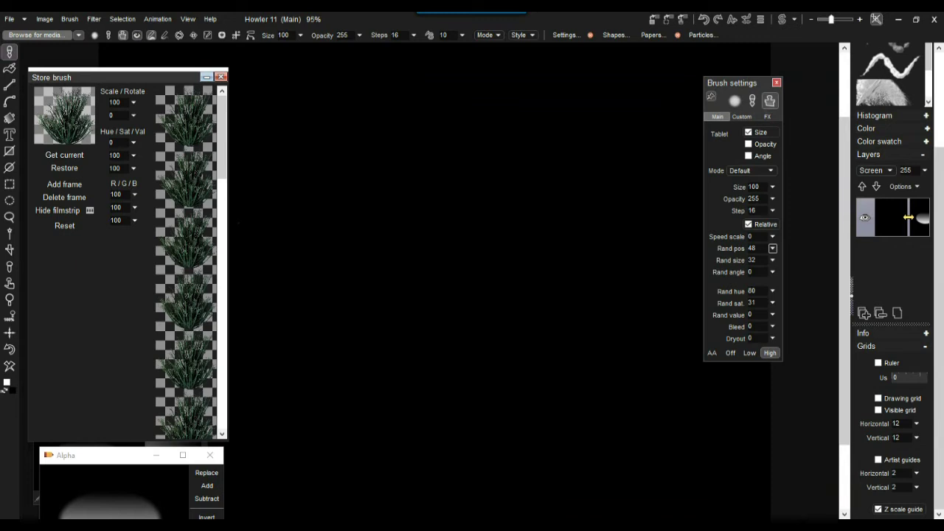
- Open the animated brush's timeline editor, place it beside the Store brush window and enlarge it
click(70, 19)
mouse_move(147, 284)
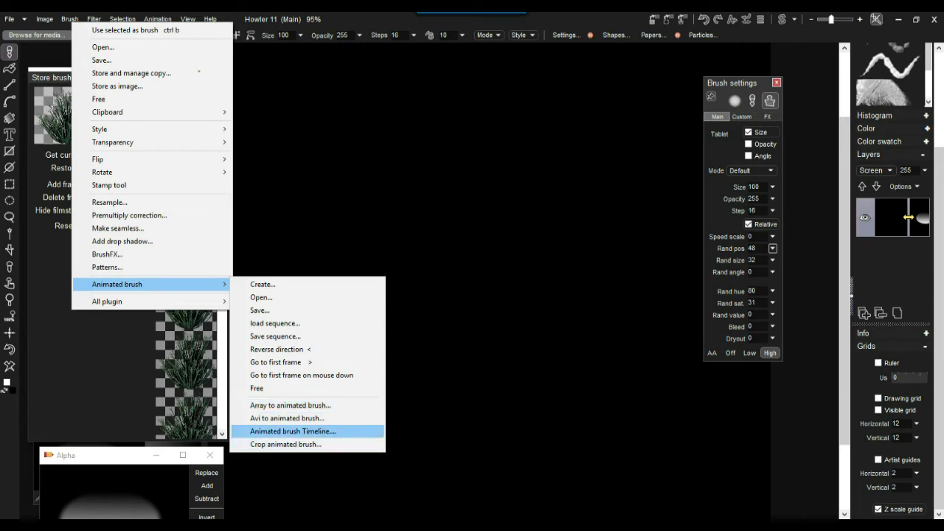
click(293, 431)
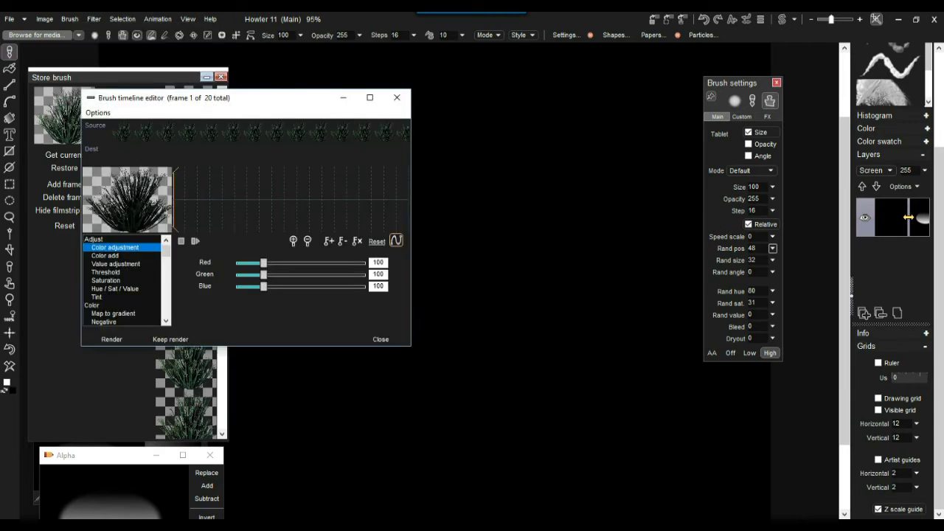
drag(250, 97, 464, 59)
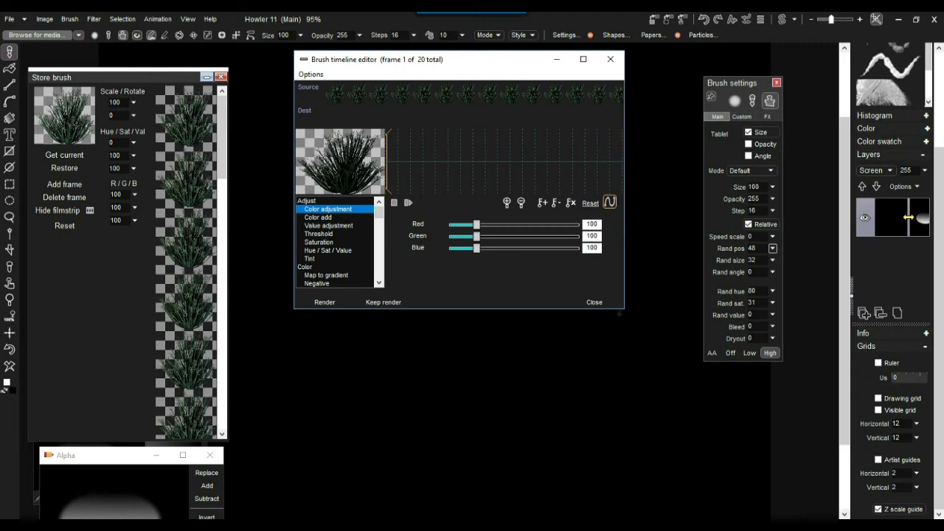
drag(619, 313, 693, 456)
drag(472, 59, 448, 57)
mouse_move(356, 247)
mouse_down()
mouse_move(355, 373)
mouse_move(355, 246)
mouse_up()
- Add a Color add keyframe at frame 8 of the brush timeline with Red -31, Green 39 and Blue 54
mouse_move(427, 159)
mouse_down()
mouse_move(656, 160)
mouse_move(363, 159)
mouse_up()
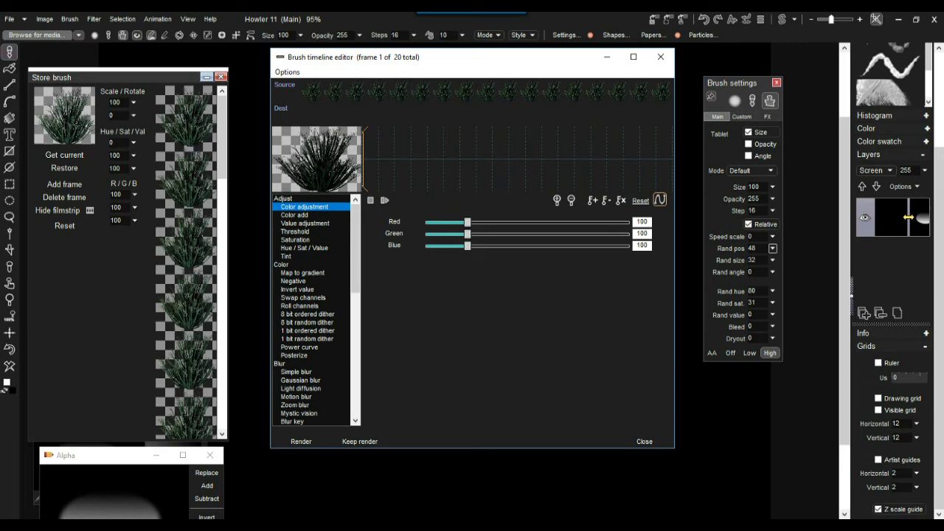
click(294, 215)
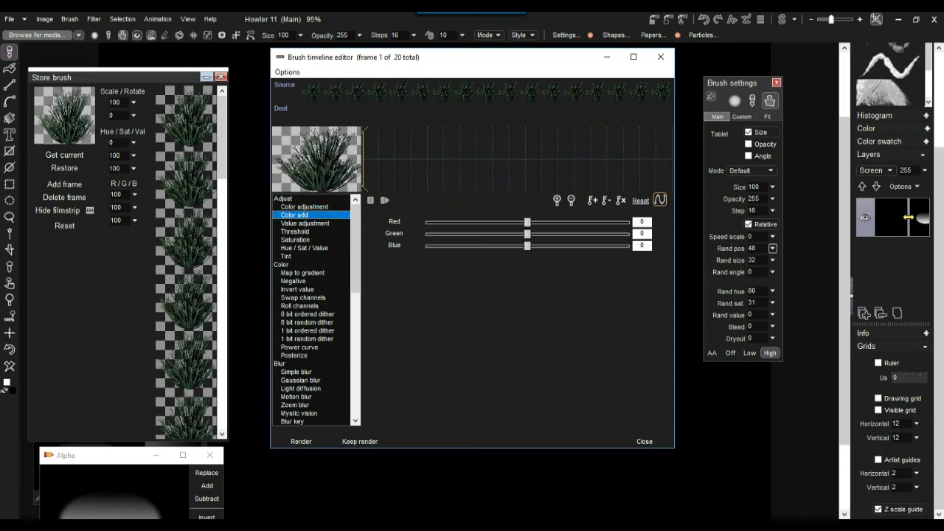
drag(526, 222, 546, 222)
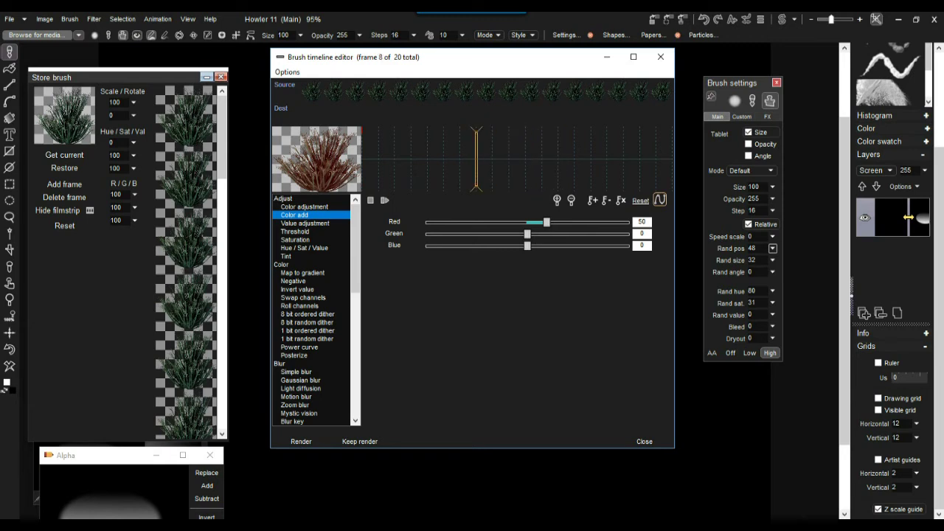
mouse_move(527, 234)
mouse_down()
mouse_move(559, 246)
mouse_move(534, 222)
mouse_move(515, 222)
mouse_move(542, 234)
mouse_up()
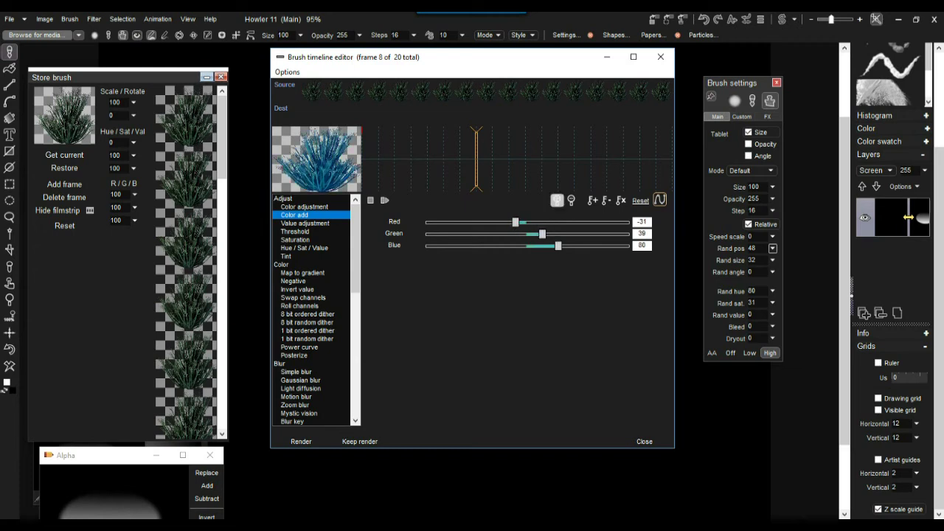
drag(558, 246, 548, 246)
click(592, 200)
- Add a Color add keyframe at frame 14 of the brush timeline with Red 65, Green 88 and Blue -66
drag(475, 159, 639, 159)
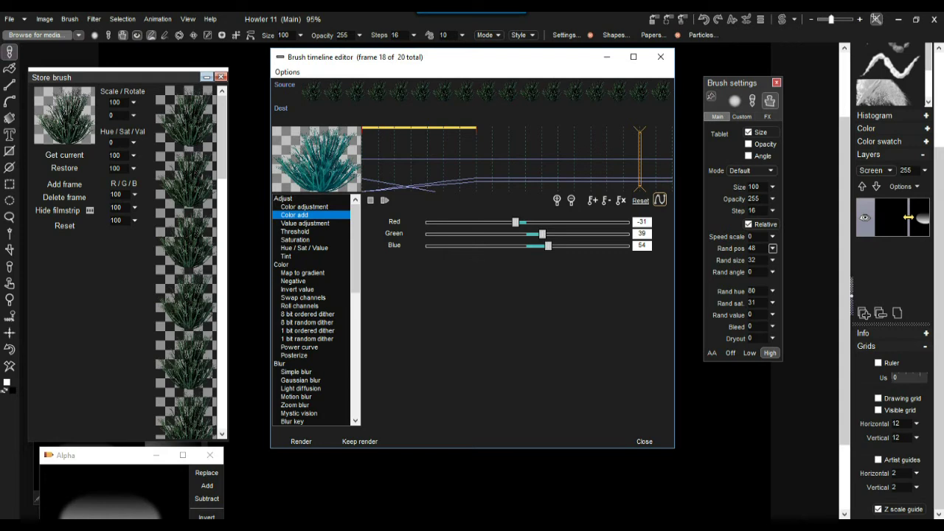
mouse_move(640, 159)
mouse_down()
mouse_move(558, 159)
mouse_move(591, 159)
mouse_move(575, 158)
mouse_up()
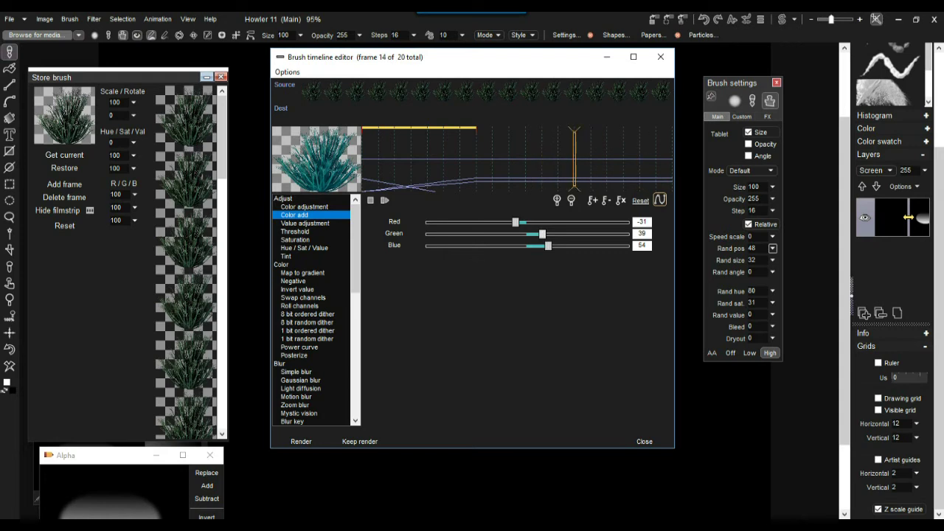
mouse_move(542, 234)
mouse_down()
mouse_move(561, 234)
mouse_move(502, 246)
mouse_move(488, 222)
mouse_move(564, 221)
mouse_move(552, 222)
mouse_up()
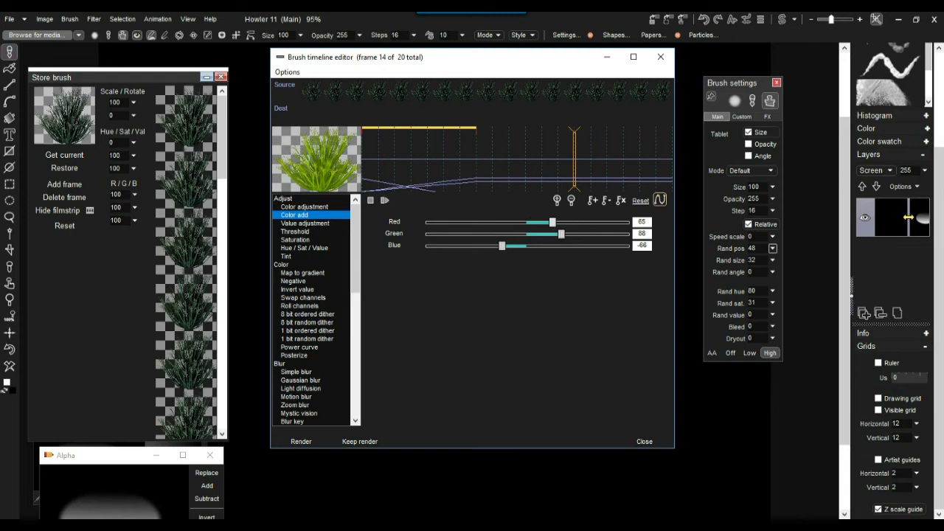
click(592, 200)
- Reset the Color add values at frame 20 and add a keyframe there with Red 64, Green 62 and Blue 67
drag(654, 166, 670, 166)
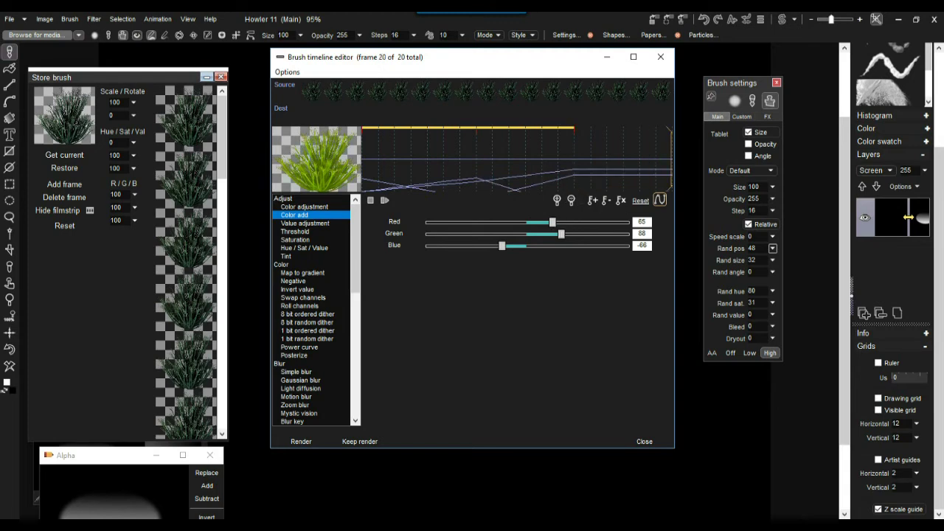
click(640, 199)
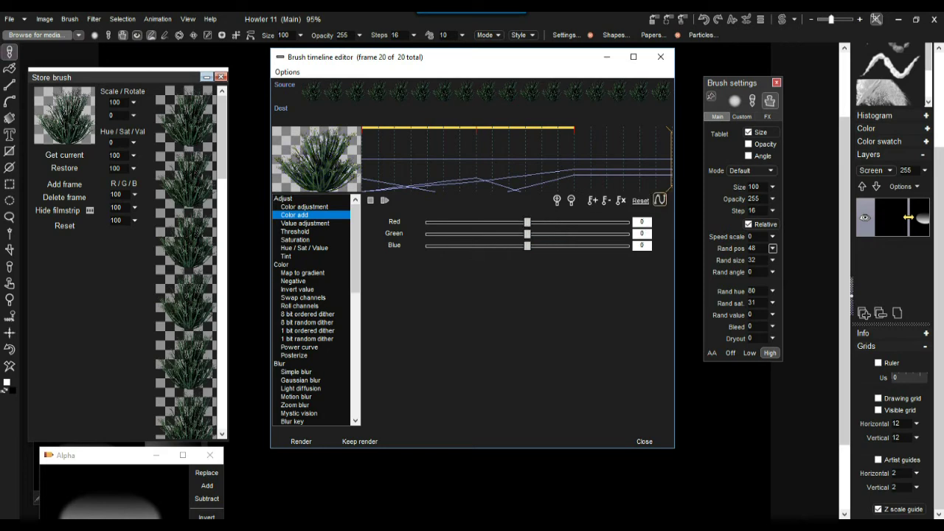
drag(526, 222, 553, 246)
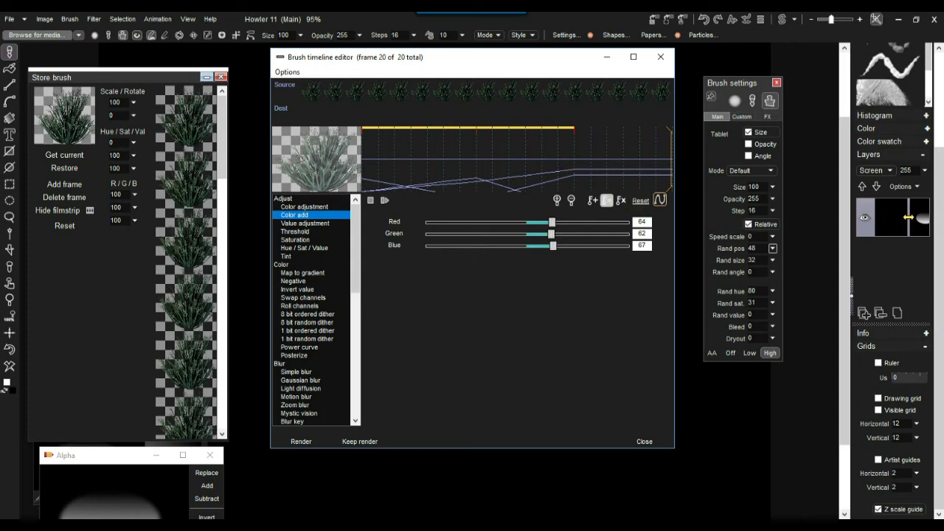
click(594, 200)
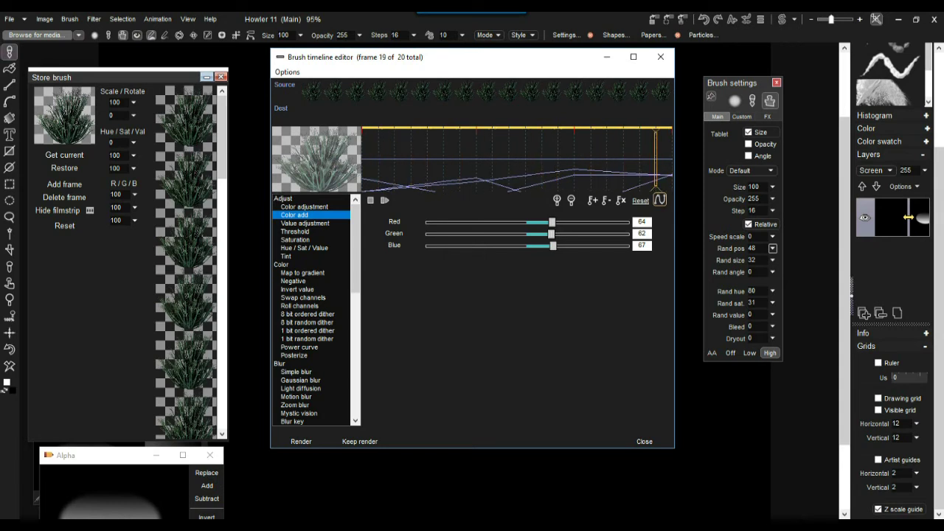
- Render the color changes, use the Dest frames as the brush and keep the render as the new source
click(301, 442)
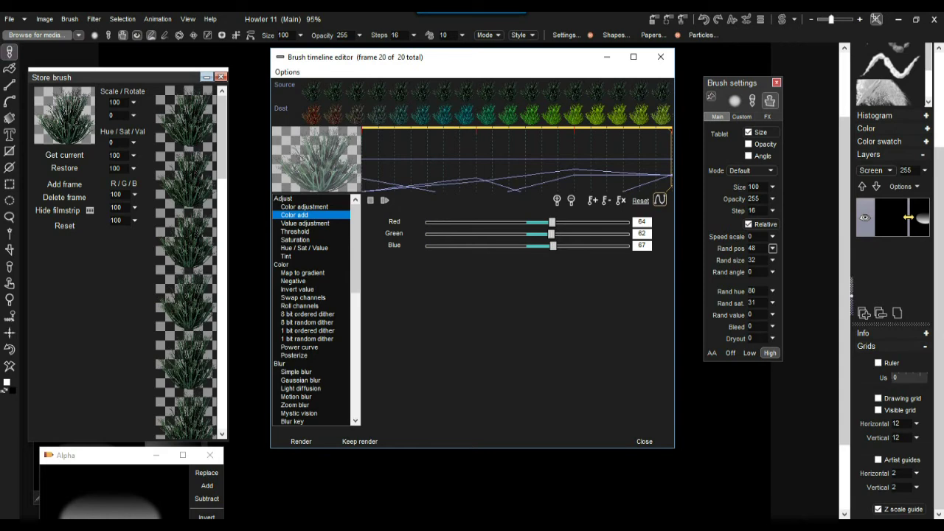
click(287, 72)
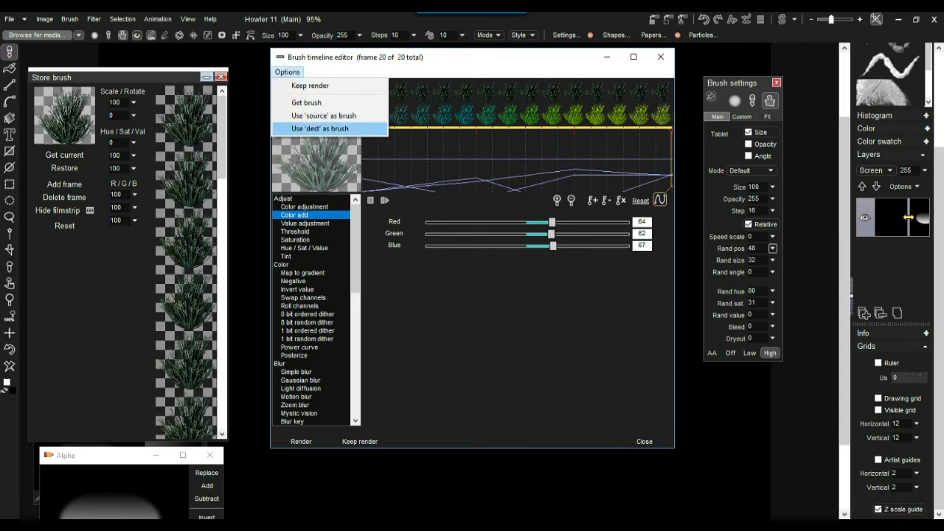
click(320, 129)
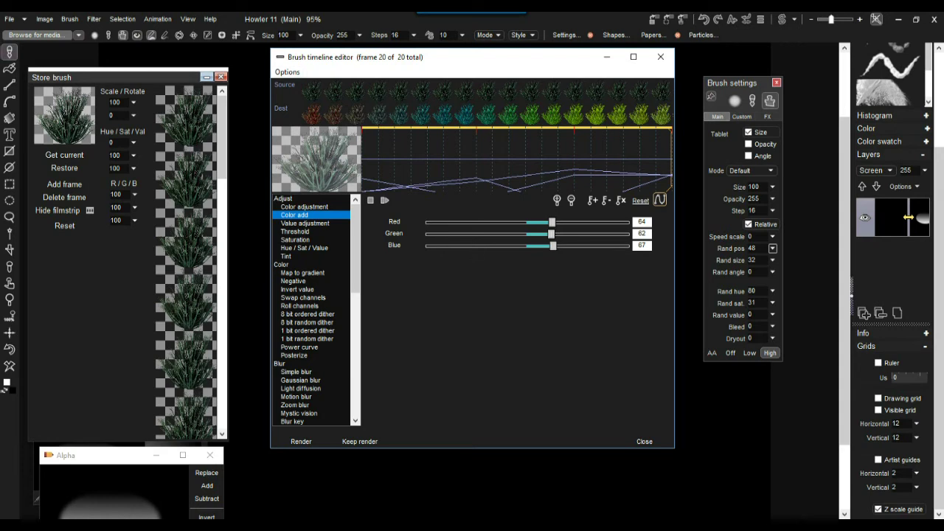
click(287, 72)
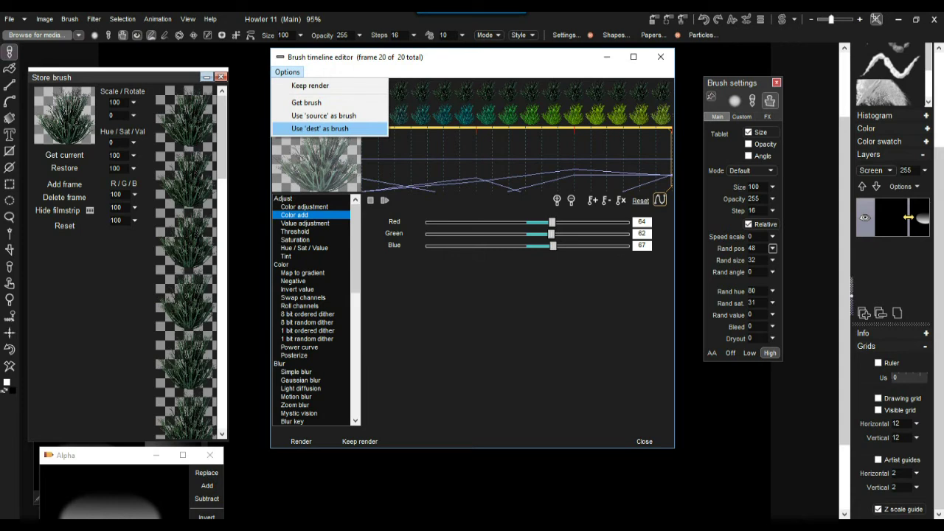
click(310, 85)
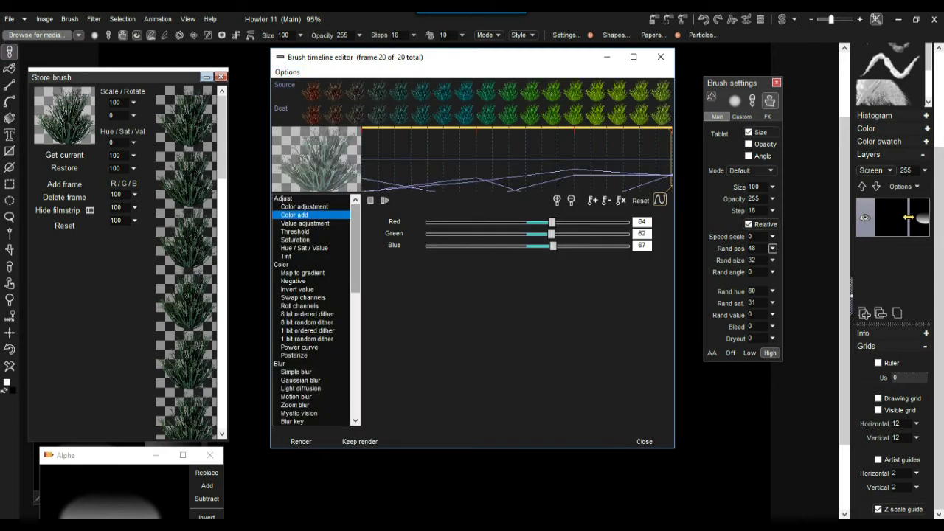
- Select the Color emboss filter and add a keyframe at frame 6 with Emboss set to 0
drag(355, 249, 355, 263)
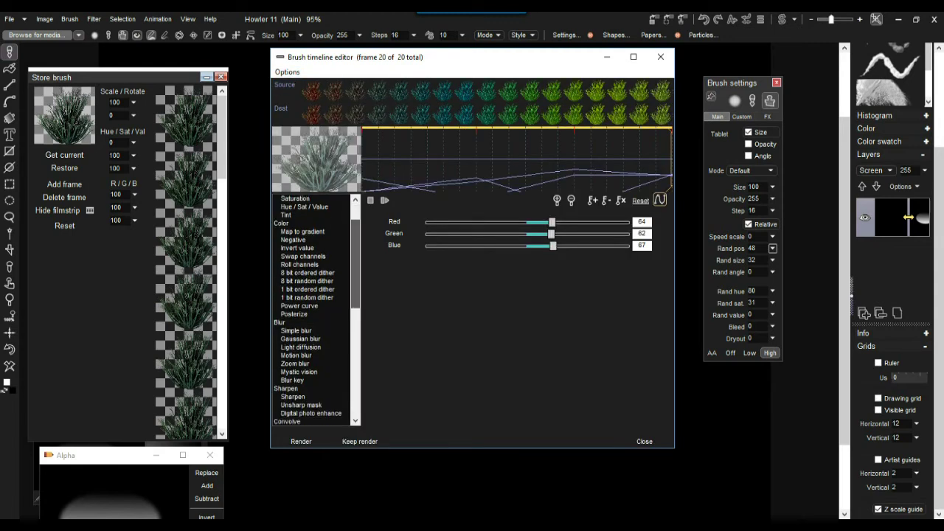
scroll(316, 310, down, 3)
scroll(316, 310, down, 2)
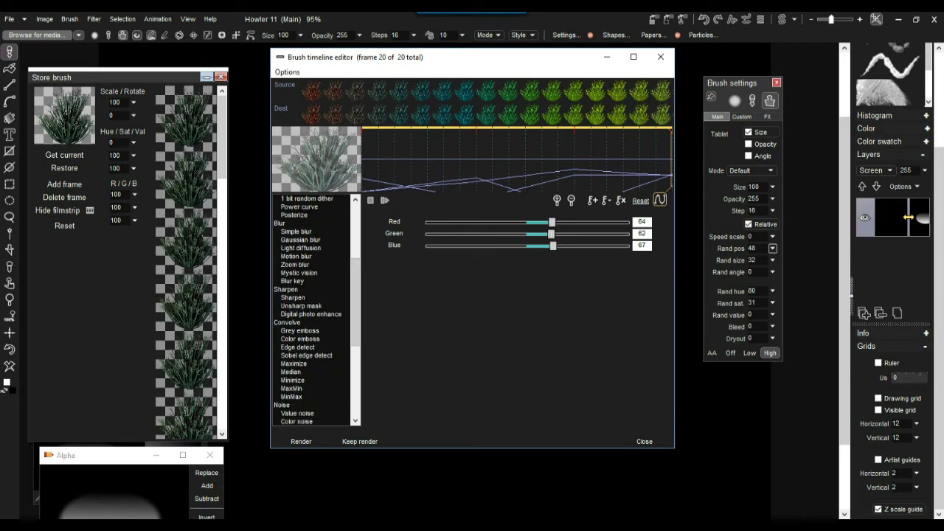
click(301, 340)
mouse_move(626, 221)
mouse_down()
mouse_move(447, 221)
mouse_move(625, 221)
mouse_move(615, 221)
mouse_up()
drag(550, 222, 429, 222)
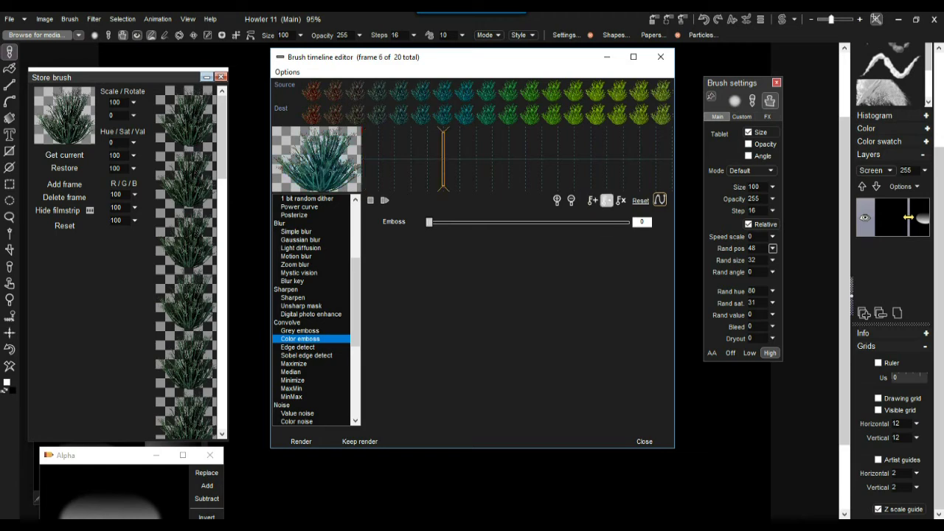
click(593, 200)
- Add a Color emboss keyframe with Emboss 255 at about frame 16 and render the brush frames
click(607, 163)
drag(429, 221, 627, 222)
click(592, 201)
drag(654, 162, 670, 162)
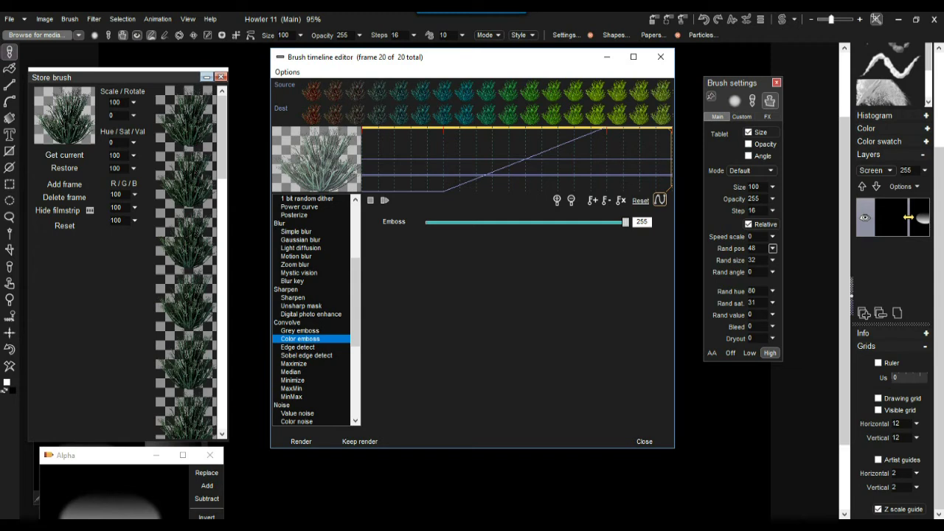
click(301, 441)
- Browse the remaining timeline filters, previewing those from Edge detect to Minimize on the brush
drag(356, 303, 356, 319)
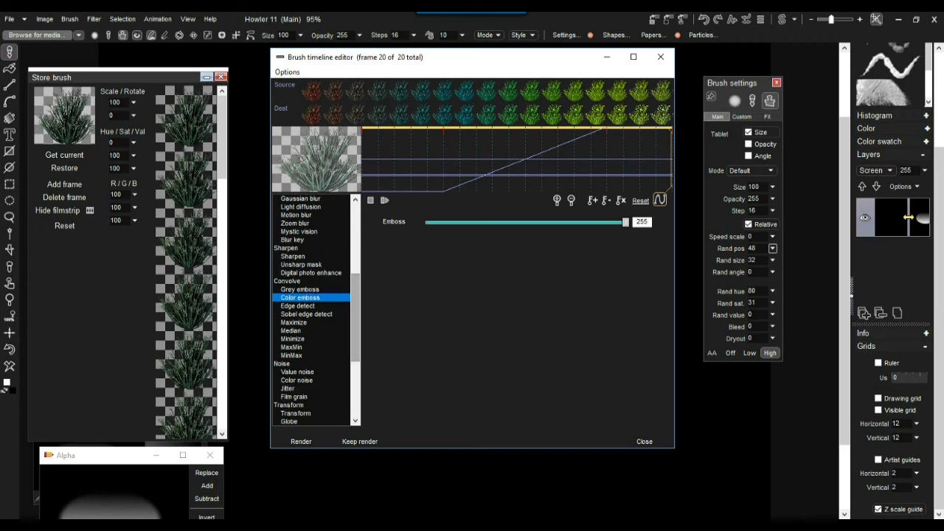
click(298, 306)
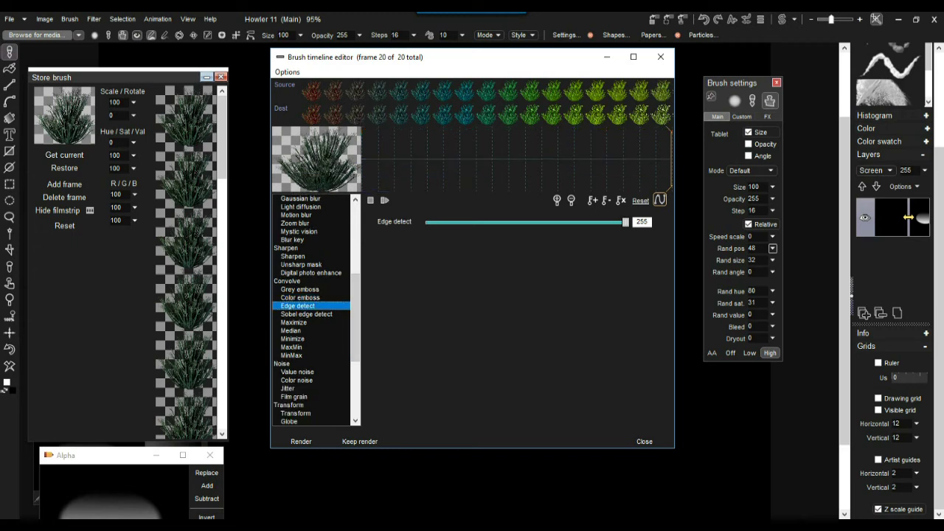
key(Down)
key(Down)
key(Down)
key(Down)
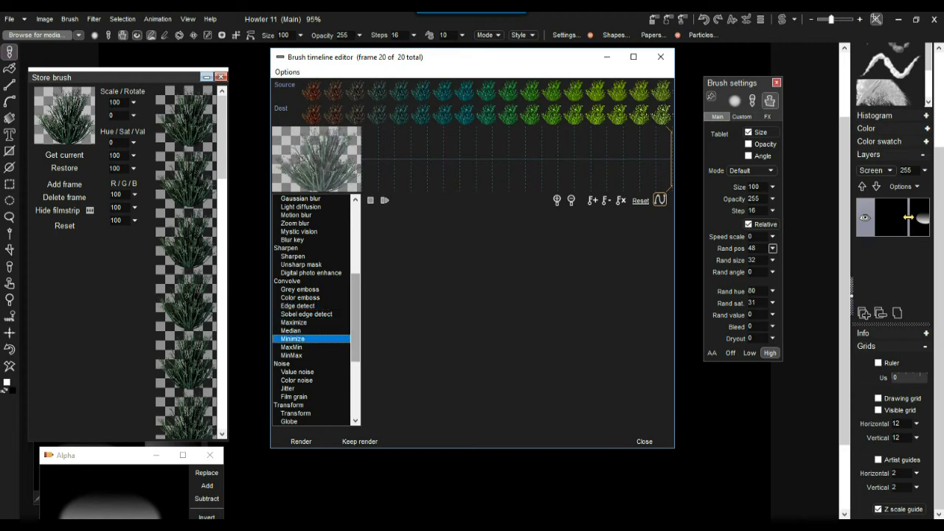
drag(356, 318, 355, 373)
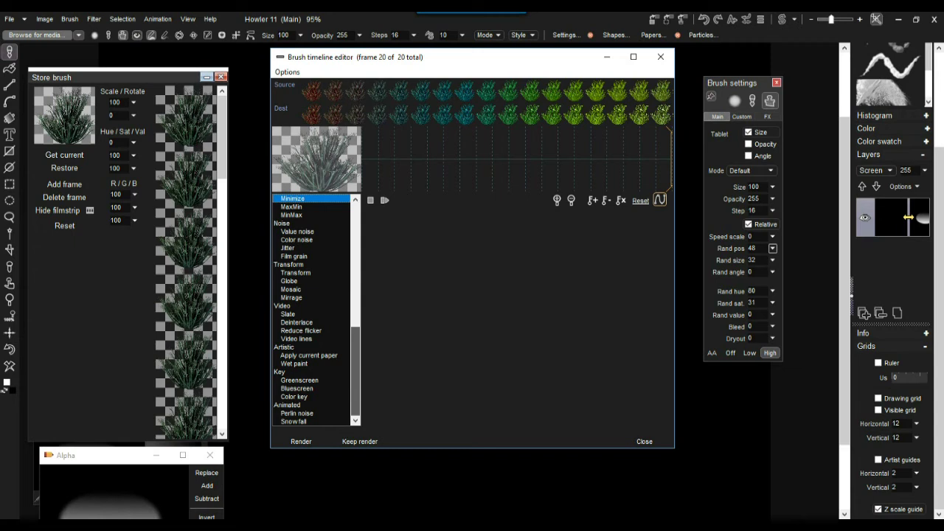
scroll(316, 310, up, 6)
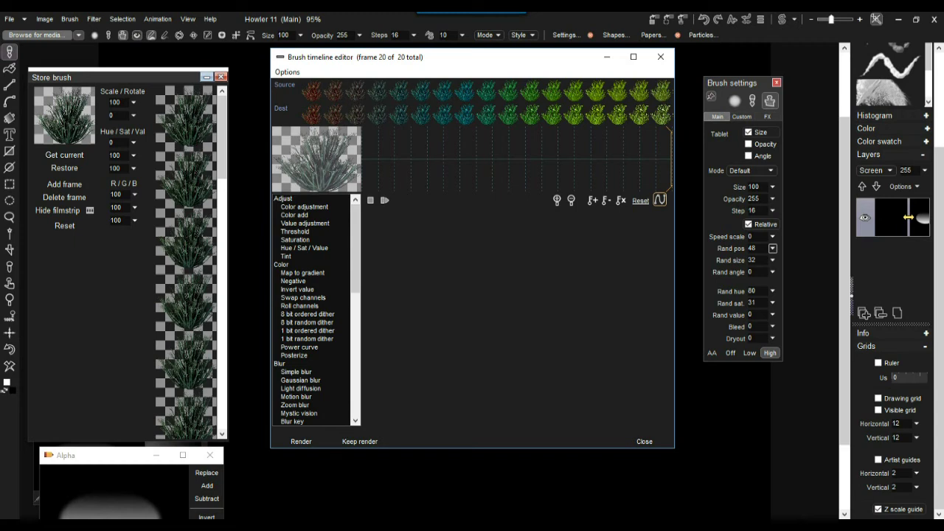
- Use the rendered Dest frames as the brush and store a managed copy, placing its Store brush window beside the first one
click(287, 72)
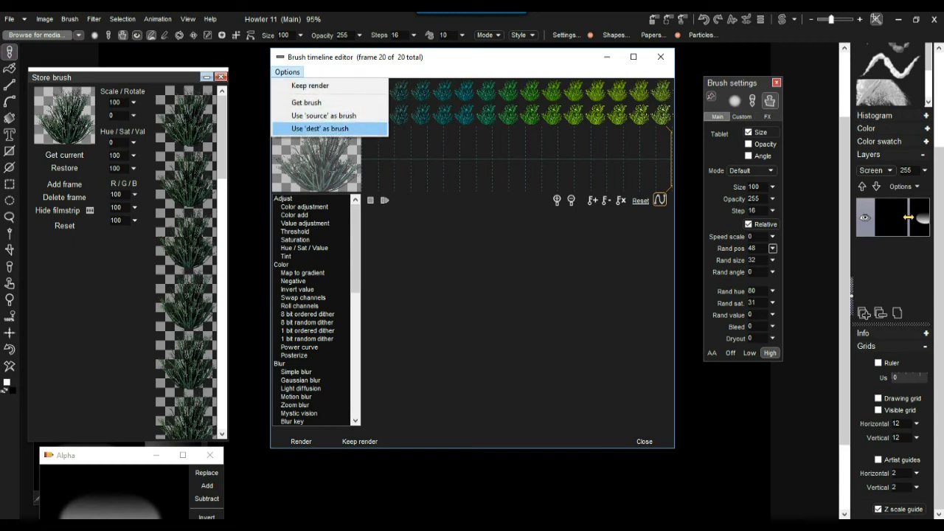
click(320, 129)
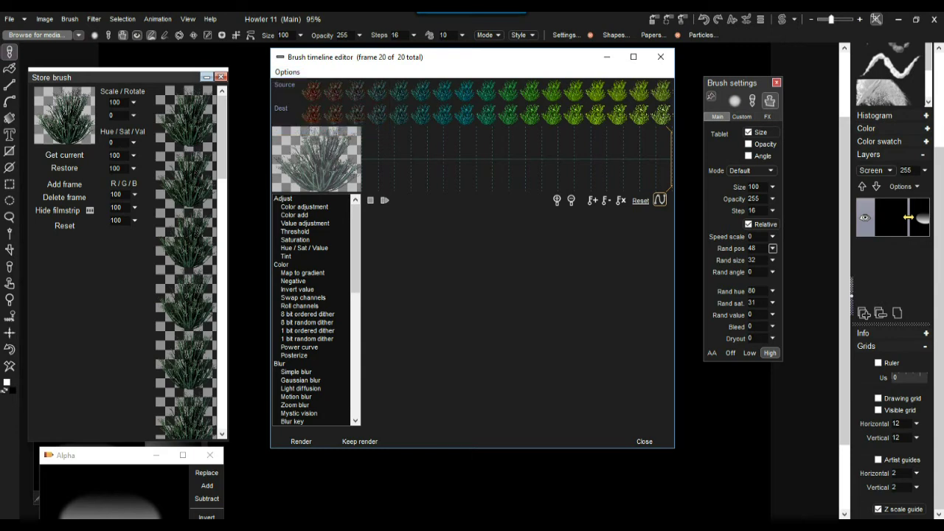
click(69, 18)
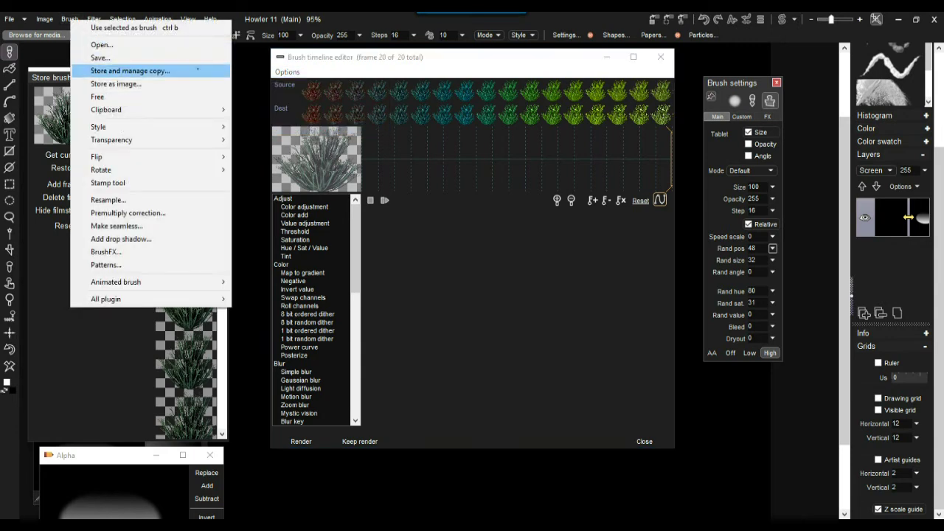
click(198, 70)
drag(74, 433, 284, 70)
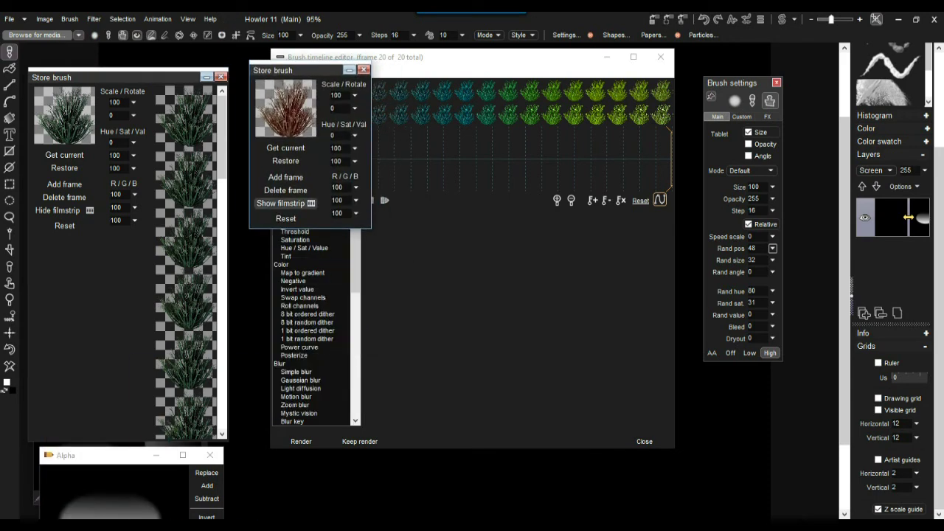
- Show the new stored brush's filmstrip, enlarge its window and look through the colored frames next to the original ones
click(284, 203)
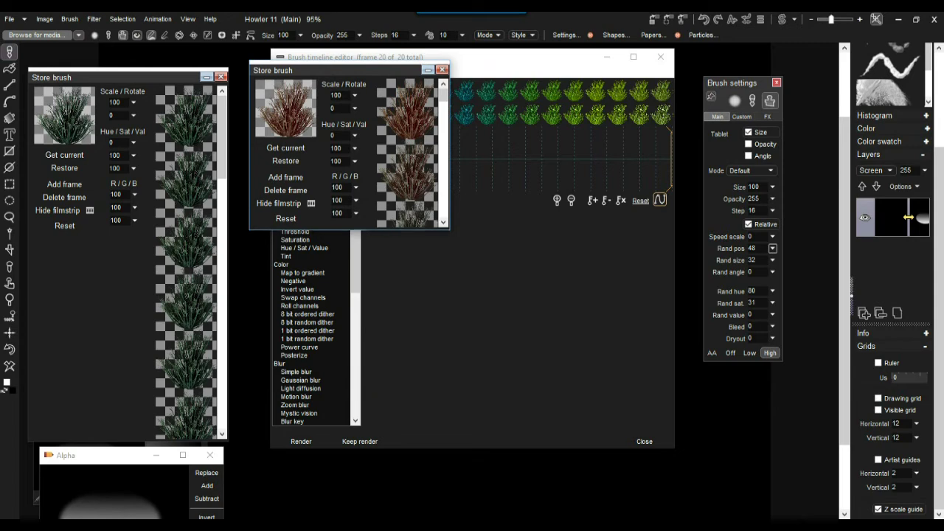
drag(332, 509, 332, 510)
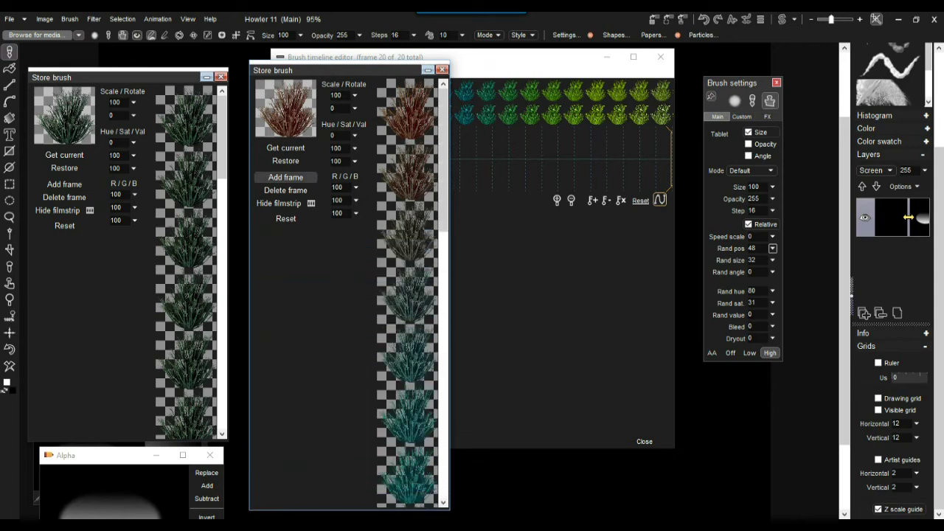
mouse_move(118, 76)
mouse_down()
mouse_move(141, 54)
mouse_move(134, 67)
mouse_up()
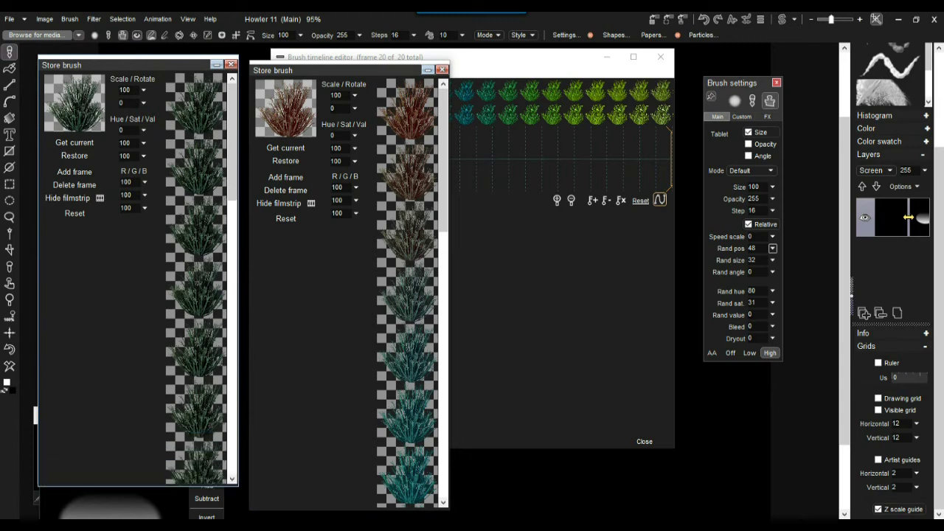
mouse_move(443, 158)
mouse_down()
mouse_move(444, 425)
mouse_move(444, 158)
mouse_move(444, 424)
mouse_move(443, 179)
mouse_up()
scroll(409, 295, down, 5)
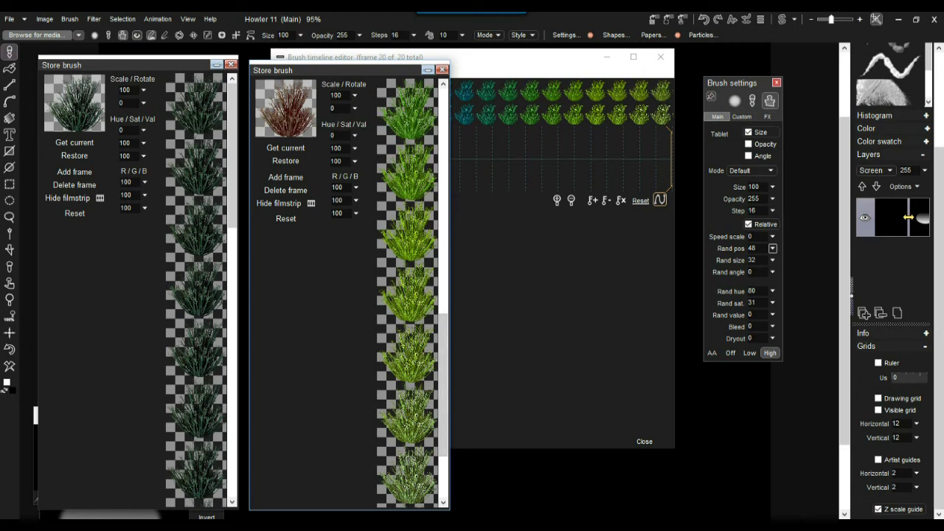
- Close the Brush timeline editor and move the new Store brush window over the original one, clear of the canvas
click(661, 57)
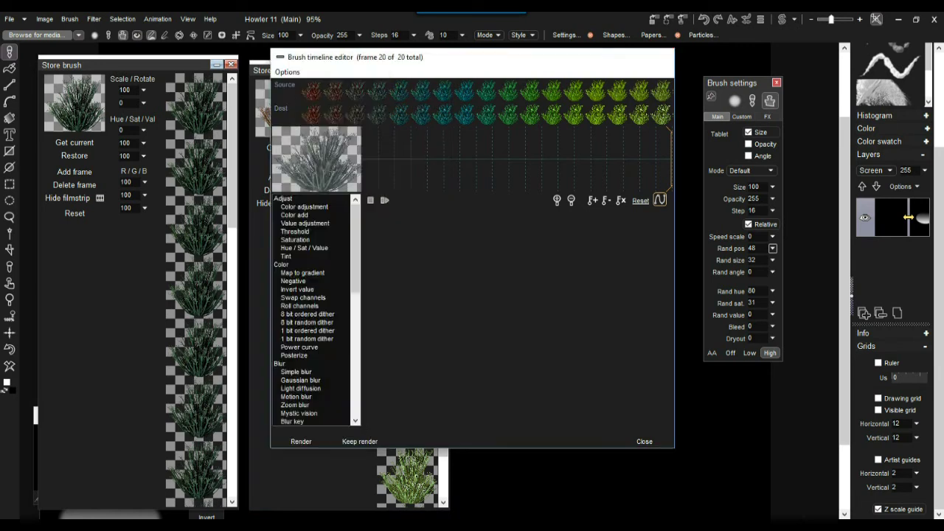
drag(310, 70, 115, 71)
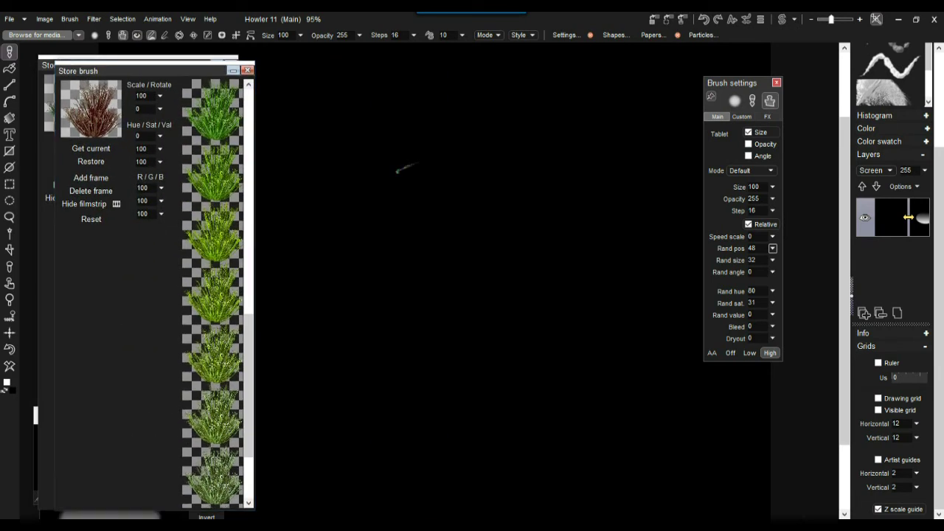
- Paint a test stroke of the colored bush brush across the middle of the canvas
click(405, 167)
mouse_move(456, 384)
mouse_down()
mouse_move(503, 289)
mouse_move(436, 365)
mouse_move(379, 358)
mouse_up()
- Turn off the Z scale guide, clear the canvas and cover it with overlapping strokes of the colored bush brush
click(879, 509)
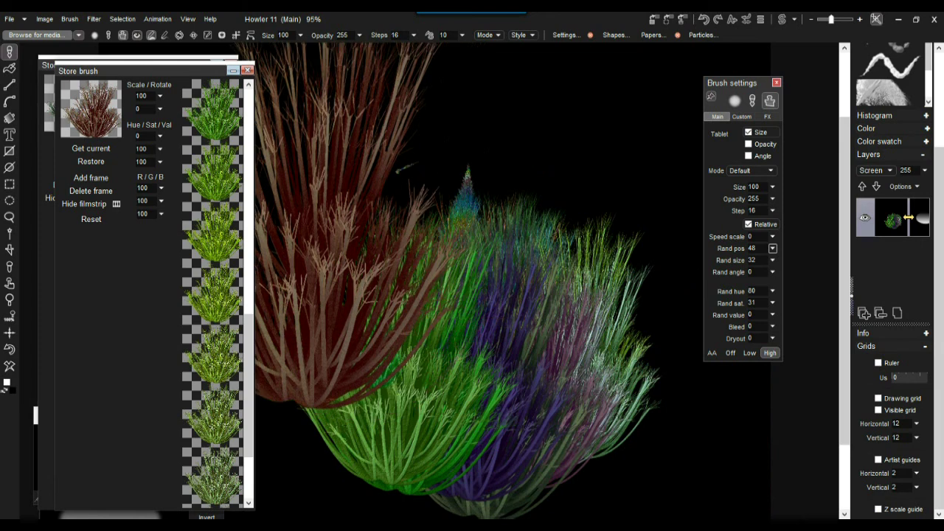
click(10, 366)
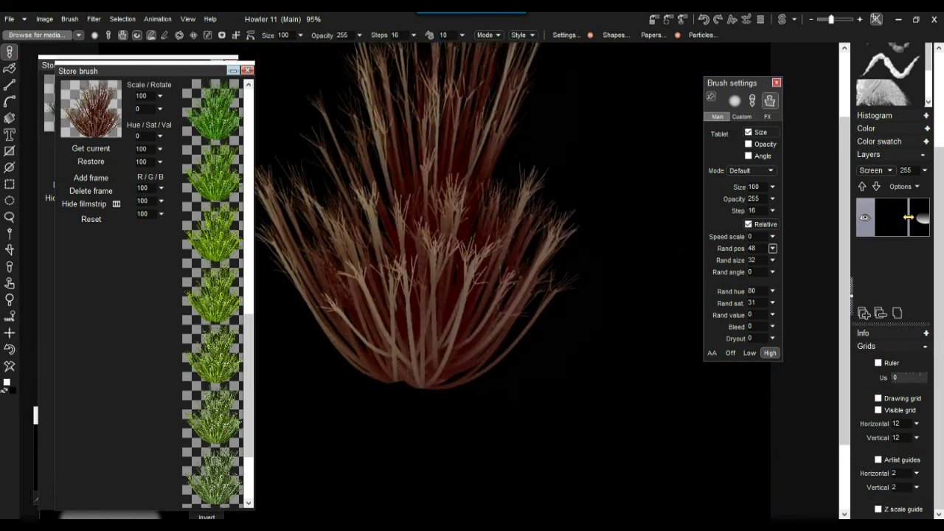
drag(353, 145, 570, 173)
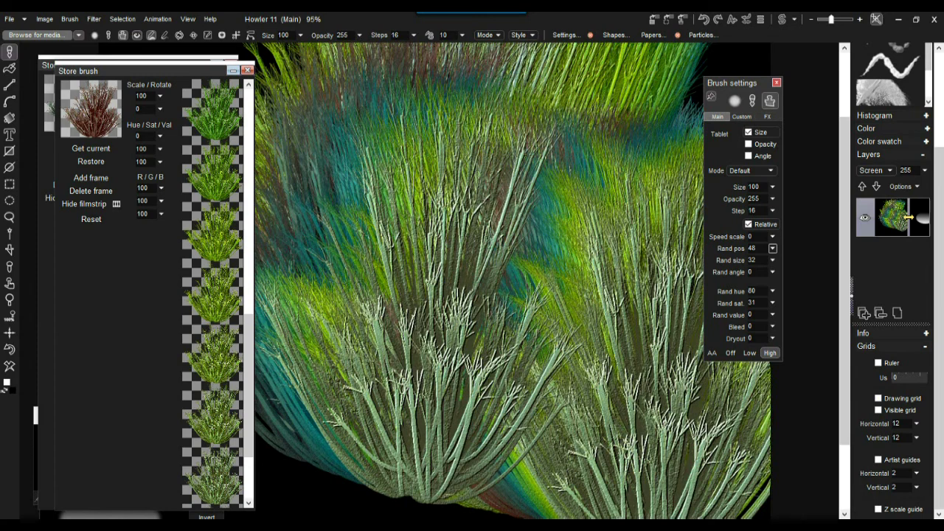
scroll(413, 291, up, 4)
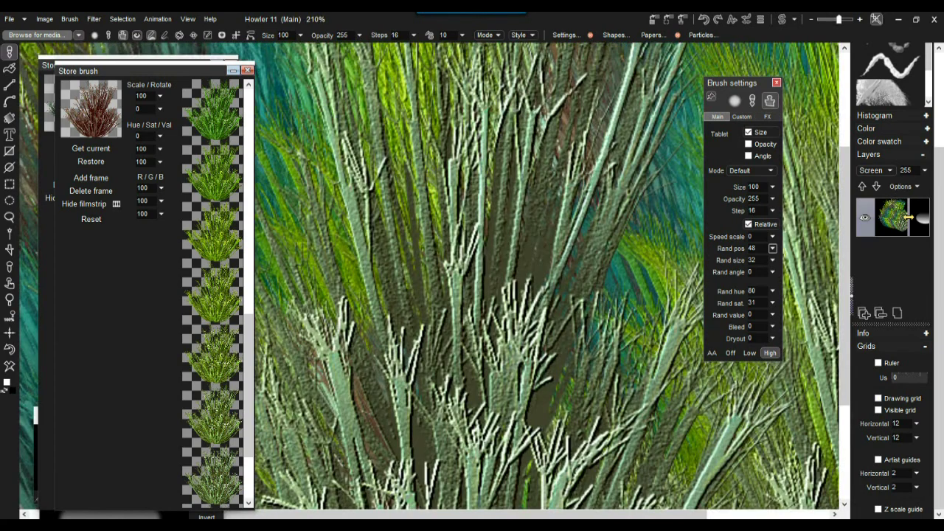
- Paint more overlapping strokes of the colored bush brush across the canvas and check the result at different magnifications
key(minus)
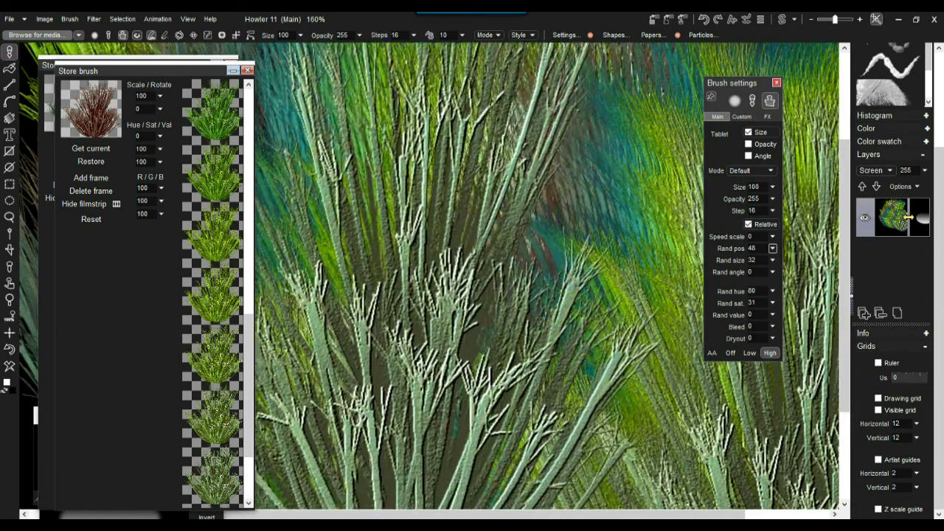
key(plus)
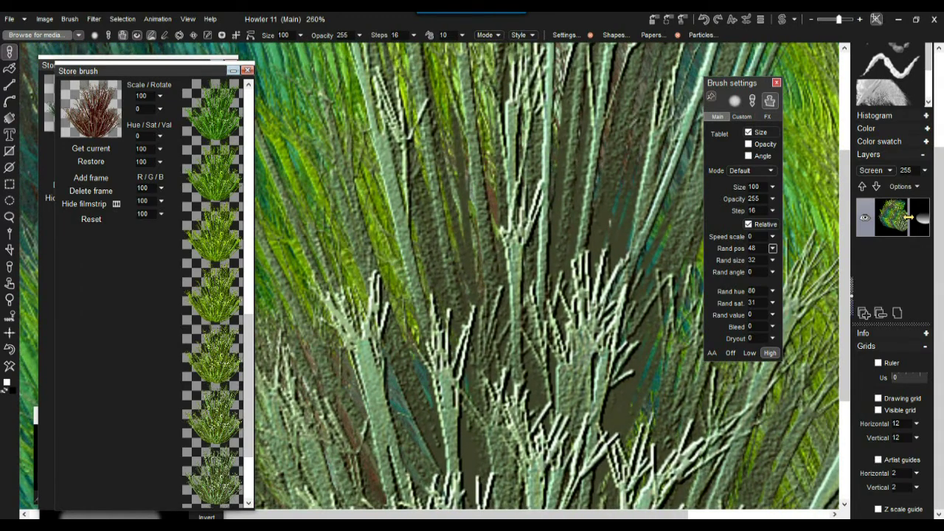
scroll(546, 276, down, 20)
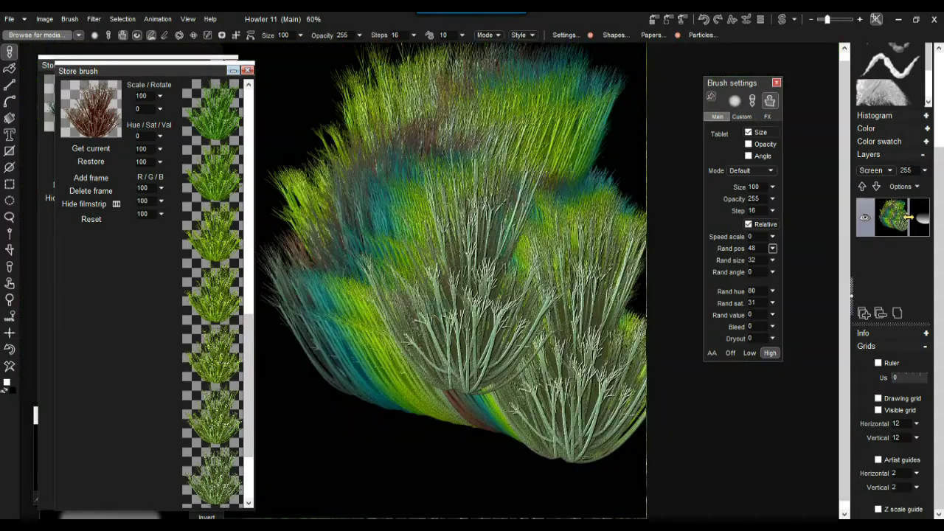
scroll(464, 302, up, 5)
drag(335, 258, 483, 295)
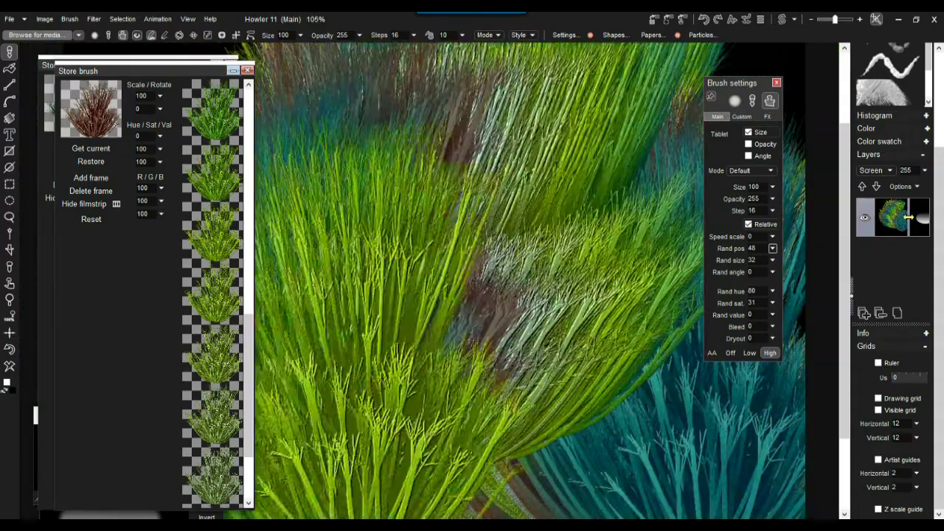
key(minus)
key(minus)
key(minus)
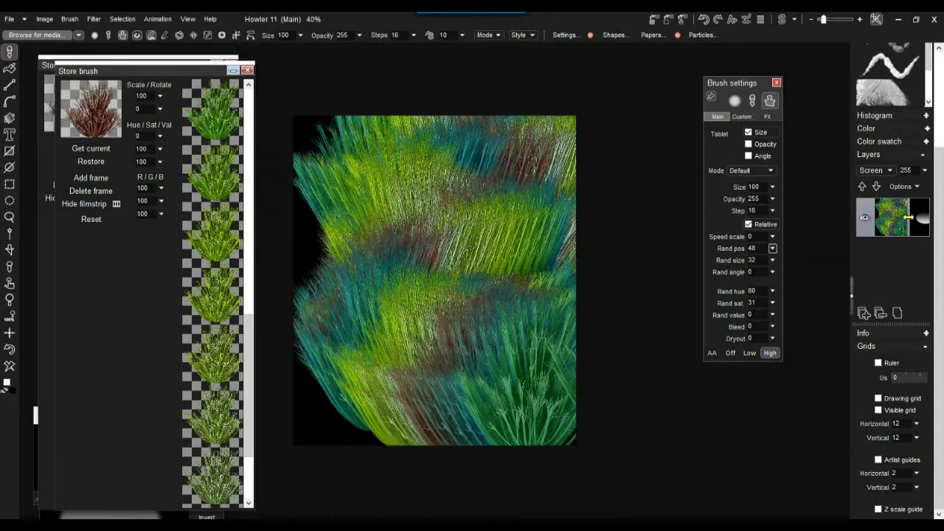
key(plus)
key(plus)
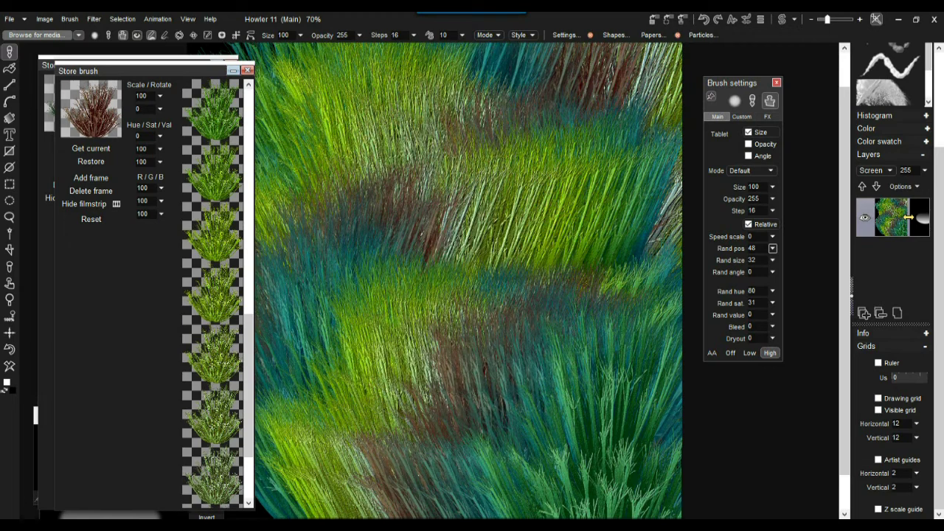
- Clear the canvas with the Z scale guide turned on and switch to the swap image
click(9, 366)
scroll(390, 289, down, 3)
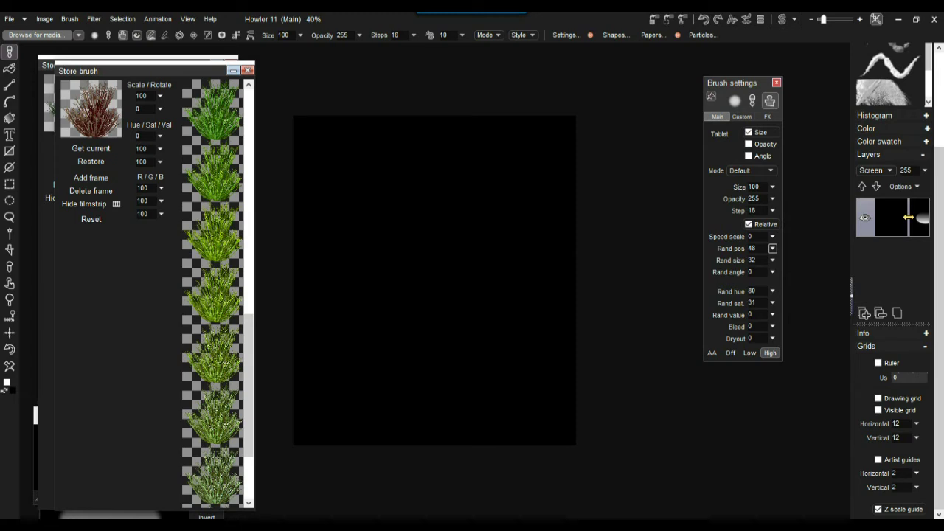
click(432, 332)
key(ctrl+z)
click(781, 19)
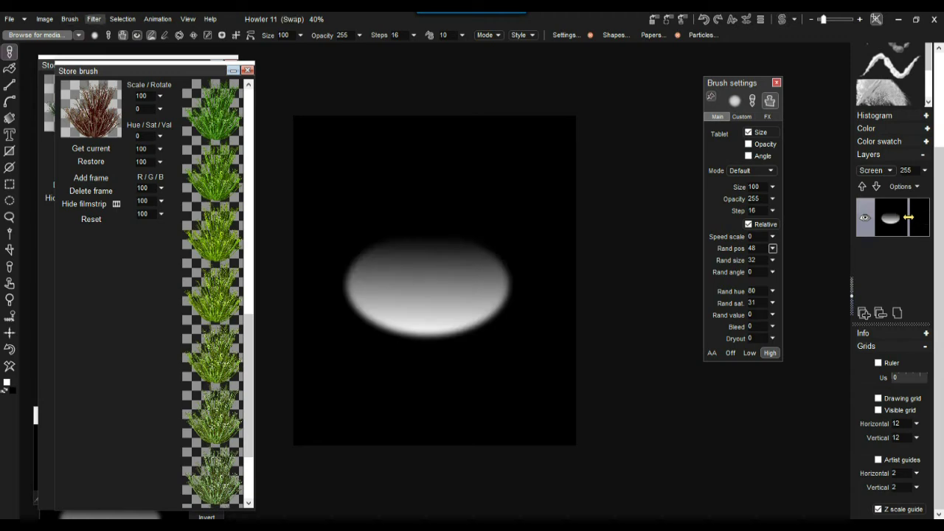
- Apply a Motion blur with a nearly vertical vector to the grey ellipse on the swap image
click(93, 19)
mouse_move(122, 71)
key(Right)
key(Down)
key(Down)
key(Down)
key(Down)
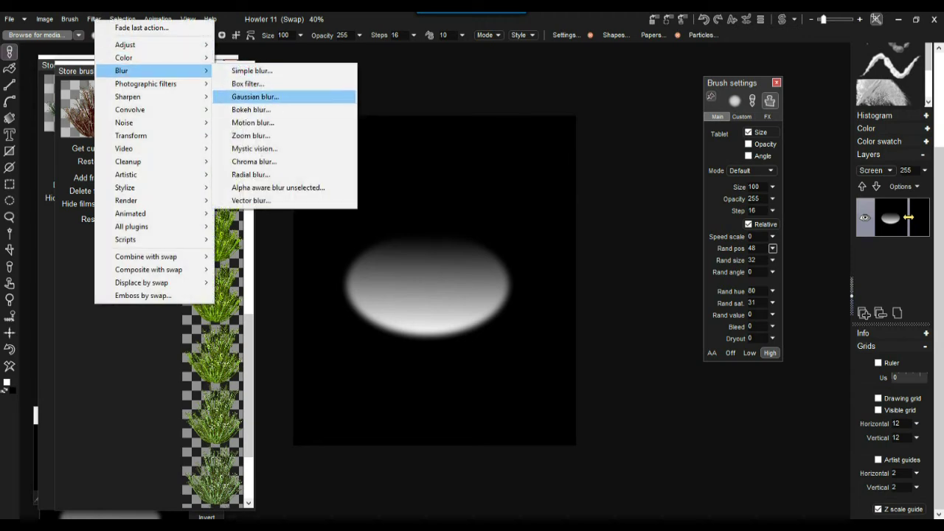
key(Return)
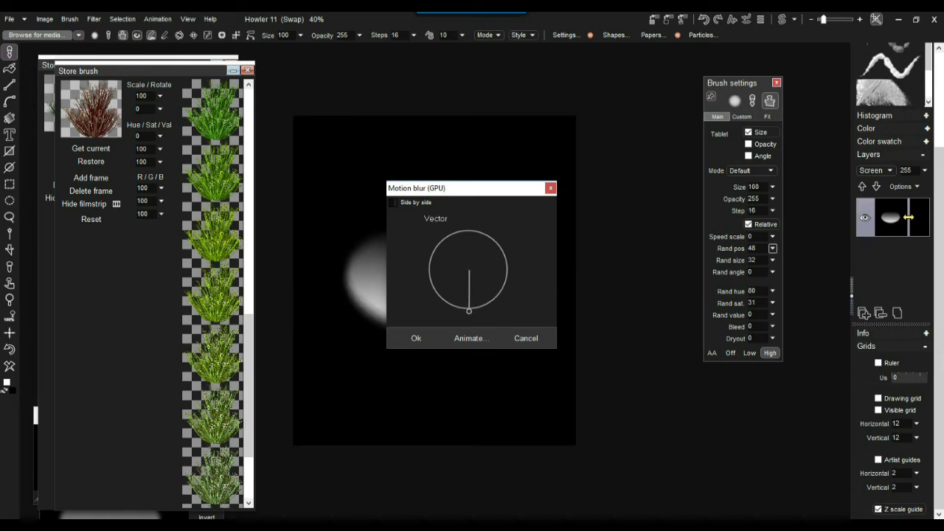
mouse_move(469, 311)
mouse_down()
mouse_move(465, 279)
mouse_move(468, 312)
mouse_up()
drag(469, 188, 635, 177)
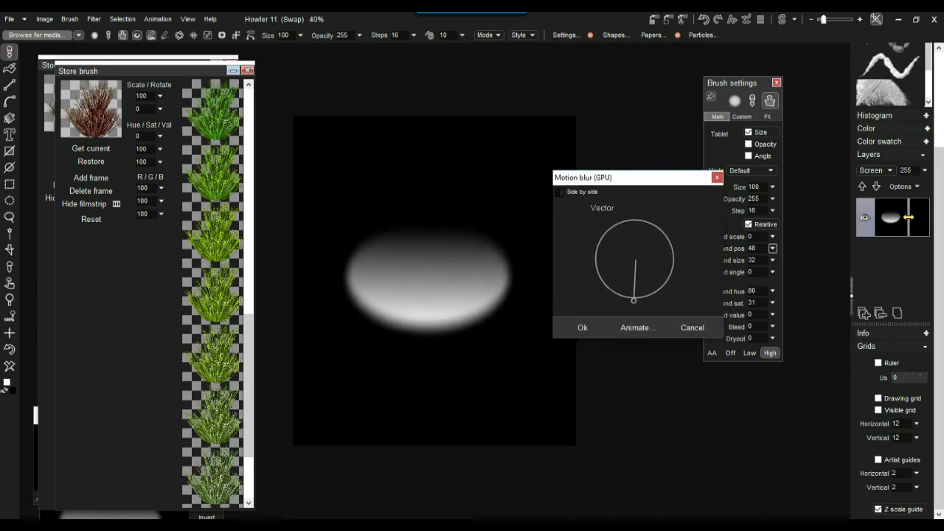
click(583, 327)
- Open the Radial blur filter for the softened ellipse on the swap image
click(94, 19)
key(Right)
key(Down)
key(Down)
key(Down)
key(Down)
key(Down)
key(Down)
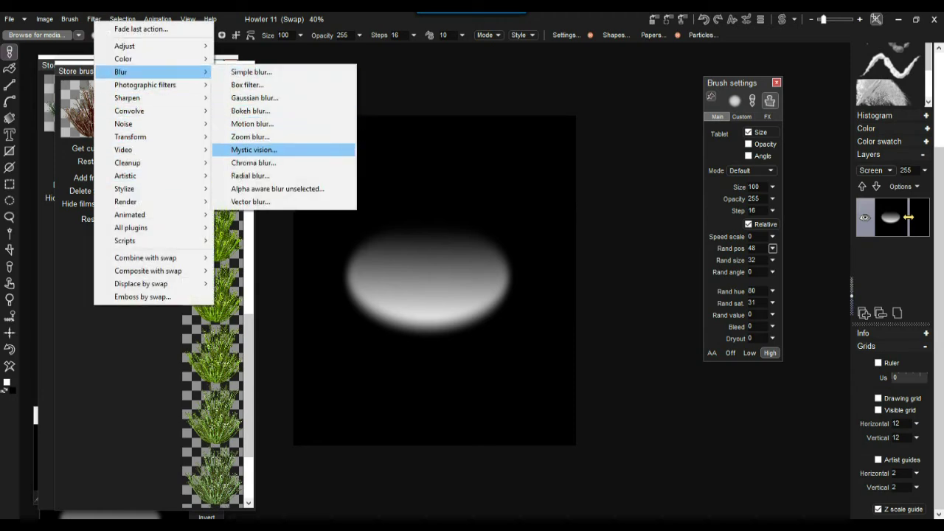
key(Down)
key(Down)
key(Down)
key(Up)
key(Return)
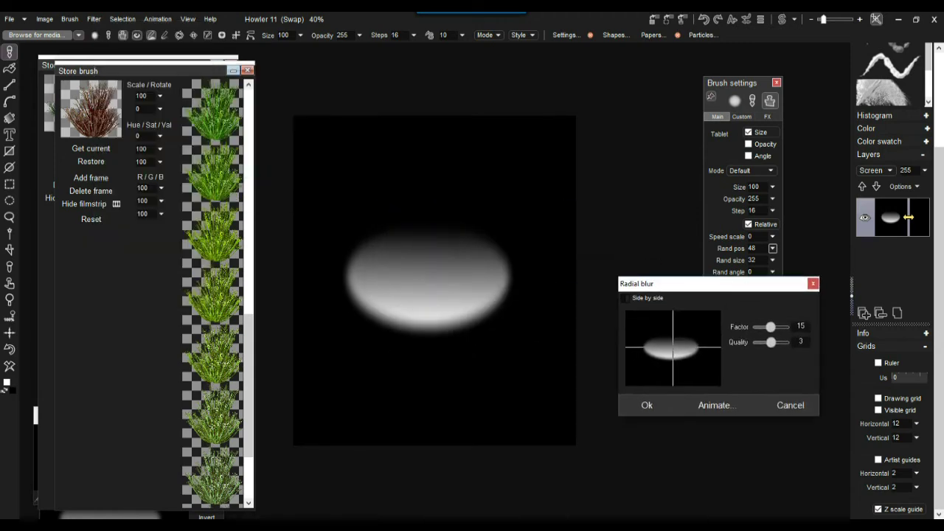
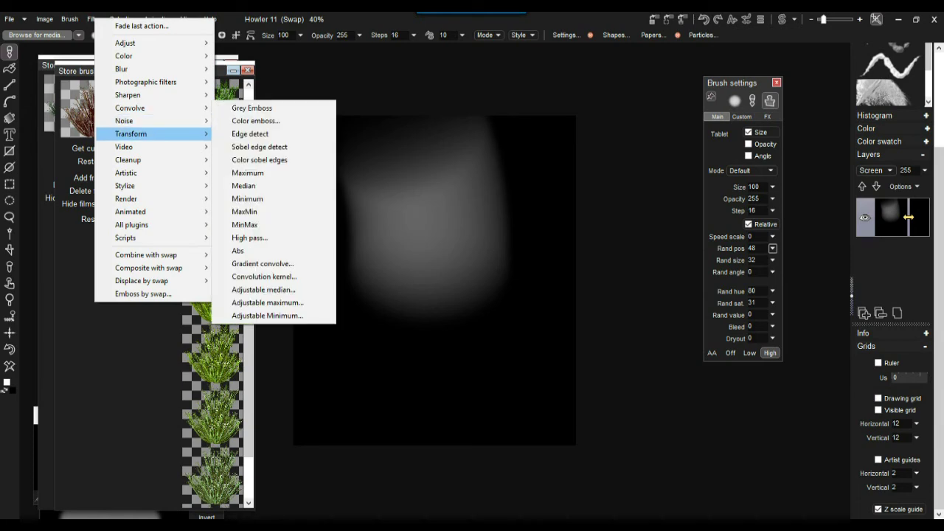
- Use the Transform filter to shift the blurred shape down and slightly right, near the middle of the swap image
key(Return)
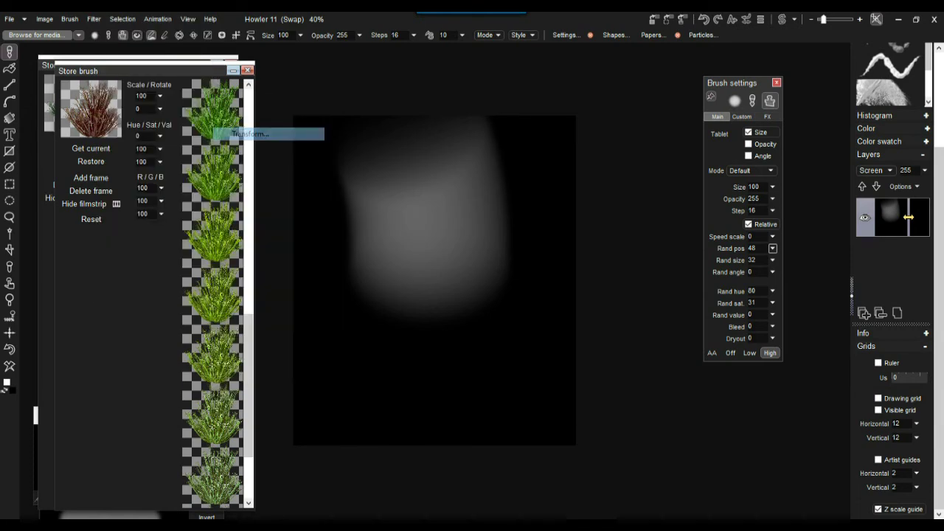
drag(725, 253, 724, 291)
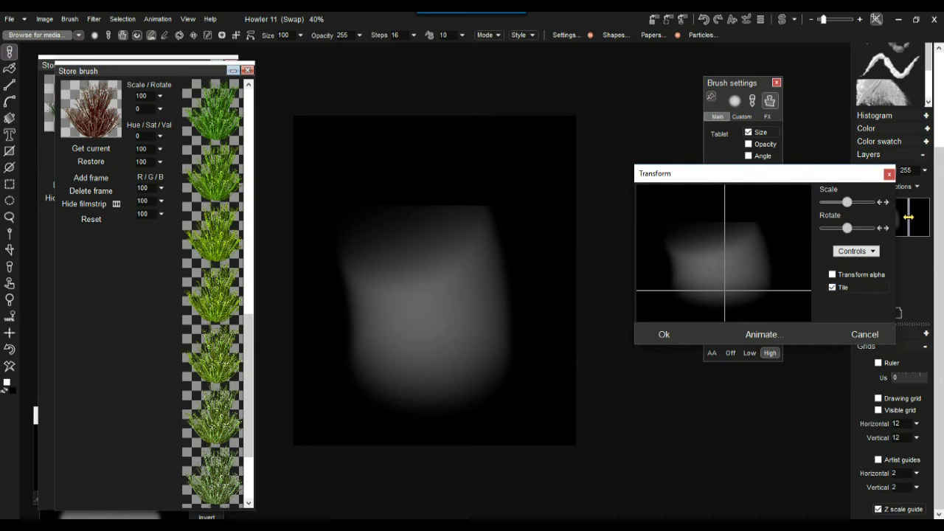
mouse_move(724, 291)
mouse_down()
mouse_move(734, 271)
mouse_move(733, 284)
mouse_up()
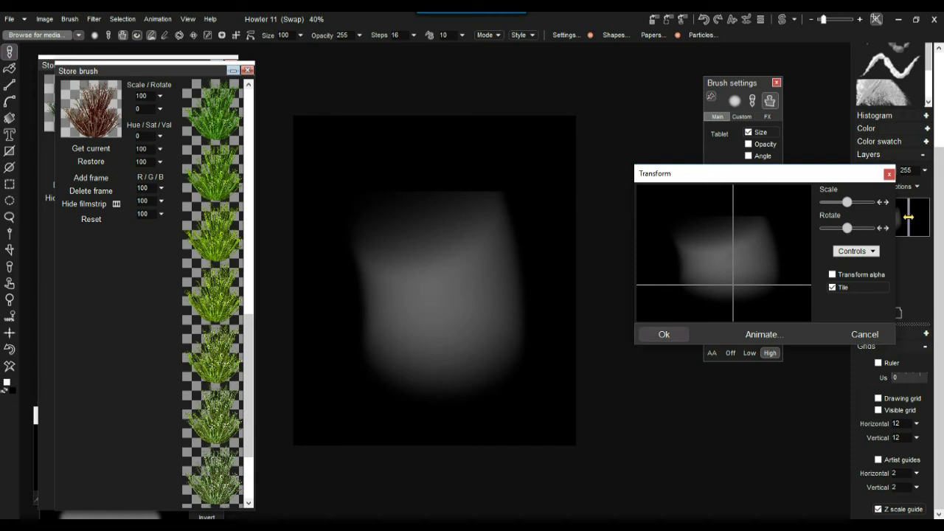
click(664, 335)
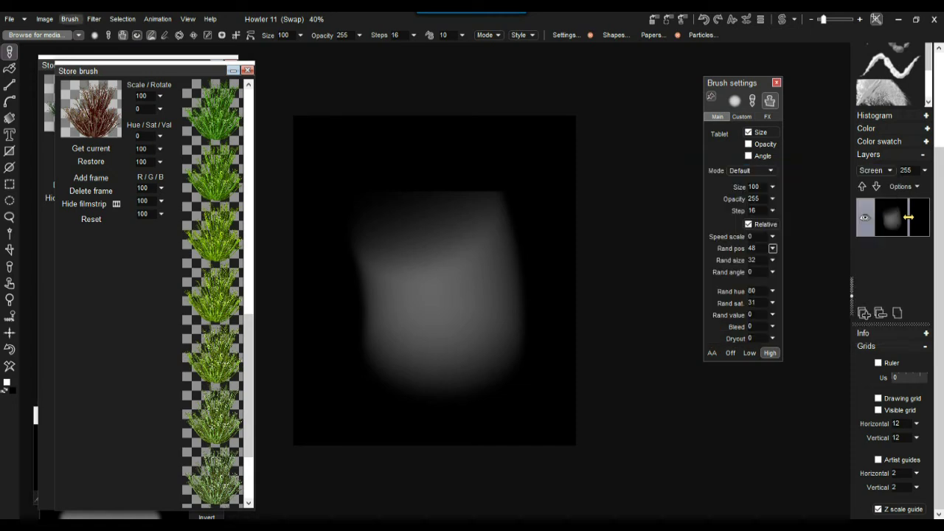
- Soften the shape with a Gaussian blur of level 82 using the Approximate algorithm, and expand the image's dynamic range
key(Down)
key(Right)
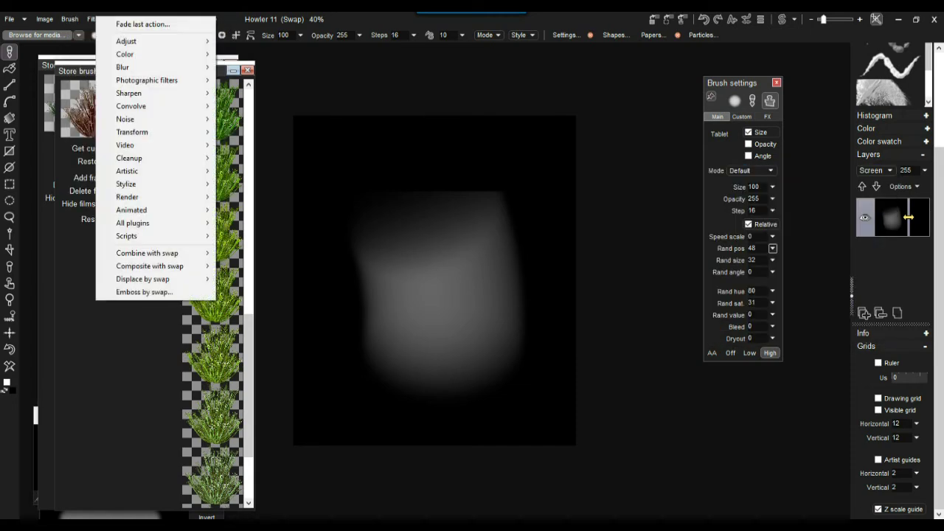
key(Down)
key(Down)
key(Down)
key(Down)
key(Down)
key(Down)
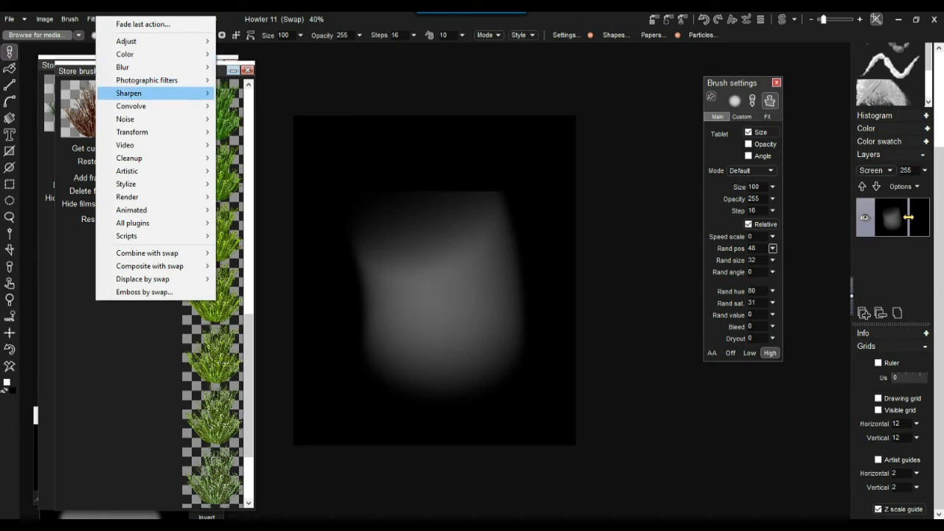
key(Up)
key(Up)
key(Up)
key(Right)
key(Down)
key(Down)
key(Return)
key(Right)
key(Right)
key(Right)
key(Right)
key(Right)
key(Right)
key(Right)
key(Right)
key(Right)
key(Right)
key(Right)
key(Right)
key(Right)
key(Right)
key(Right)
key(Right)
key(Right)
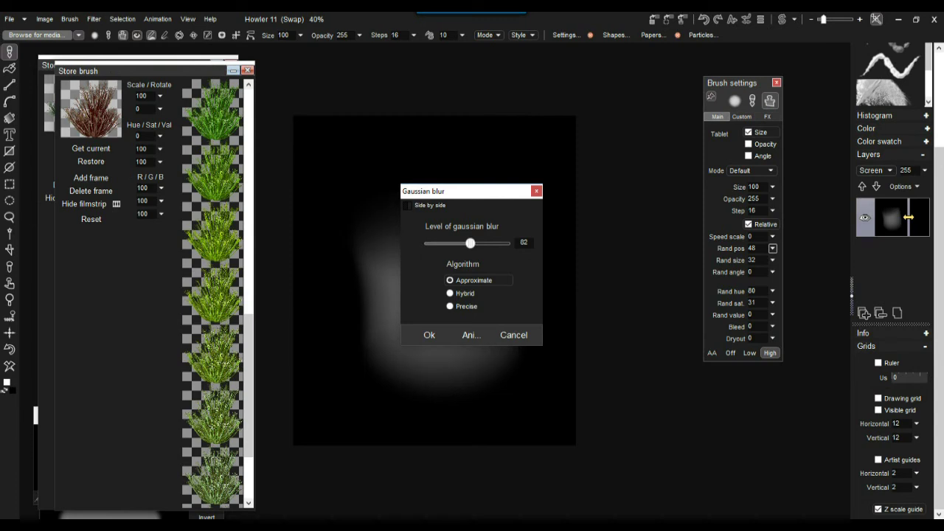
key(Return)
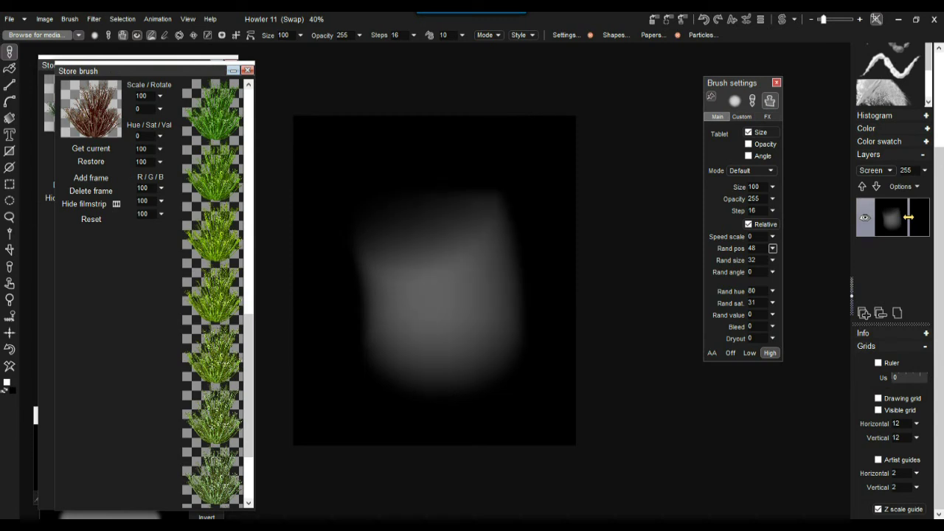
click(44, 19)
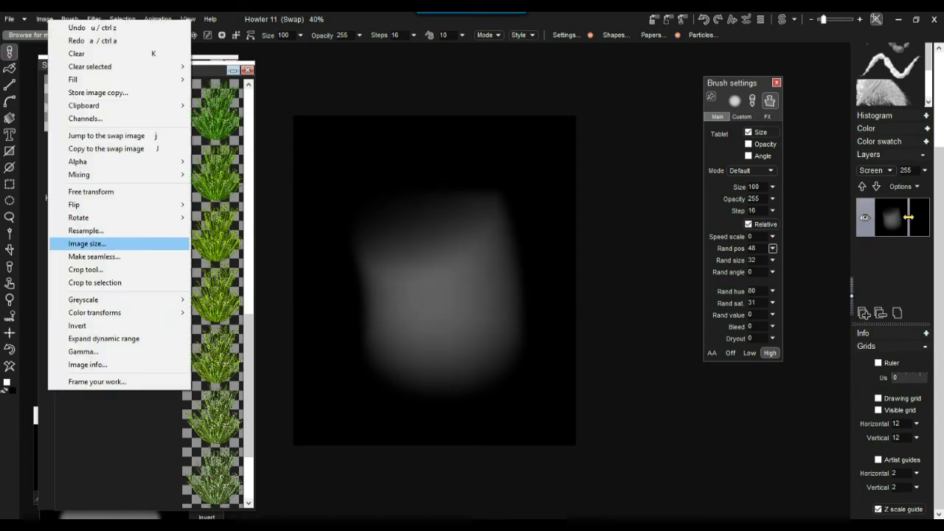
key(Return)
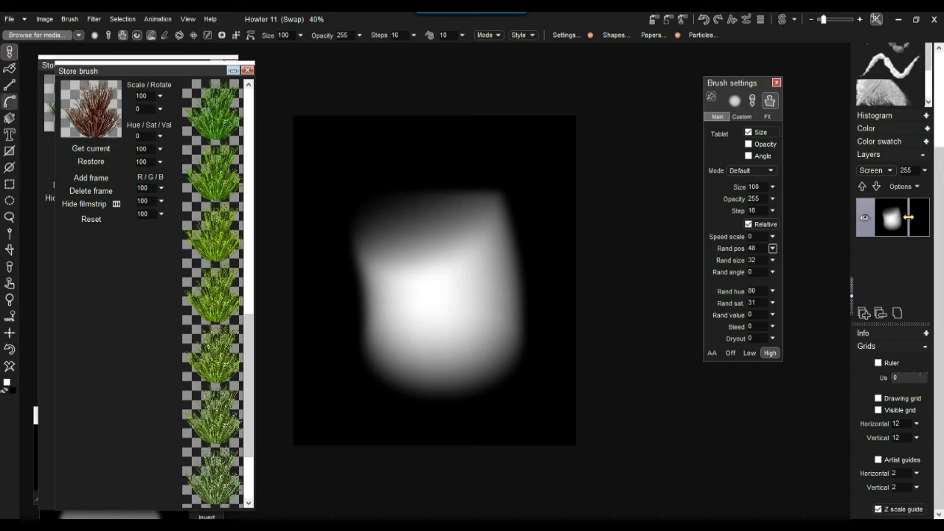
- Select the Linear gradient tool, try an opaque vertical gradient over the shape and undo it
right_click(10, 118)
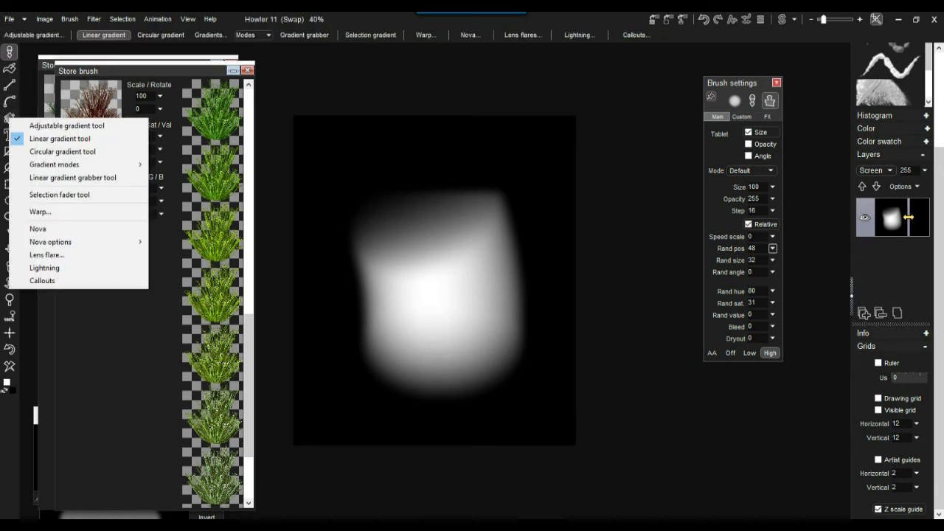
click(60, 139)
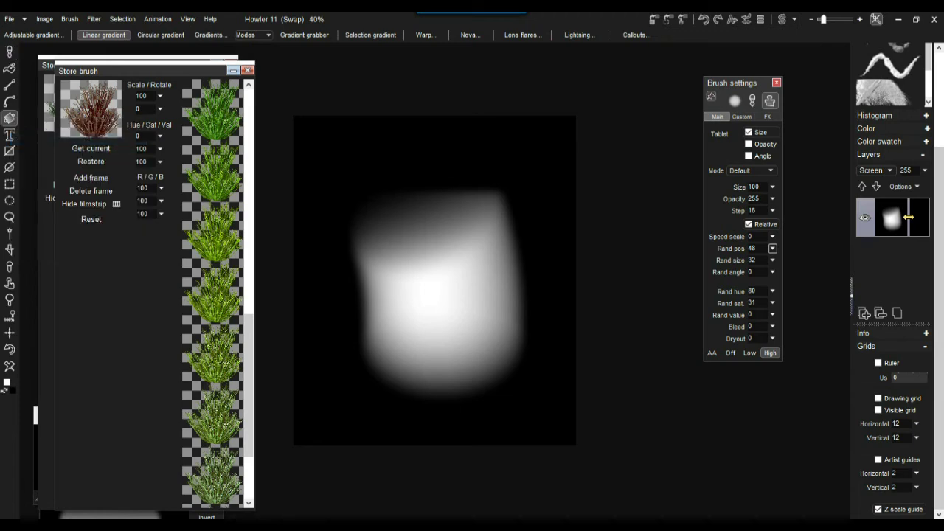
drag(448, 397, 440, 74)
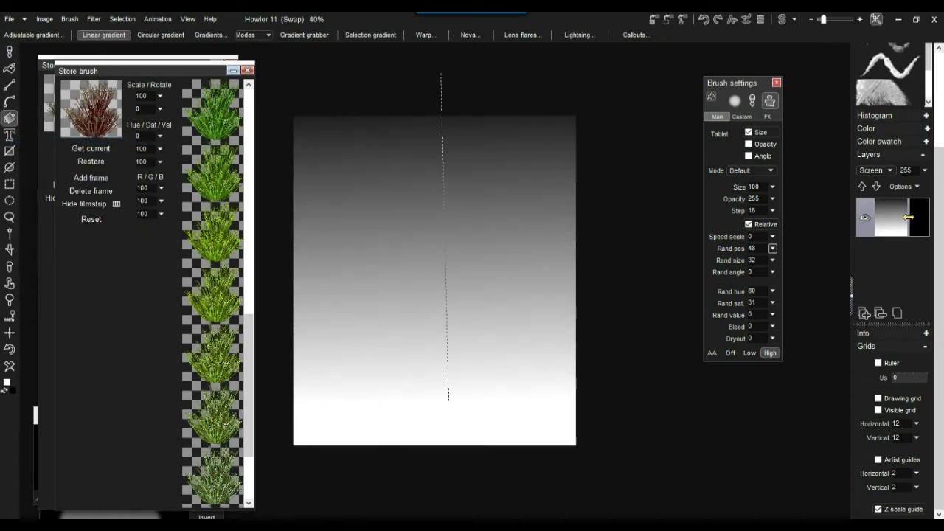
click(9, 350)
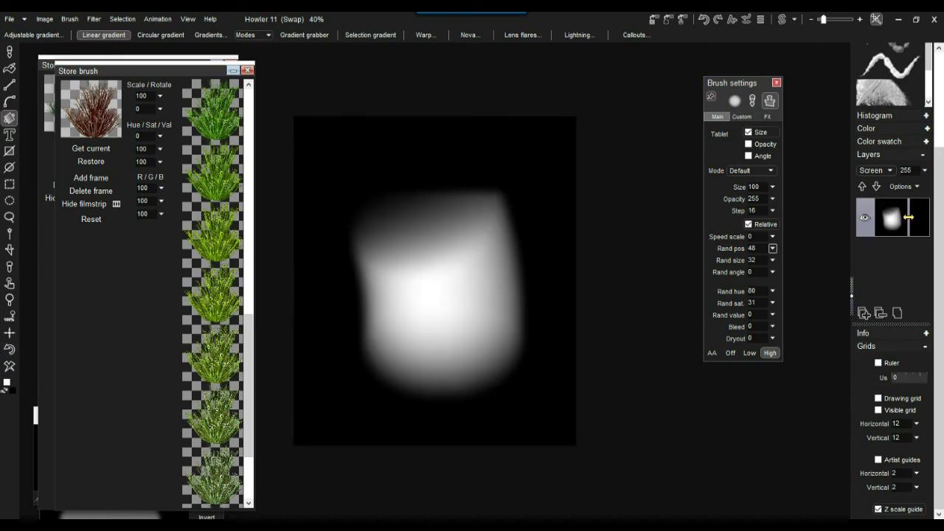
- Set the gradient mode to Multiply and fade the blurred shape toward its upper edge with vertical linear gradients
click(262, 35)
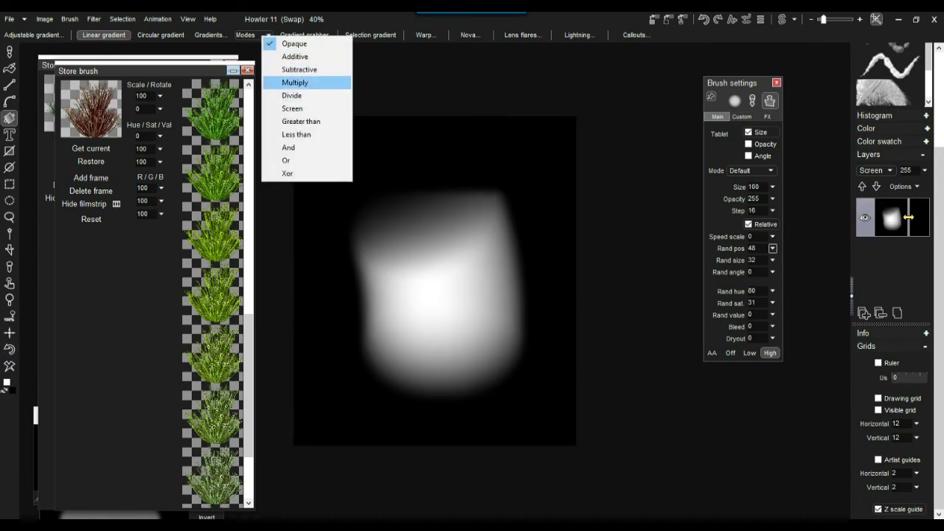
click(295, 82)
drag(438, 403, 438, 221)
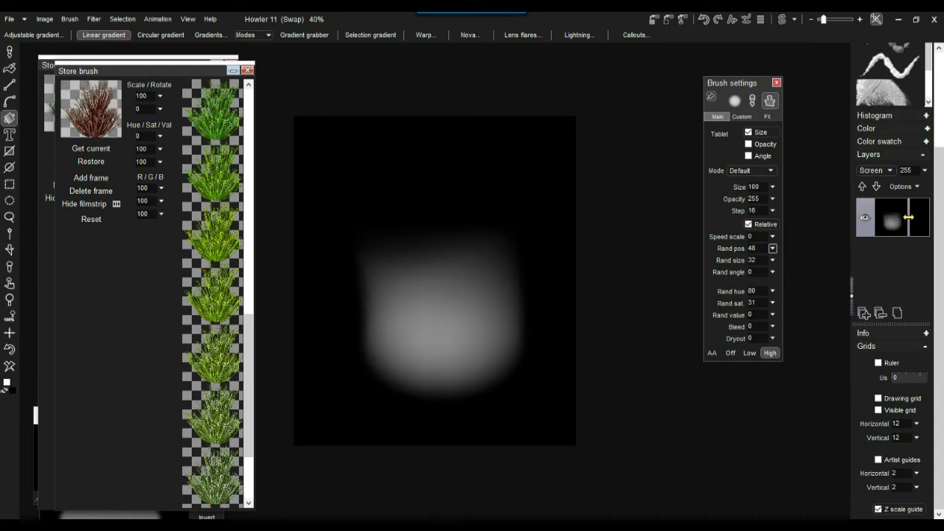
drag(435, 306, 442, 167)
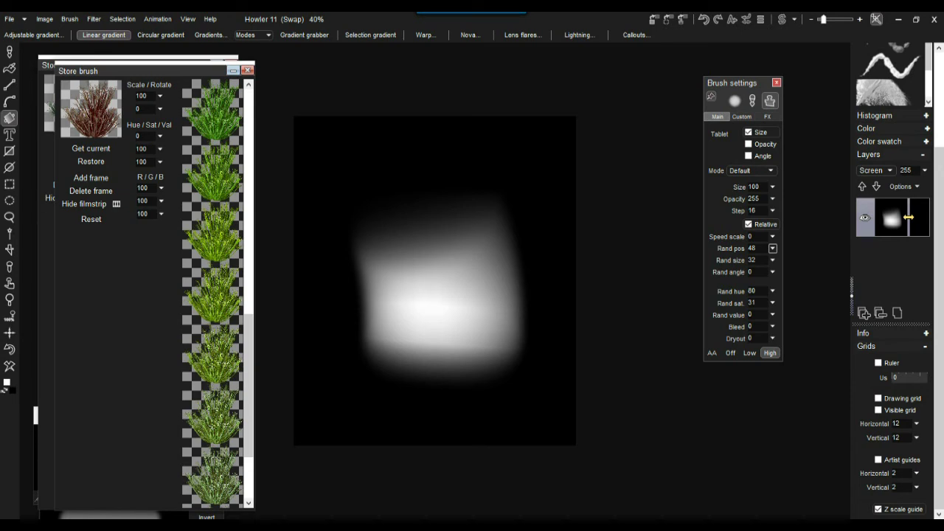
- Switch back to the main image and render a green grid with larger cells and thickness 2 across it
key(j)
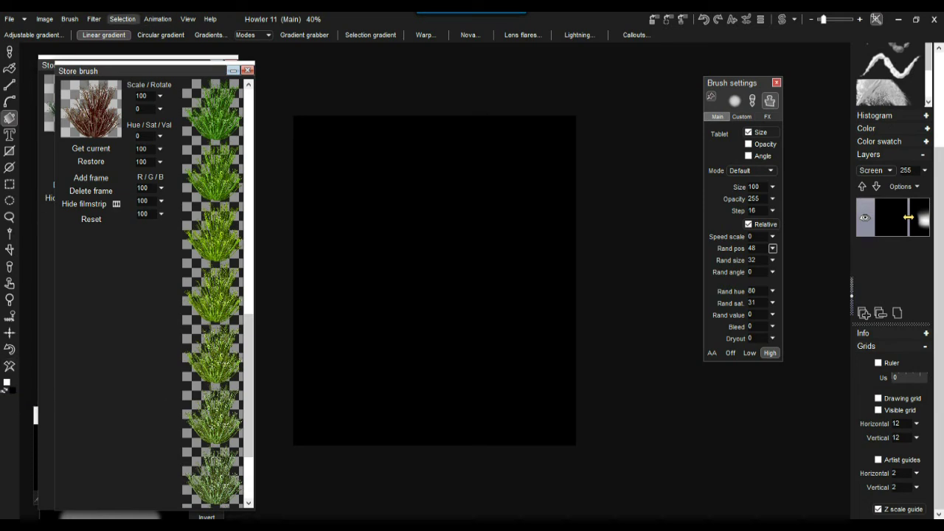
click(93, 18)
mouse_move(162, 199)
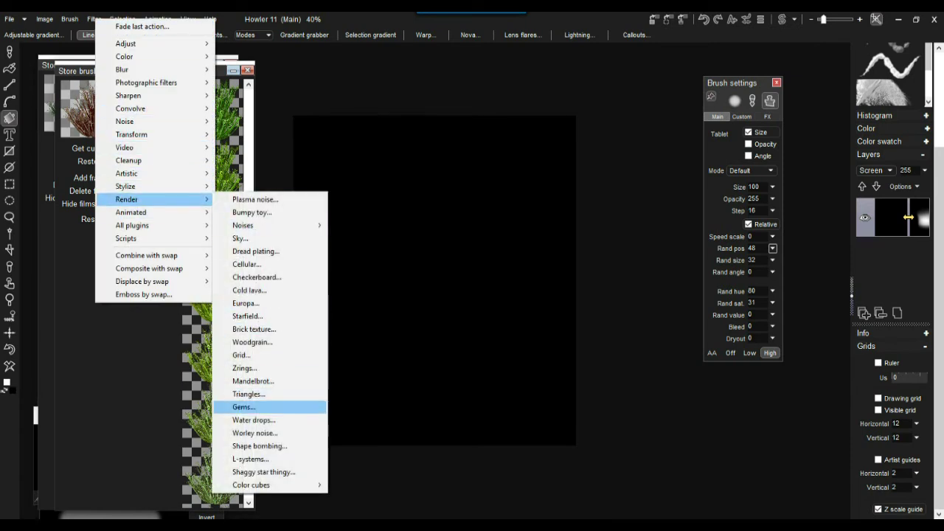
click(241, 355)
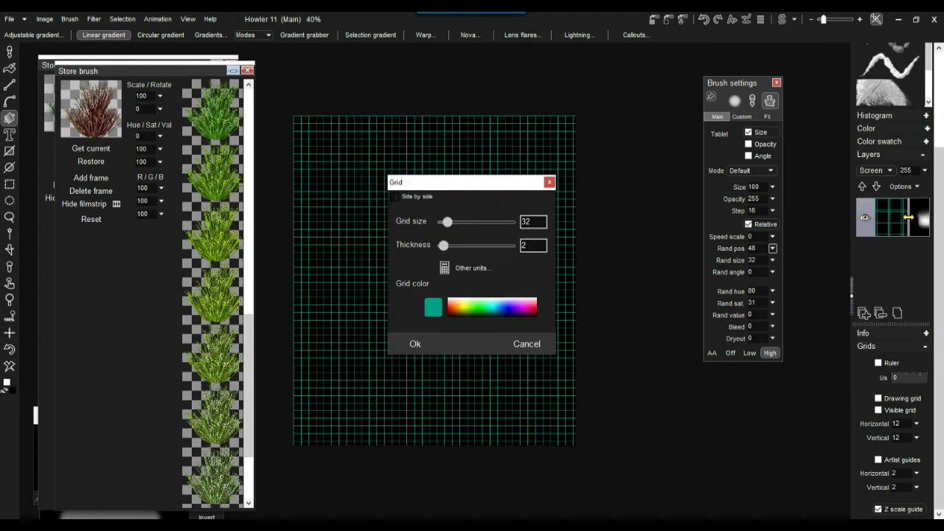
mouse_move(448, 222)
mouse_down()
mouse_move(470, 222)
mouse_move(460, 222)
mouse_up()
click(416, 343)
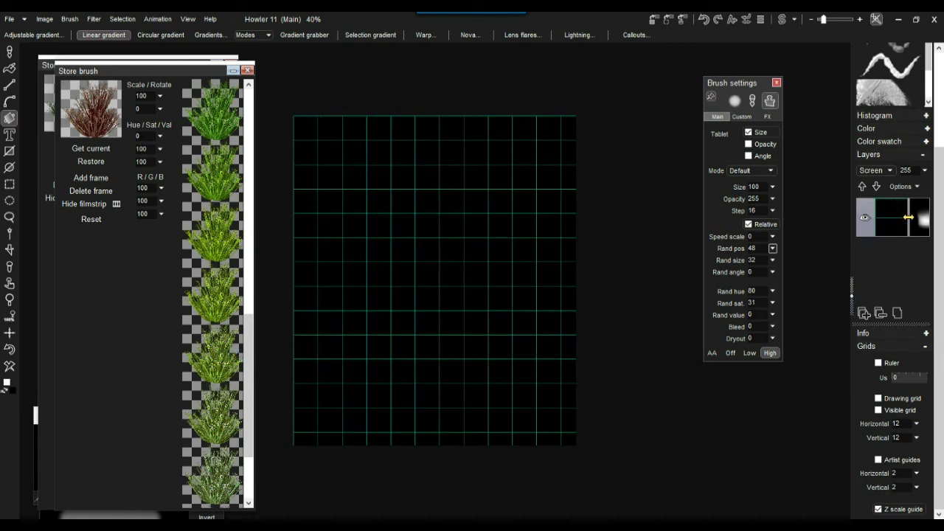
- Tilt the green grid into a receding floor with the 3d perspective transform at Rotation x 17 and Rotation y 0, and compare it with the swap image
scroll(435, 280, up, 3)
scroll(435, 280, down, 2)
scroll(435, 280, down, 1)
click(94, 18)
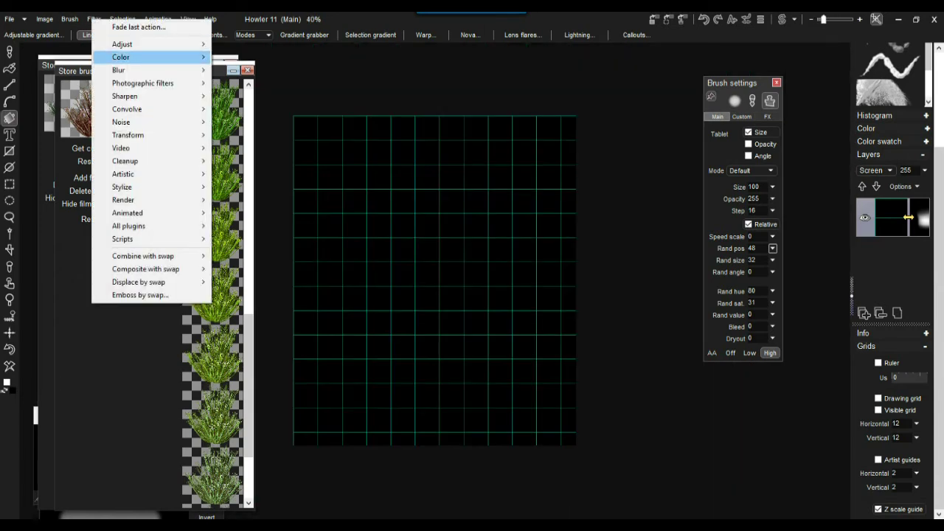
mouse_move(127, 135)
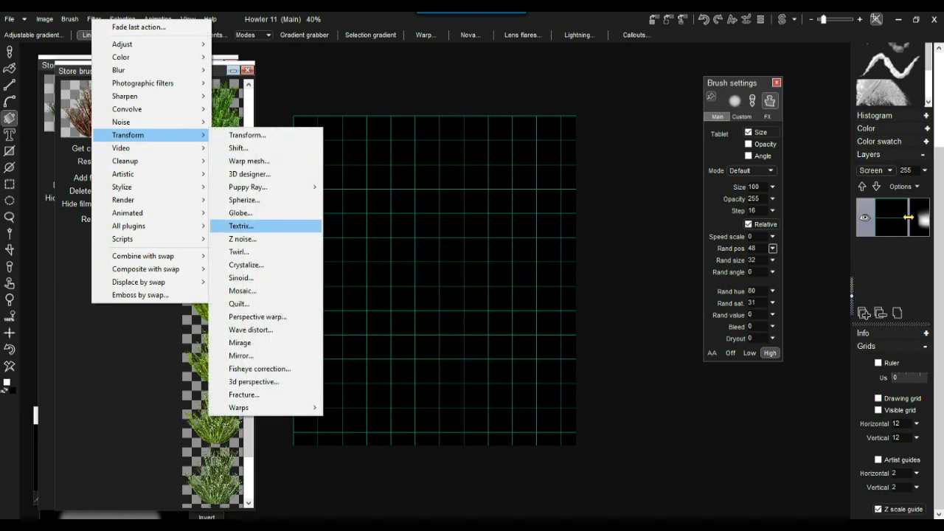
click(254, 381)
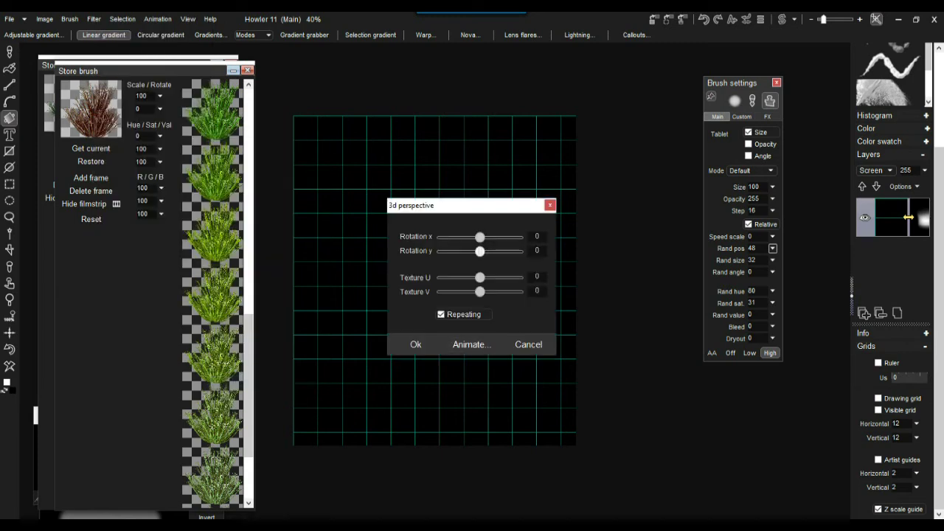
drag(480, 250, 481, 251)
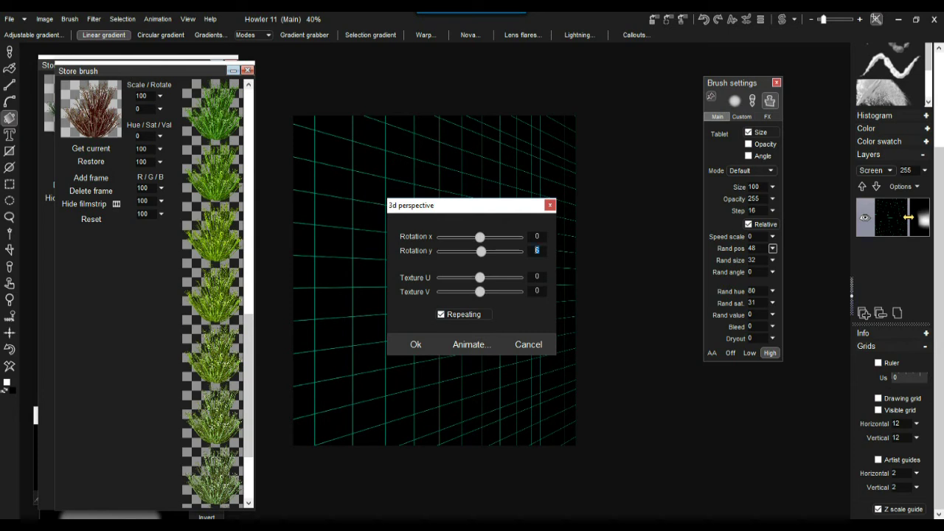
text(0)
drag(480, 236, 483, 237)
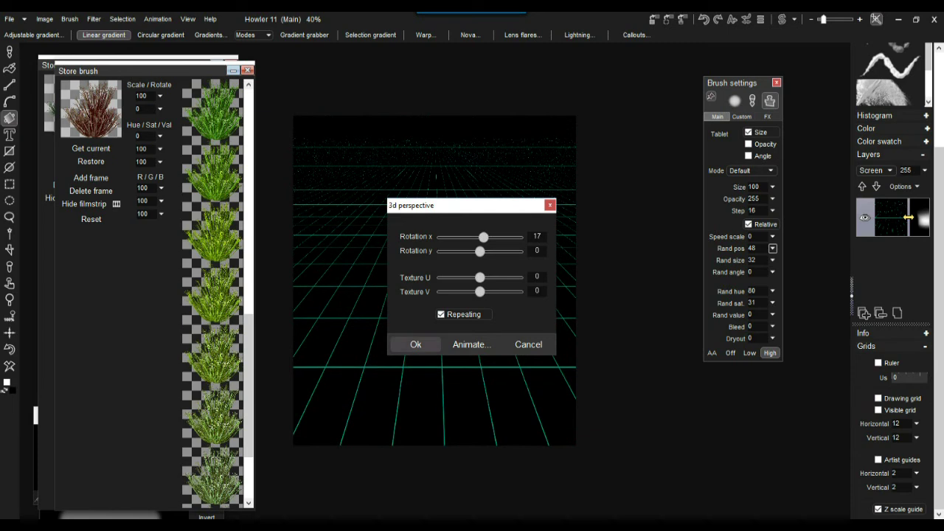
click(415, 344)
click(782, 20)
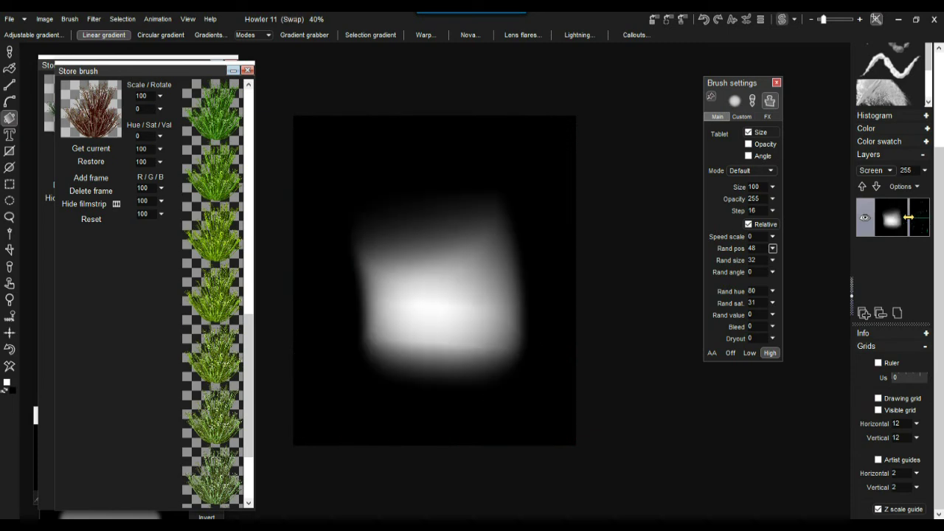
click(783, 19)
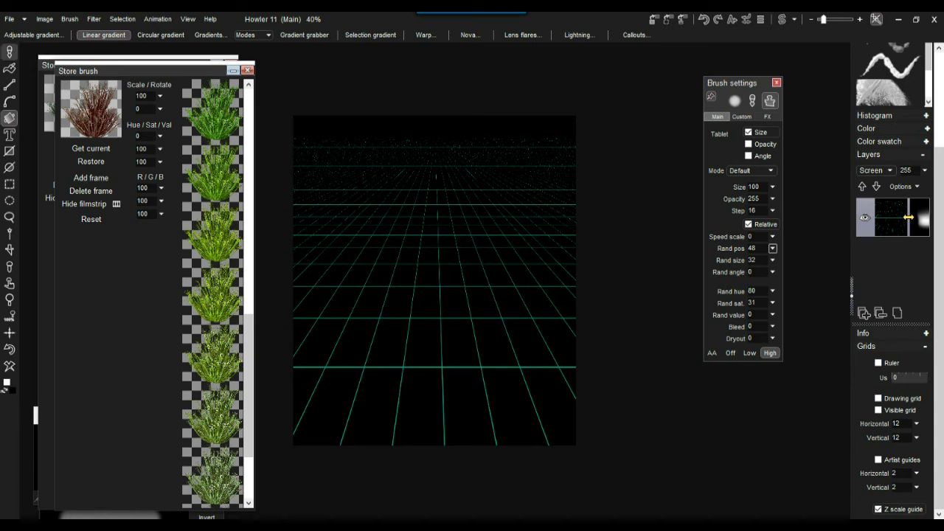
- Activate the brush tool and set its Step to 163 and Rand angle to 4
click(9, 53)
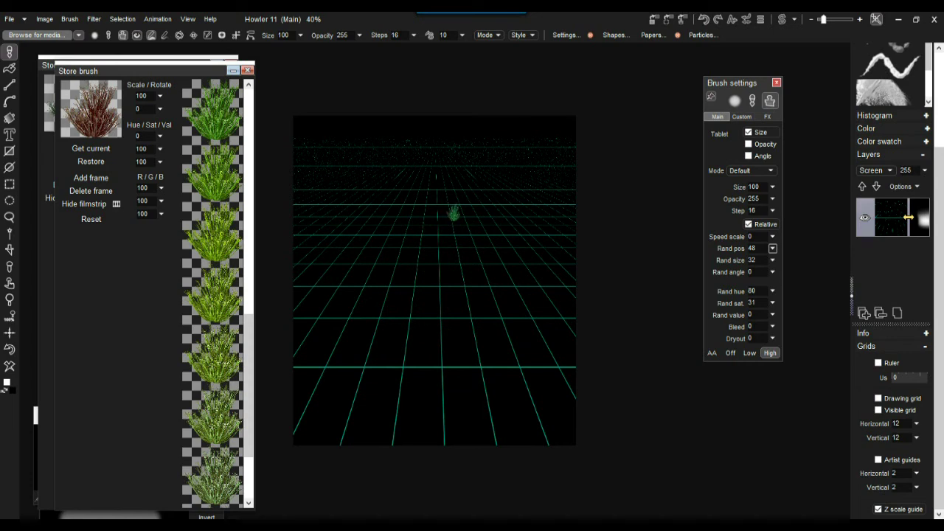
scroll(435, 339, up, 3)
scroll(435, 325, up, 1)
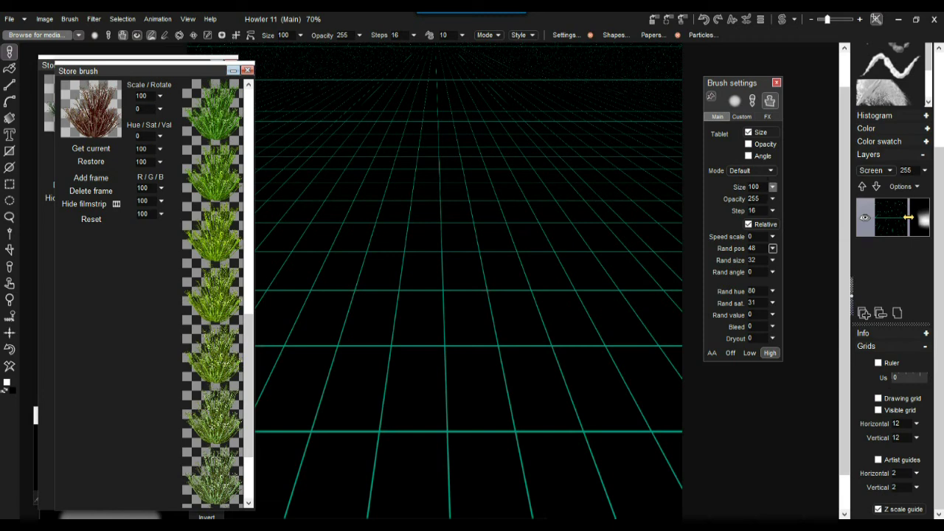
click(772, 210)
click(772, 211)
click(751, 226)
click(772, 271)
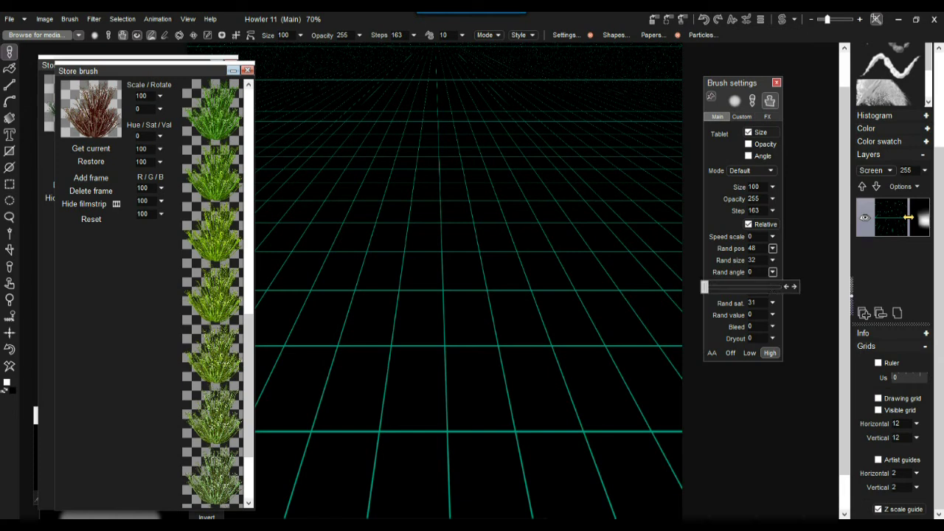
drag(704, 287, 706, 286)
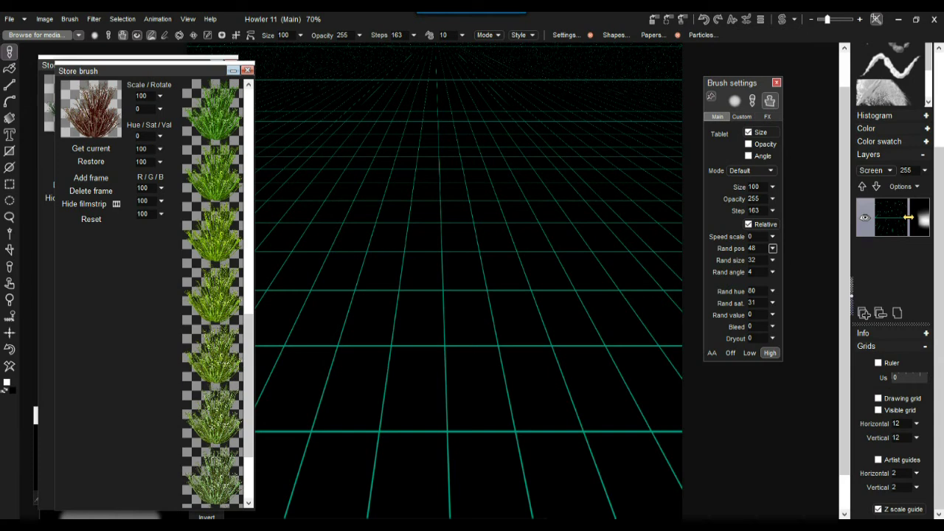
- Set the bush brush's Rand size to 34 and Rand pos to 61
click(773, 260)
drag(772, 275, 775, 275)
click(772, 248)
drag(740, 263, 750, 263)
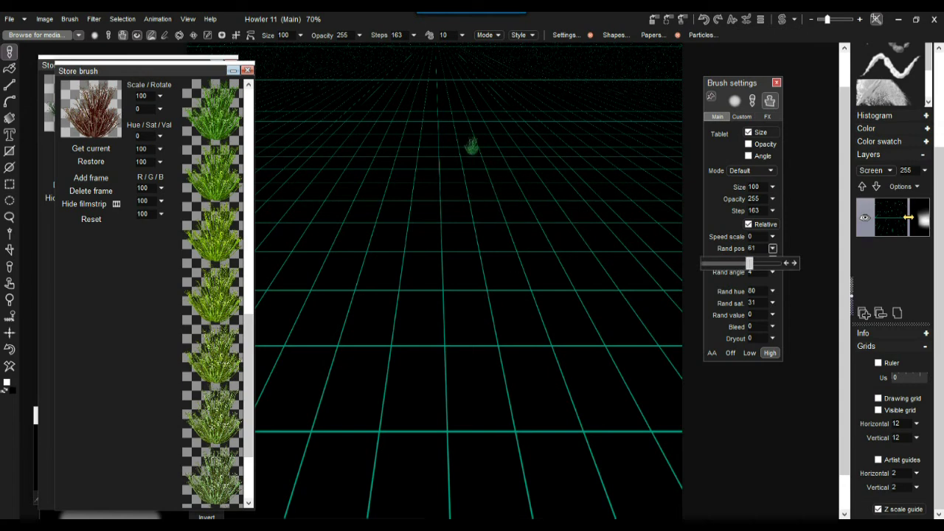
- Test the bush brush with strokes over the grid, set Rand hue to 14, and undo the test strokes
mouse_move(432, 147)
mouse_down()
mouse_move(470, 152)
mouse_move(375, 164)
mouse_move(452, 174)
mouse_up()
click(772, 290)
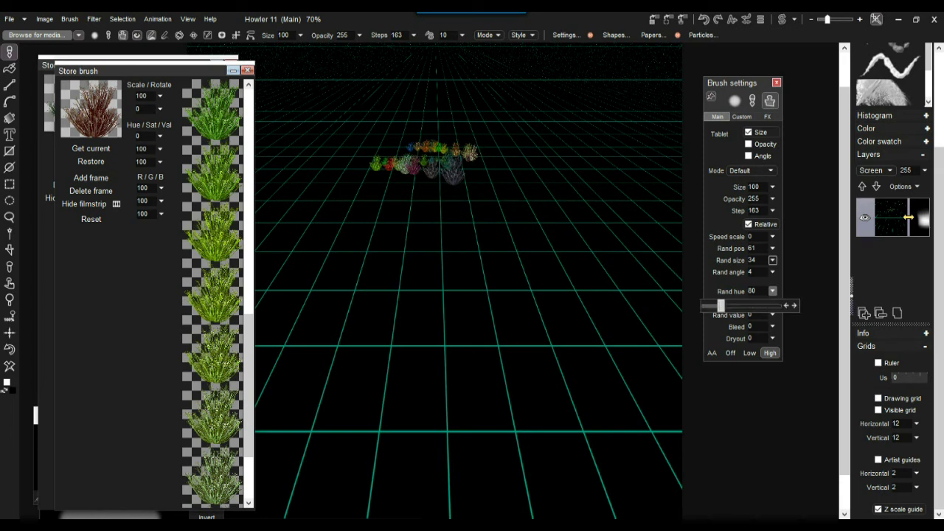
drag(721, 305, 708, 306)
click(10, 349)
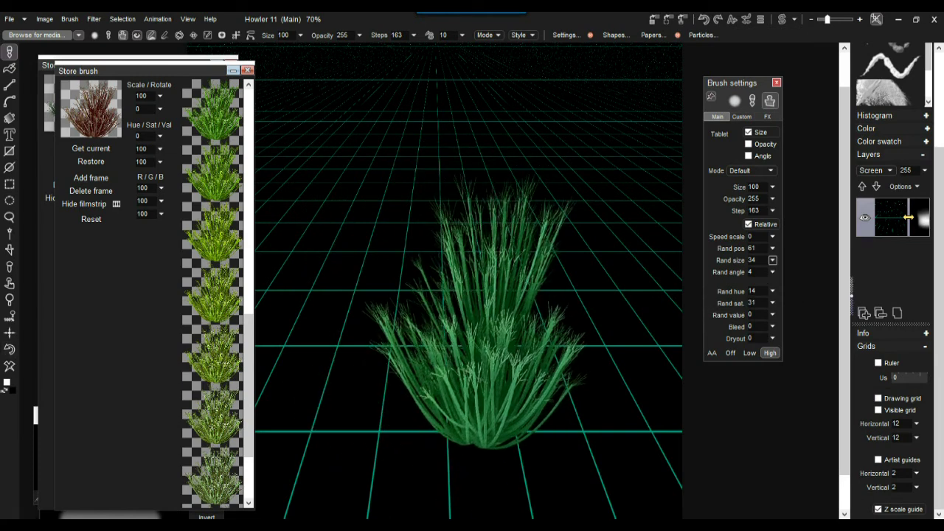
key(ctrl+z)
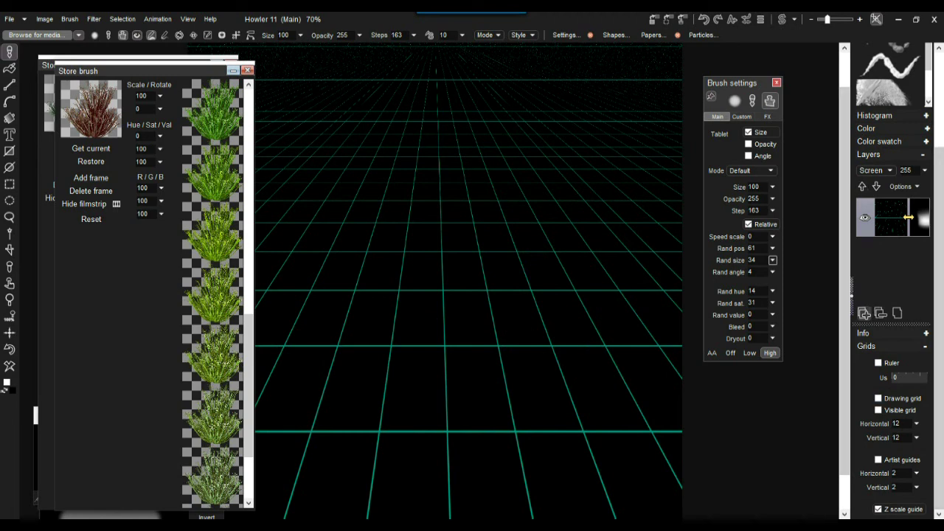
- Add a new layer above the perspective grid and set its blend mode to Additive
click(863, 314)
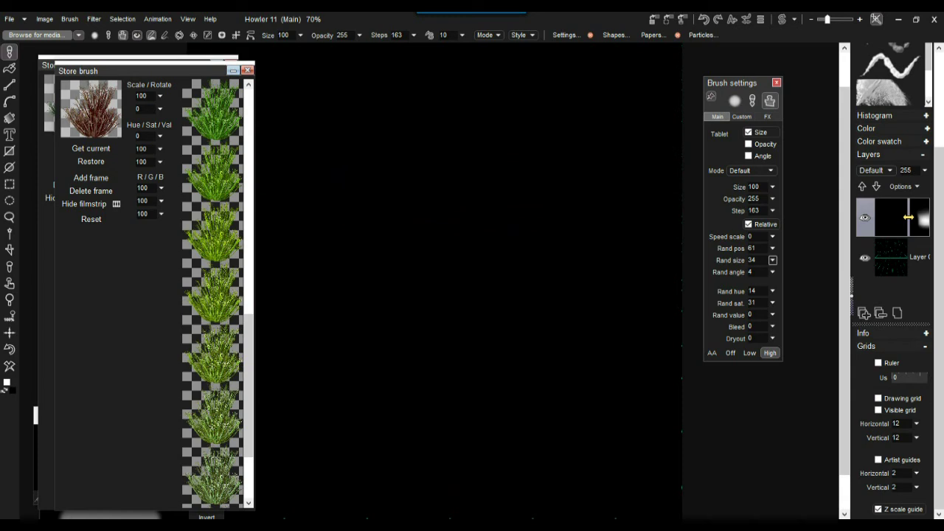
click(909, 257)
click(909, 216)
click(876, 170)
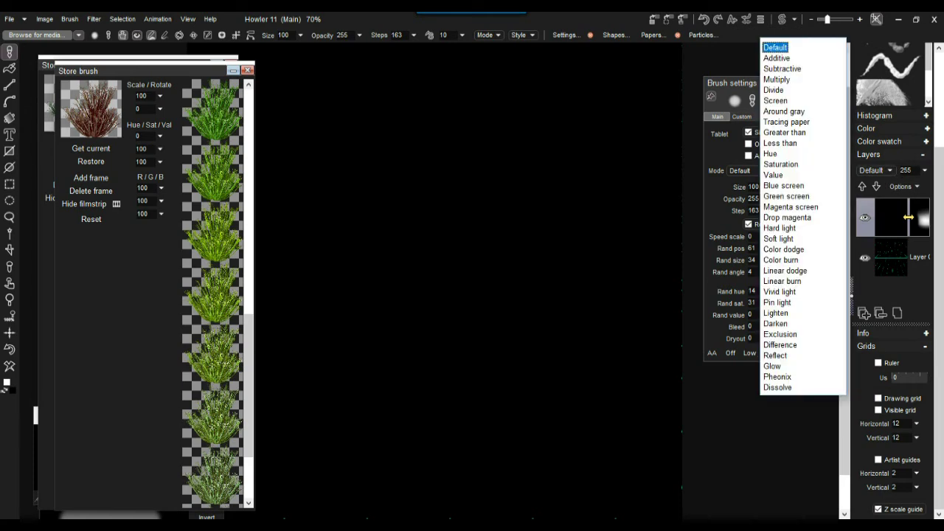
key(Up)
key(Up)
key(Up)
key(Up)
key(Up)
key(Up)
key(Up)
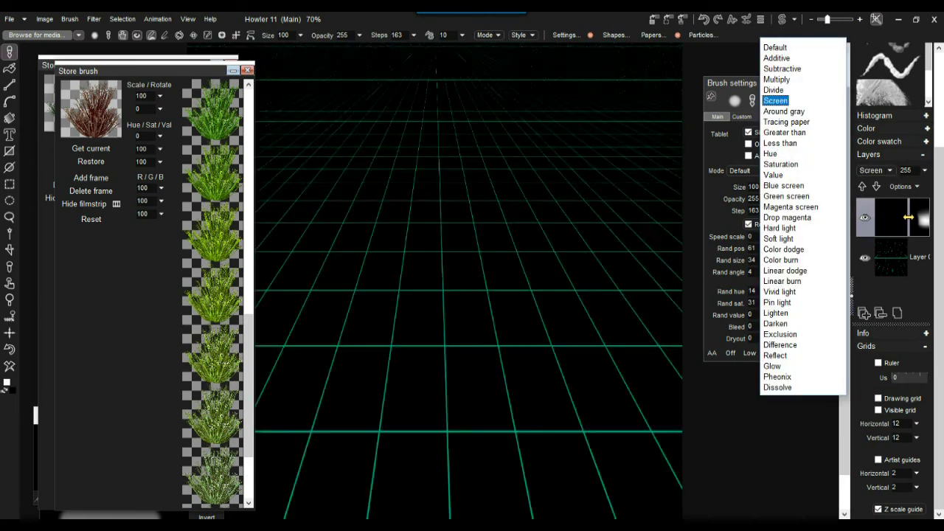
key(Return)
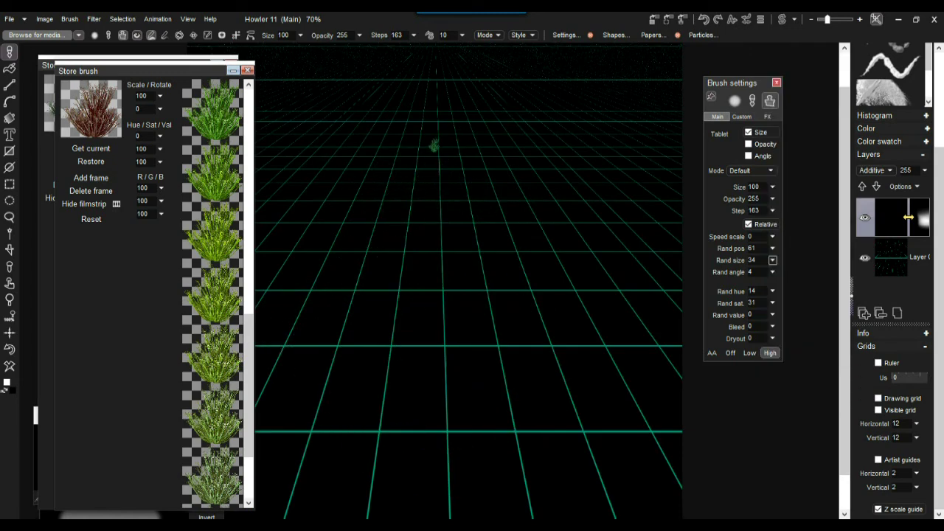
- Paint a dense cluster of bushes down the middle of the new layer, and check it with the grid layer hidden and shown
mouse_move(432, 154)
mouse_down()
mouse_move(466, 164)
mouse_move(383, 174)
mouse_up()
mouse_move(476, 168)
mouse_down()
mouse_move(445, 186)
mouse_move(358, 198)
mouse_move(373, 215)
mouse_move(505, 213)
mouse_move(458, 227)
mouse_move(428, 254)
mouse_move(487, 328)
mouse_move(535, 331)
mouse_move(336, 408)
mouse_move(549, 415)
mouse_move(450, 453)
mouse_up()
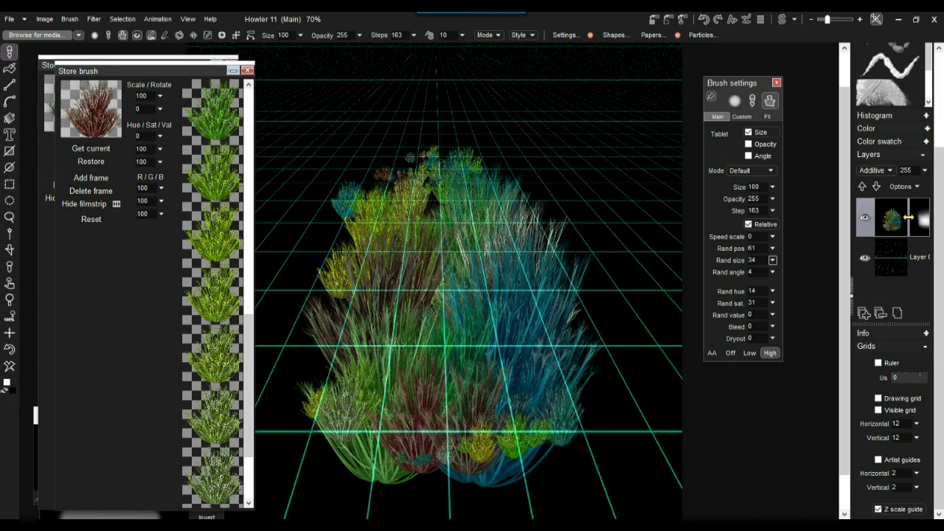
scroll(549, 284, up, 1)
scroll(535, 295, down, 2)
scroll(434, 280, up, 1)
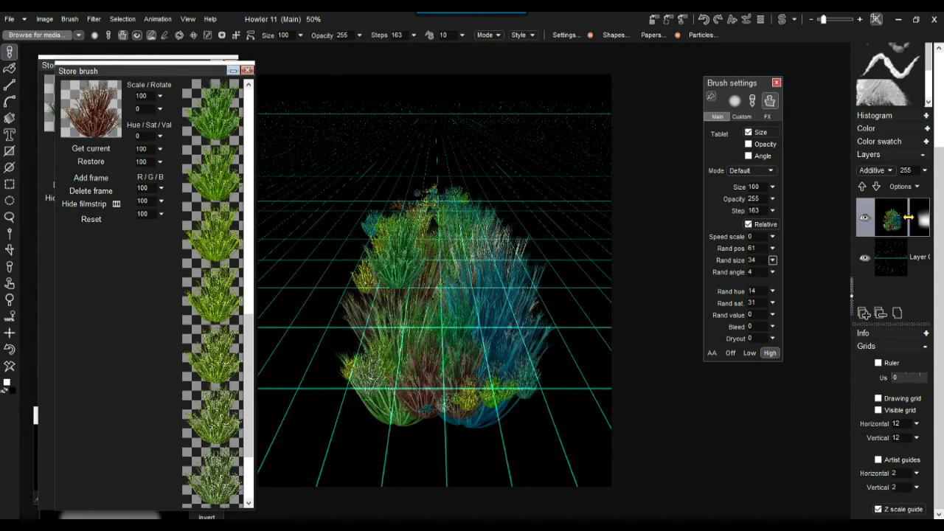
scroll(434, 280, up, 3)
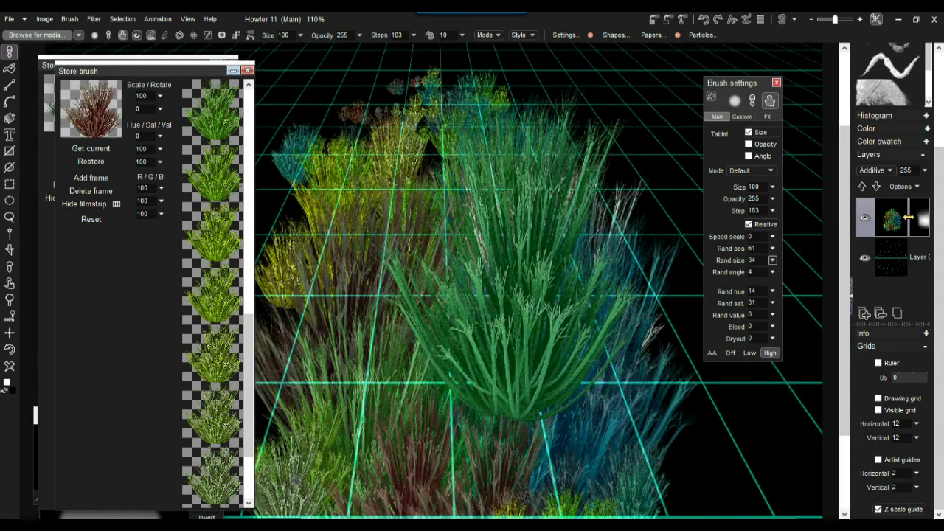
scroll(434, 280, down, 3)
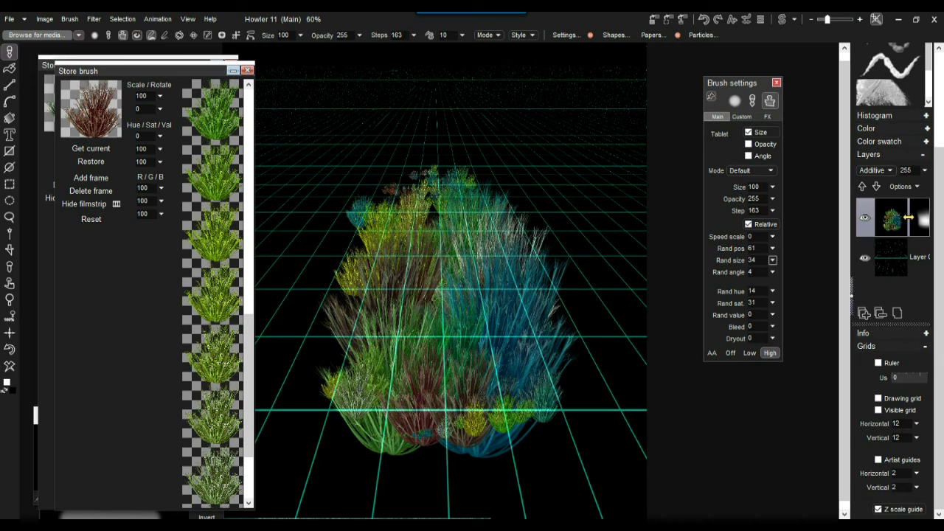
click(865, 258)
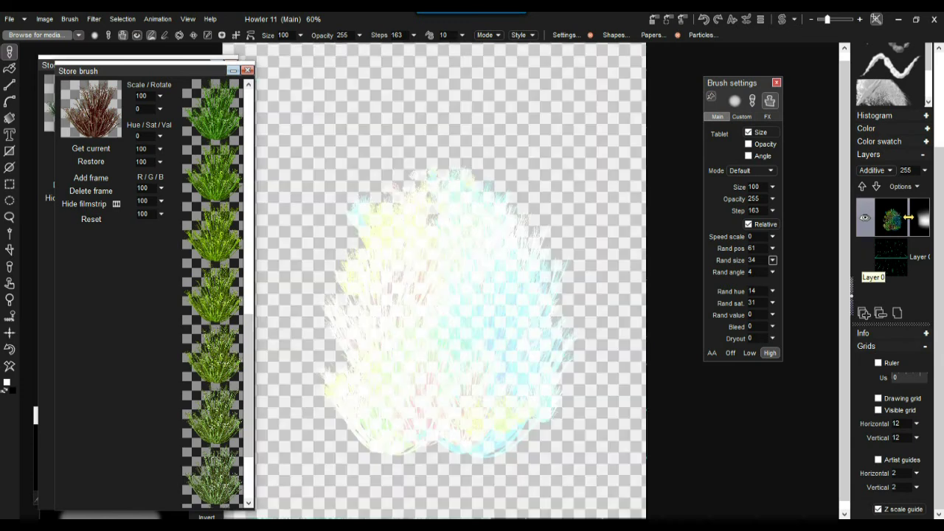
click(866, 258)
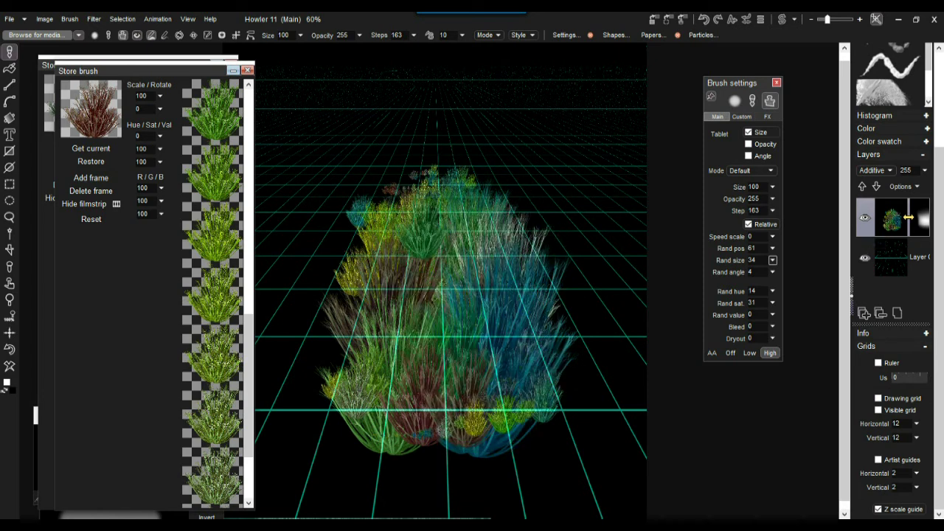
- Use the painted bush cluster as the current brush, turn off the Z scale guide and try the brush over the canvas
click(71, 20)
key(Down)
key(Return)
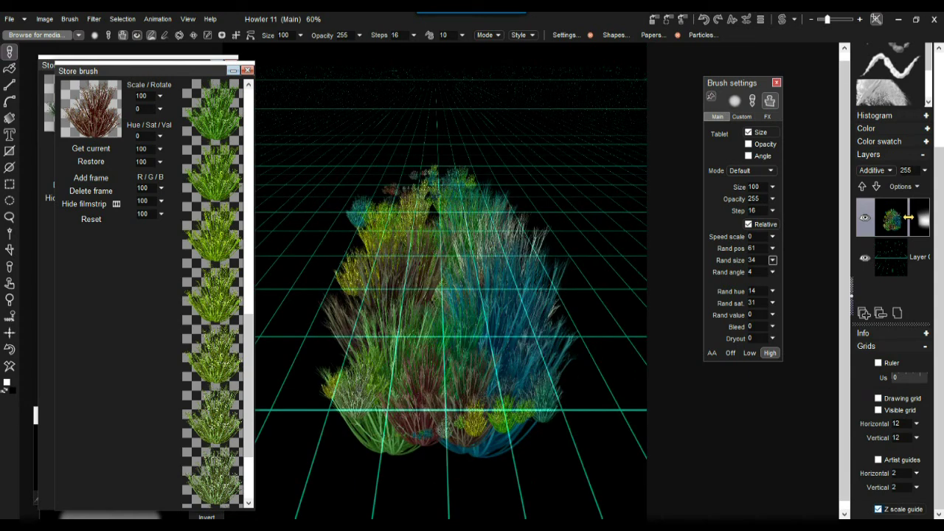
drag(442, 324, 513, 227)
- Shift the Brush selector's edge transparency curve, pick black as its transparent color, and return to the brush tool
click(10, 250)
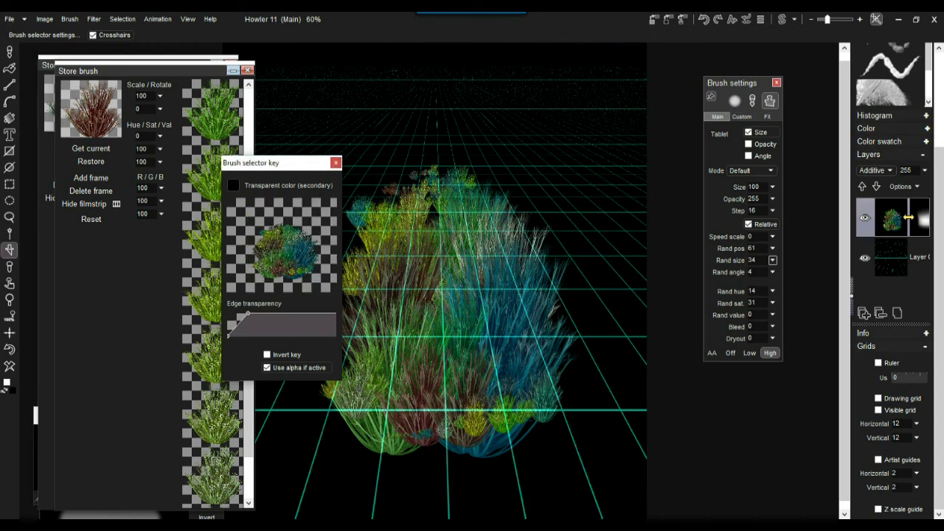
mouse_move(248, 313)
mouse_down()
mouse_move(261, 314)
mouse_move(236, 336)
mouse_up()
click(295, 249)
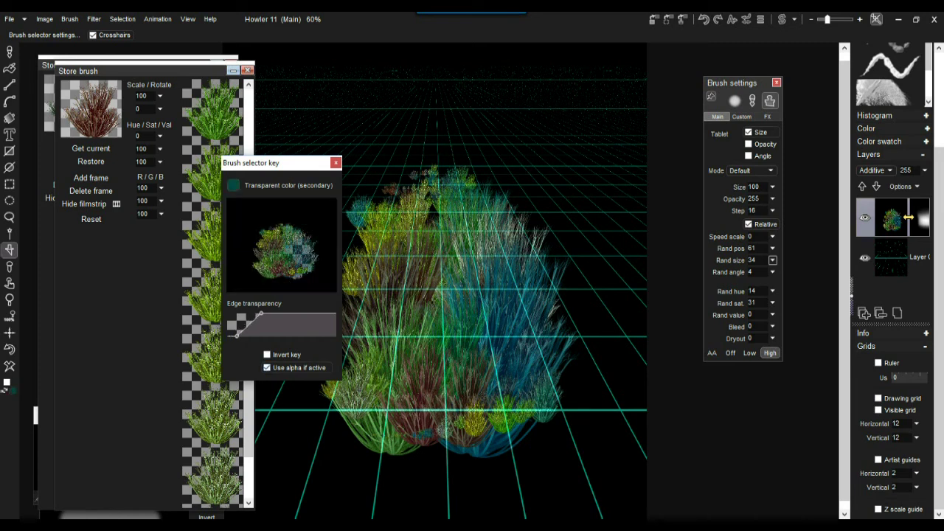
click(310, 216)
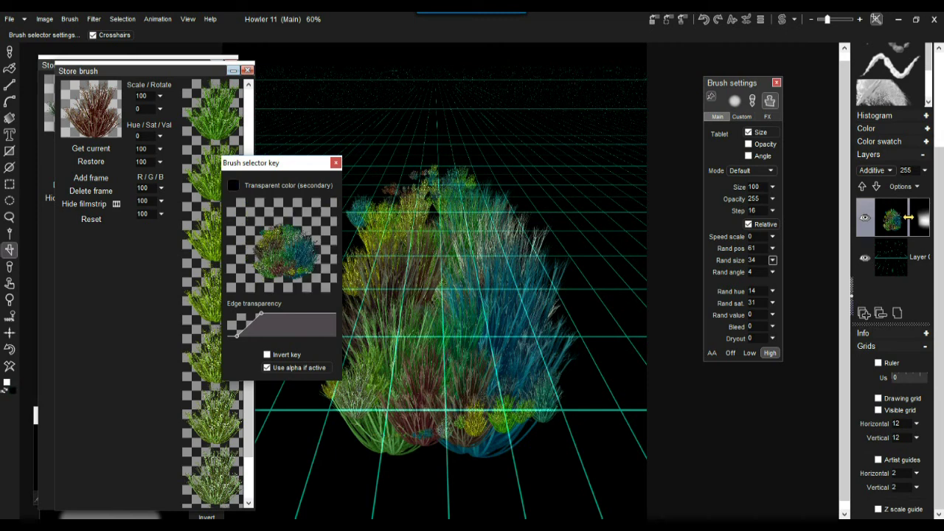
click(336, 163)
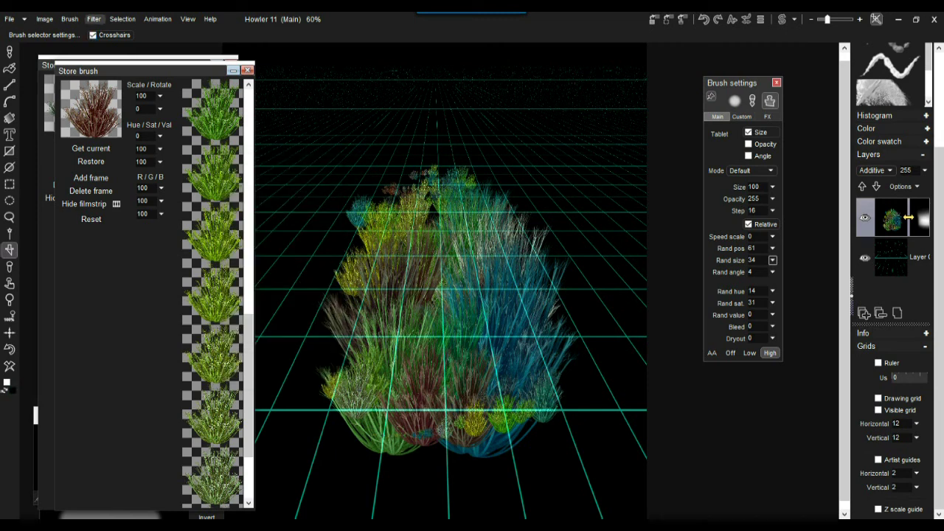
click(10, 51)
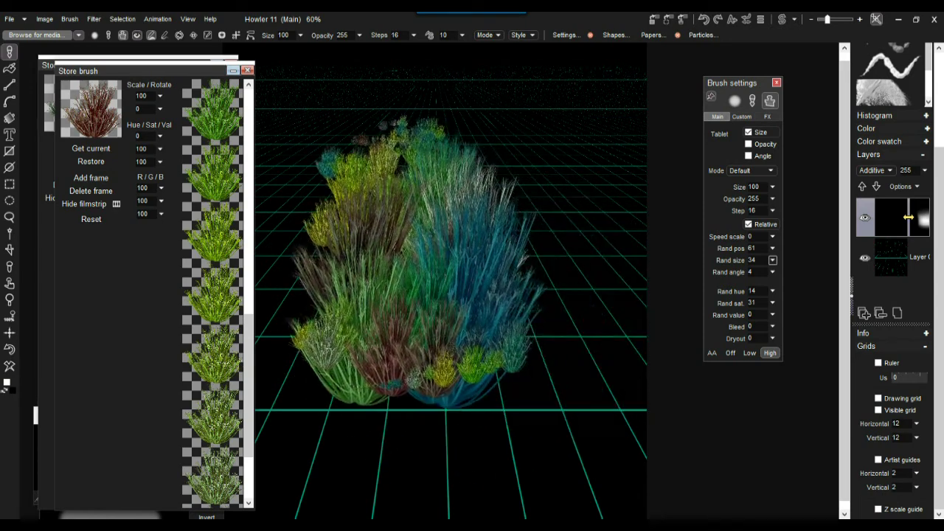
- Stamp a smaller copy of the bush cluster onto the upper-right part of the grid with the Stamp tool
scroll(413, 247, down, 5)
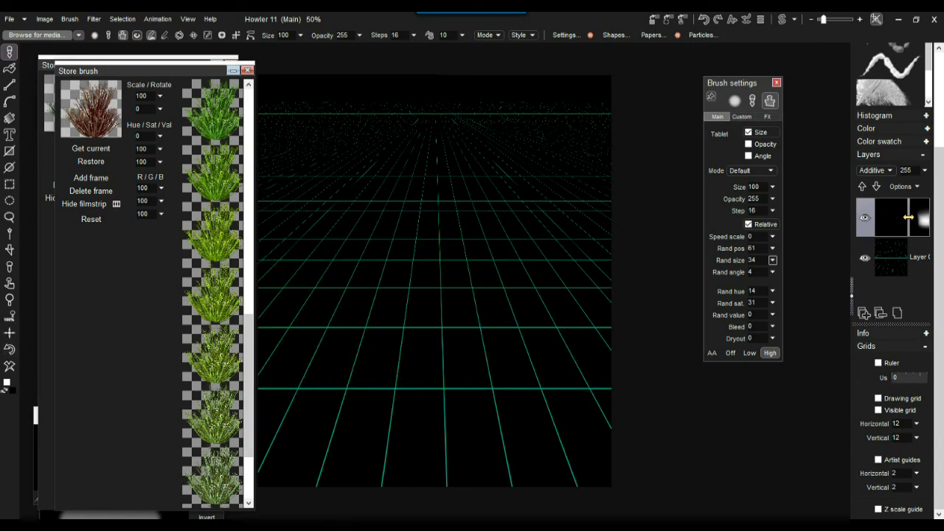
click(69, 19)
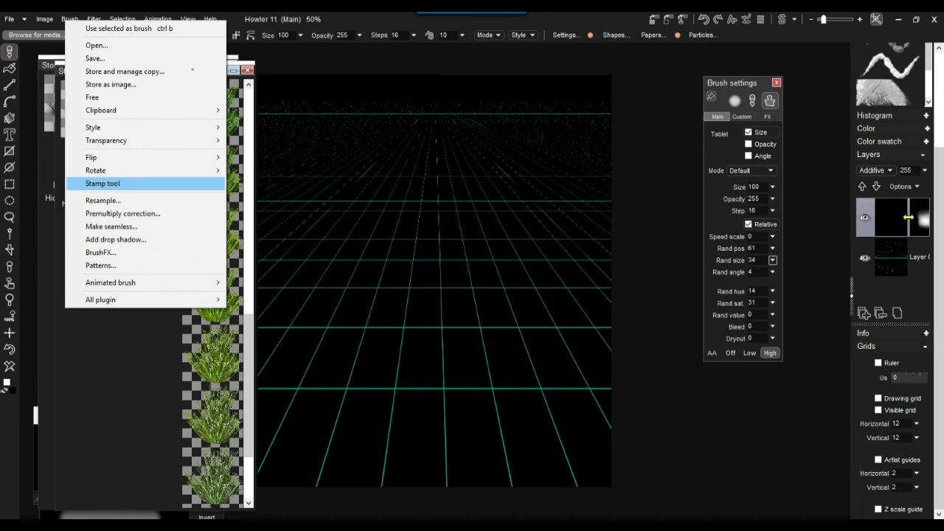
click(102, 183)
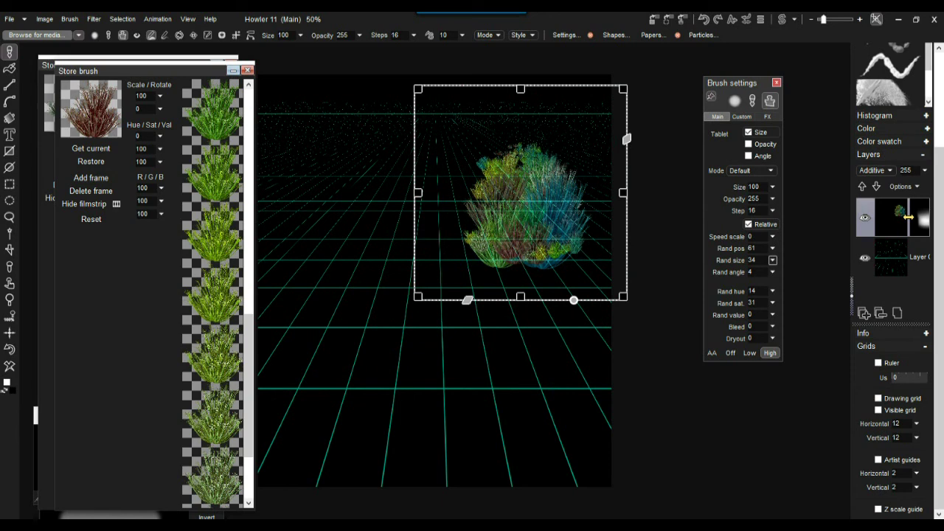
key(Return)
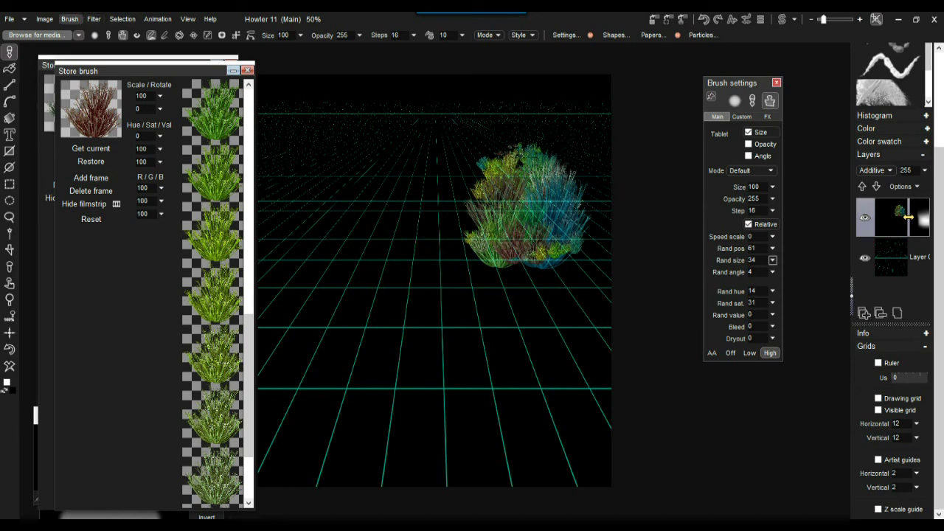
- Stamp a small, flattened copy of the bush cluster onto the upper-left part of the grid with the Stamp tool
click(69, 18)
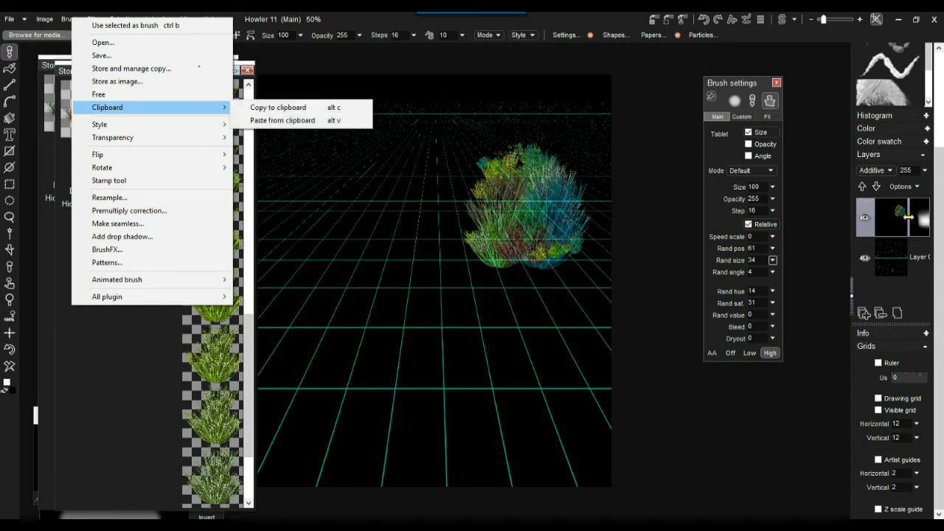
click(109, 181)
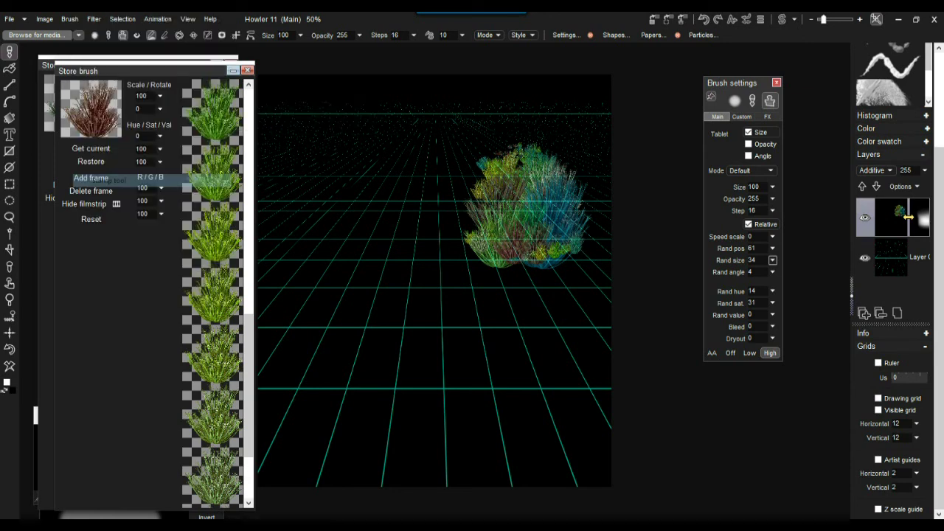
drag(525, 320, 443, 317)
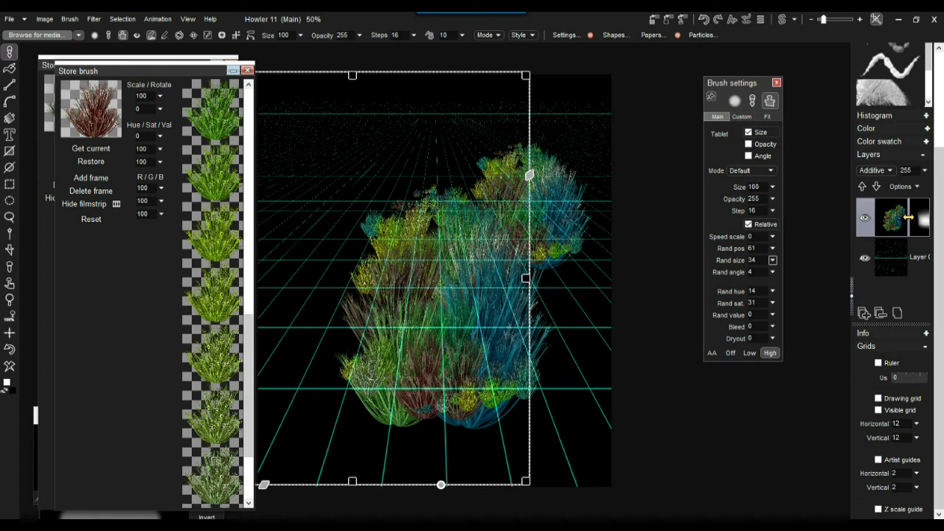
drag(529, 175, 501, 46)
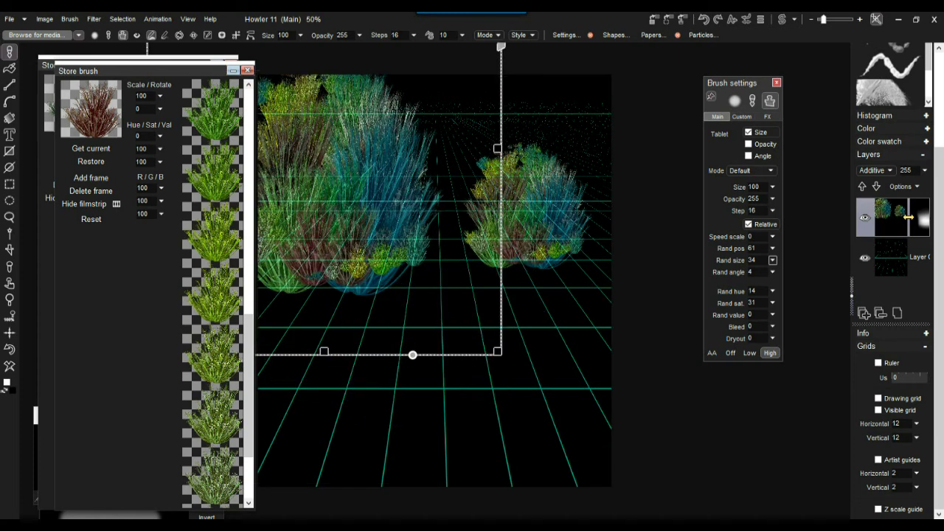
drag(498, 352, 403, 194)
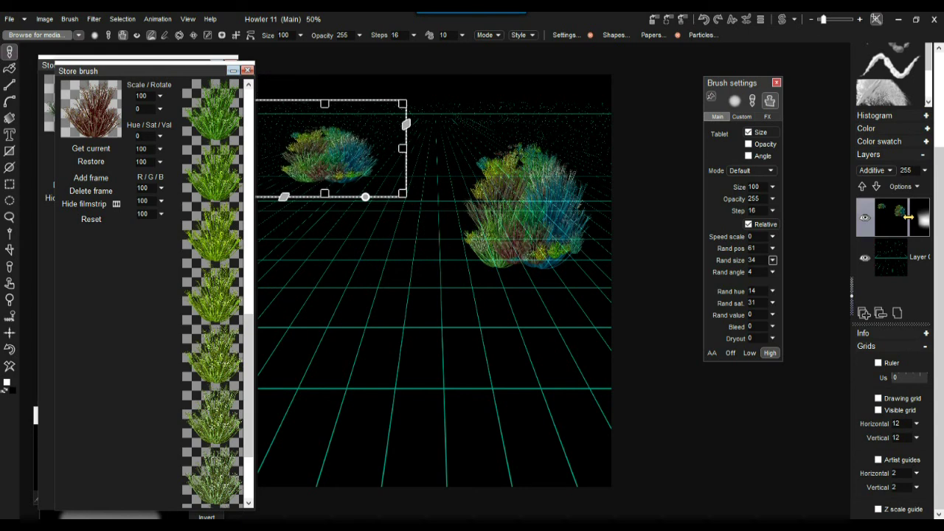
drag(357, 163, 372, 165)
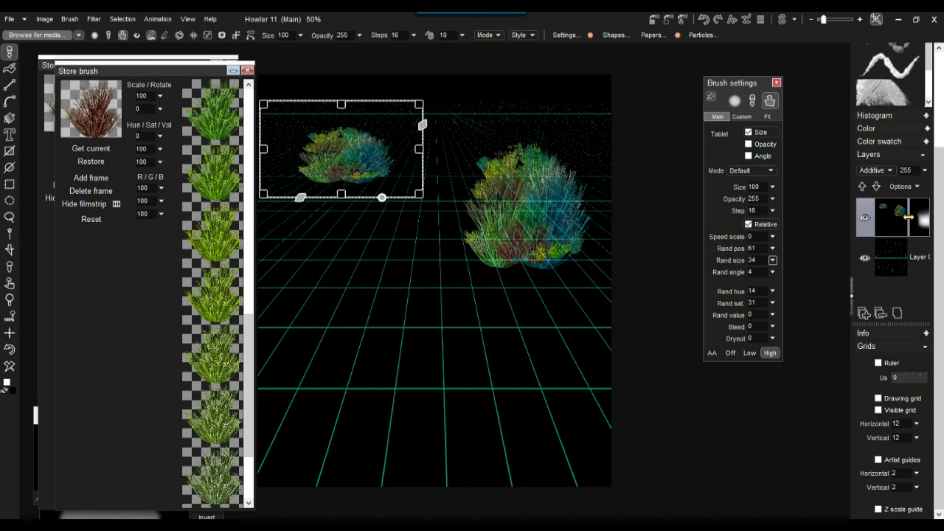
key(Return)
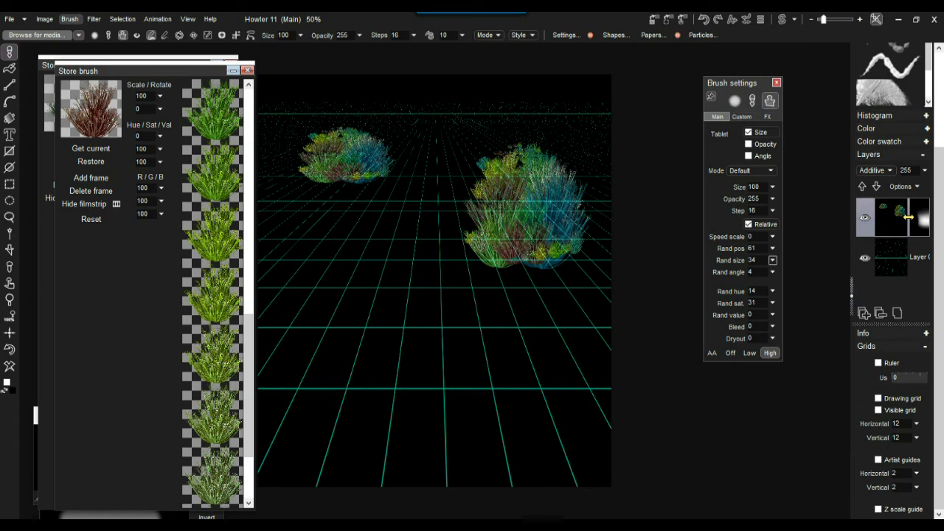
- Start another stamp of the bush cluster and shrink it to a tiny copy on the lower-left part of the grid
click(69, 18)
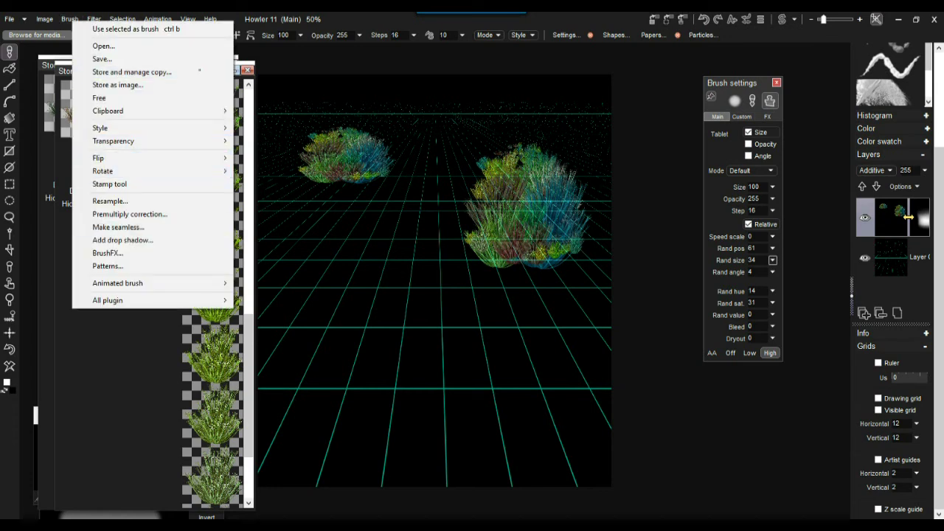
key(Escape)
scroll(435, 281, up, 5)
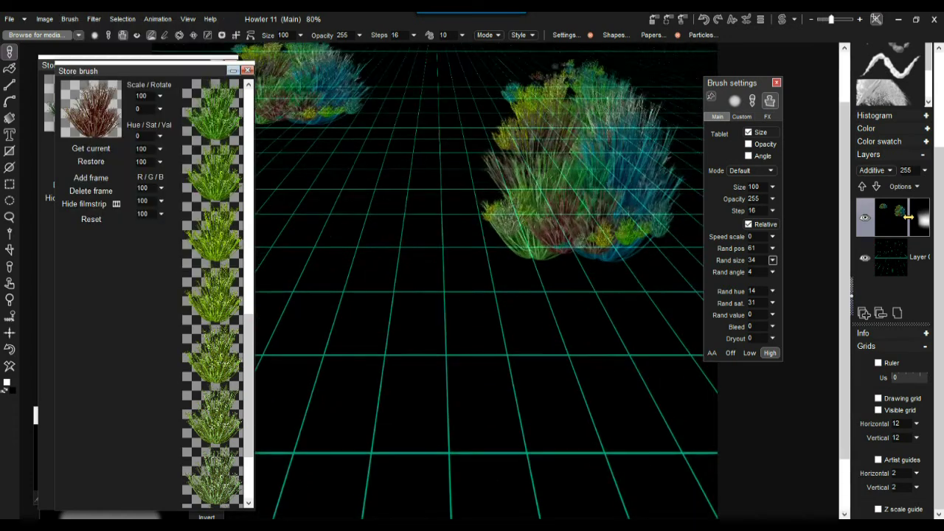
drag(434, 281, 681, 217)
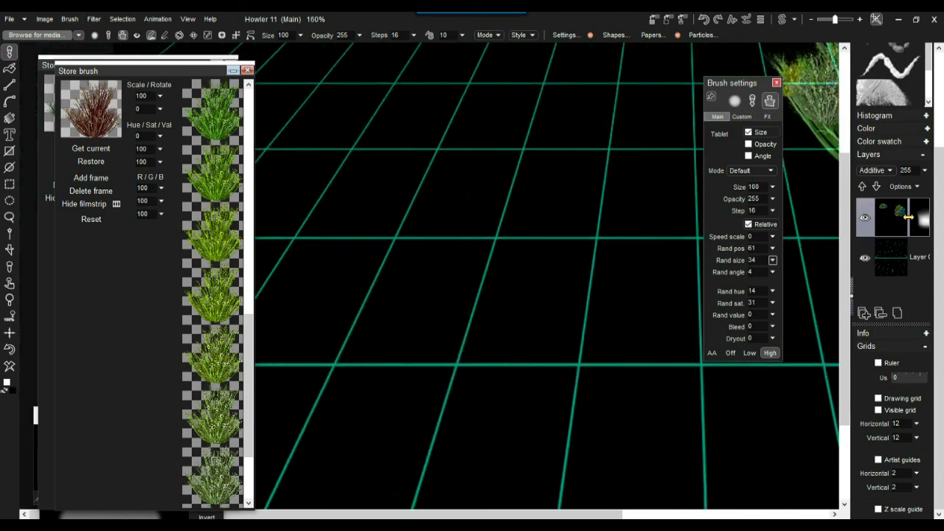
click(69, 18)
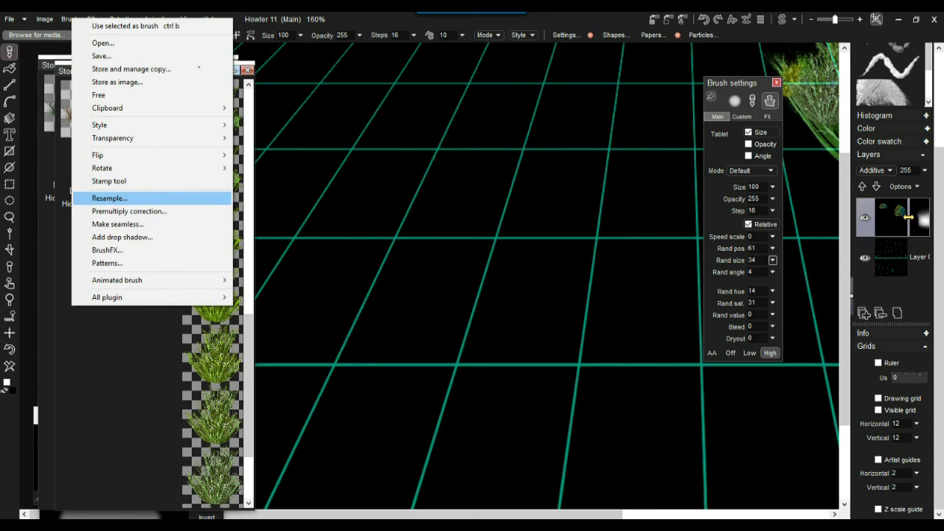
click(110, 181)
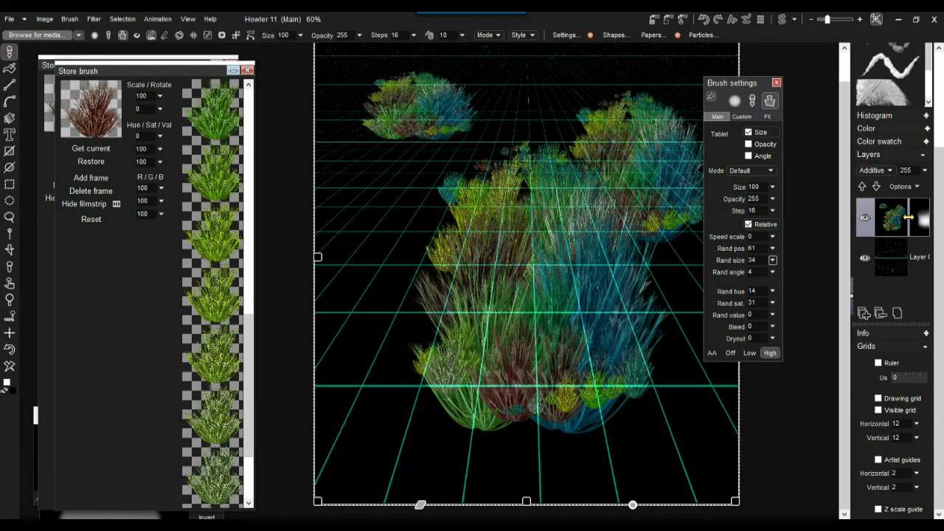
scroll(526, 276, down, 1)
drag(659, 81, 529, 222)
drag(504, 269, 446, 327)
scroll(446, 327, up, 2)
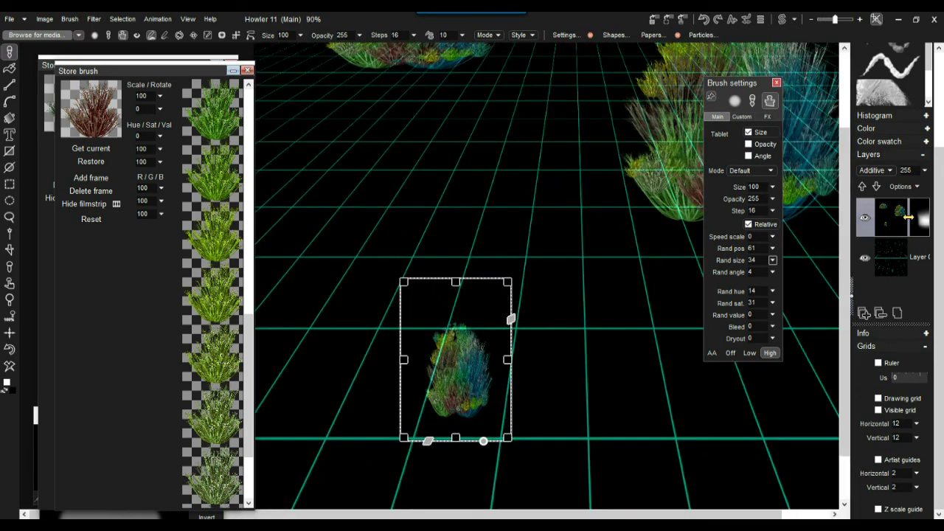
- Reposition and enlarge the tiny stamp into a medium bush cluster left of the grid's center, and apply it
scroll(446, 327, up, 2)
drag(472, 436, 423, 311)
drag(554, 155, 713, 48)
drag(494, 317, 530, 200)
drag(752, 53, 732, 72)
key(Return)
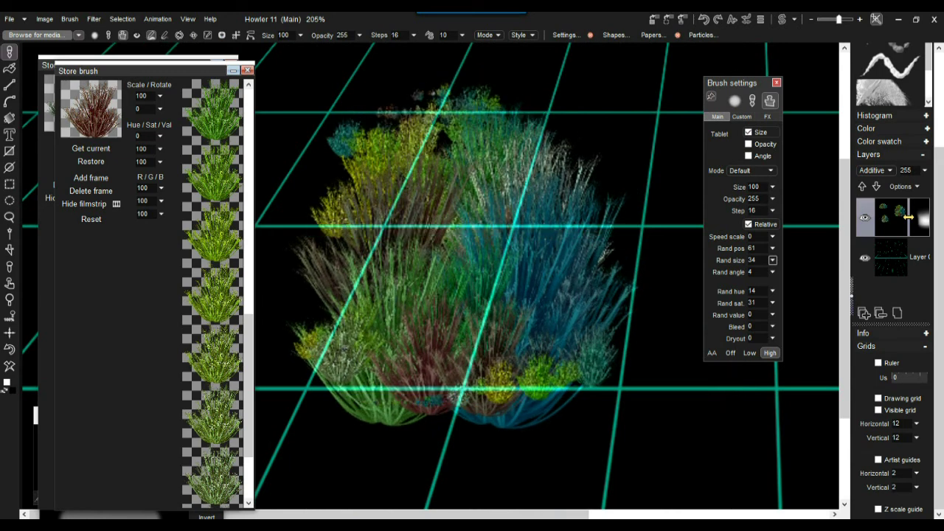
scroll(438, 283, down, 6)
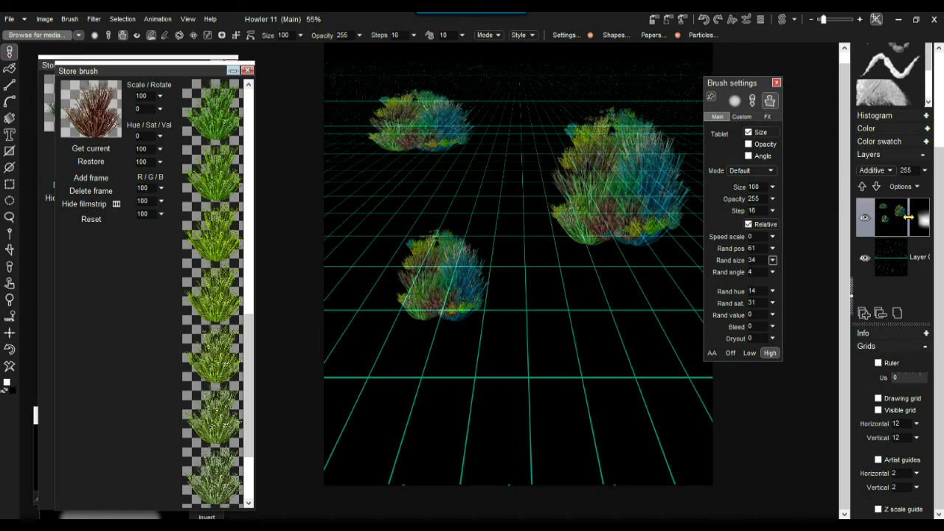
- Toggle the grid layer's visibility, then add a new layer and move it below the grid layer
click(866, 257)
click(864, 258)
click(864, 313)
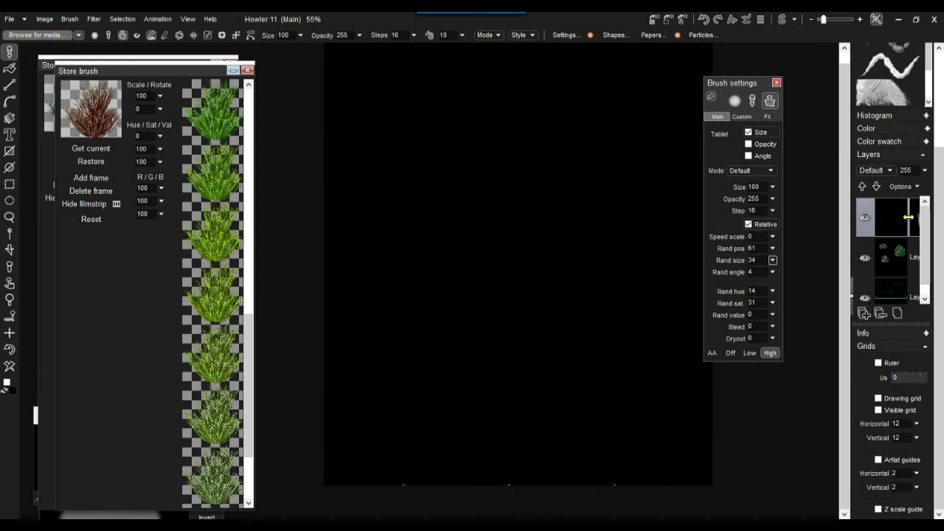
drag(909, 217, 909, 297)
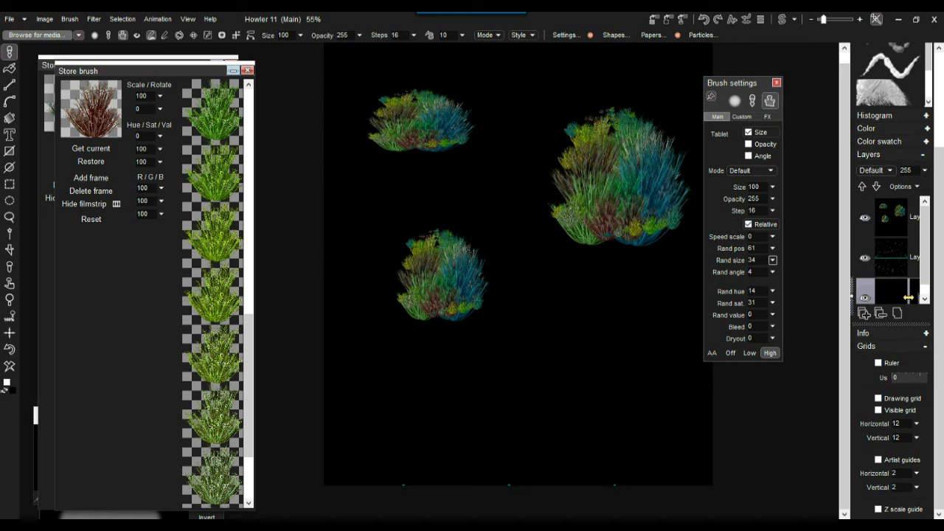
- Set the grid layer's blend mode to Screen and lower its opacity to 73
click(908, 257)
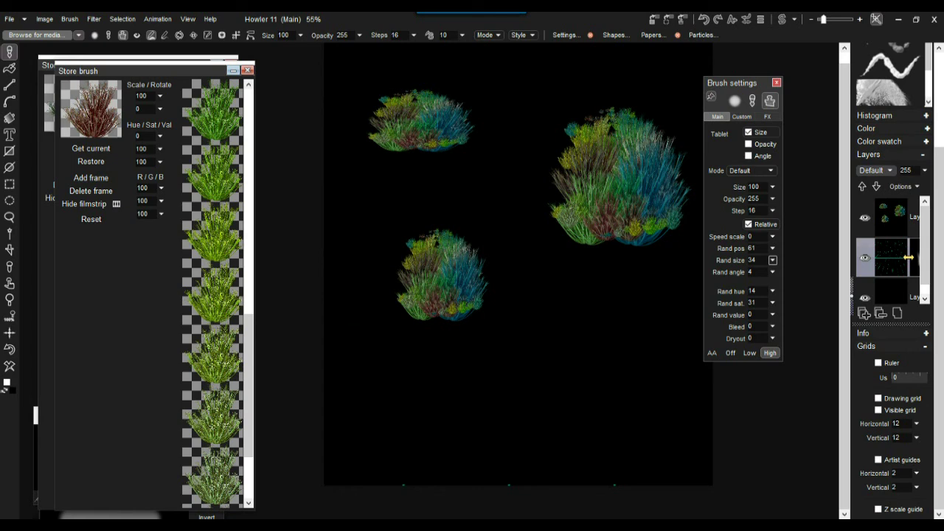
click(876, 171)
key(Down)
key(Down)
key(Down)
key(Down)
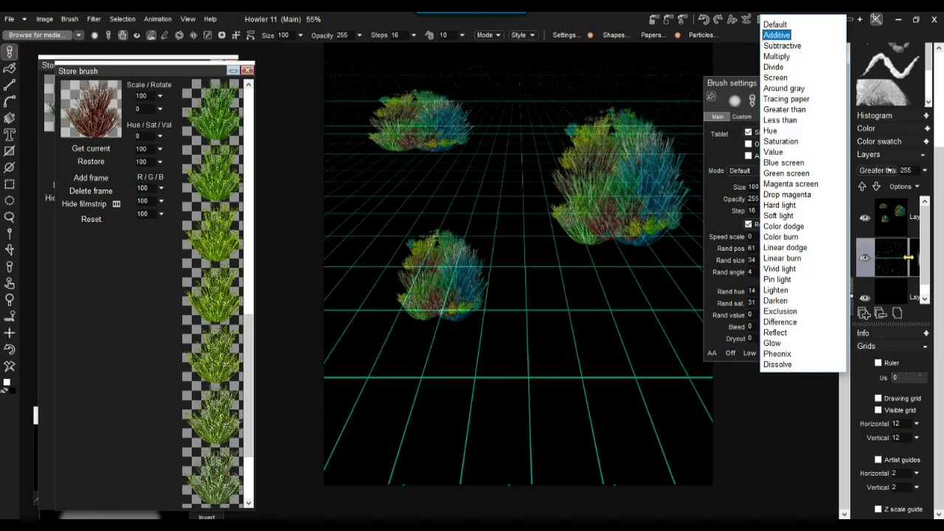
key(Return)
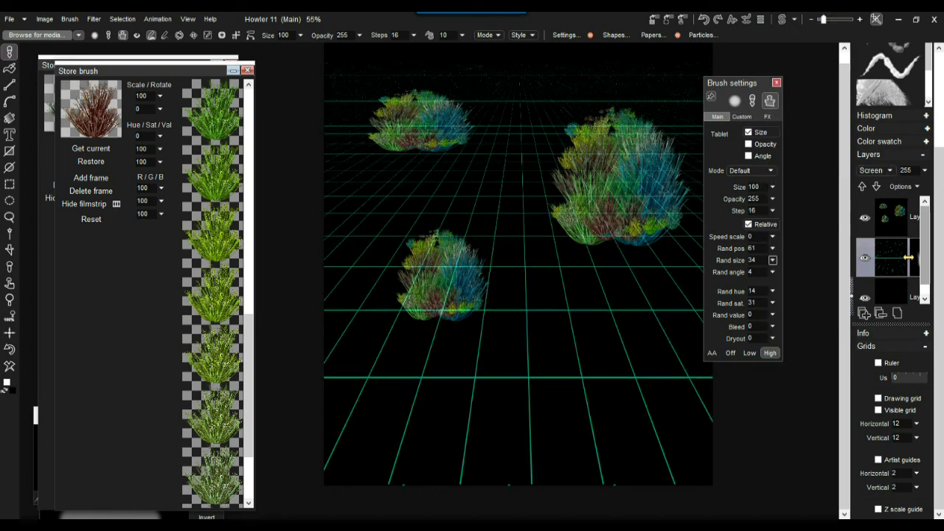
drag(925, 170, 920, 173)
text(100)
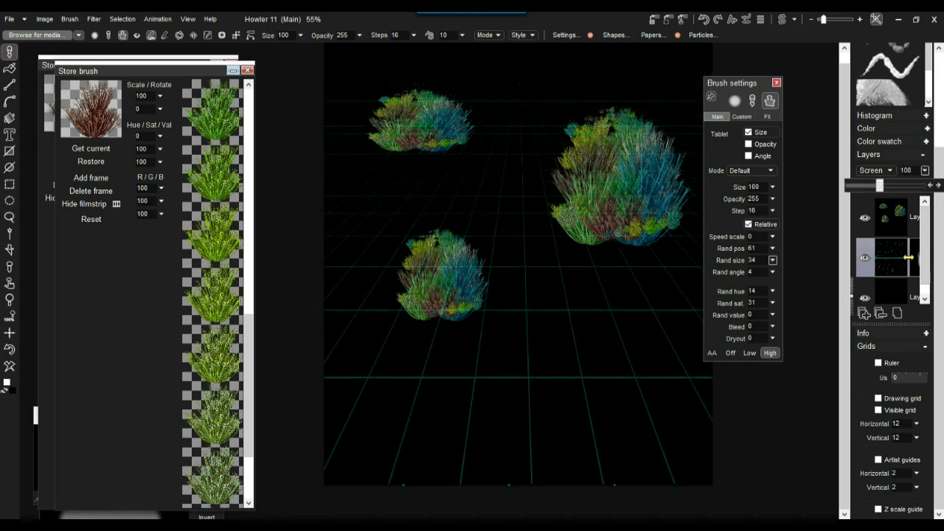
drag(879, 185, 869, 185)
- Select the layer with the three bush clusters and use its contents as the current brush
click(907, 216)
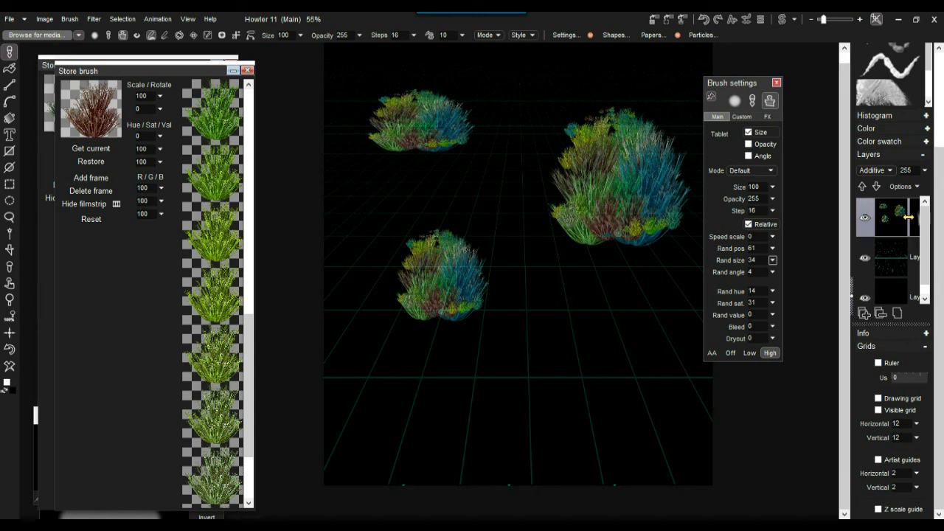
key(alt+b)
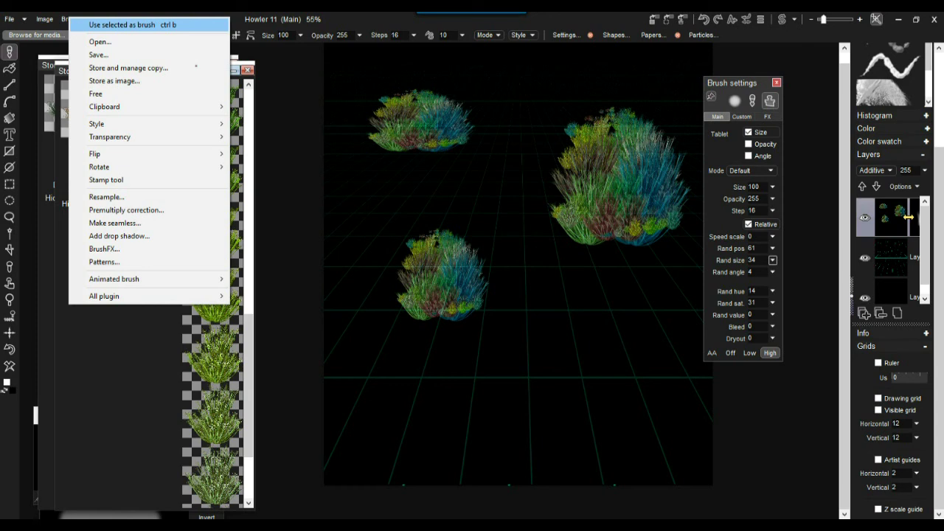
click(132, 25)
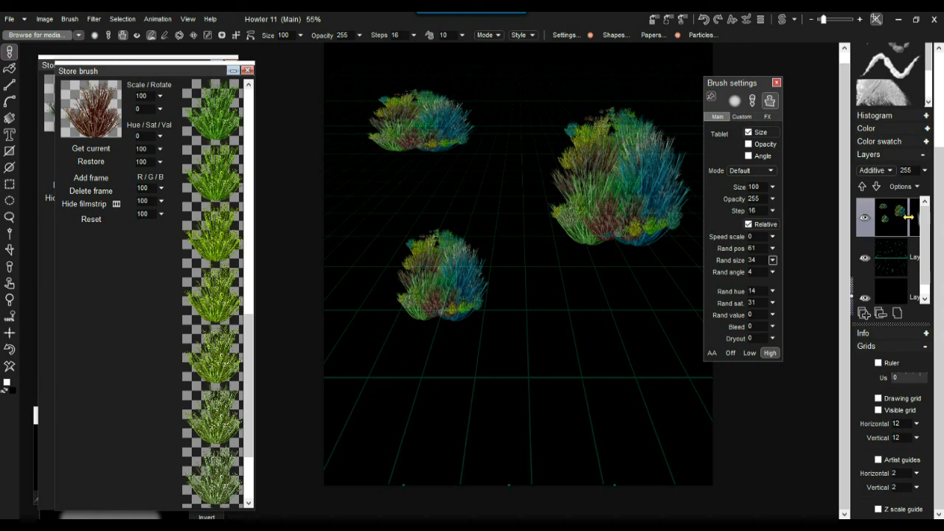
- Hide the bush layer, place the three-cluster brush on the grid layer with the Stamp tool, and raise that layer's opacity to 255
click(865, 217)
click(909, 257)
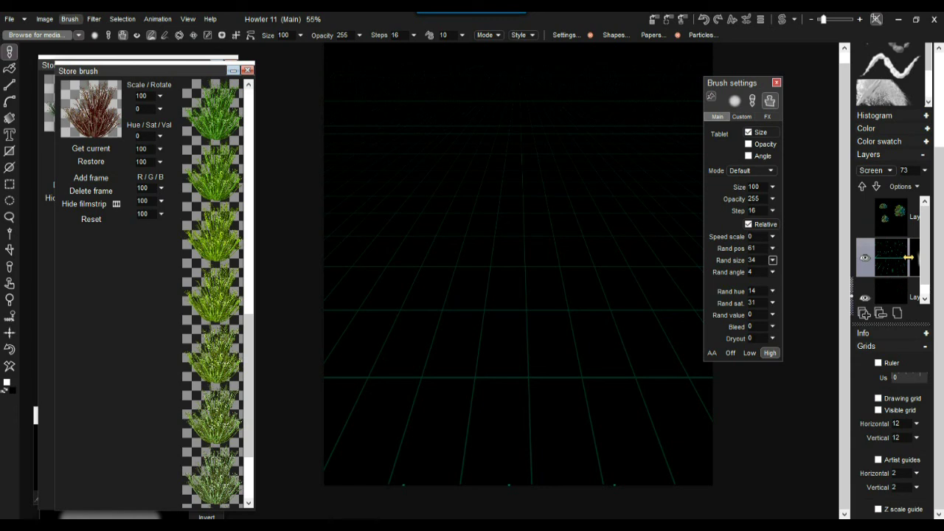
click(69, 19)
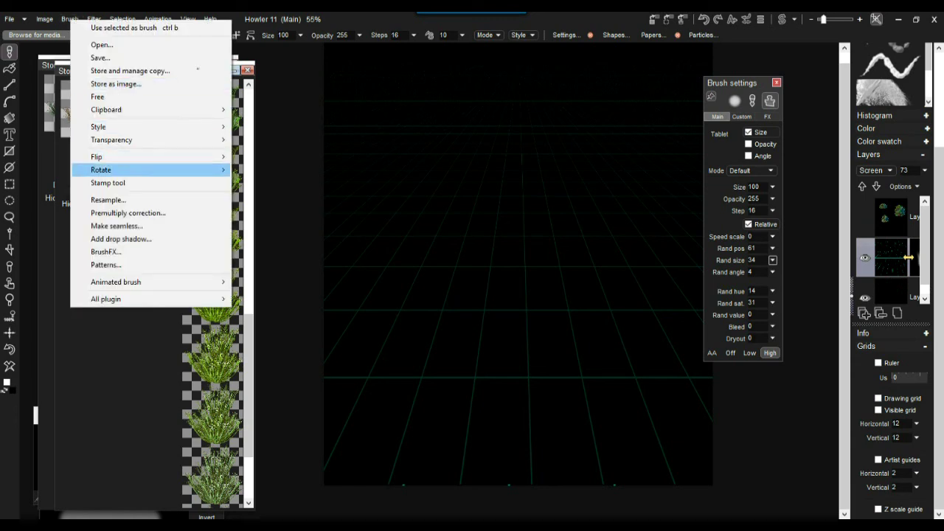
click(108, 183)
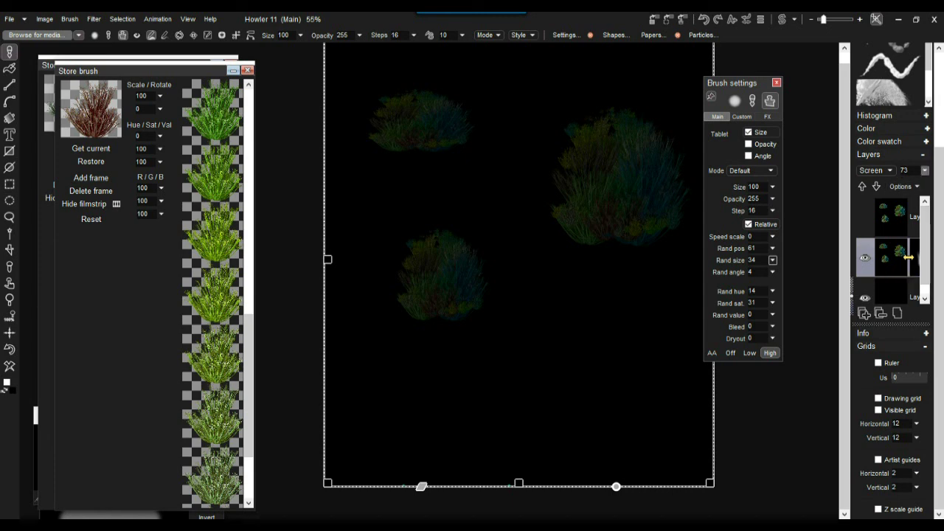
click(925, 170)
drag(870, 185, 922, 185)
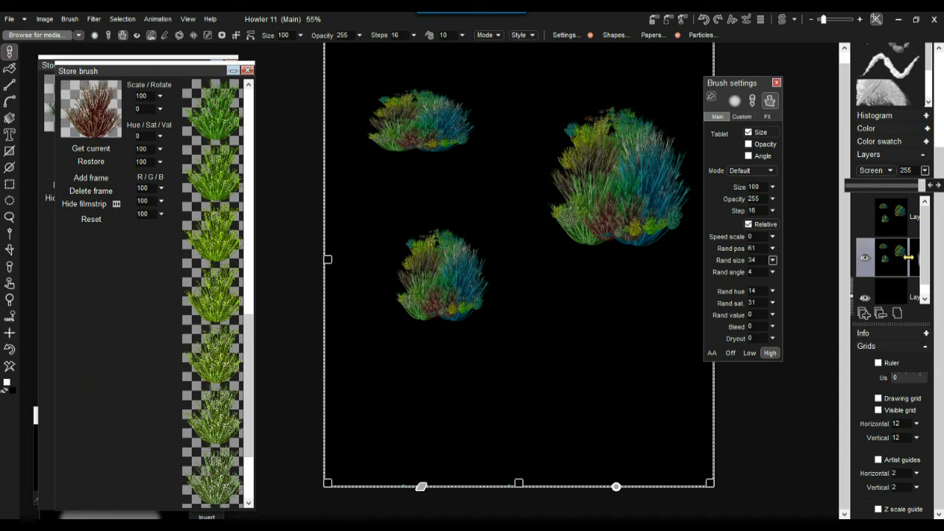
- Preview the blend modes from Default to Dissolve on the layer holding the stamp, and settle on Screen
click(876, 170)
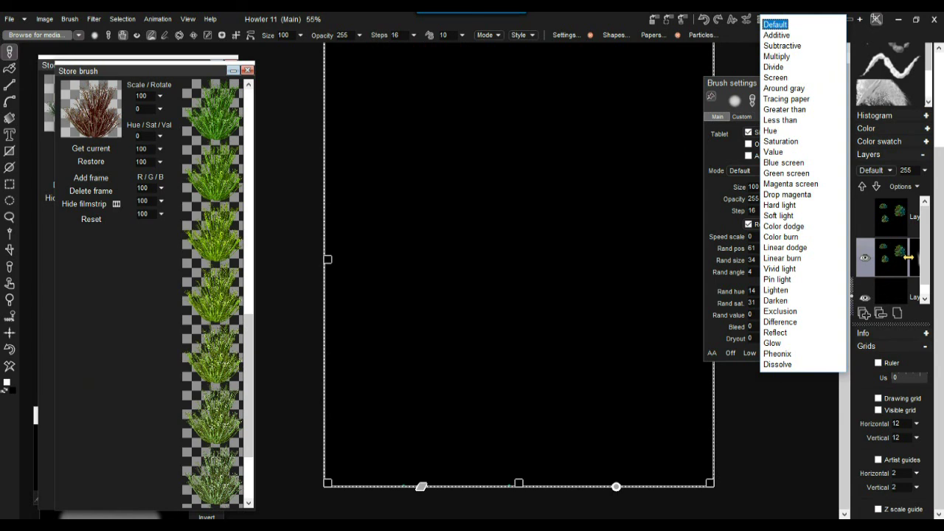
key(Down)
key(Down)
key(Down)
key(Down)
key(Down)
key(Down)
key(Down)
key(Down)
key(Down)
key(Down)
key(Down)
key(Down)
key(Down)
key(Down)
key(Down)
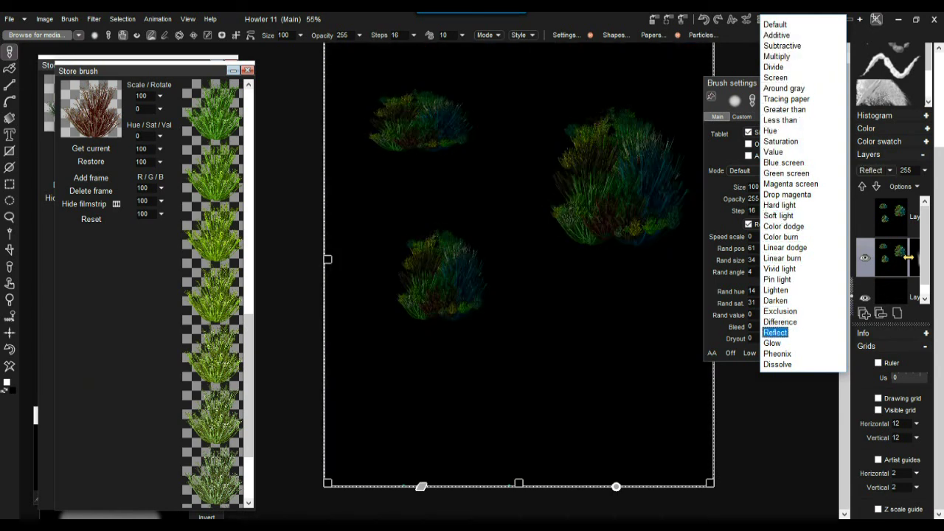
key(Down)
key(Down)
key(Down)
key(Down)
key(Down)
key(Down)
key(Down)
key(Down)
key(Down)
key(Down)
key(Down)
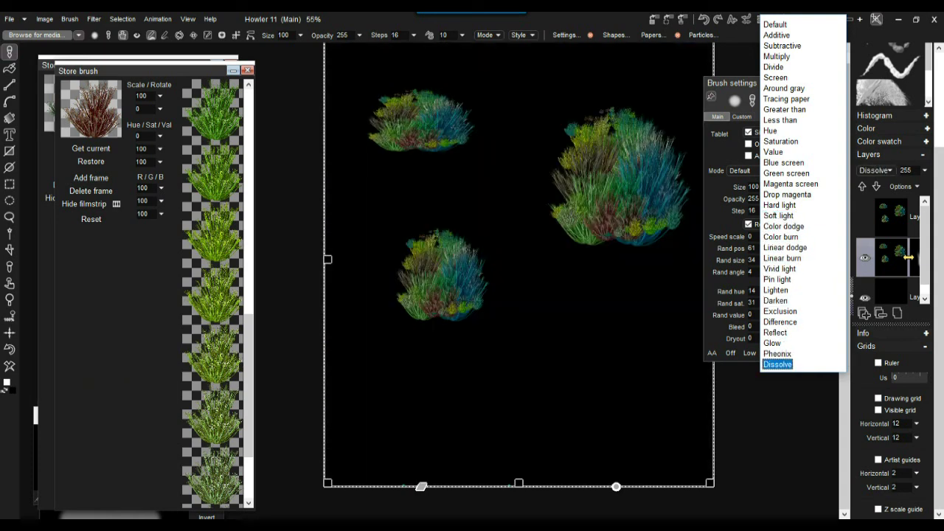
key(Up)
key(Up)
key(Up)
key(Up)
key(Up)
key(Up)
key(Up)
key(Up)
key(Up)
key(Up)
key(Up)
key(Up)
key(Up)
key(Up)
key(Up)
key(Up)
key(Up)
key(Up)
key(Up)
key(Up)
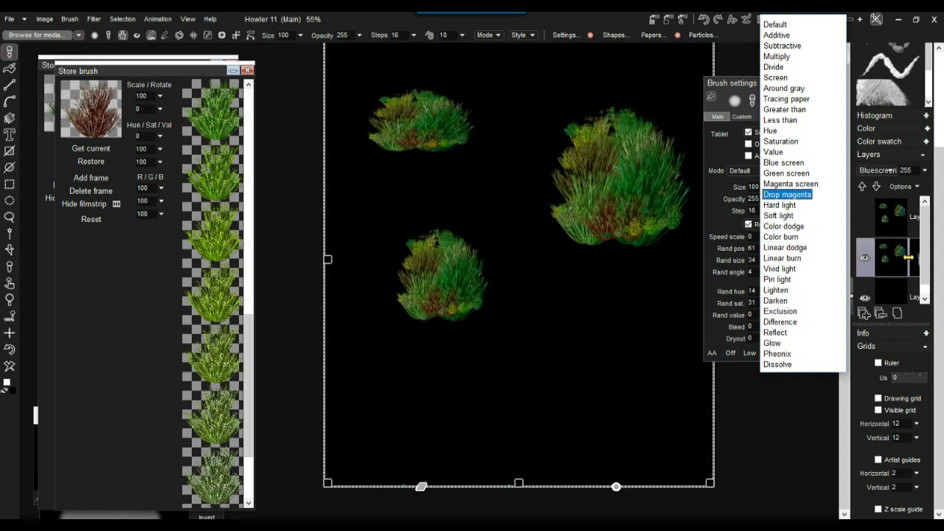
key(Down)
key(Down)
key(Down)
key(Down)
key(Down)
key(Down)
key(Down)
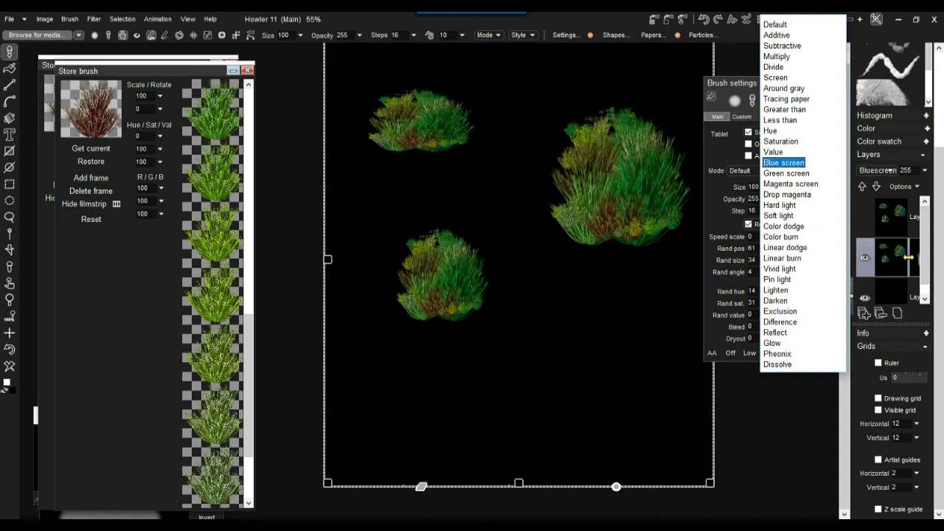
key(Up)
key(Up)
key(Up)
key(Up)
key(Up)
key(Up)
key(Up)
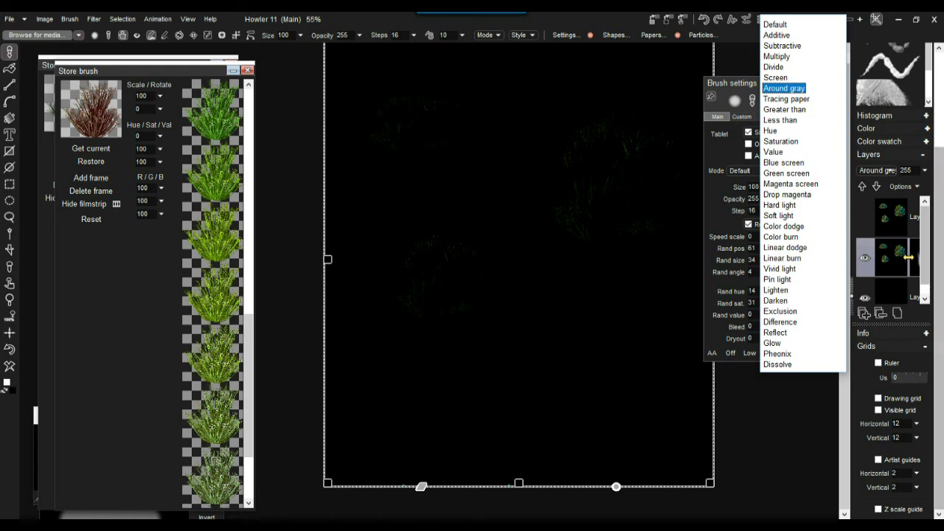
key(Up)
key(Return)
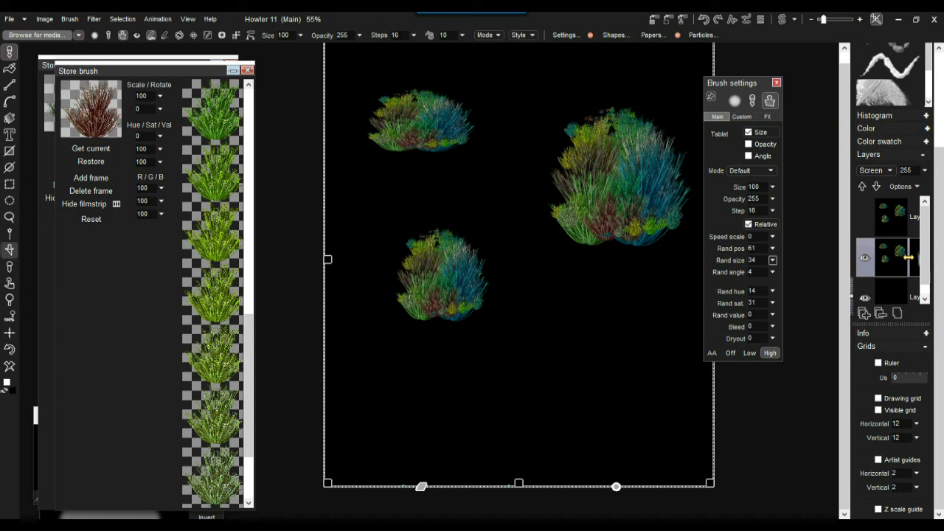
- Apply premultiply correction to the three-cluster bush brush with Black as the background color
click(10, 250)
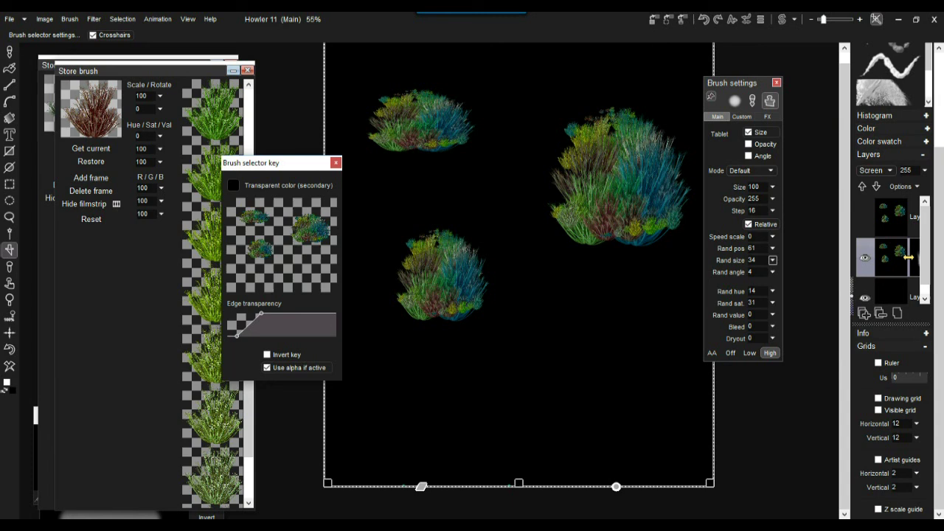
click(336, 163)
key(Left)
click(69, 19)
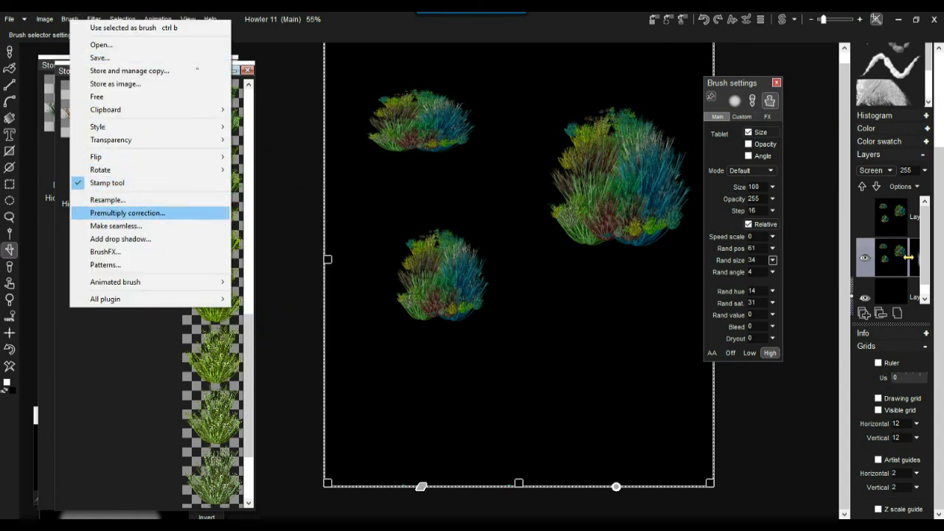
key(Return)
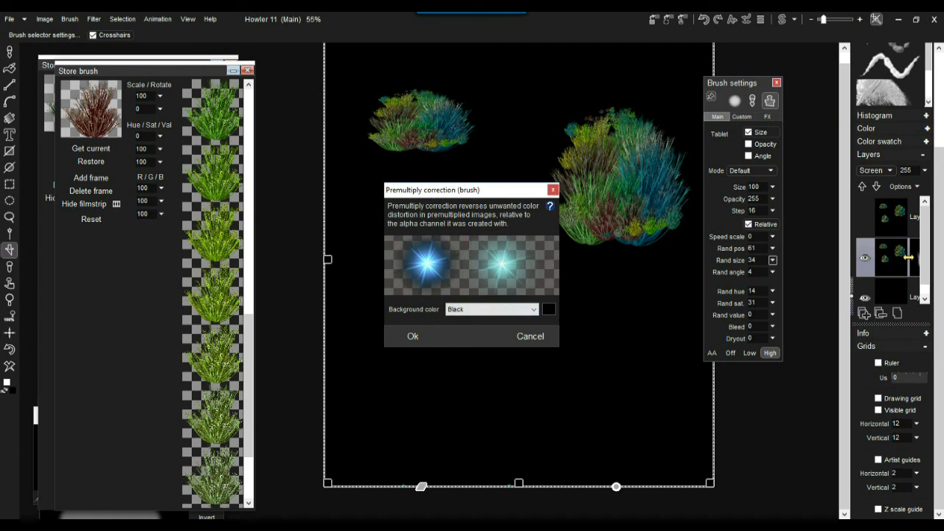
key(Return)
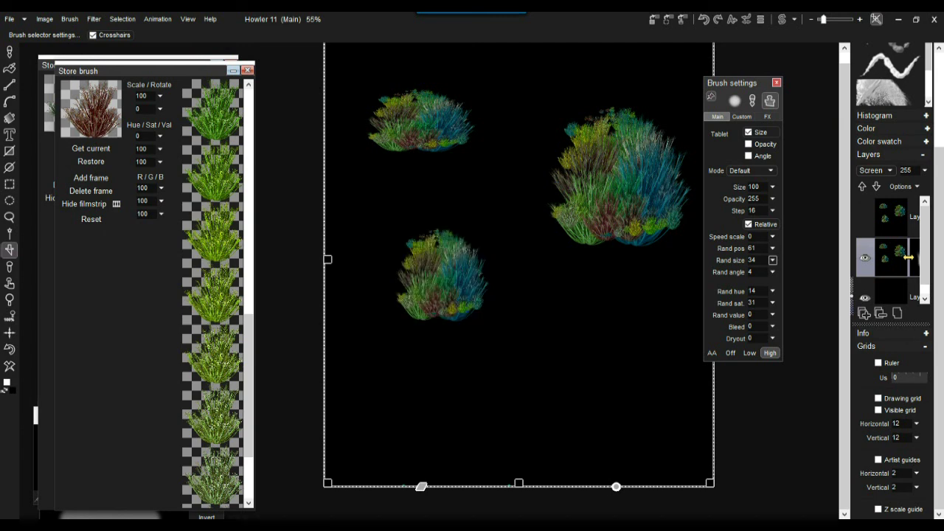
- Release the active stamp and undo the bush clusters stamped over the grid layer
scroll(475, 273, down, 3)
scroll(476, 273, up, 3)
key(minus)
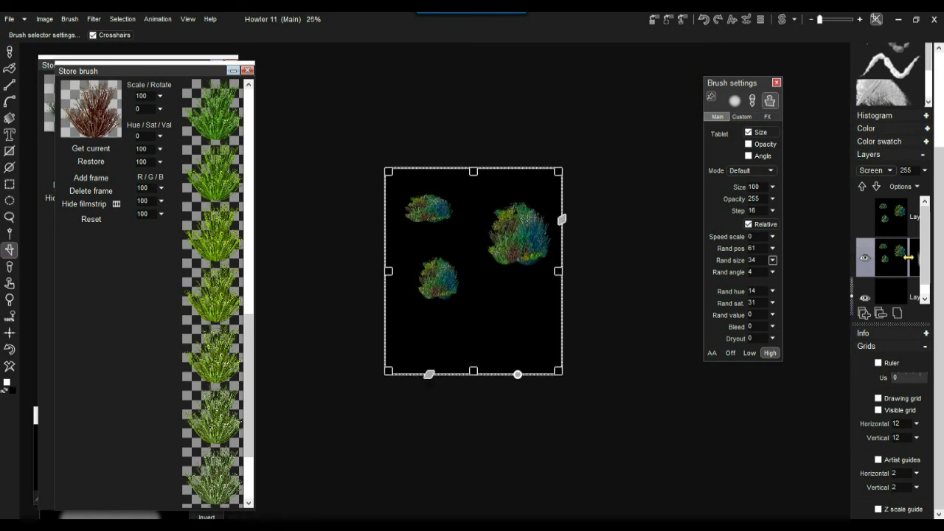
key(Escape)
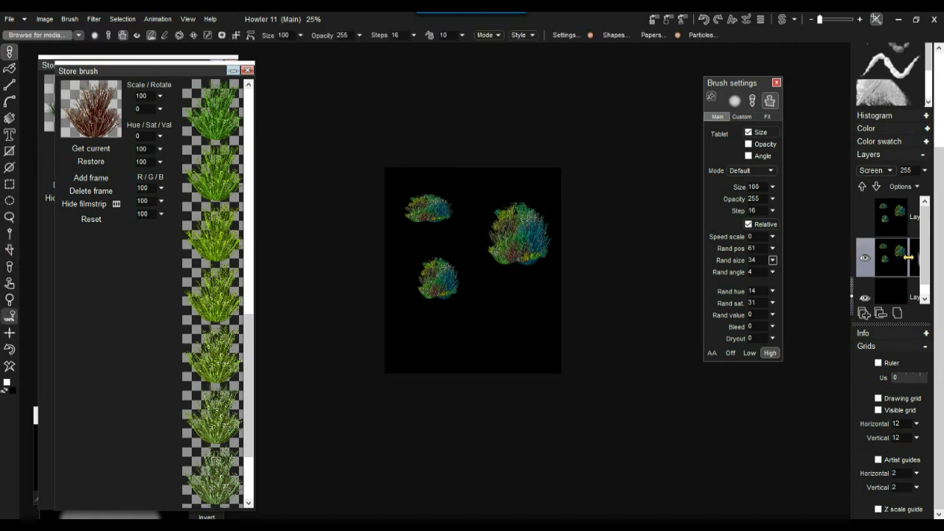
click(9, 349)
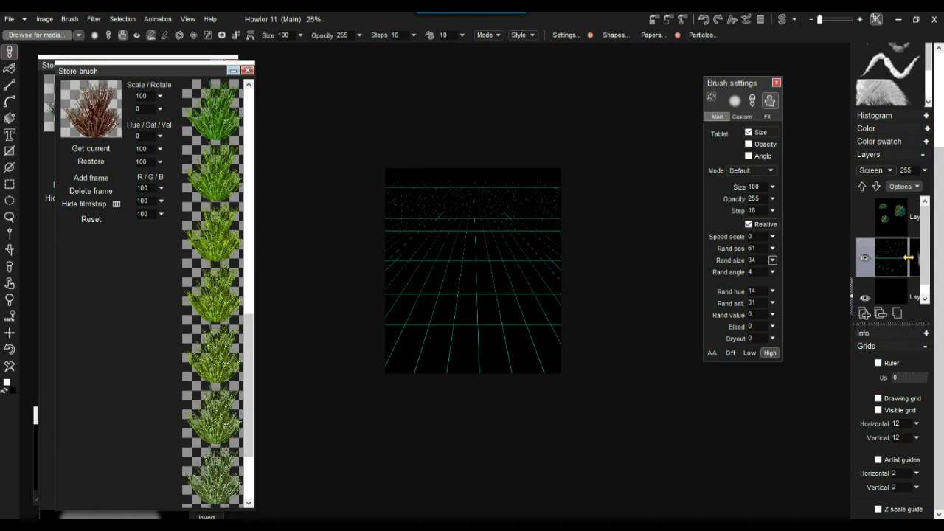
- Preview the Default blend mode on the grid layer and set it to Additive
click(874, 169)
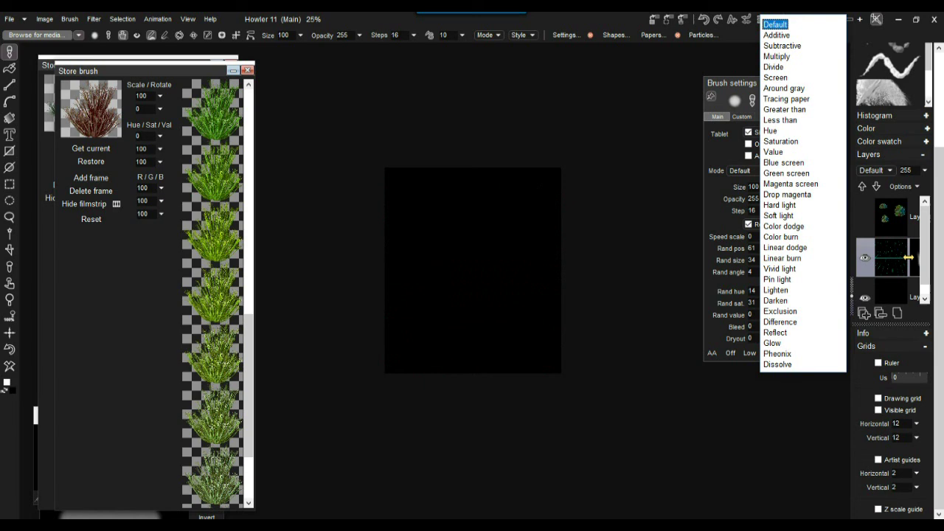
key(a)
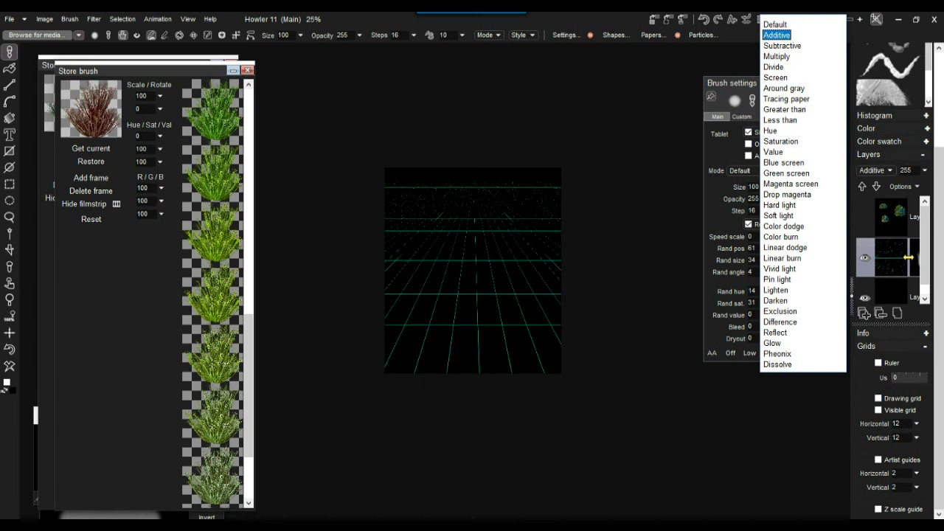
key(Escape)
- Try to delete the black base layer beneath the grid layer
click(909, 298)
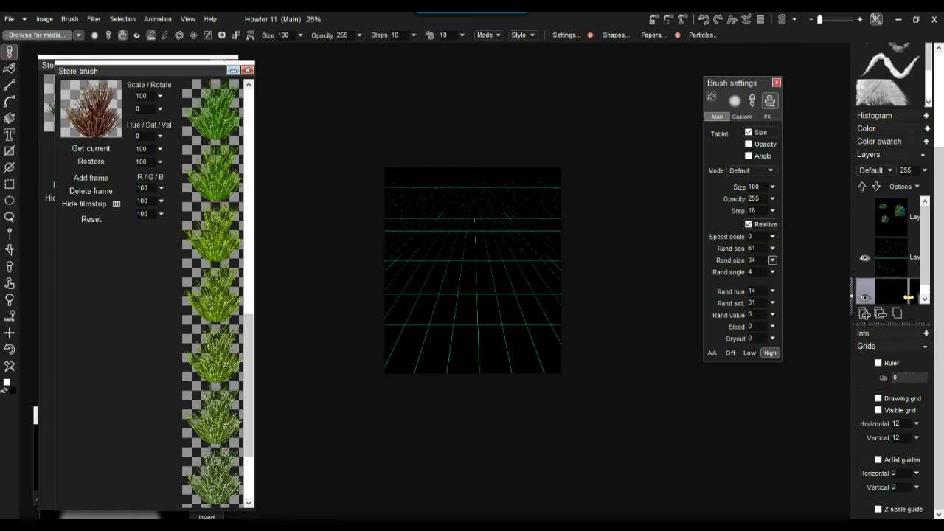
key(Delete)
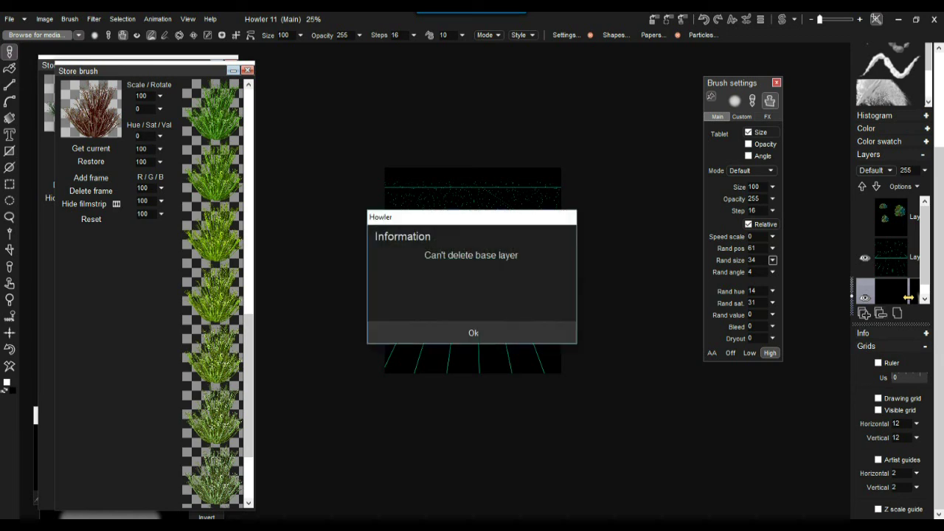
key(Return)
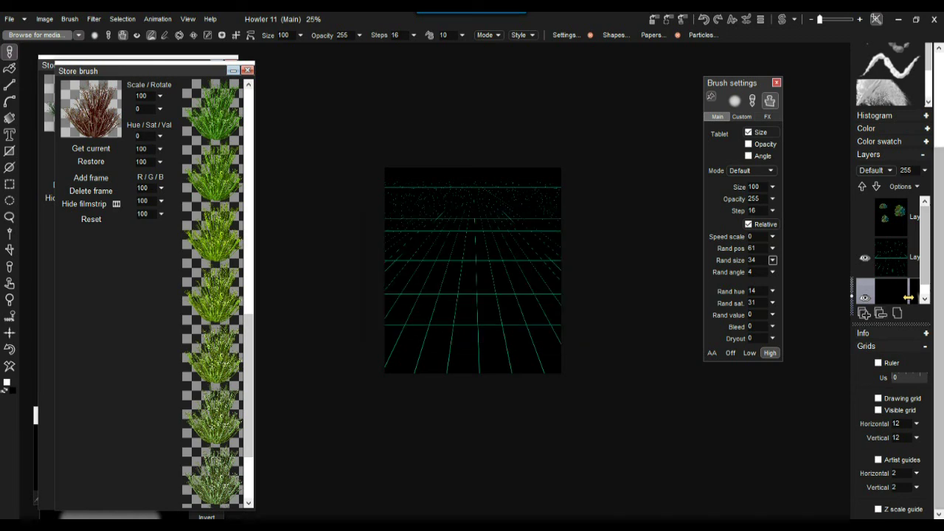
- Move the black base layer above the grid layer so the grid becomes the base layer
click(909, 256)
click(908, 297)
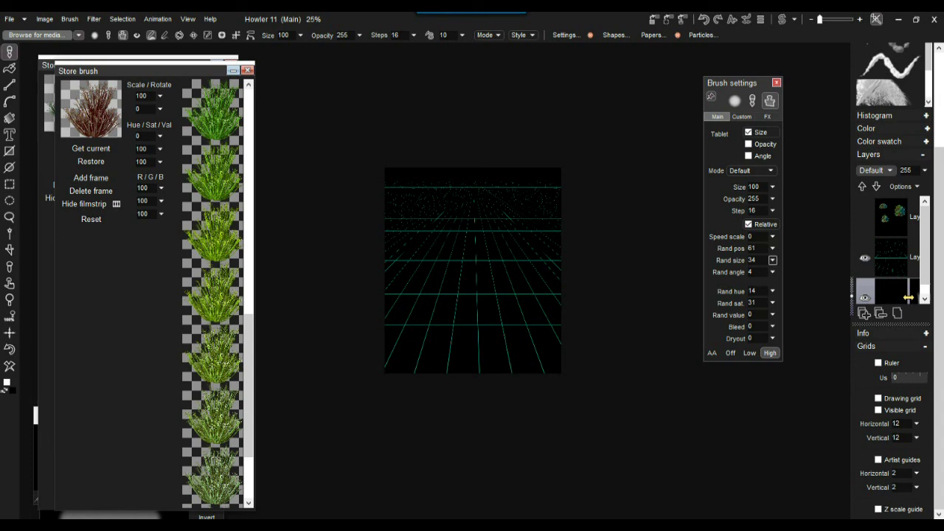
drag(909, 297, 908, 257)
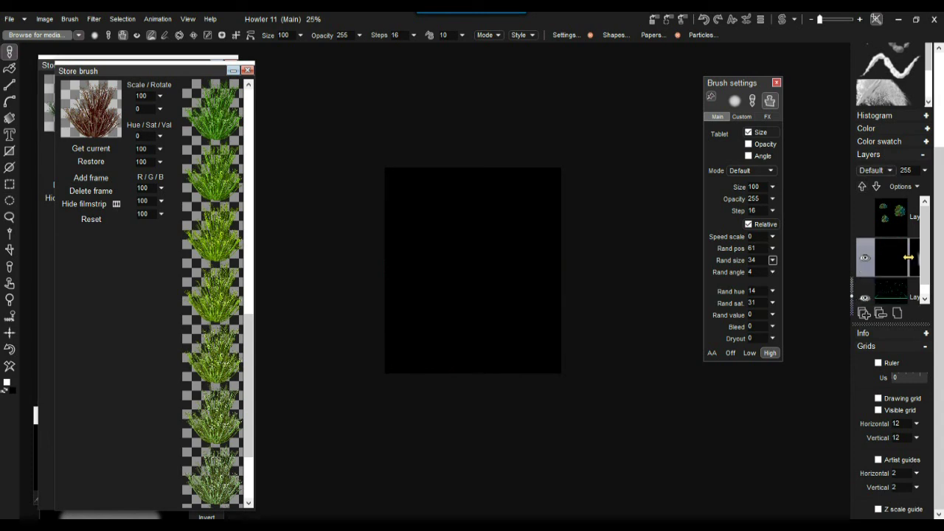
- Delete the hidden bush layer and the black layer, keeping only the grid layer
click(909, 217)
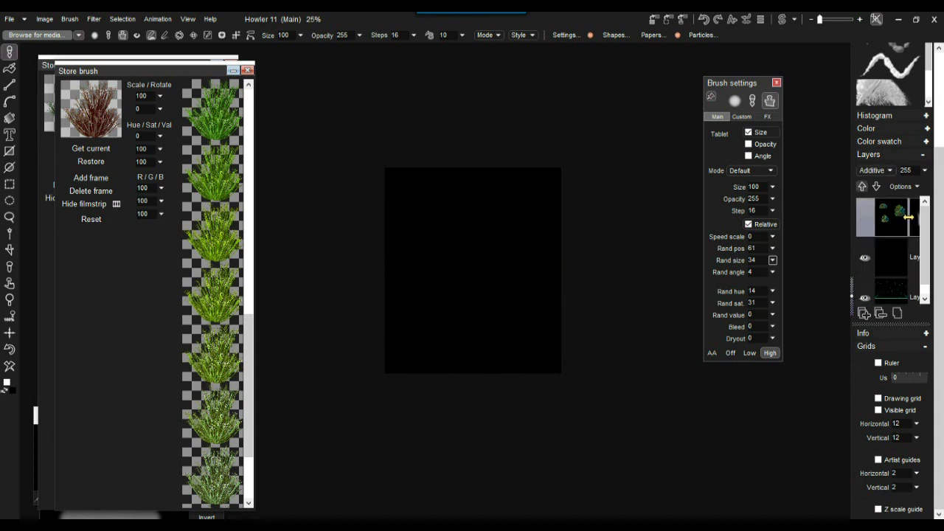
click(881, 314)
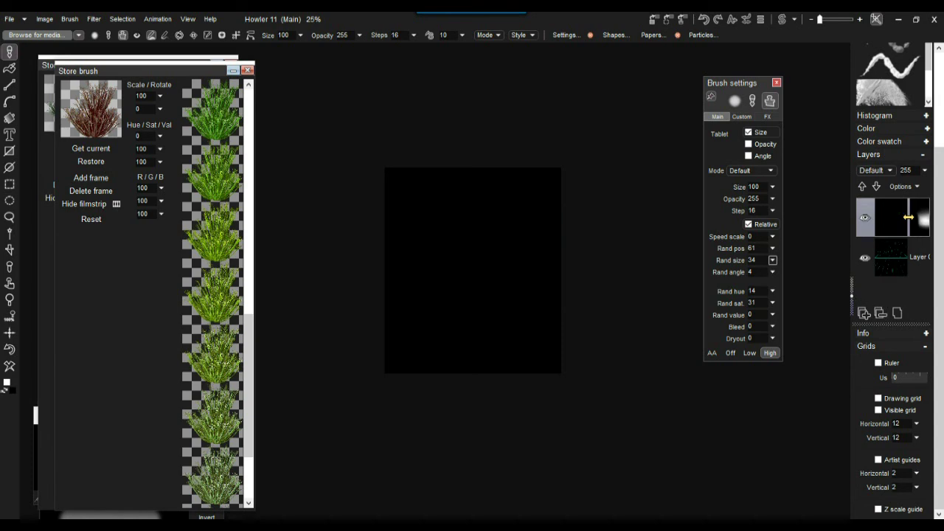
key(Delete)
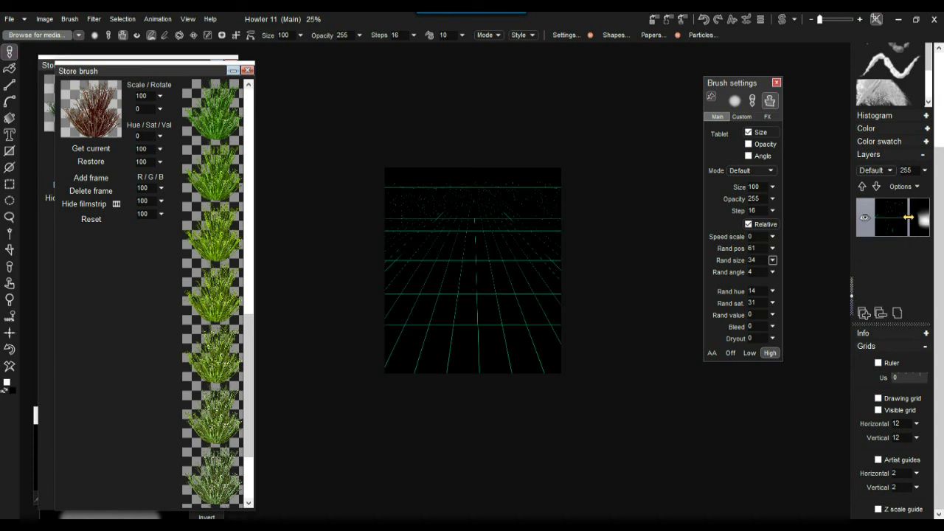
- Place the corrected three-cluster bush brush over the perspective grid with the Stamp tool
scroll(473, 270, up, 5)
scroll(473, 270, down, 3)
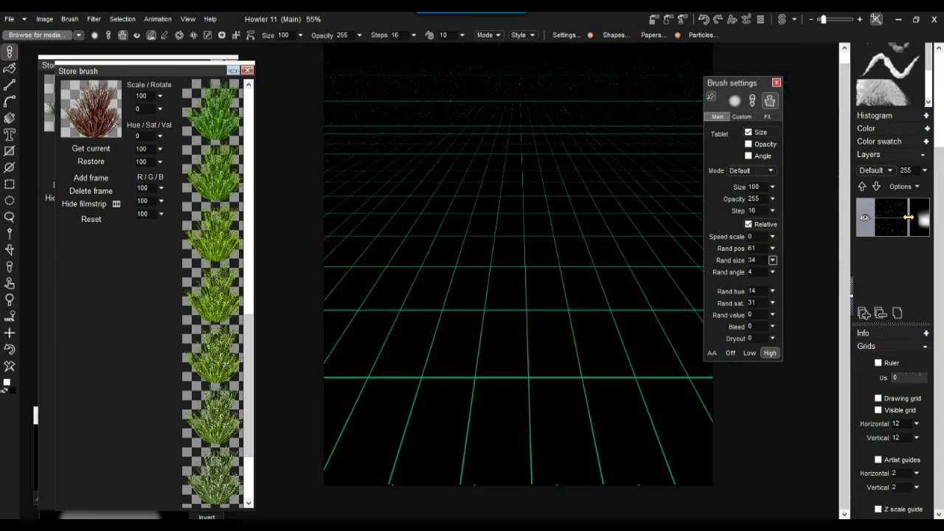
click(69, 18)
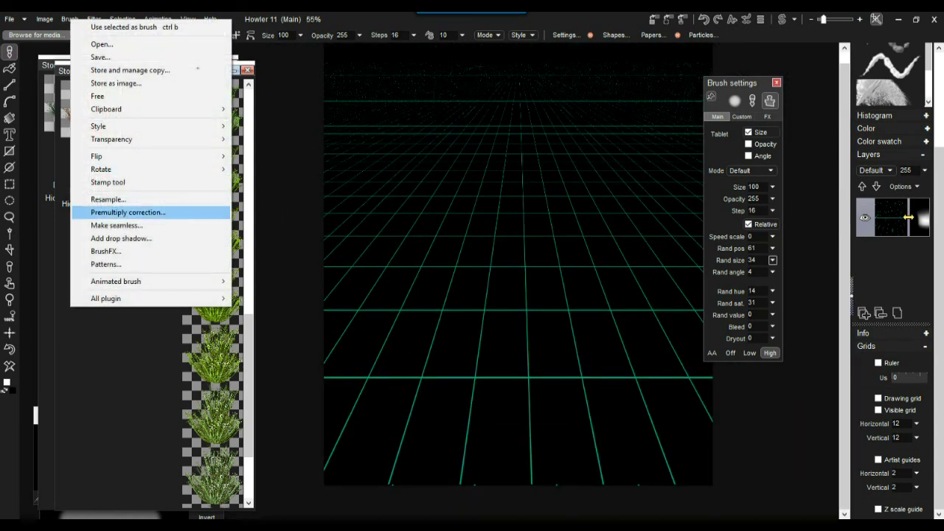
key(Up)
key(Up)
key(Return)
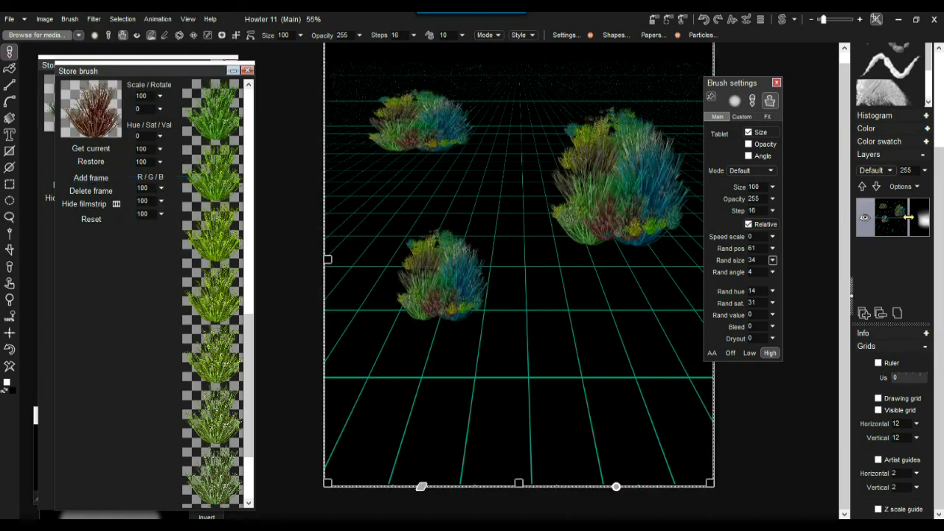
- Nudge the bush stamp slightly and commit it to the grid layer, then move the Brush settings window off the canvas
scroll(443, 276, up, 6)
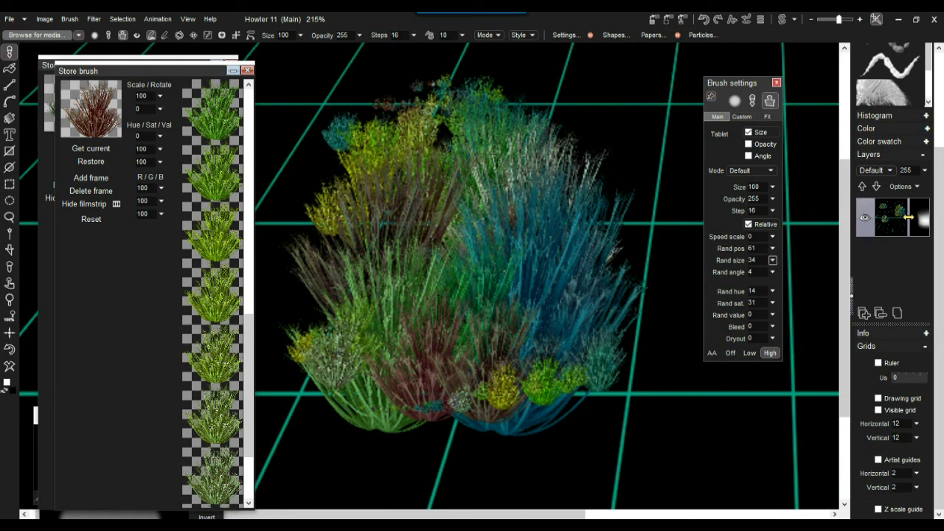
scroll(437, 281, down, 7)
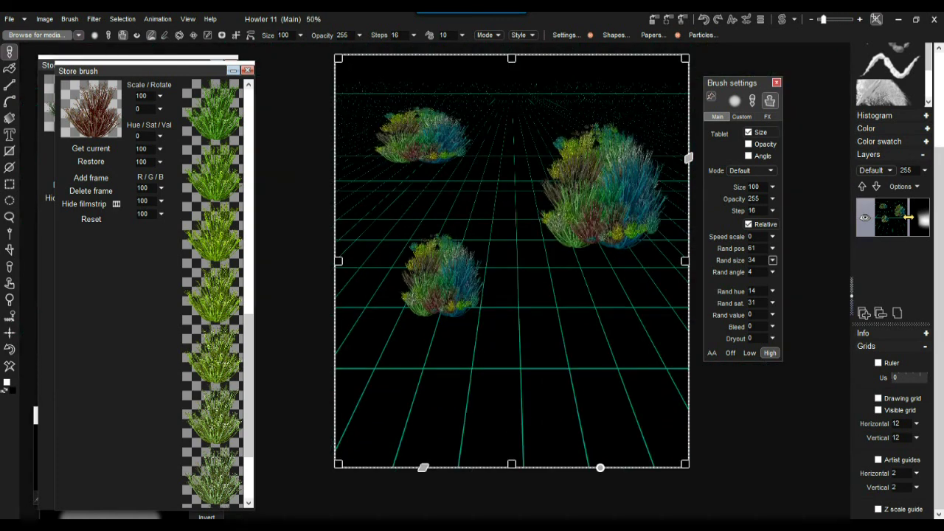
scroll(442, 269, up, 2)
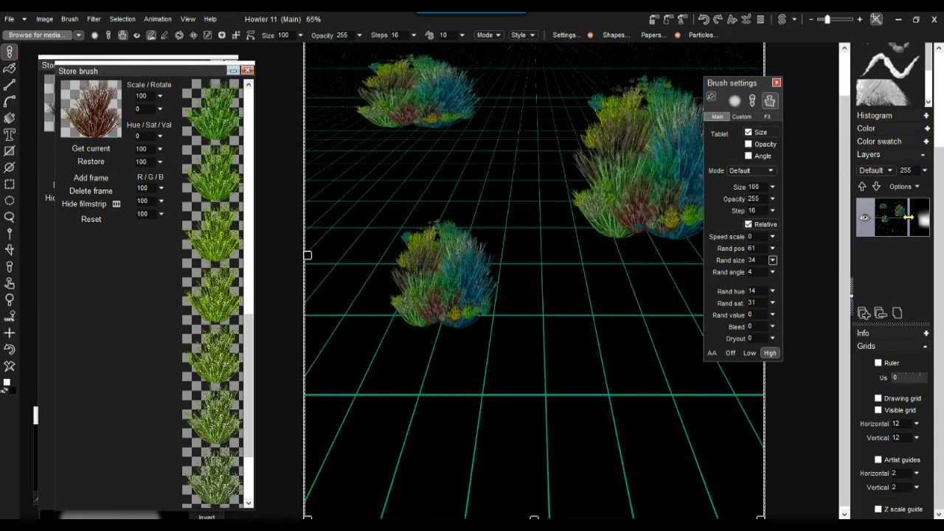
scroll(443, 273, down, 1)
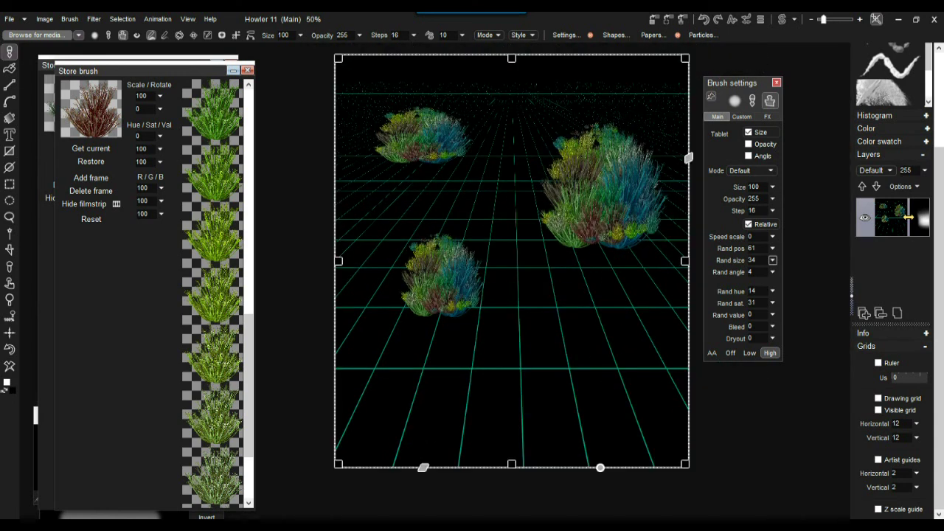
mouse_move(443, 273)
mouse_down()
mouse_move(460, 307)
mouse_move(482, 299)
mouse_move(449, 272)
mouse_move(442, 280)
mouse_up()
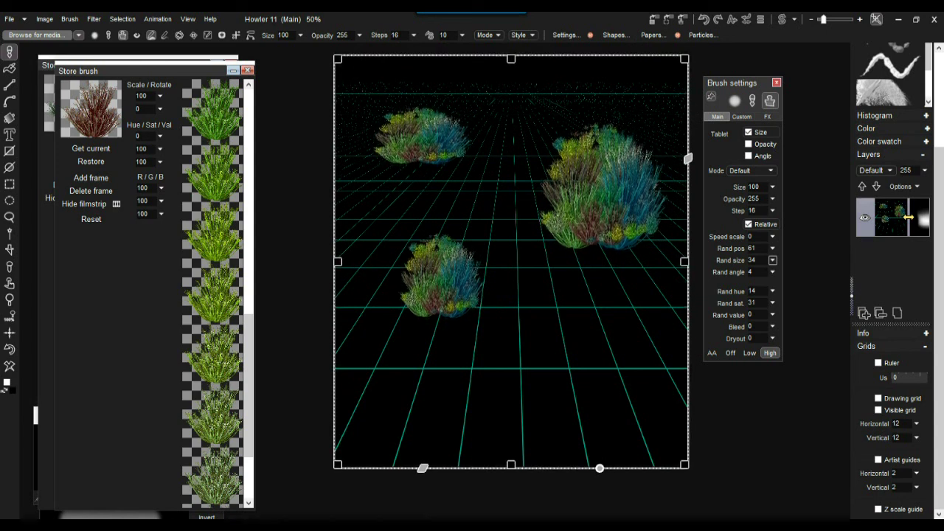
scroll(441, 281, up, 2)
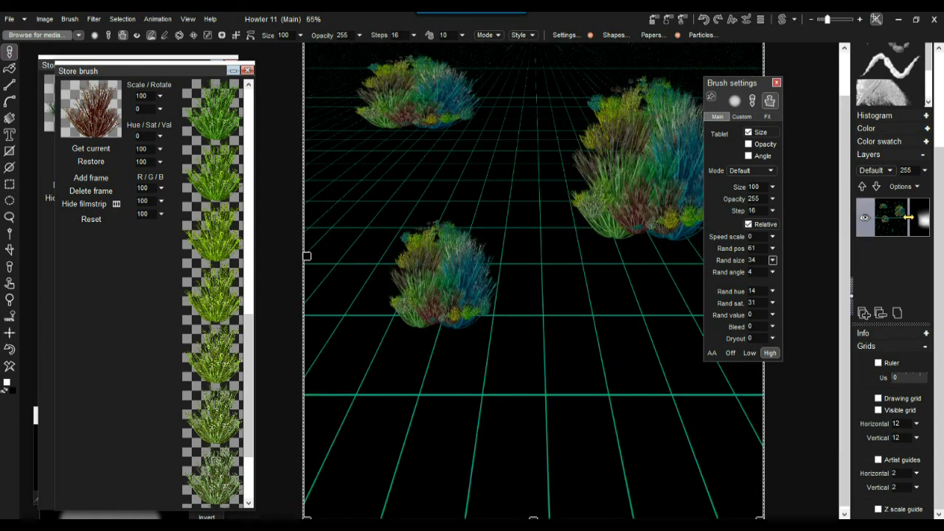
scroll(441, 279, down, 2)
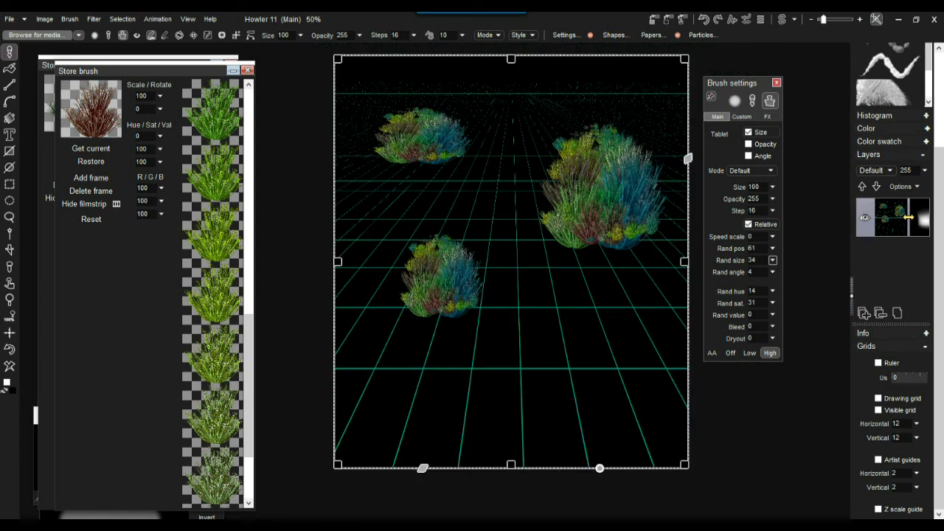
key(Return)
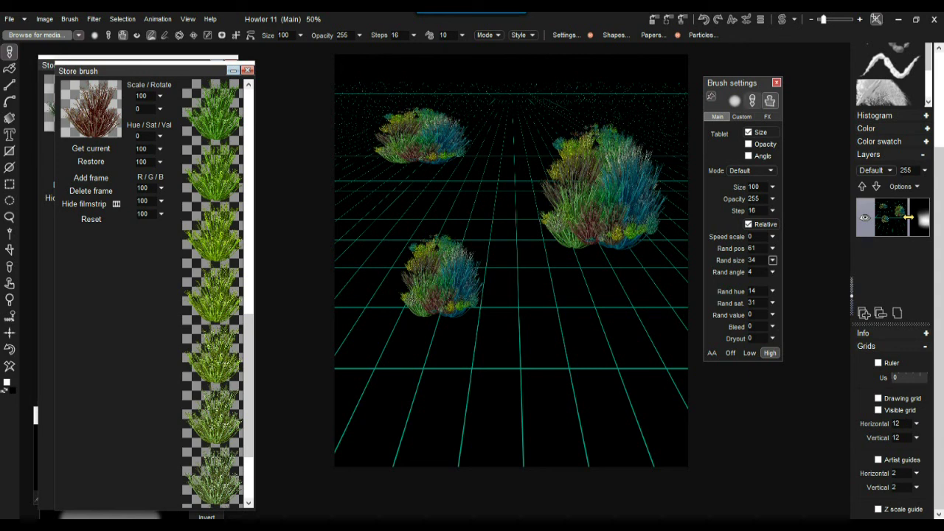
drag(748, 83, 778, 84)
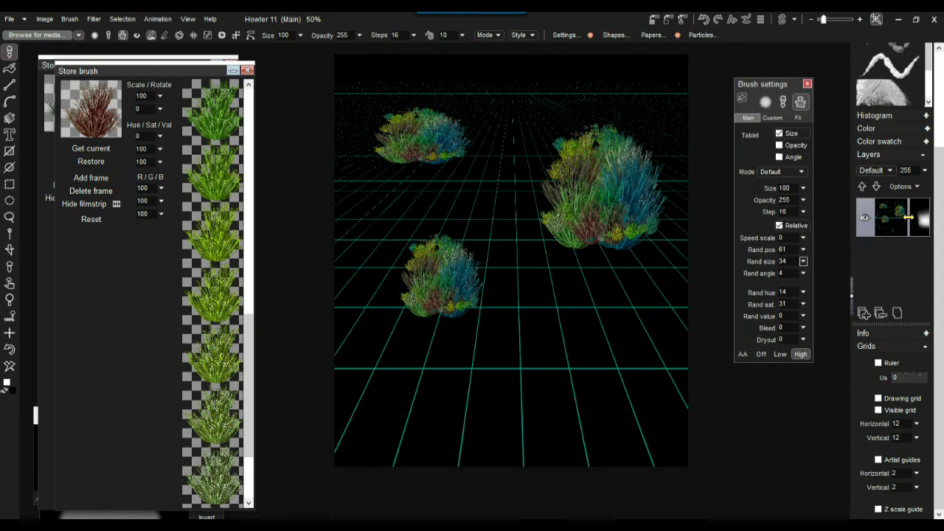